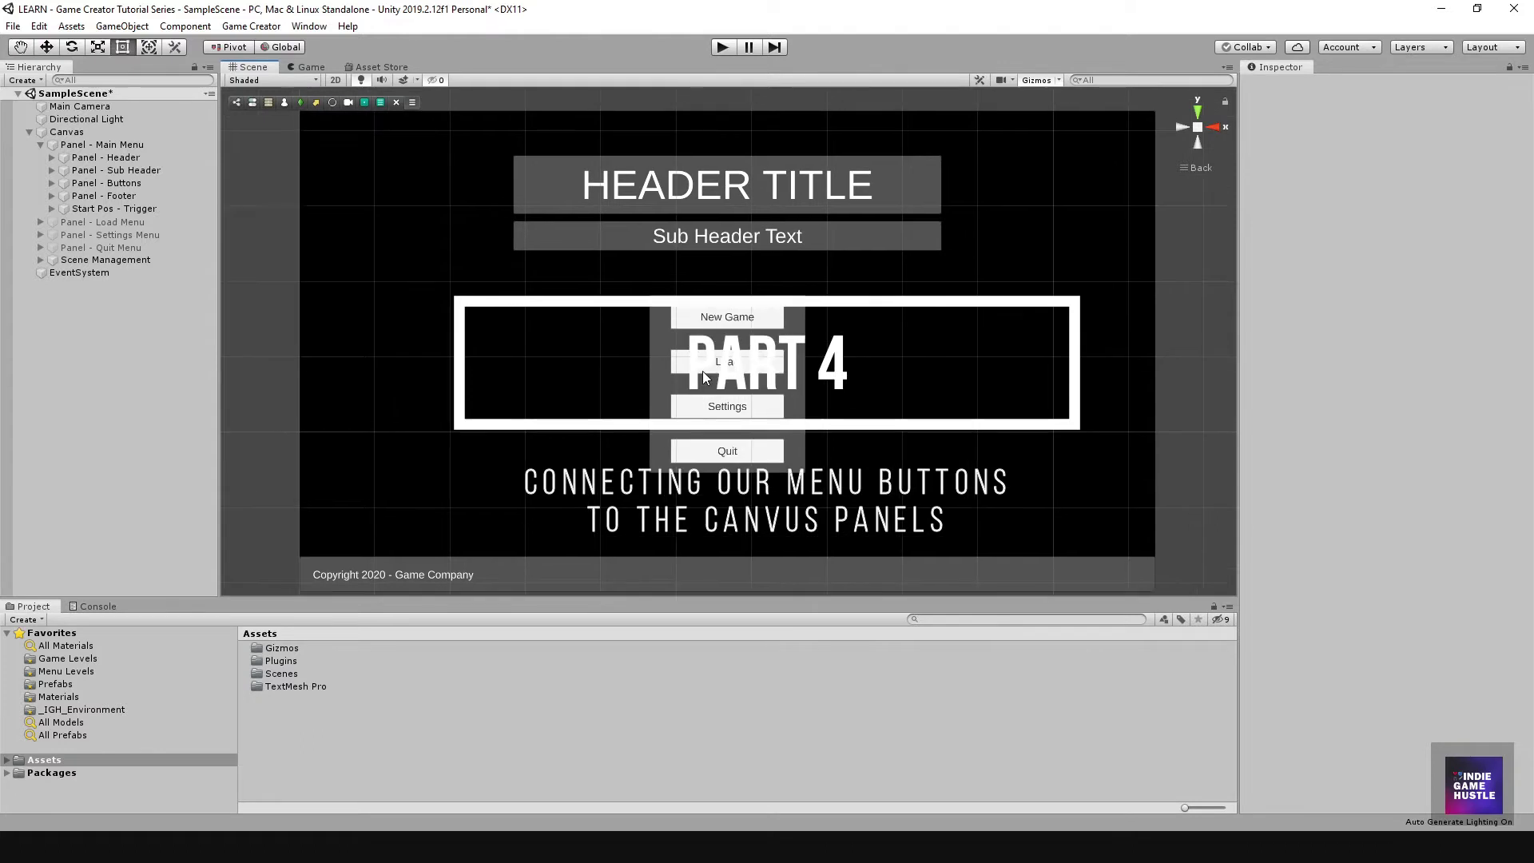
# Step: Activate the Panel - Load Menu object and frame it in the scene
pyautogui.scroll(-3, 711, 363)
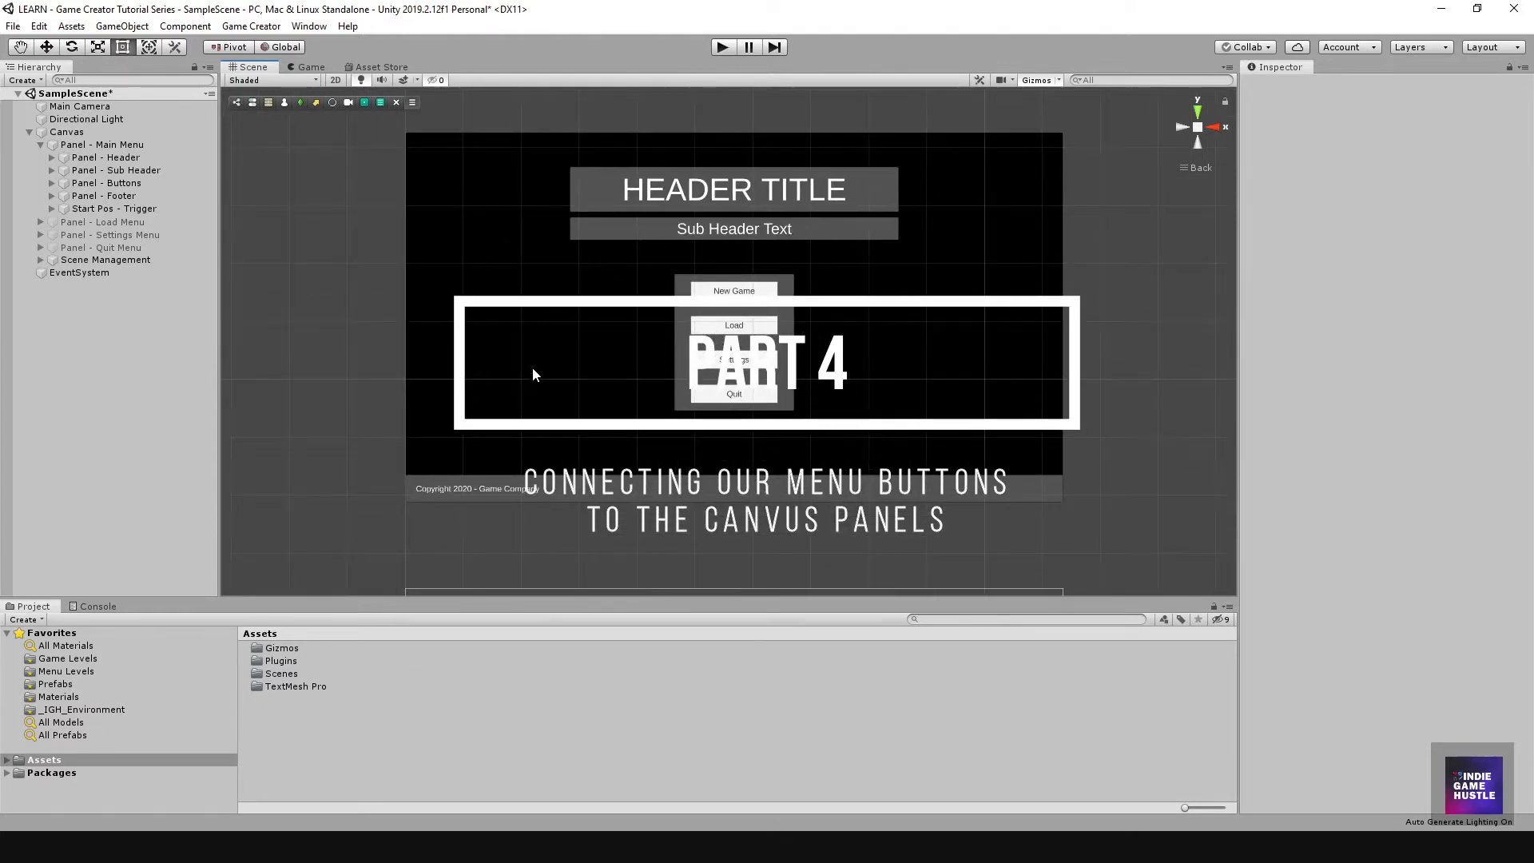
pyautogui.click(115, 221)
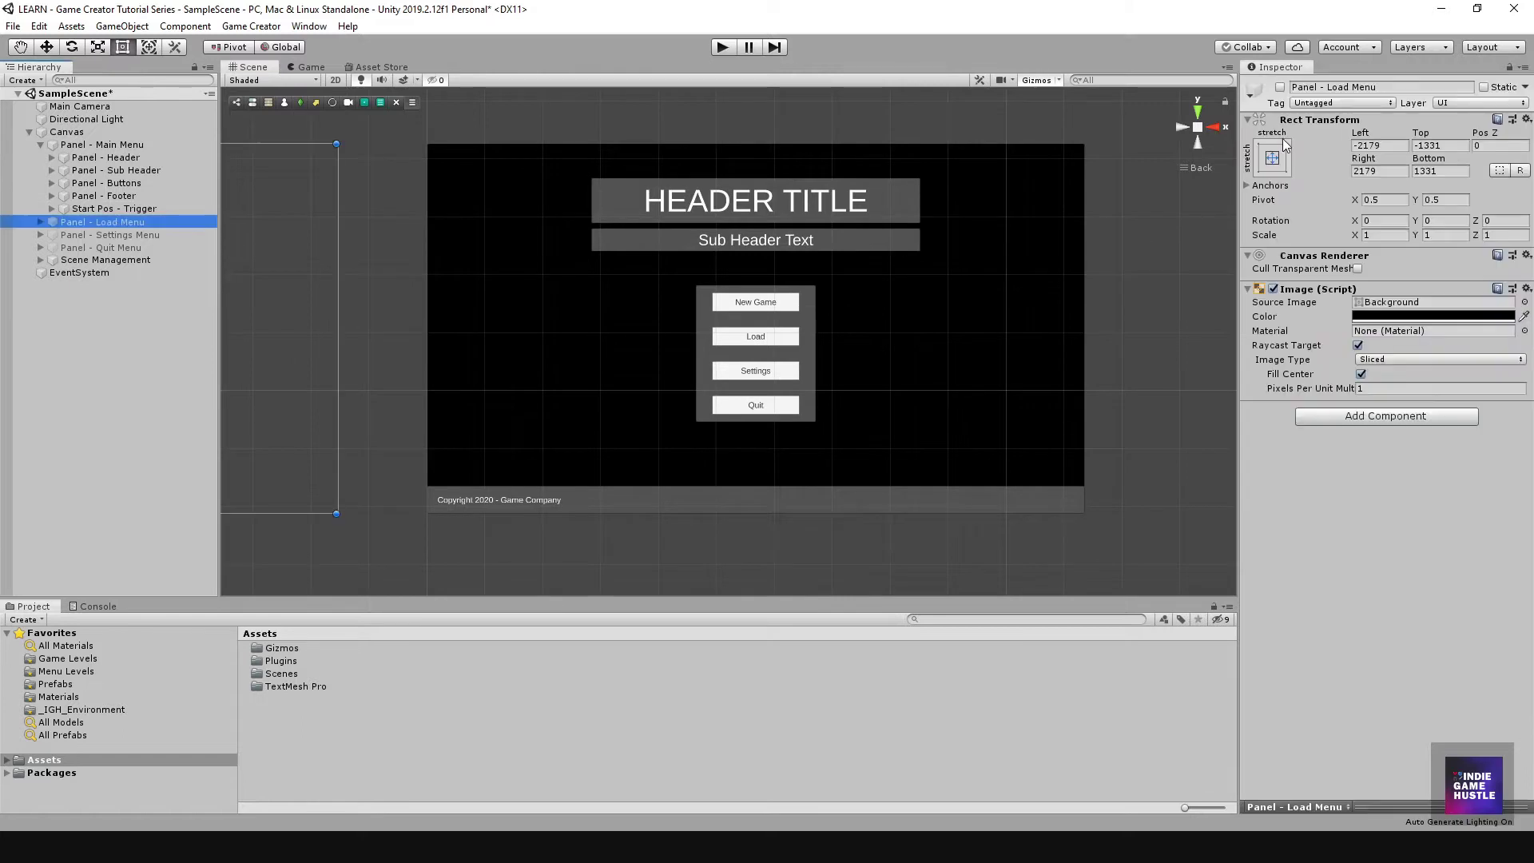
pyautogui.click(1280, 87)
pyautogui.scroll(-2, 510, 378)
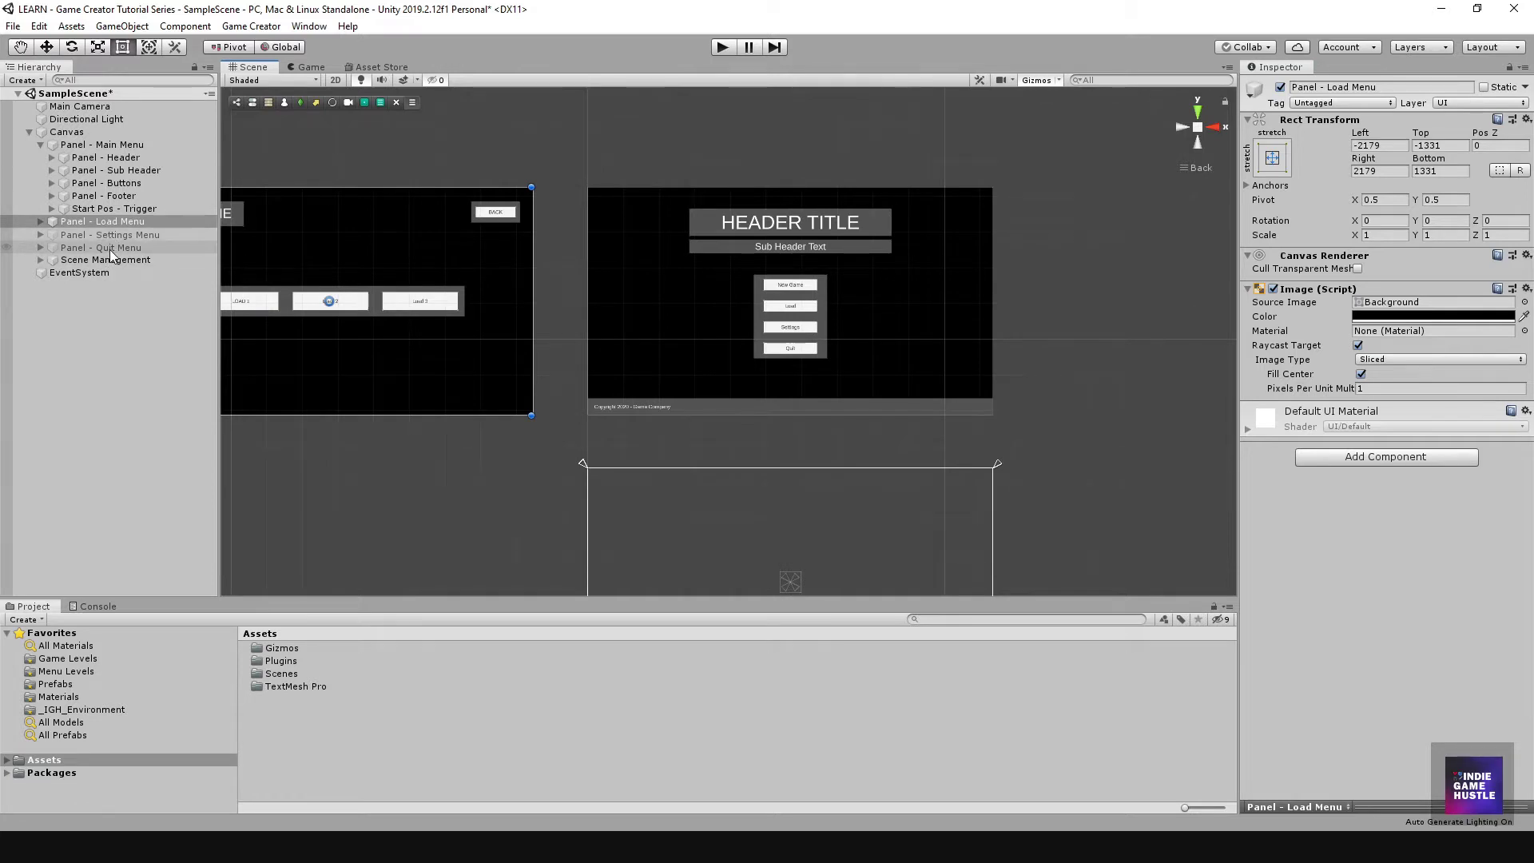
pyautogui.press('f')
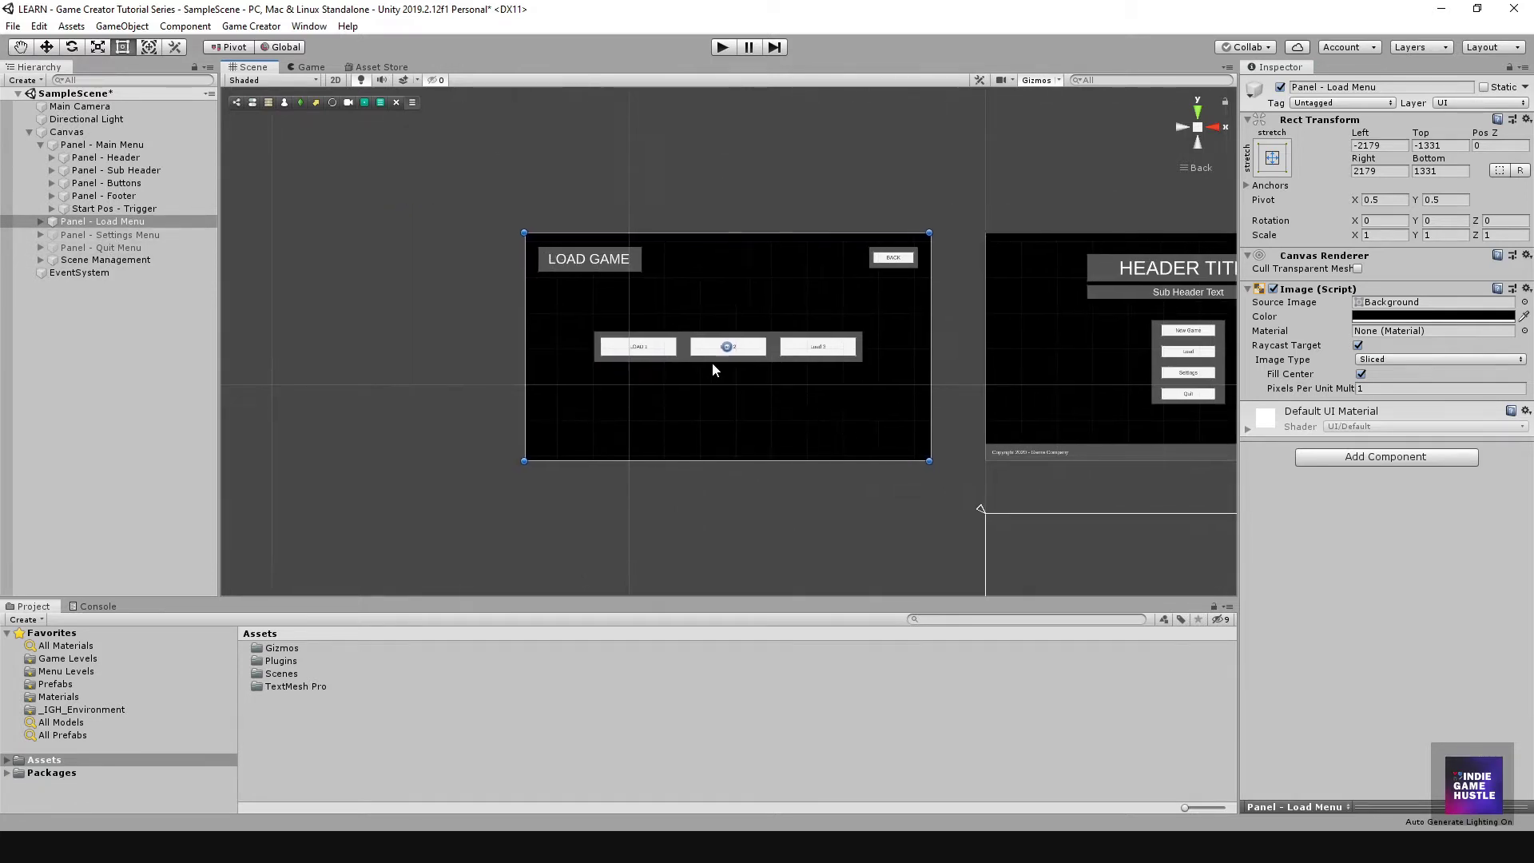
# Step: Examine the Load Game panel's load and back buttons alongside the main menu panel's buttons
pyautogui.scroll(3, 712, 362)
pyautogui.hscroll(3, 702, 357)
pyautogui.scroll(-2, 667, 380)
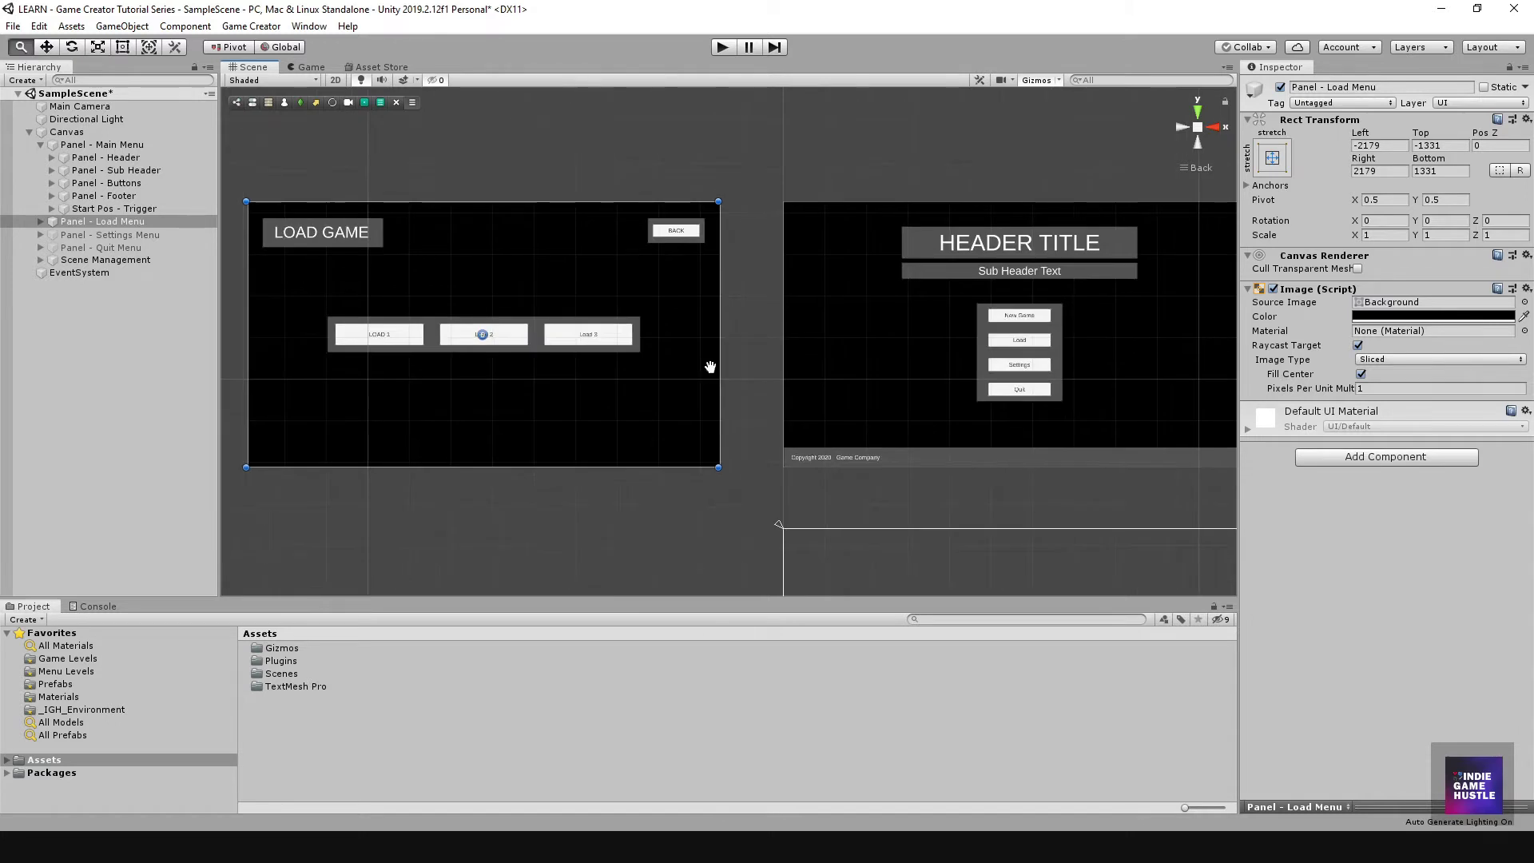
pyautogui.moveTo(711, 367); pyautogui.dragTo(756, 368, button='middle')
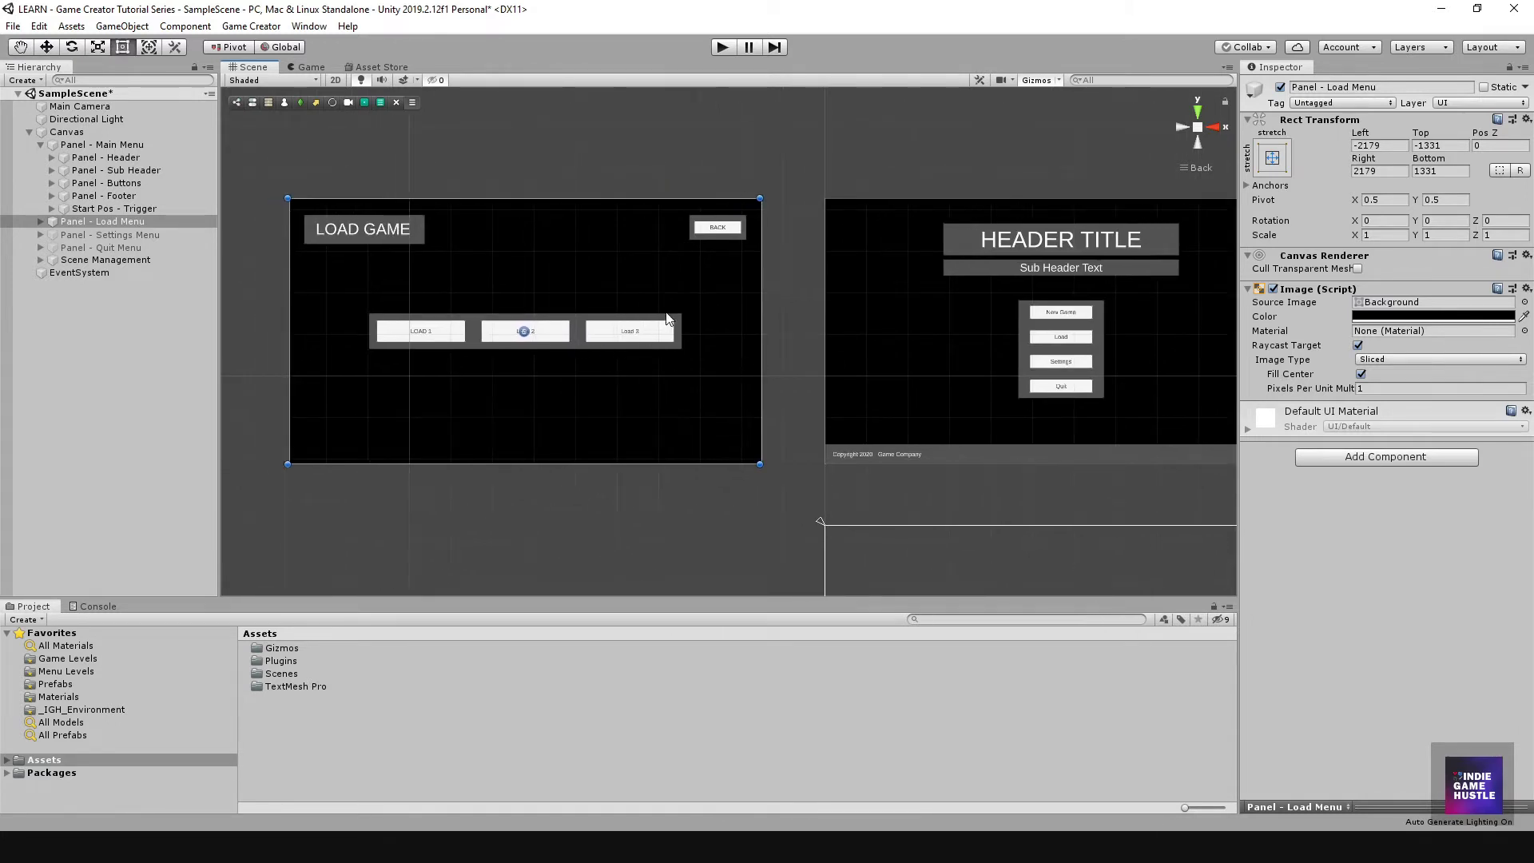
pyautogui.moveTo(670, 320); pyautogui.dragTo(673, 358, button='middle')
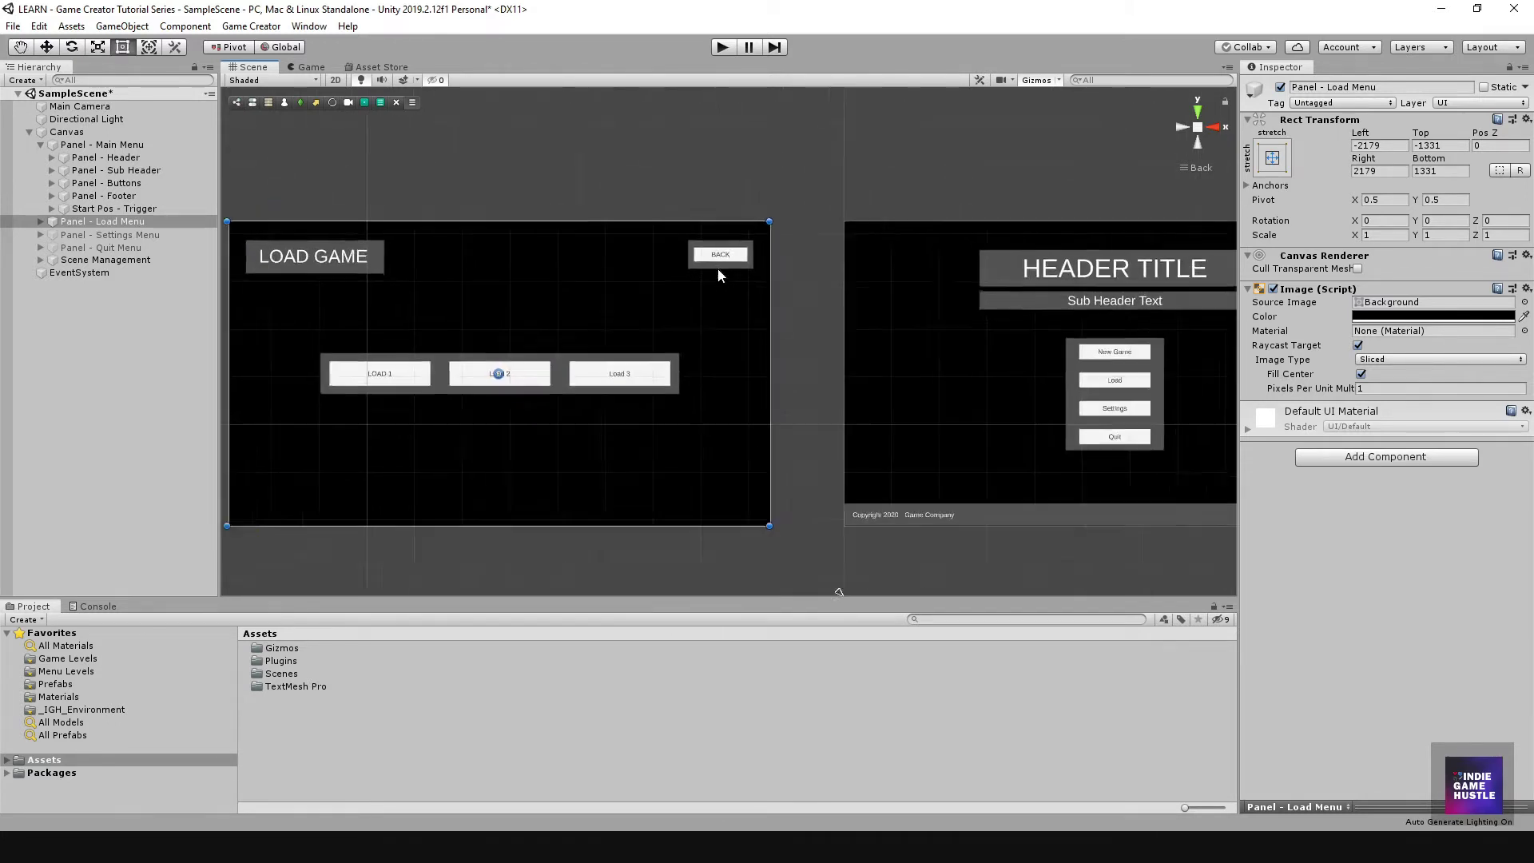
pyautogui.scroll(2, 873, 333)
pyautogui.hscroll(3, 767, 338)
pyautogui.hscroll(1, 824, 355)
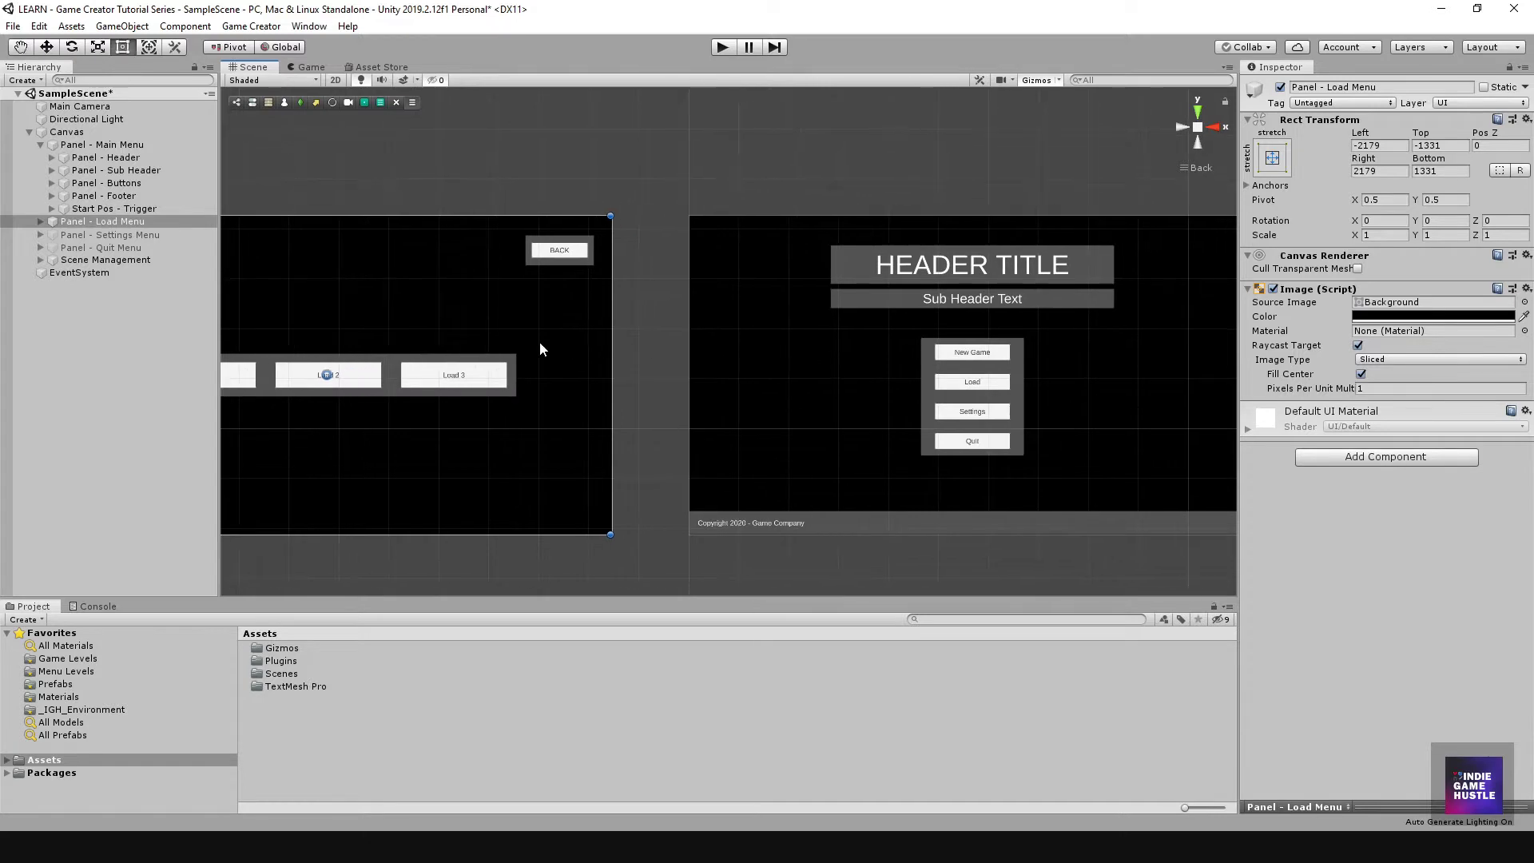
pyautogui.hscroll(-5, 556, 367)
pyautogui.press('t')
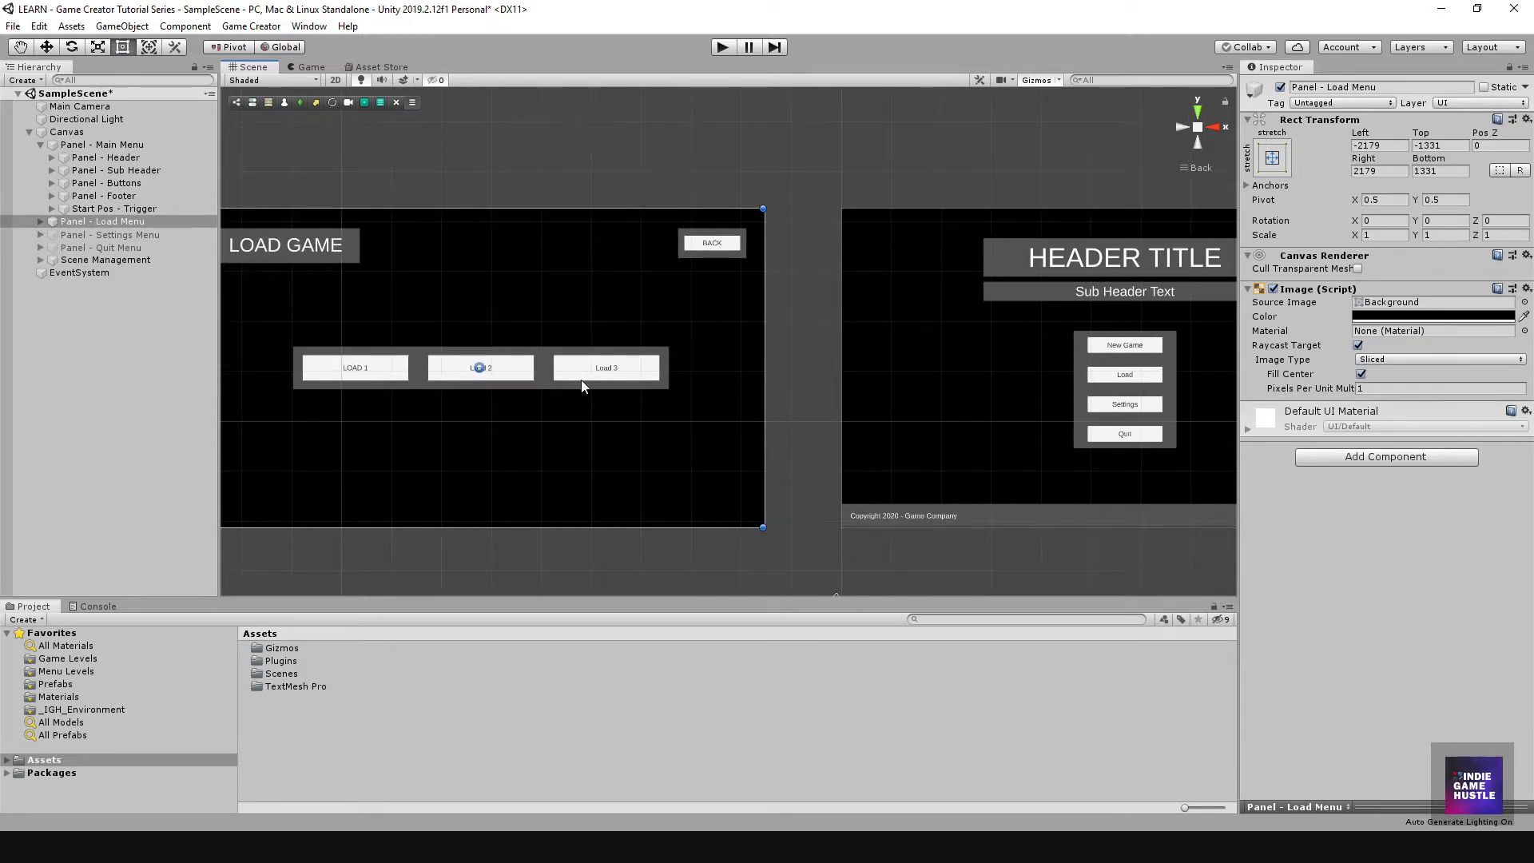
pyautogui.hscroll(10, 530, 411)
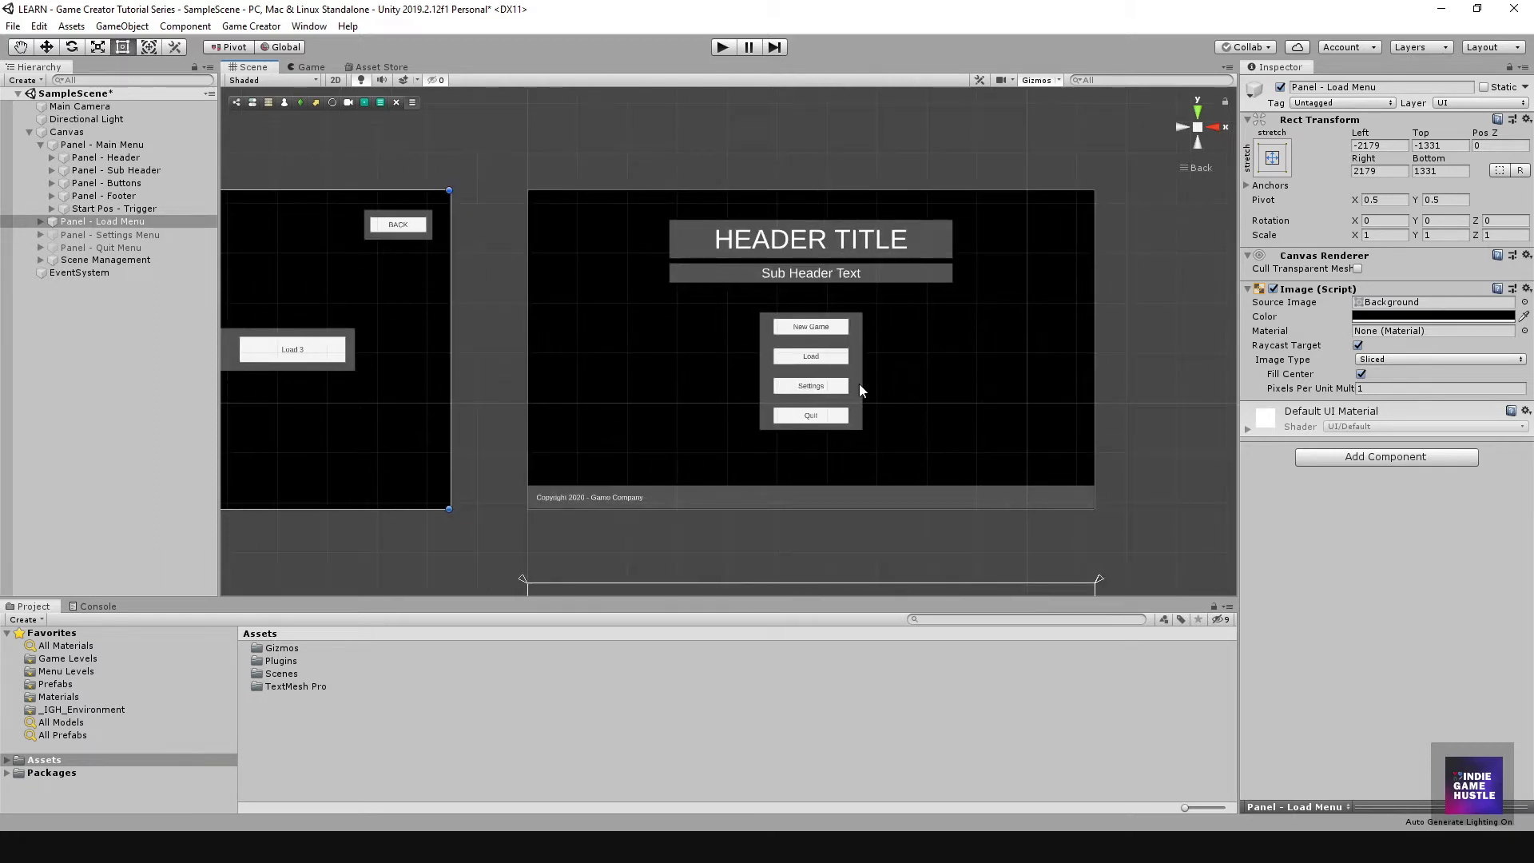
pyautogui.hscroll(-3, 831, 380)
pyautogui.scroll(1, 846, 390)
pyautogui.hscroll(-12, 863, 400)
pyautogui.scroll(-2, 864, 400)
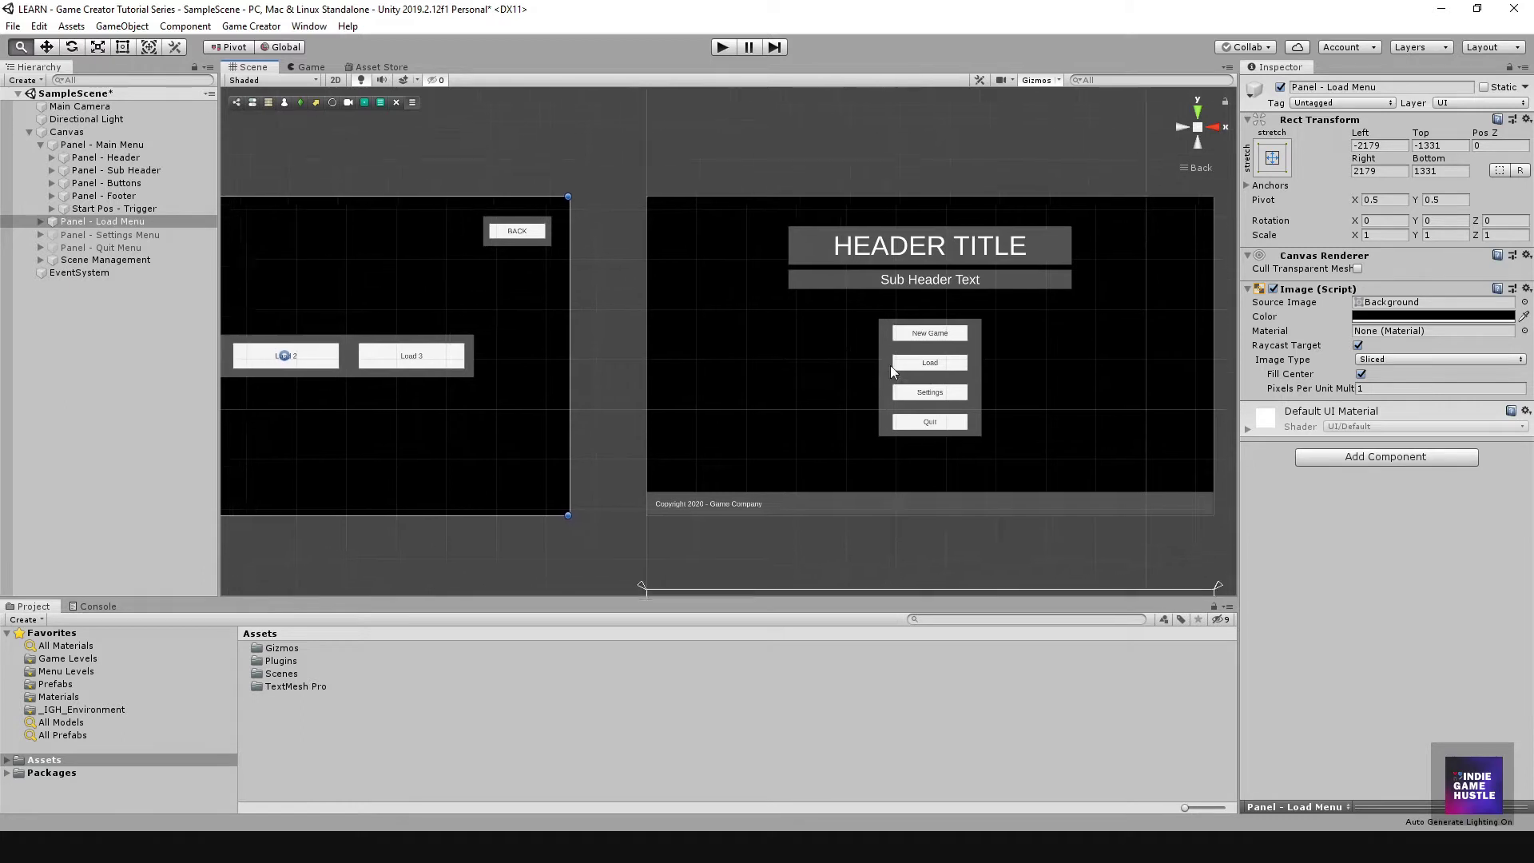
pyautogui.hscroll(4, 798, 370)
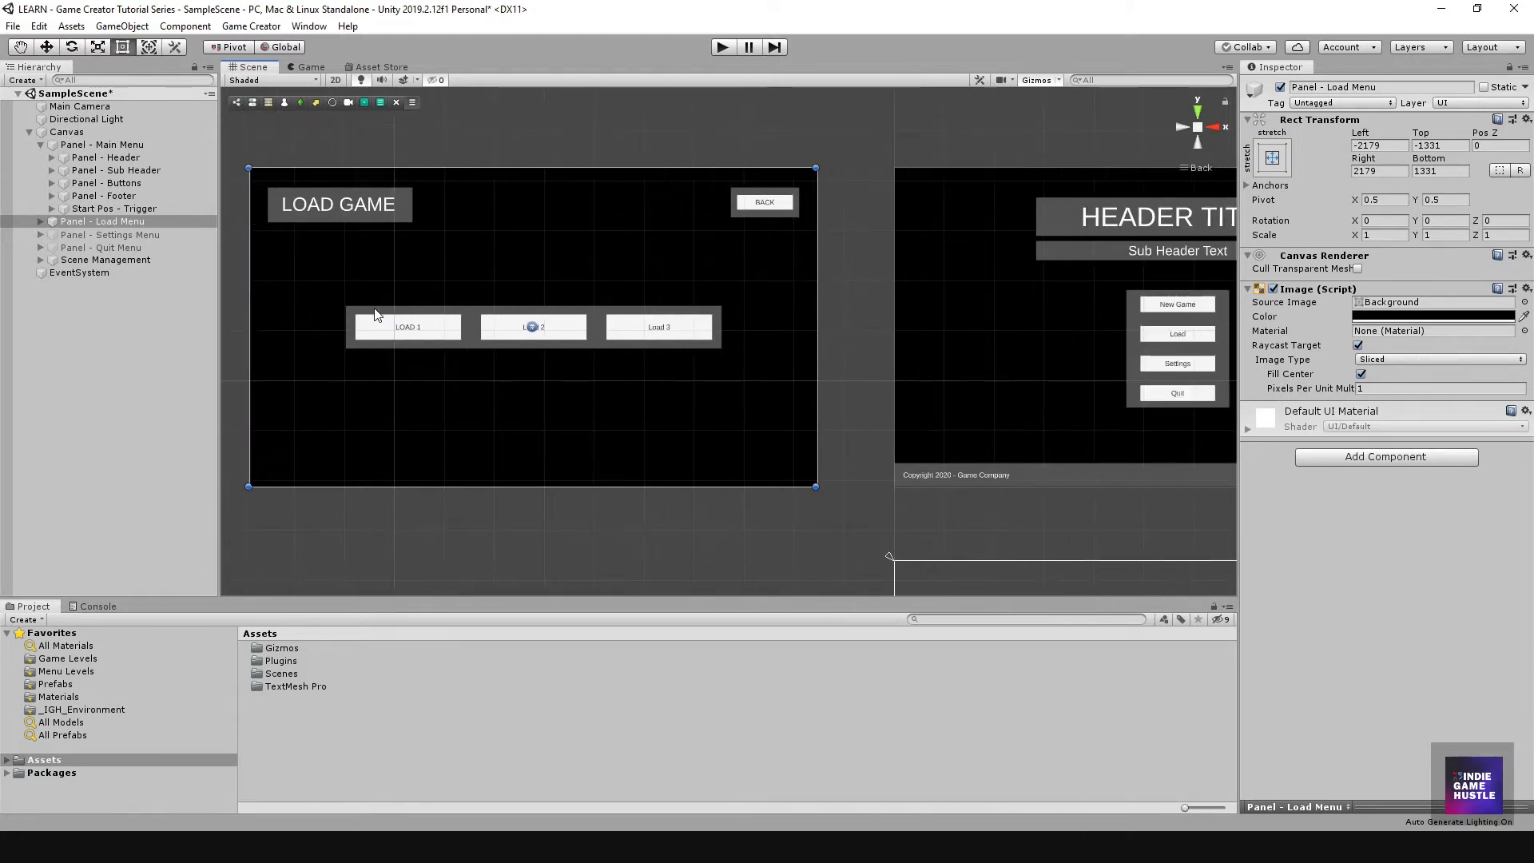
pyautogui.hscroll(9, 802, 318)
pyautogui.scroll(-2, 637, 321)
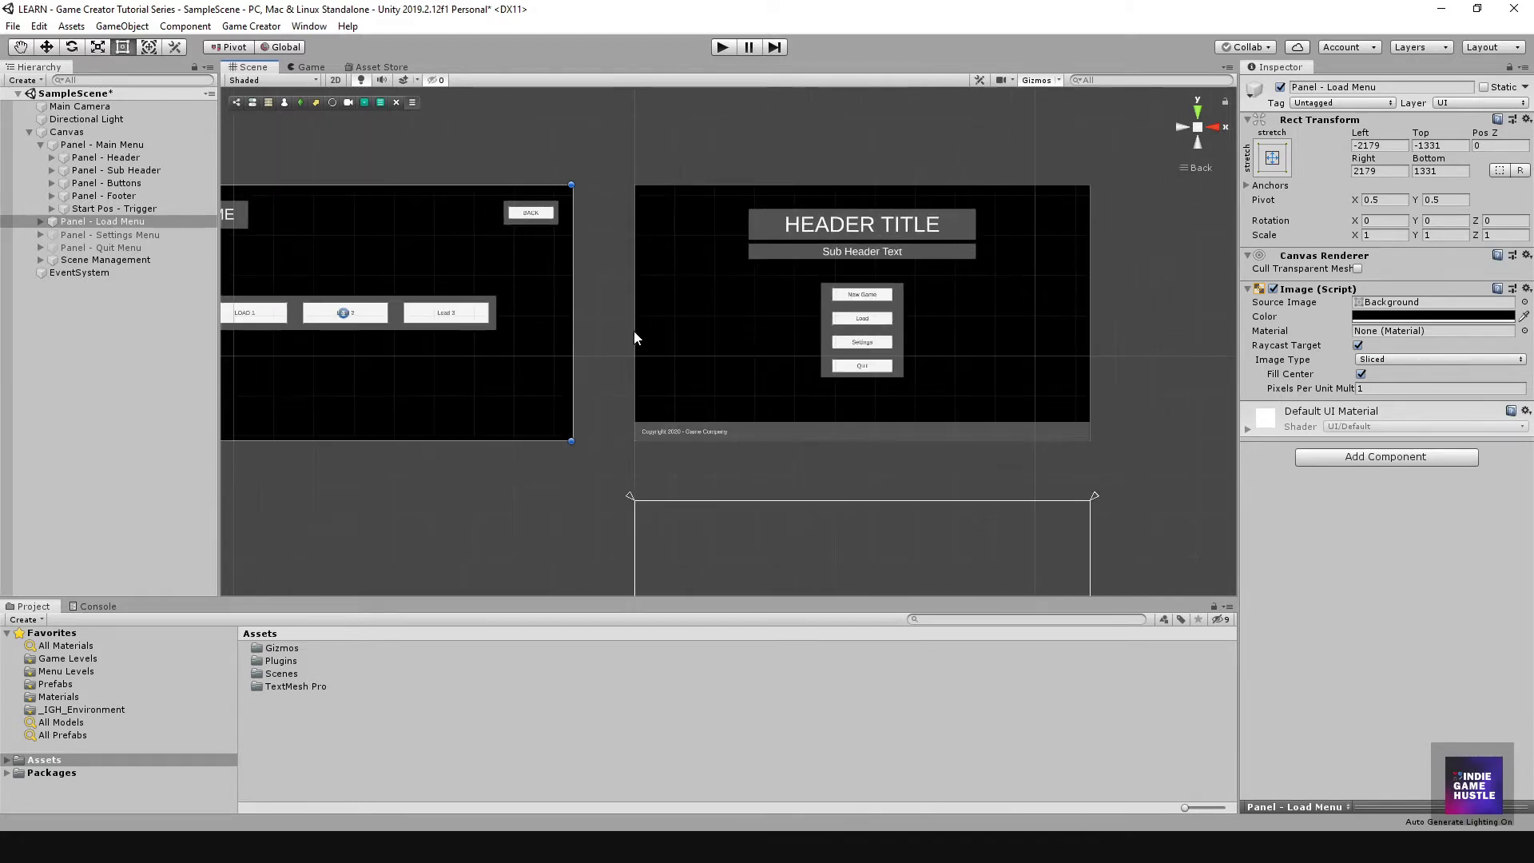
pyautogui.hscroll(-8, 799, 334)
pyautogui.scroll(1, 799, 333)
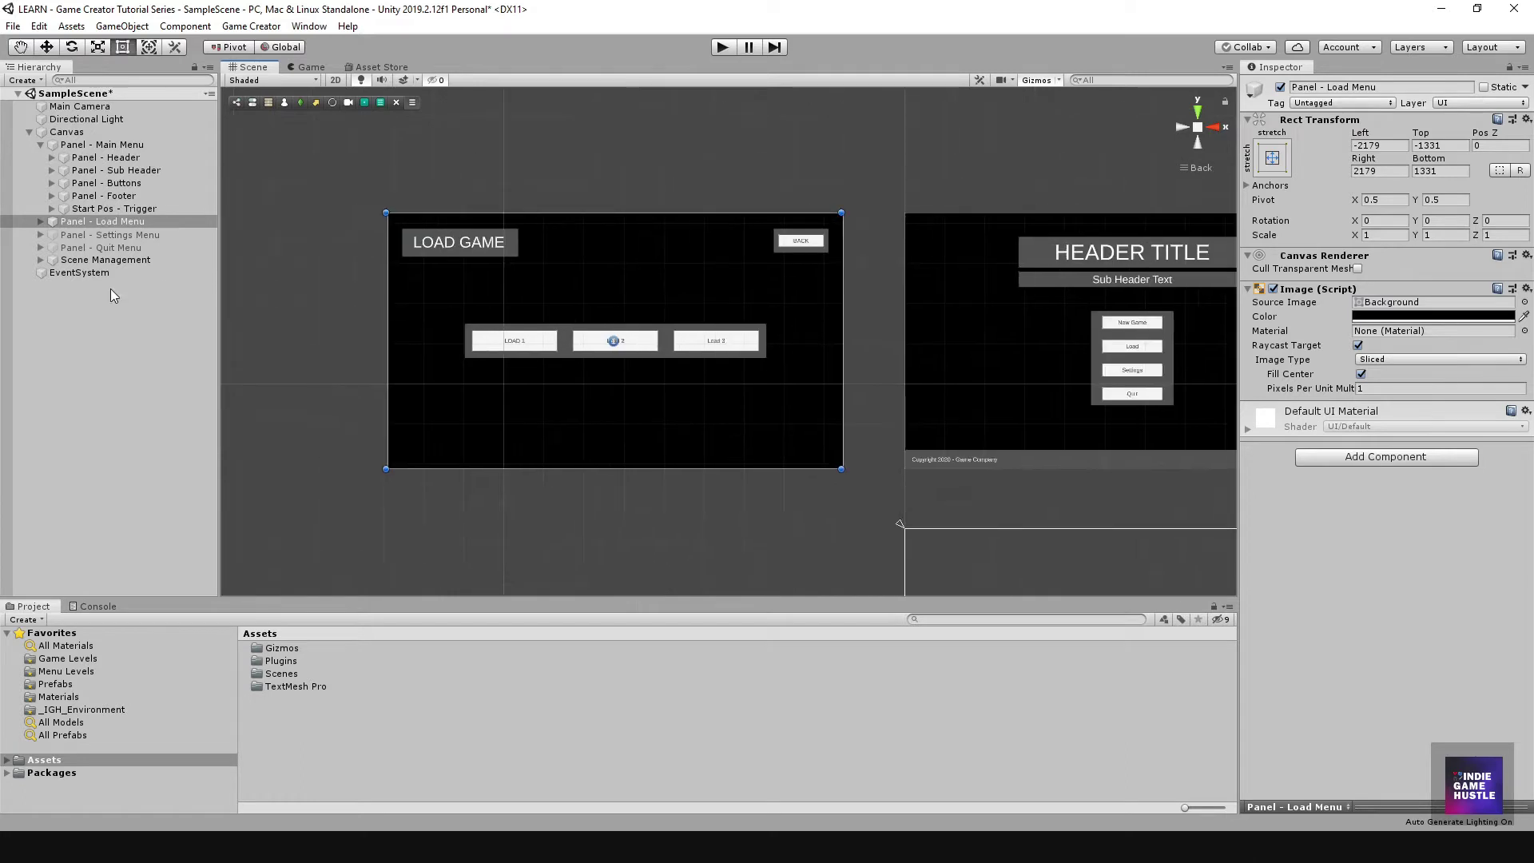
# Step: Add an empty On Click event to the Back - Button of the Load Game panel
pyautogui.click(103, 314)
pyautogui.hscroll(2, 730, 332)
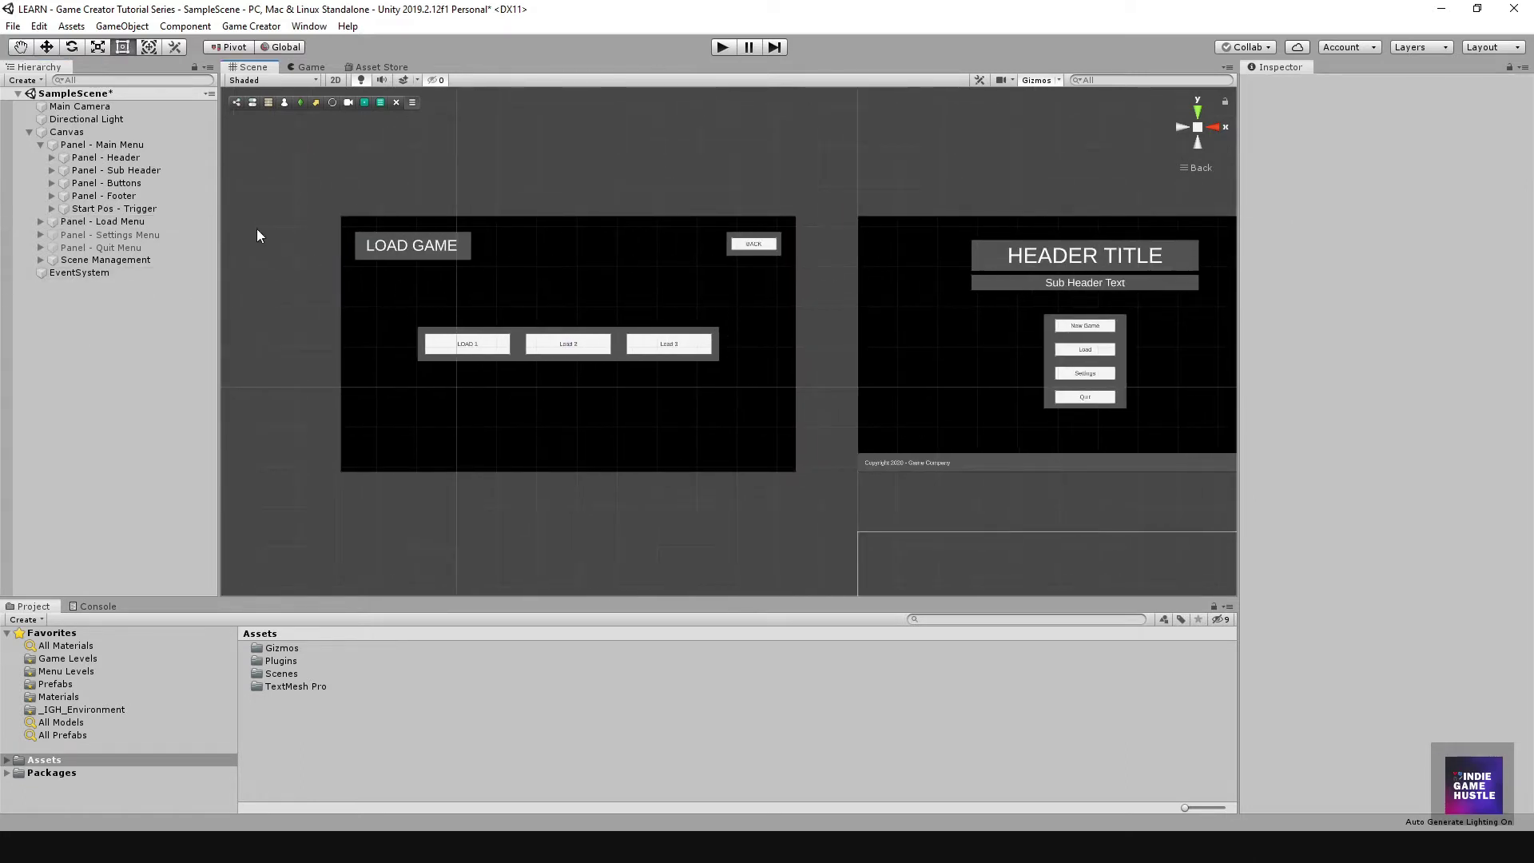
pyautogui.click(756, 248)
pyautogui.click(121, 286)
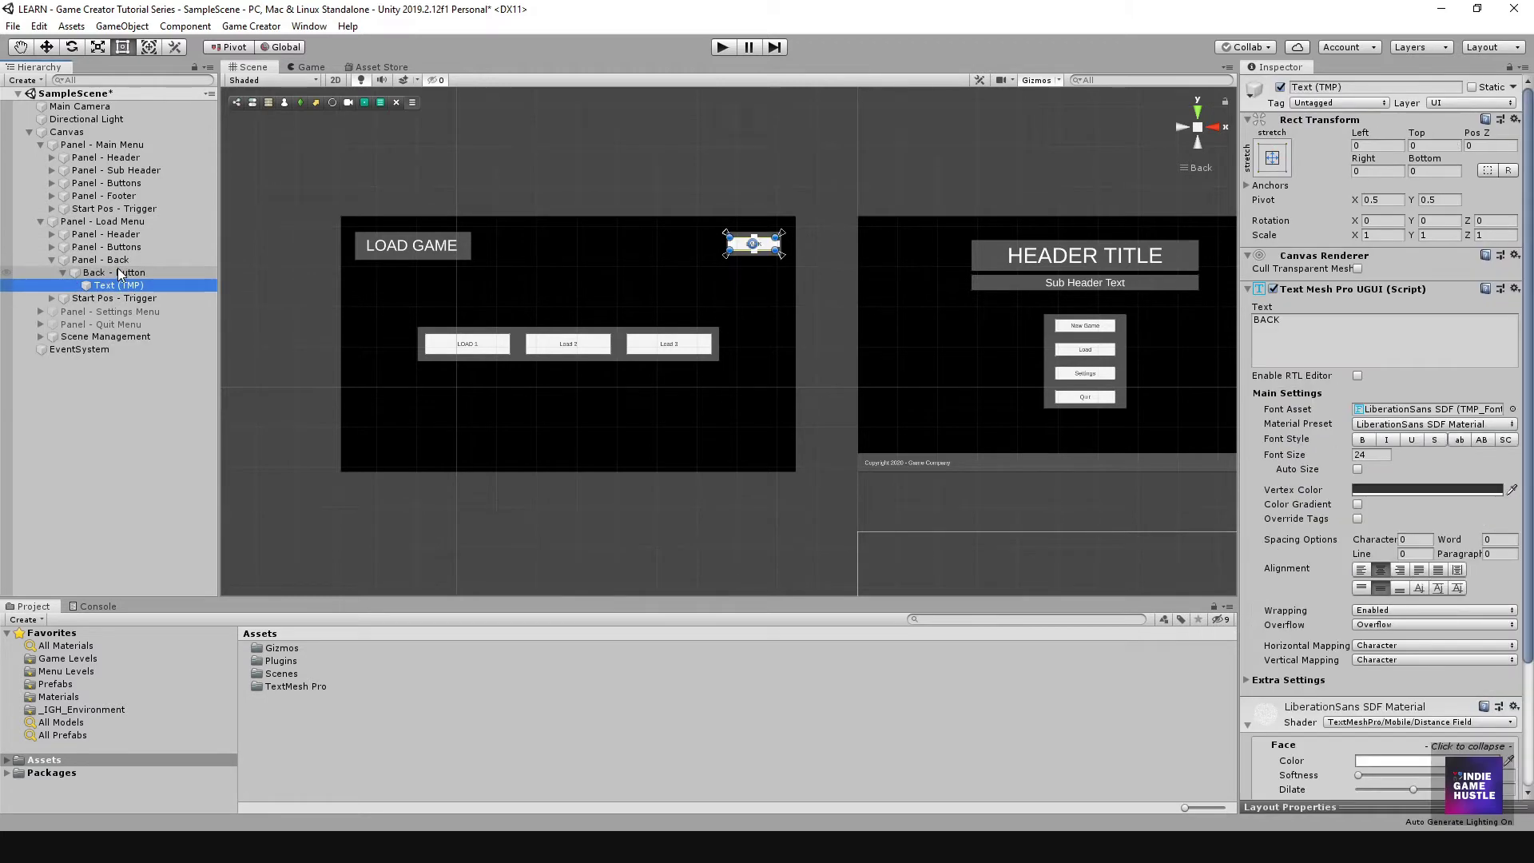
pyautogui.click(140, 276)
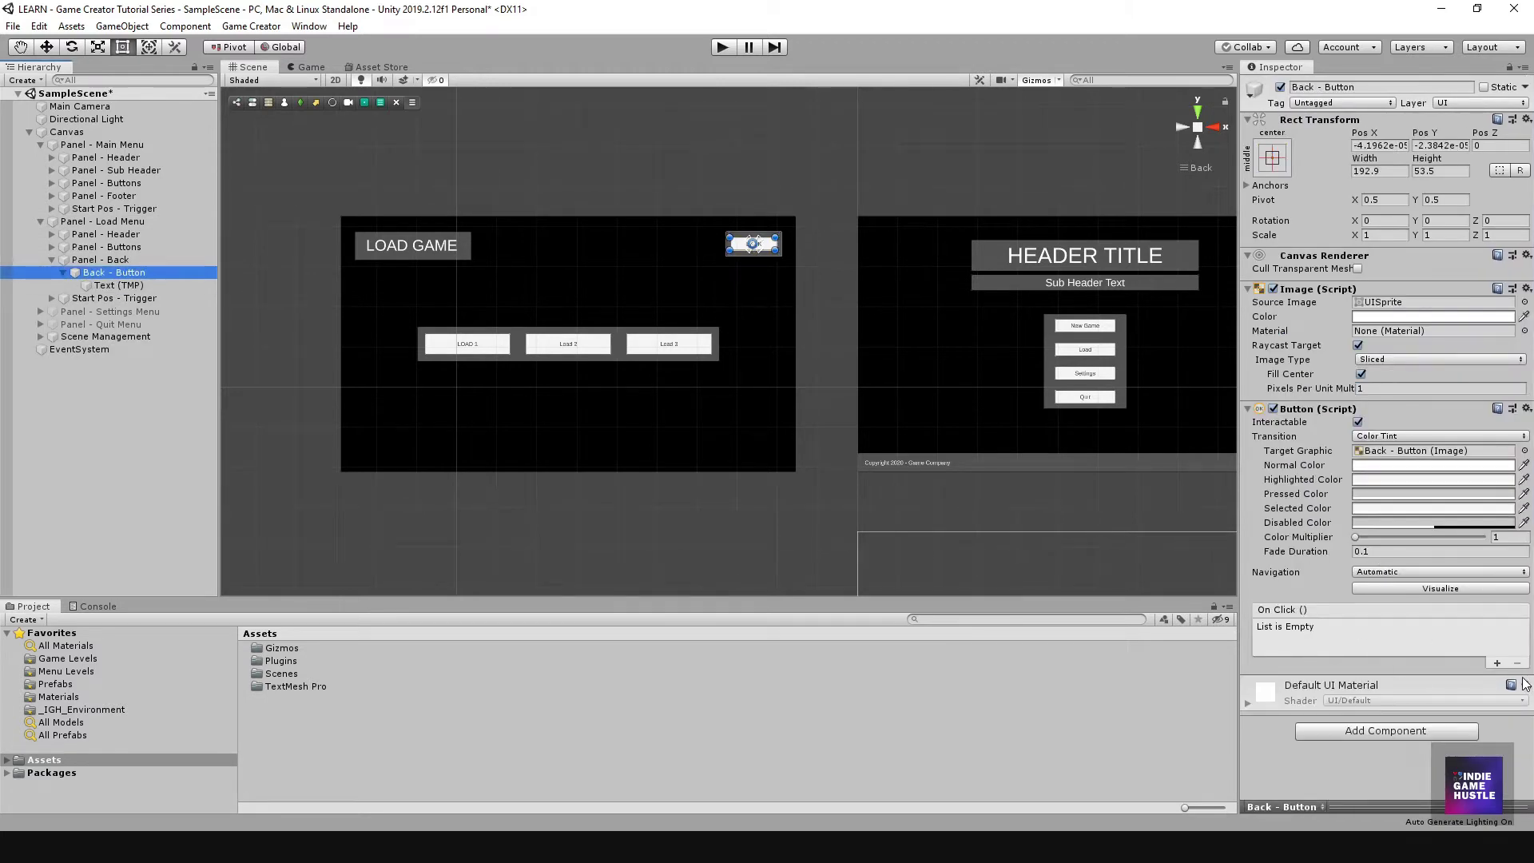
pyautogui.click(1496, 663)
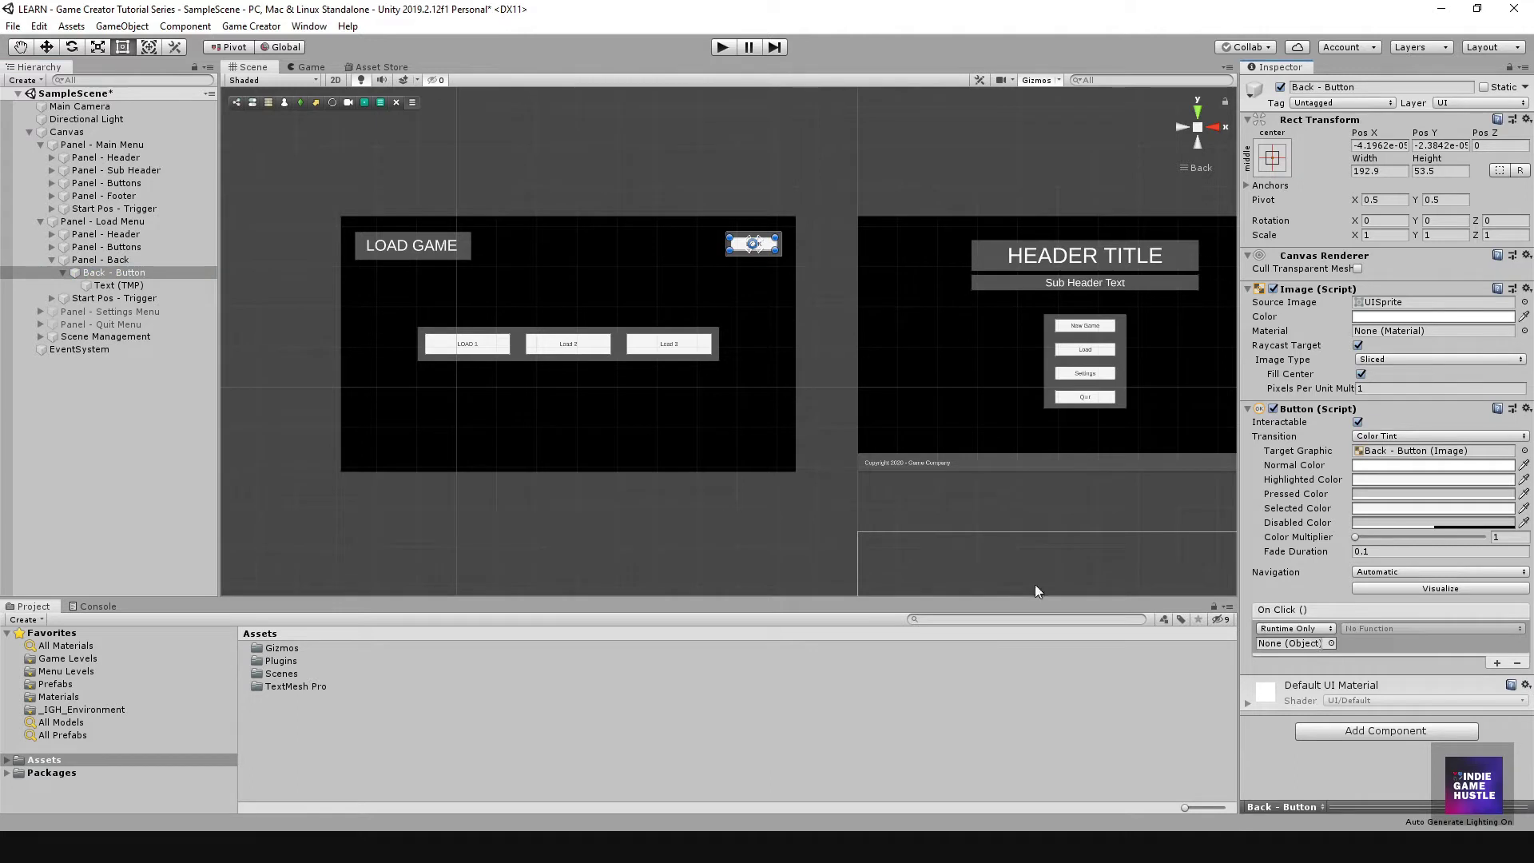
# Step: Expand Scene Management and duplicate its Quit BTN - Actions object
pyautogui.click(91, 386)
pyautogui.click(41, 336)
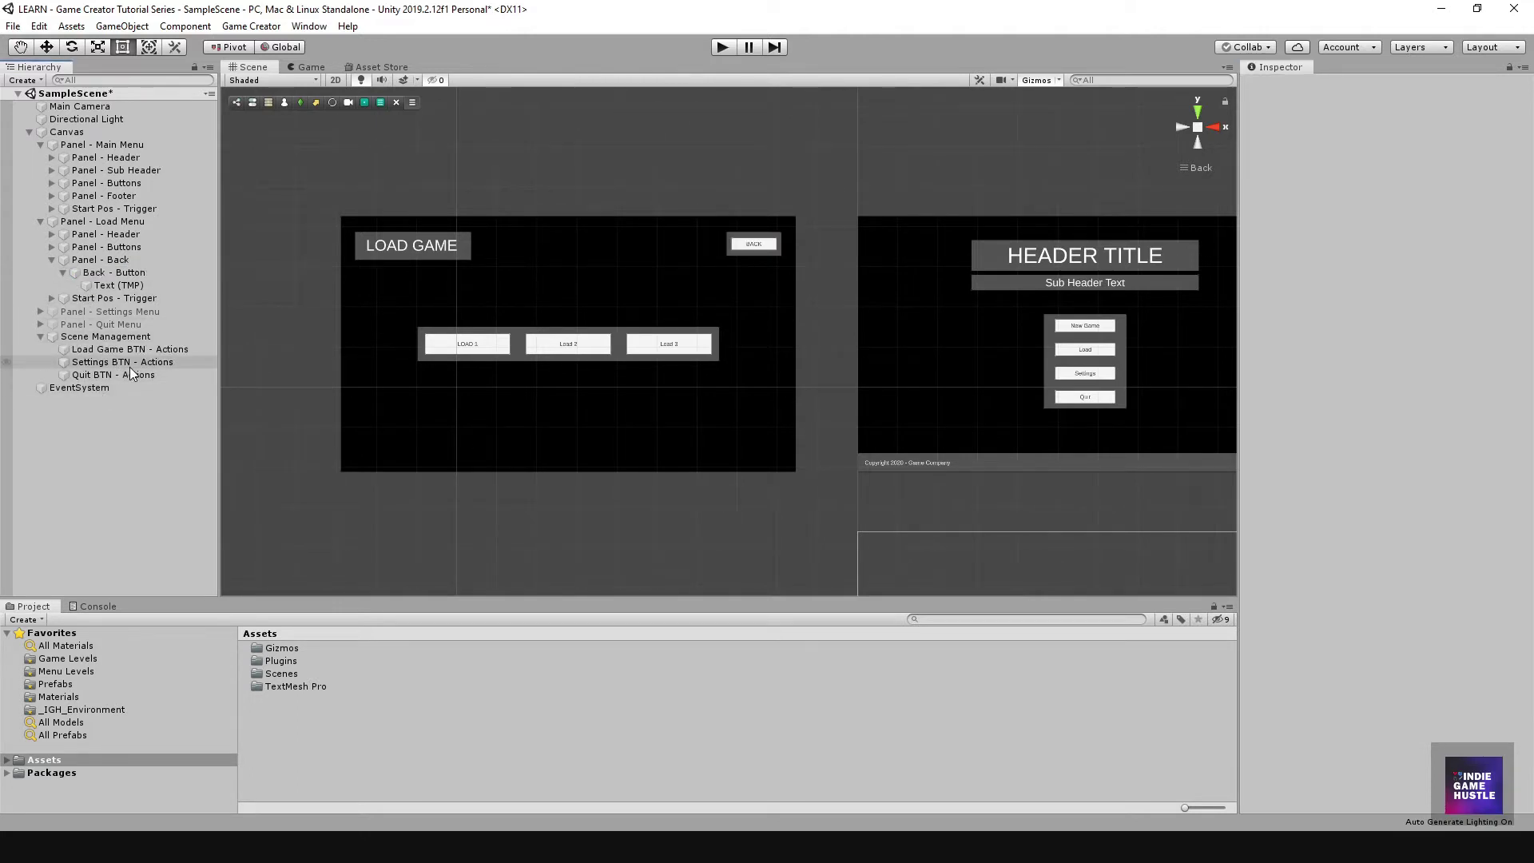
pyautogui.click(131, 373)
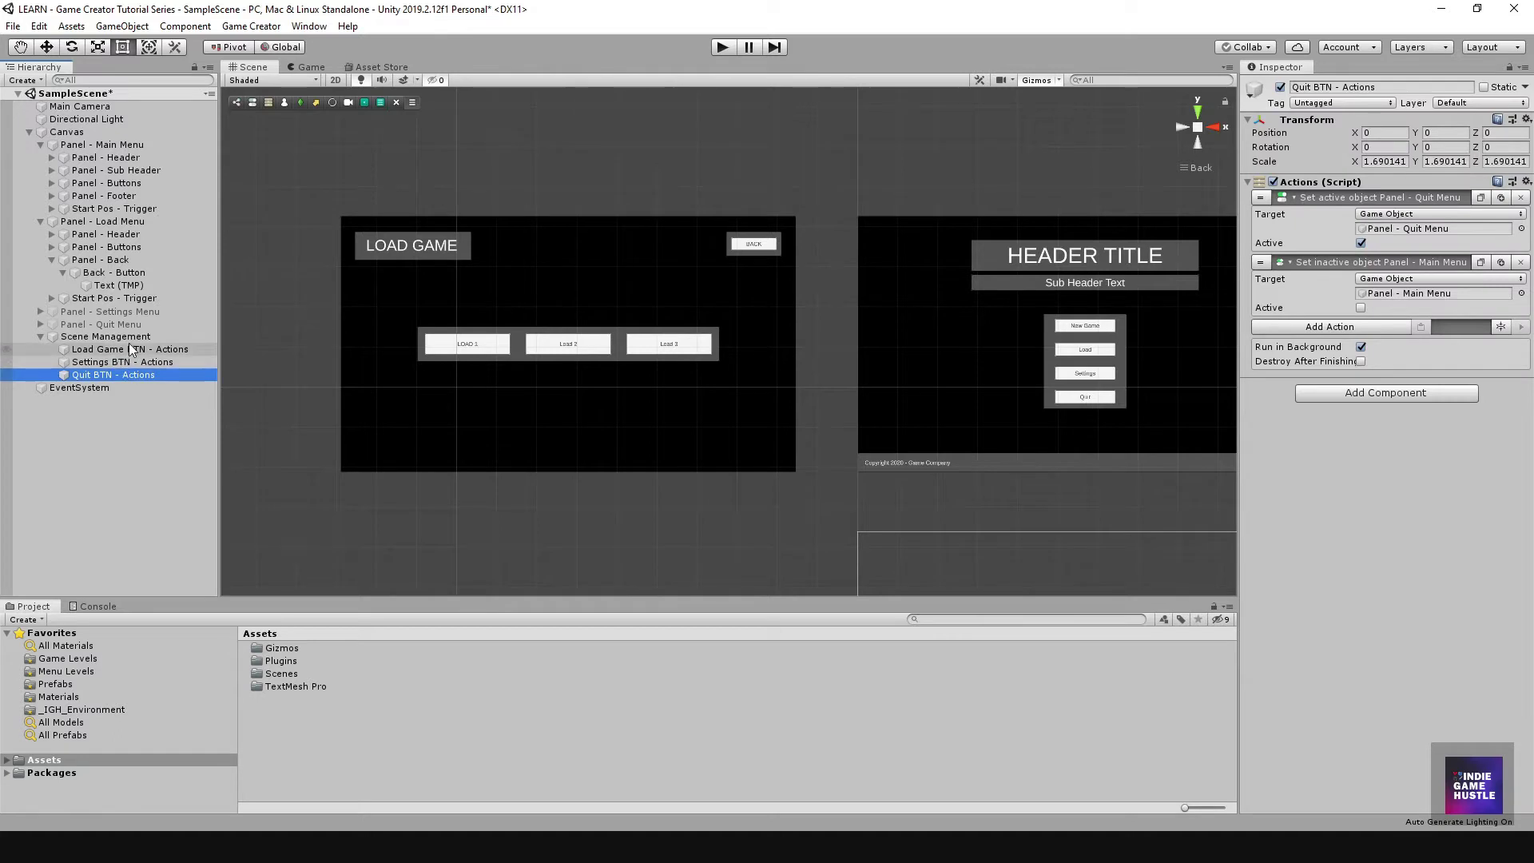
pyautogui.click(127, 337)
pyautogui.click(123, 373)
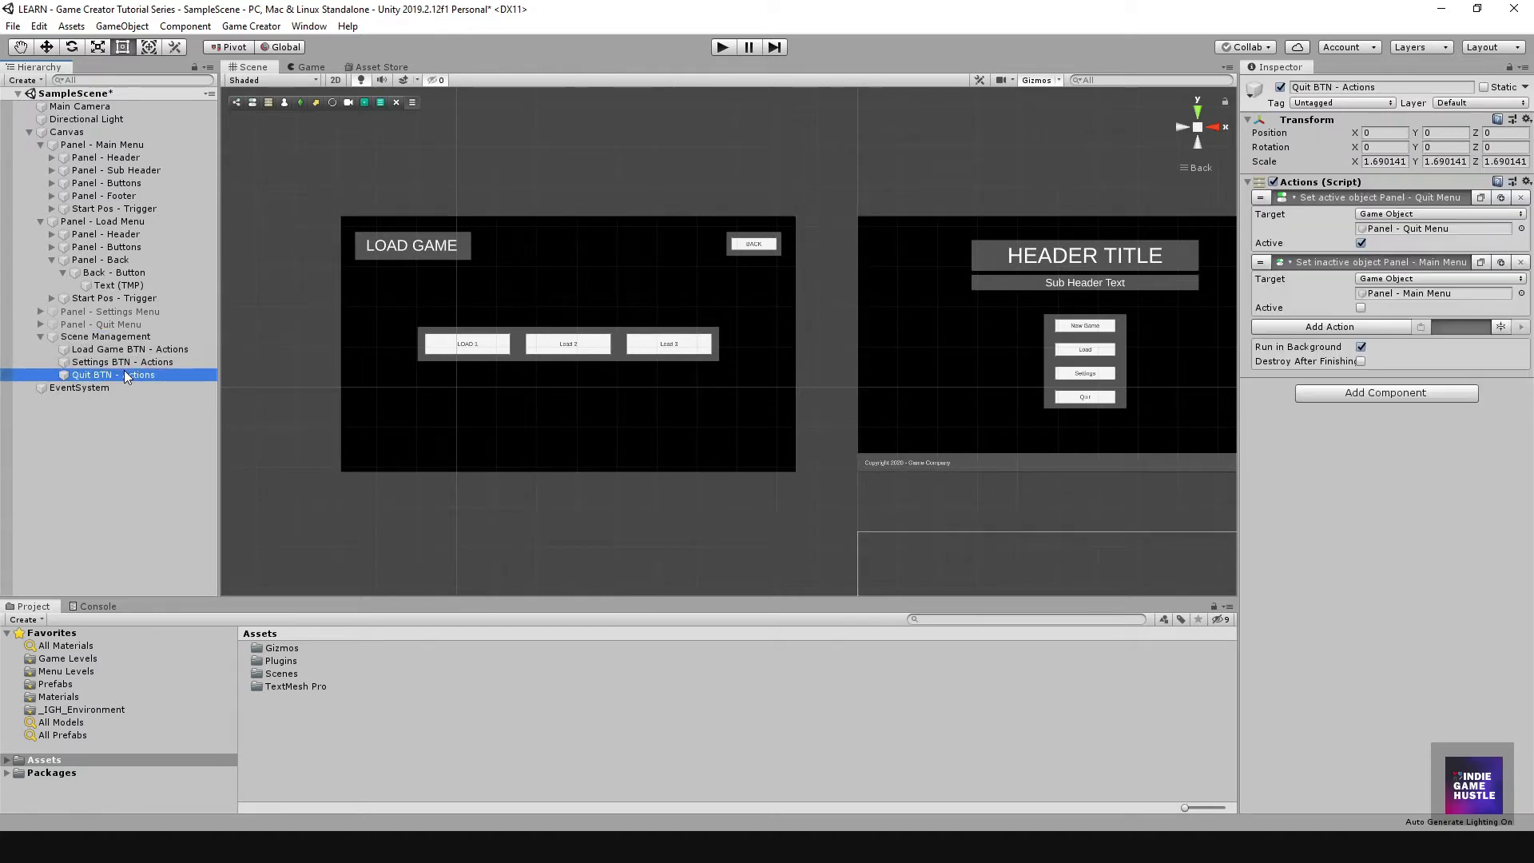
pyautogui.hotkey('ctrl', 'd')
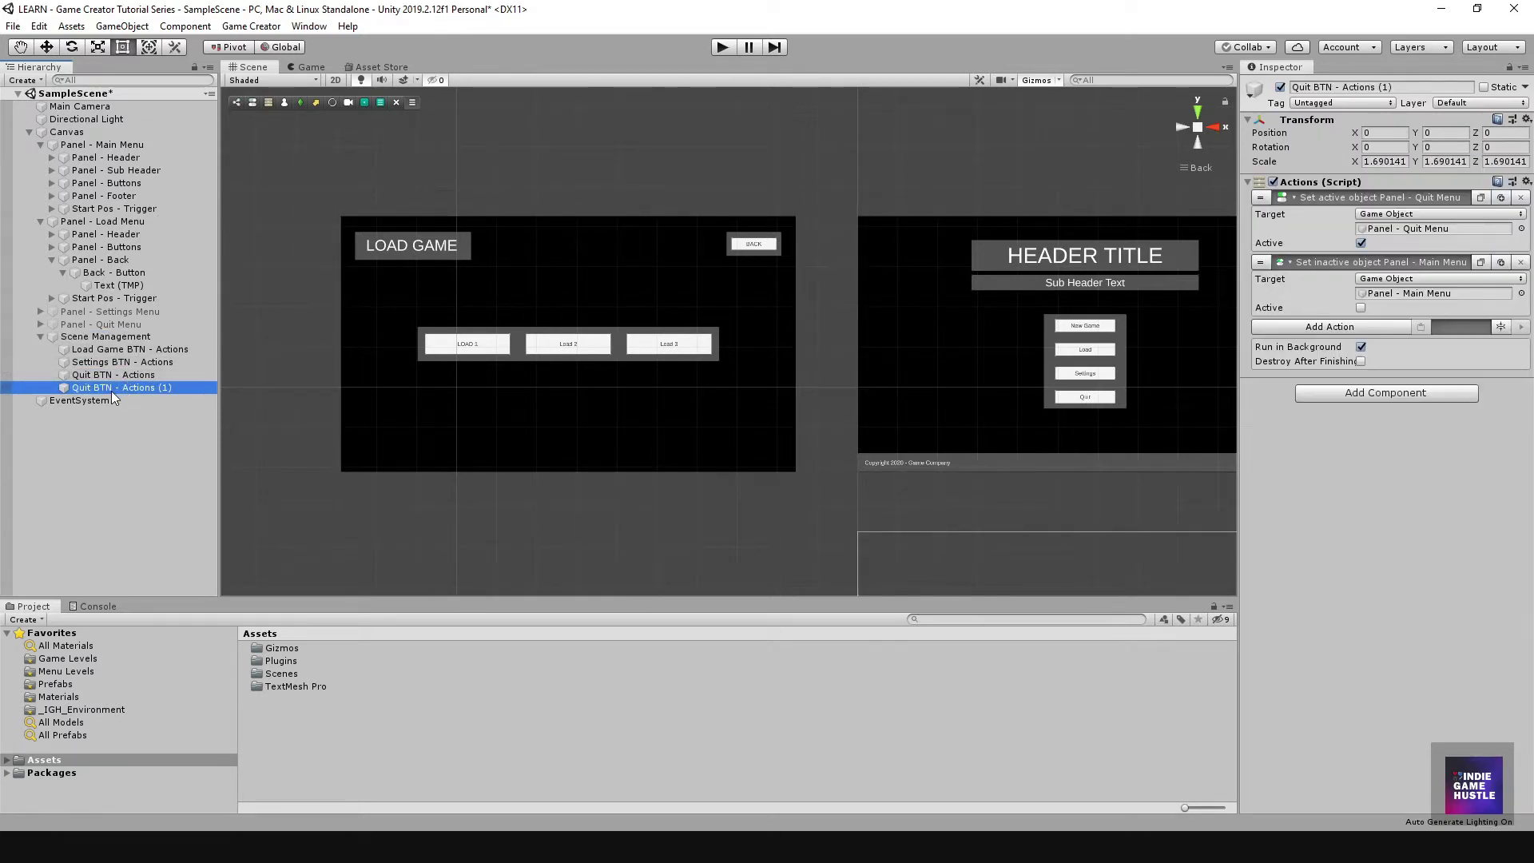
# Step: Rename the duplicated actions object as Load Back BTN - Actions
pyautogui.click(180, 388)
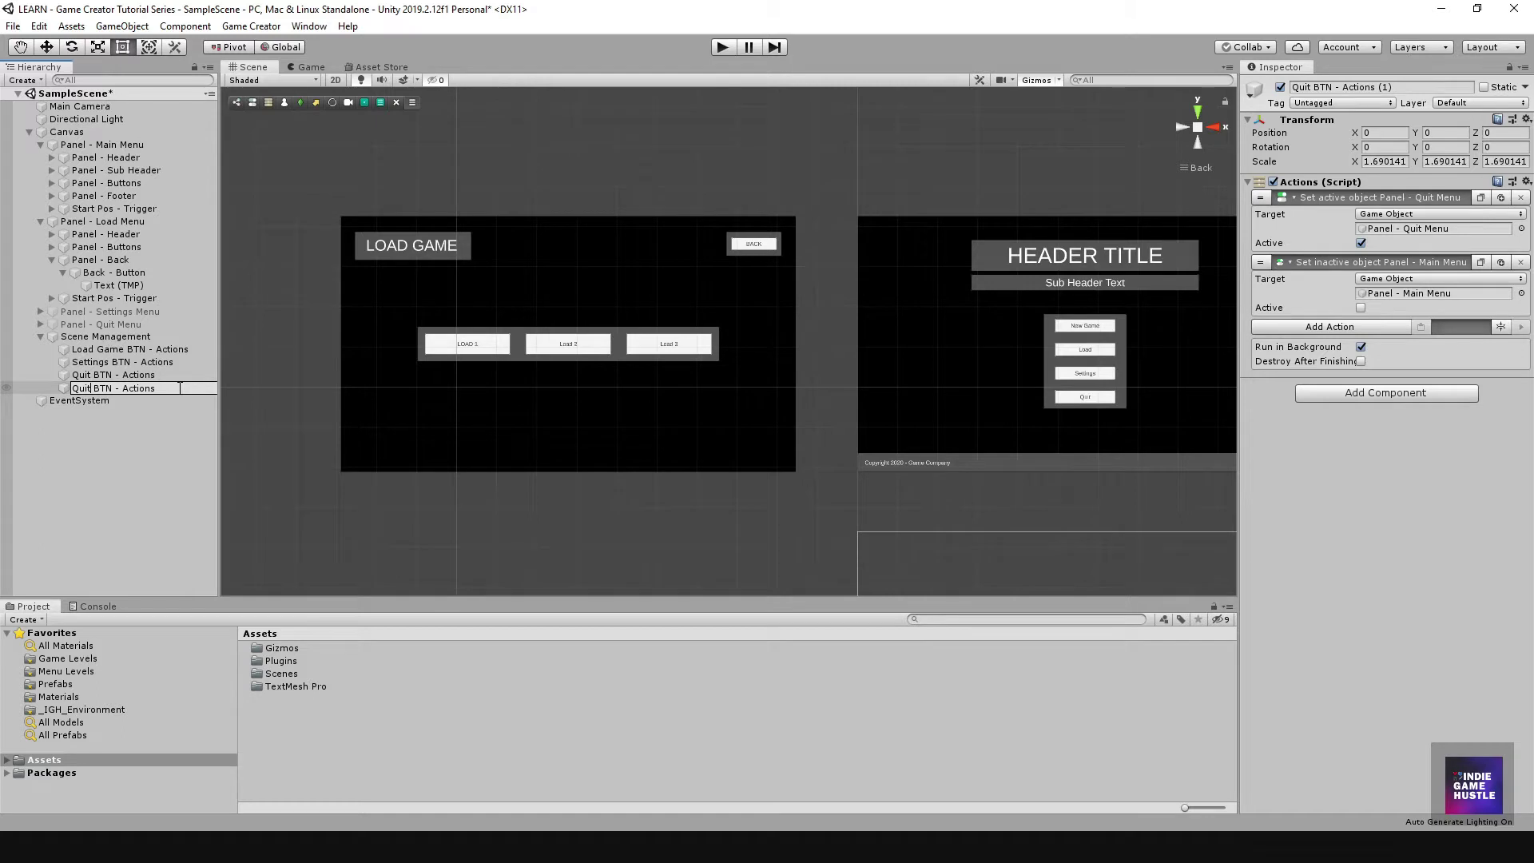
pyautogui.press('BackSpace')
pyautogui.press('BackSpace')
pyautogui.press('BackSpace')
pyautogui.press('BackSpace')
pyautogui.write('Load Back BTN')
pyautogui.press('BackSpace')
pyautogui.press('BackSpace')
pyautogui.press('BackSpace')
pyautogui.press('BackSpace')
pyautogui.press('Return')
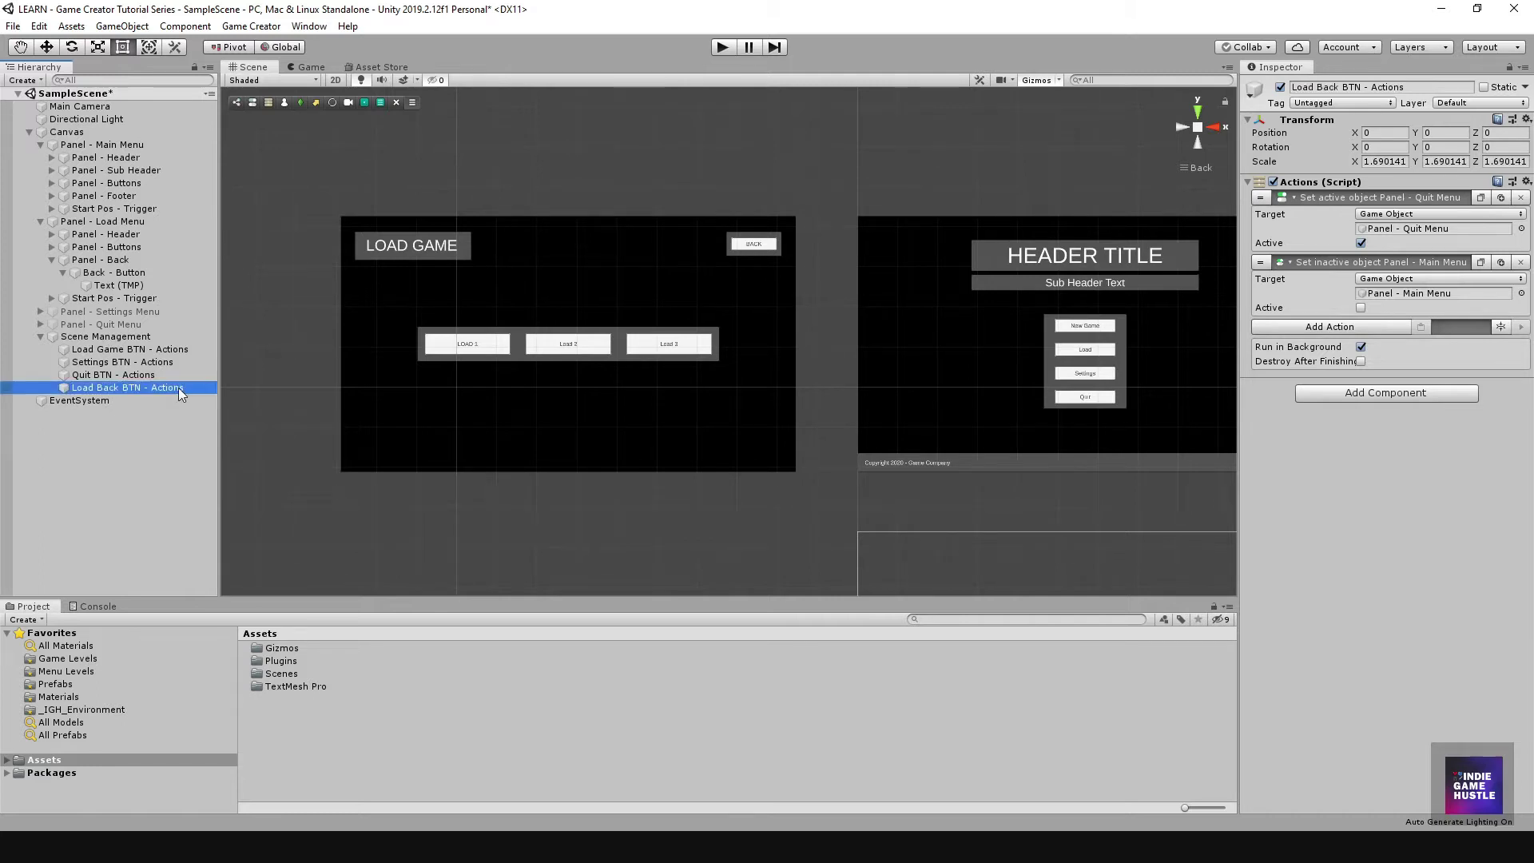
# Step: In Load Back BTN - Actions, target Panel - Load Menu in the set-inactive action and Panel - Main Menu in the set-active action
pyautogui.moveTo(999, 339); pyautogui.dragTo(1091, 328, button='middle')
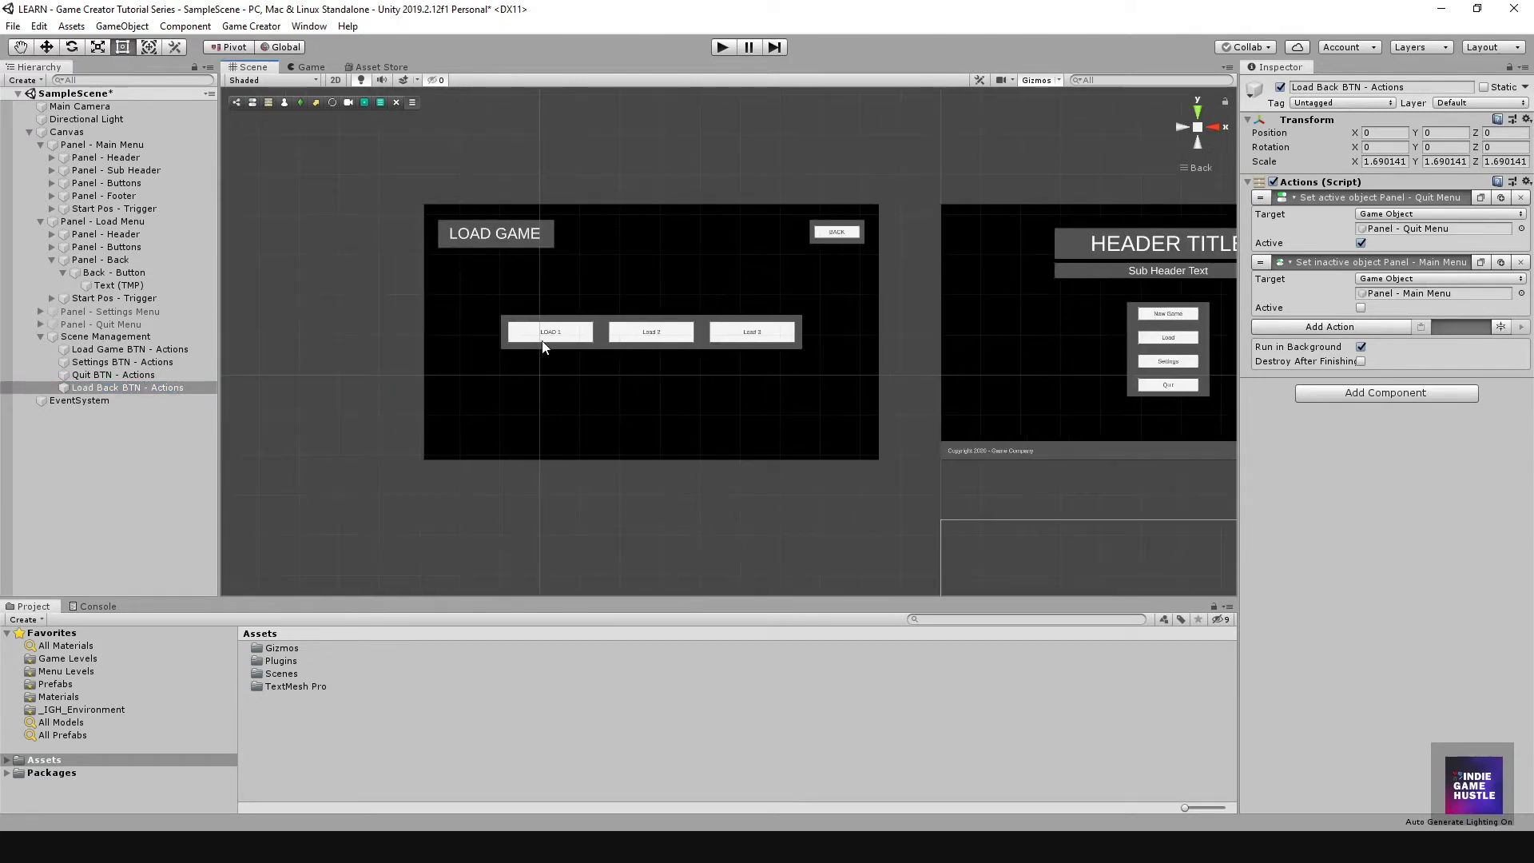
pyautogui.click(140, 436)
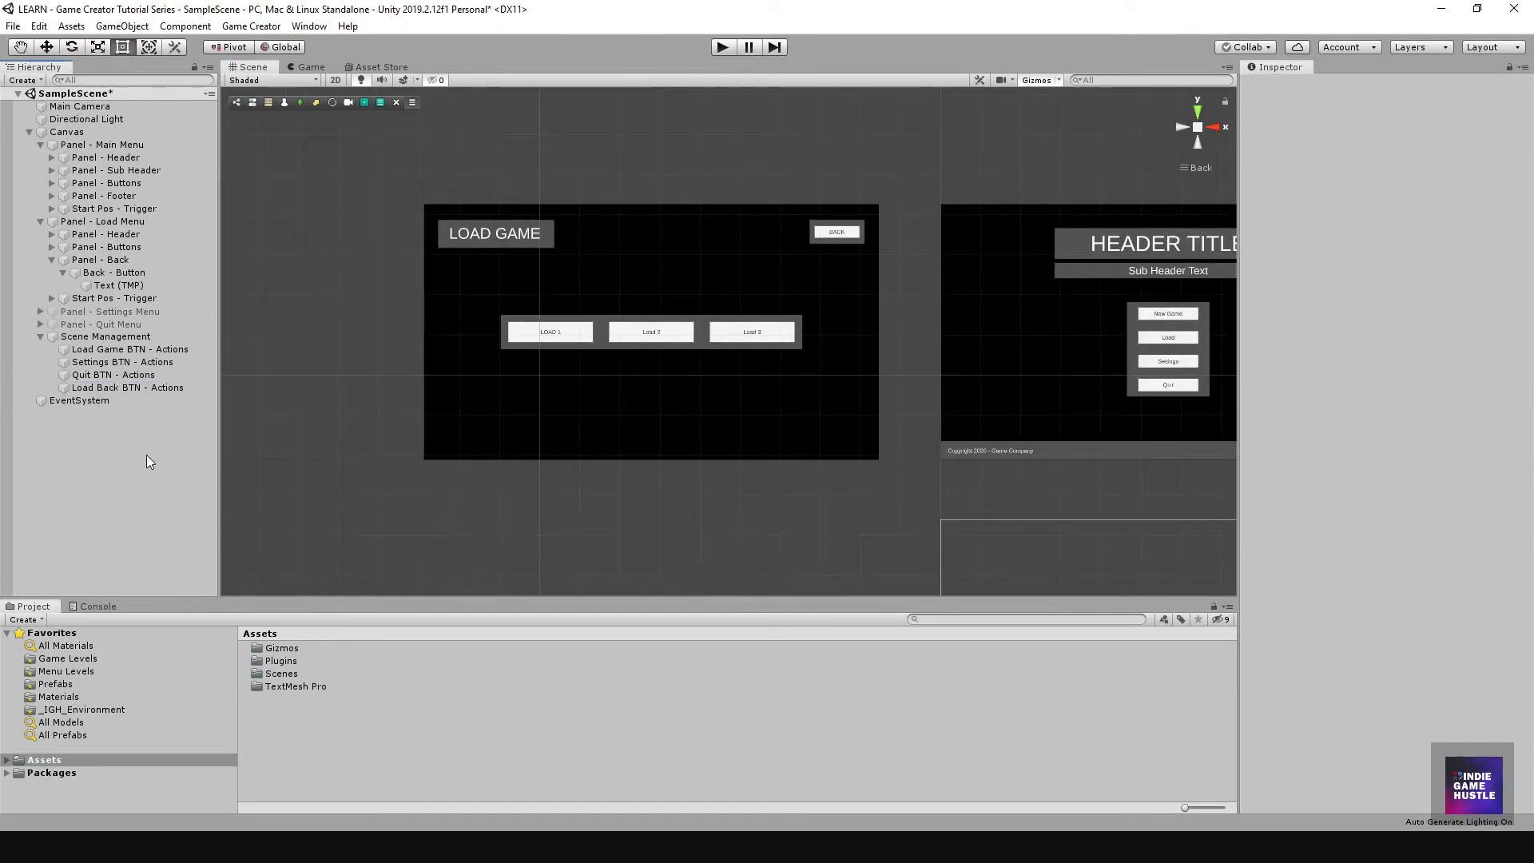
pyautogui.click(144, 387)
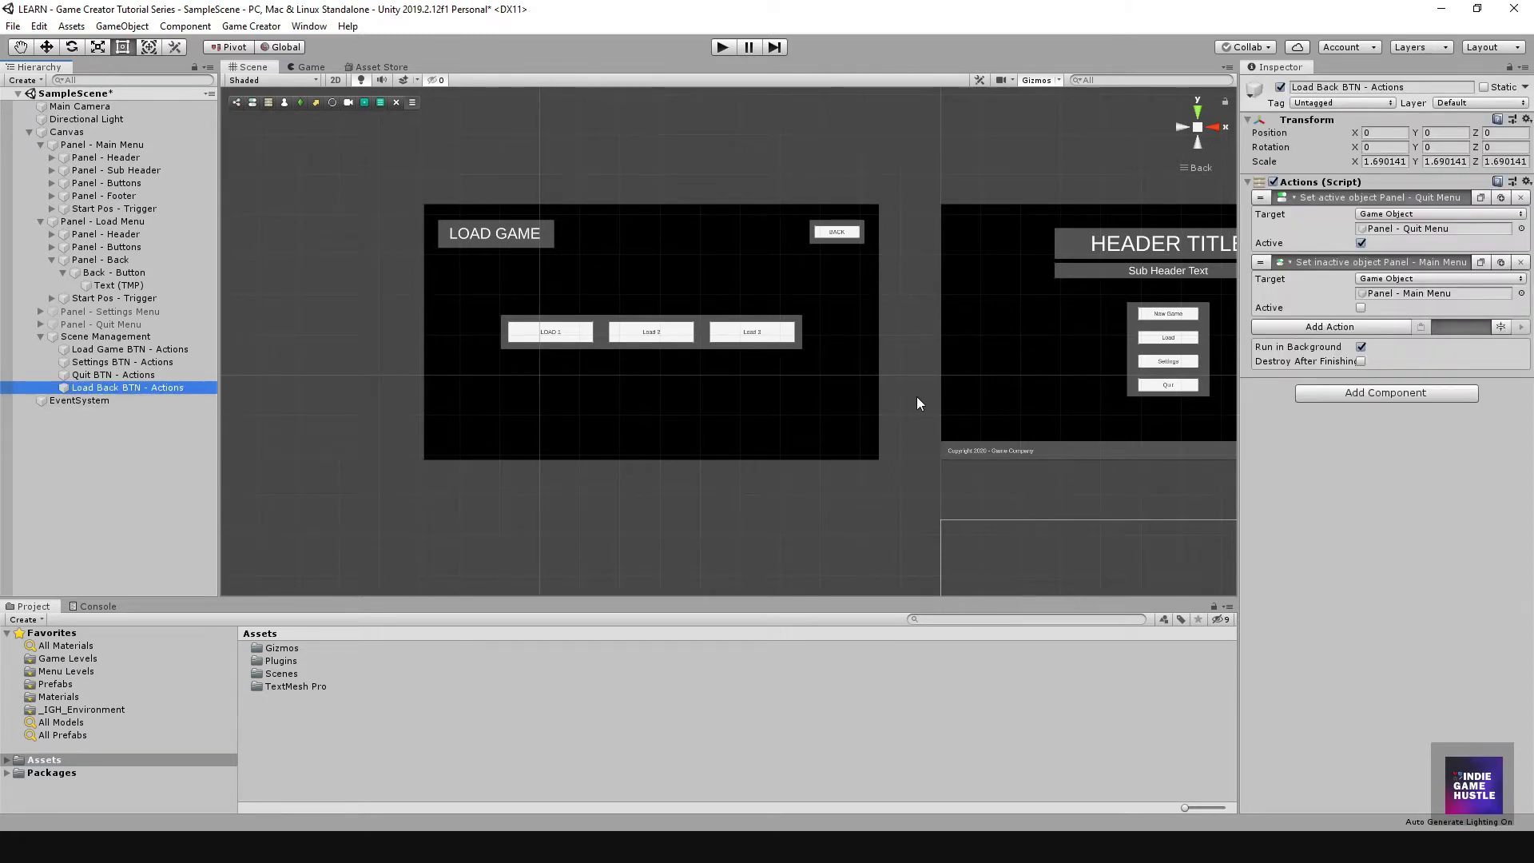
pyautogui.moveTo(917, 397); pyautogui.dragTo(822, 382, button='middle')
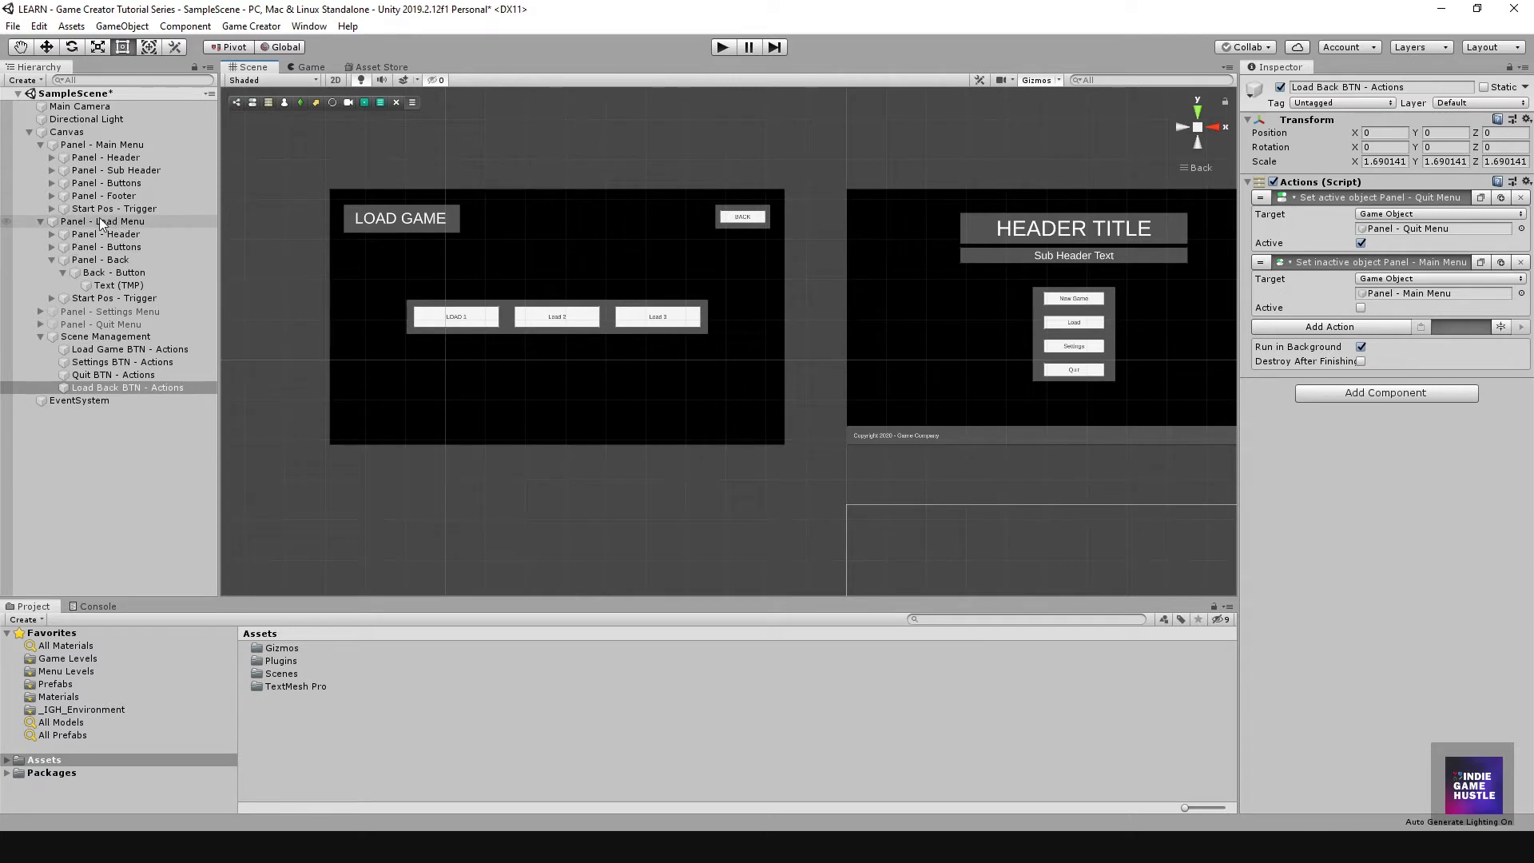
pyautogui.moveTo(76, 227); pyautogui.dragTo(1398, 301)
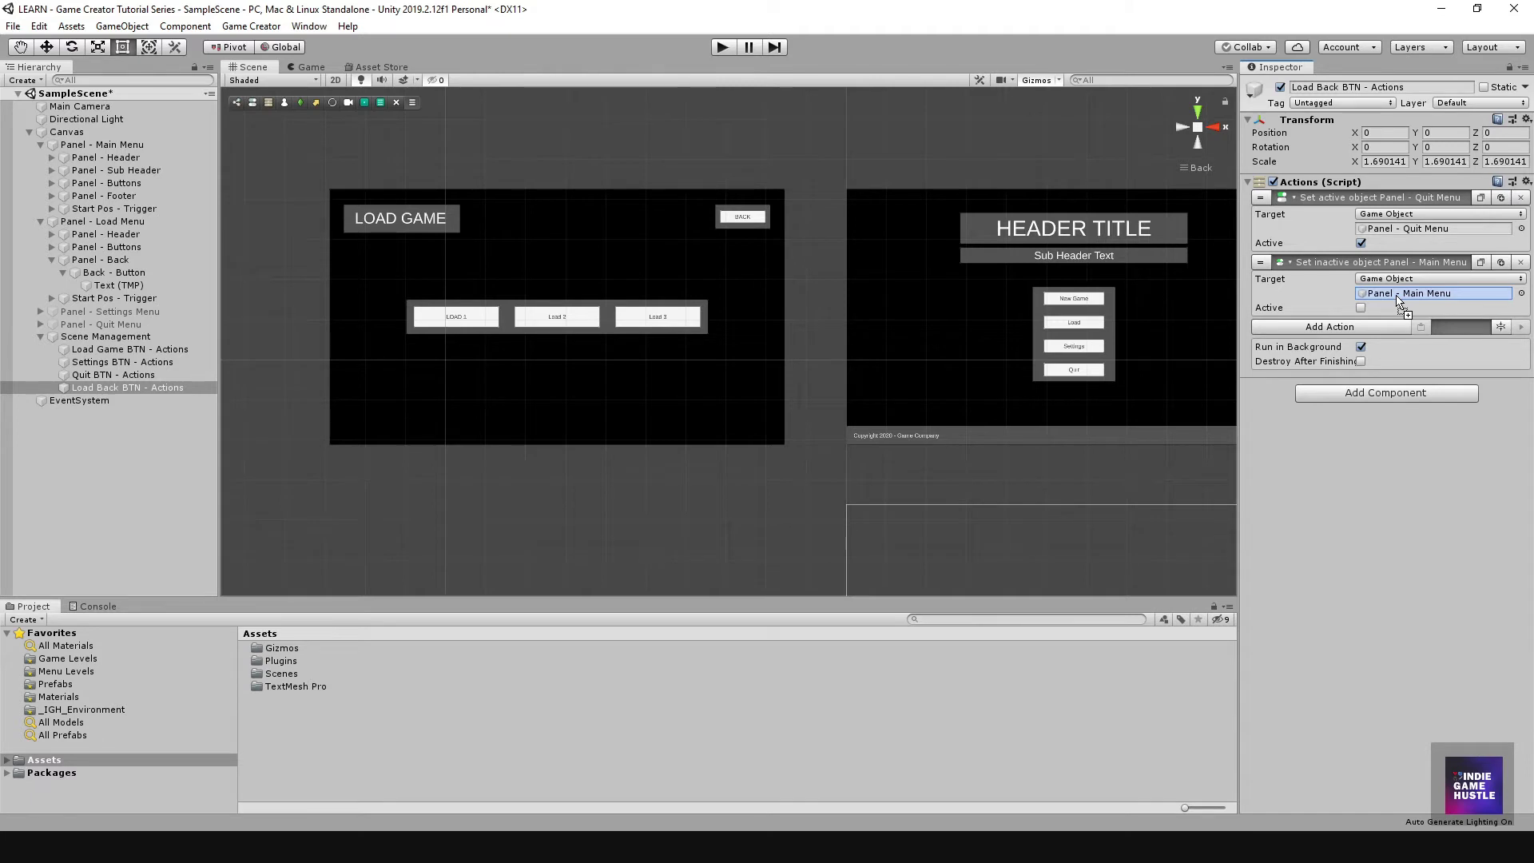
pyautogui.moveTo(1397, 295); pyautogui.dragTo(1396, 294)
pyautogui.moveTo(89, 145); pyautogui.dragTo(1411, 228)
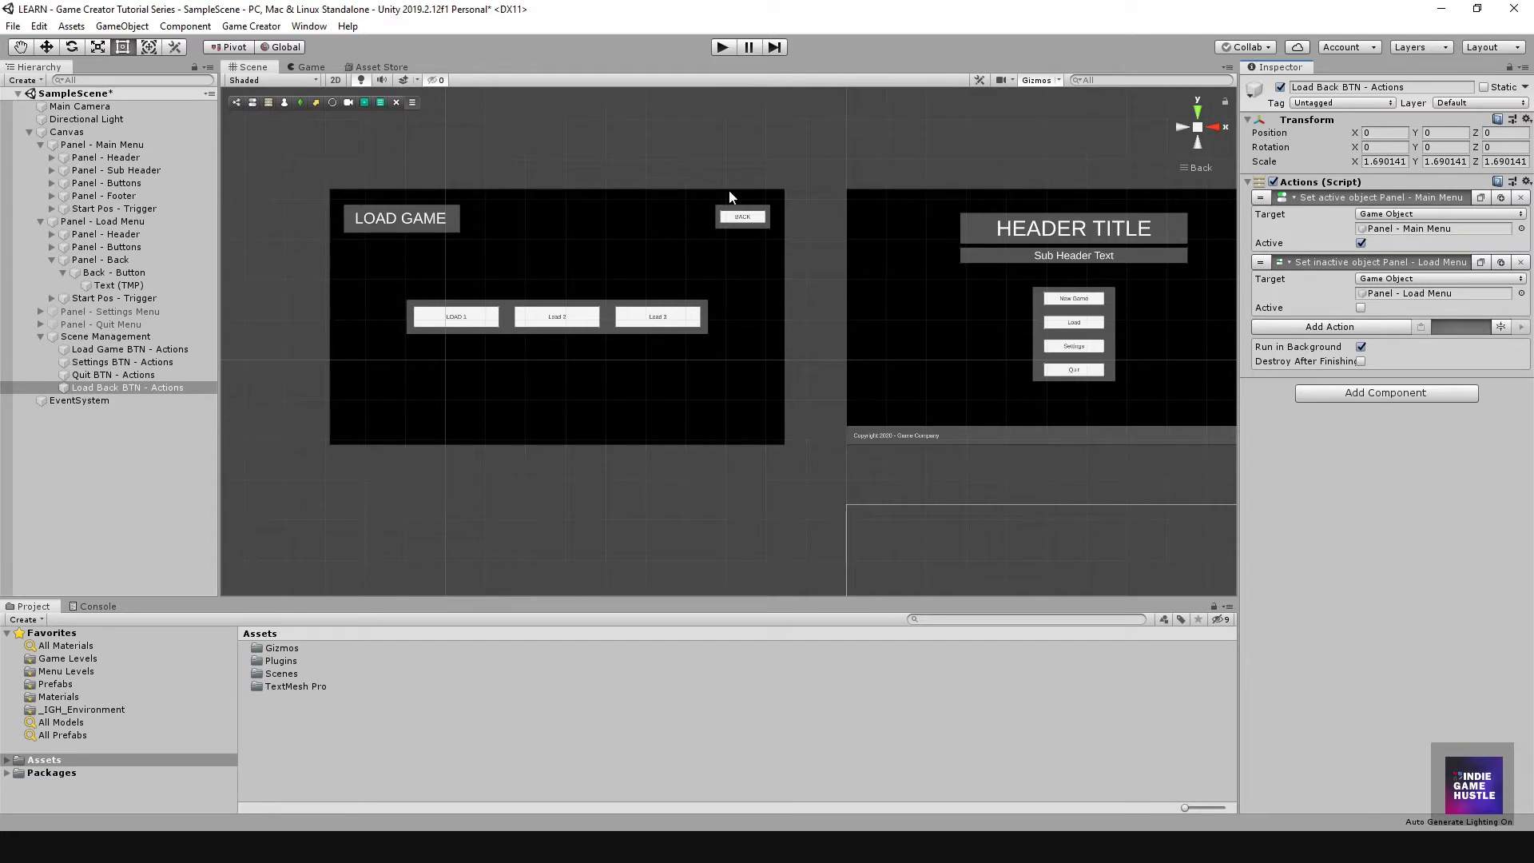
# Step: Assign Load Back BTN - Actions to the load menu Back - Button's On Click event with the function Actions.Execute
pyautogui.click(124, 275)
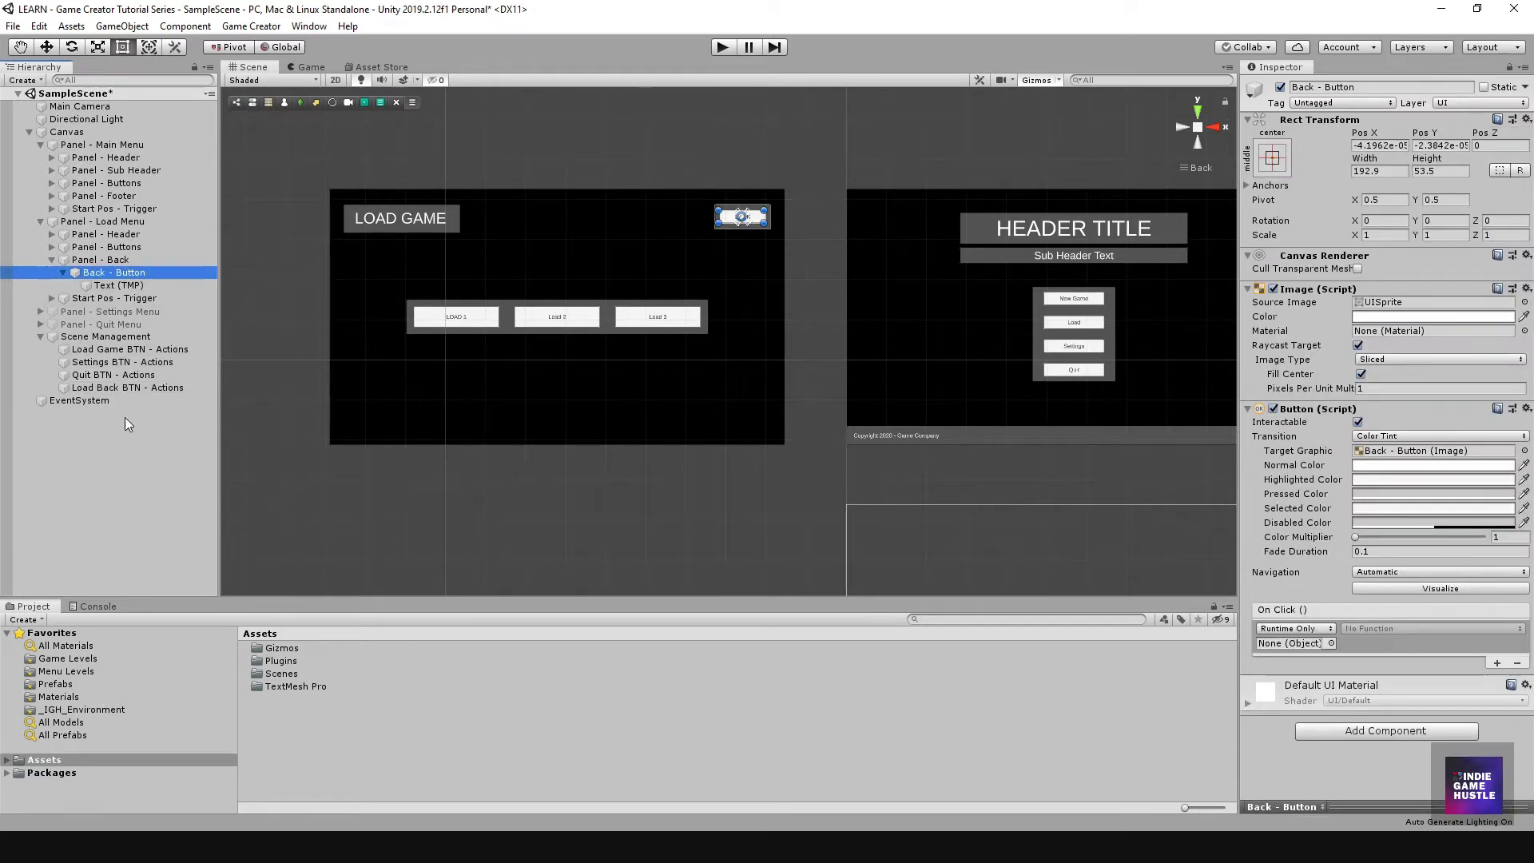
pyautogui.moveTo(100, 388); pyautogui.dragTo(1273, 645)
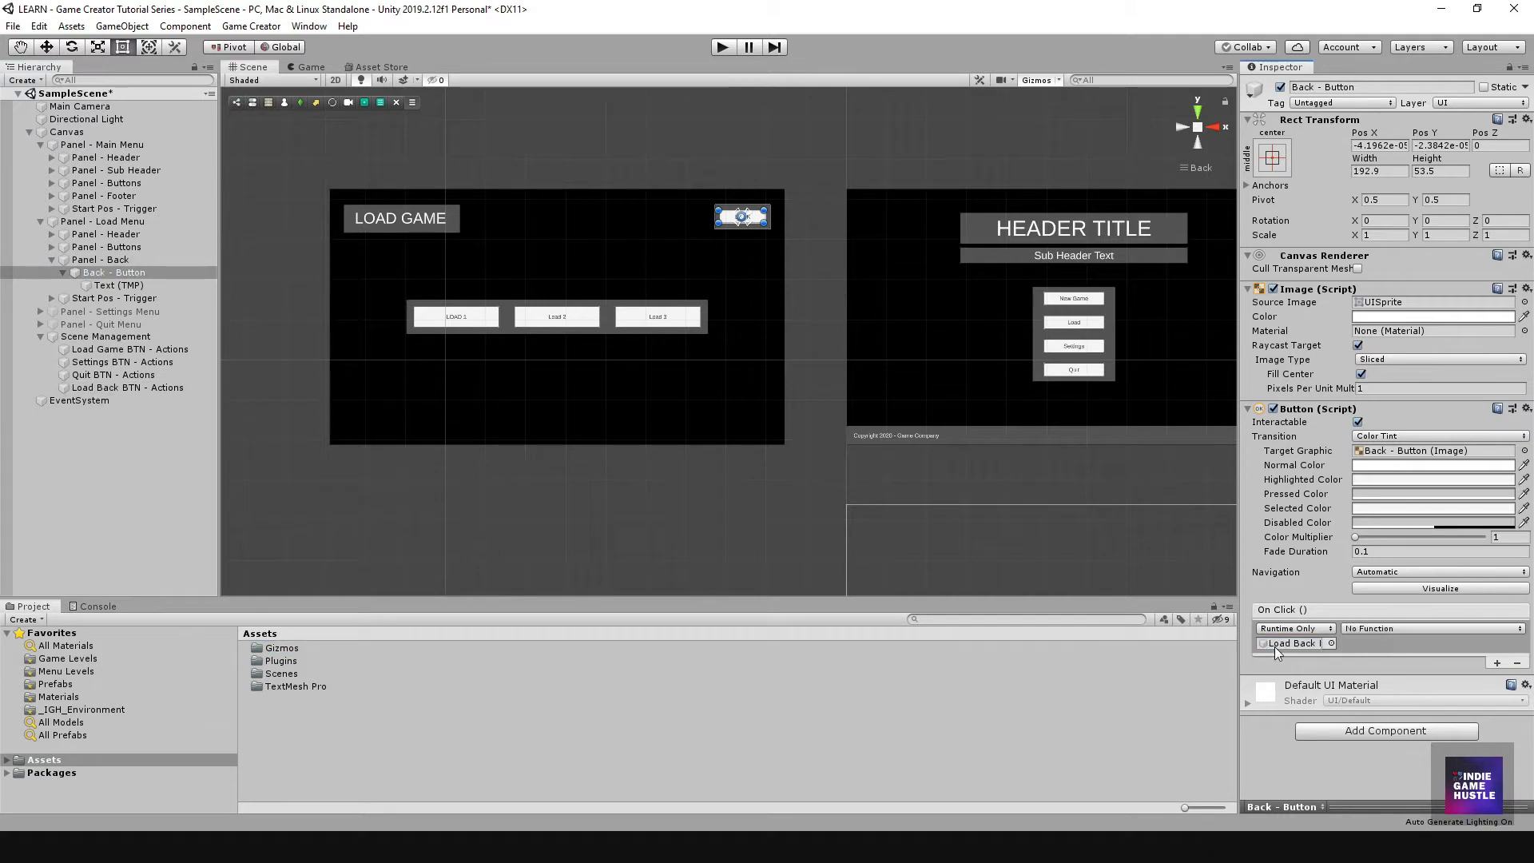
pyautogui.click(1365, 628)
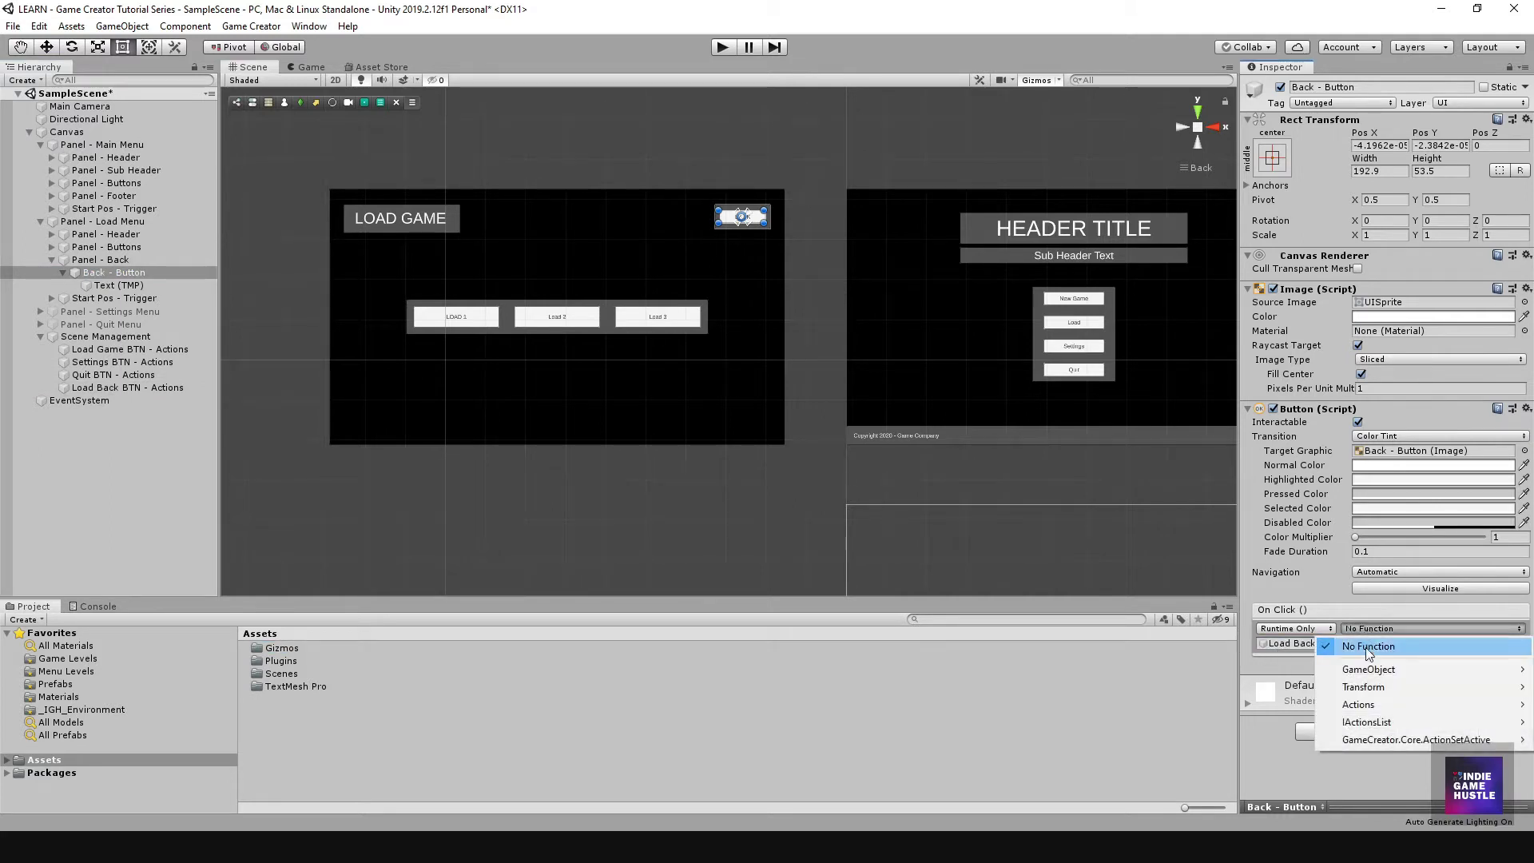
pyautogui.moveTo(1369, 710)
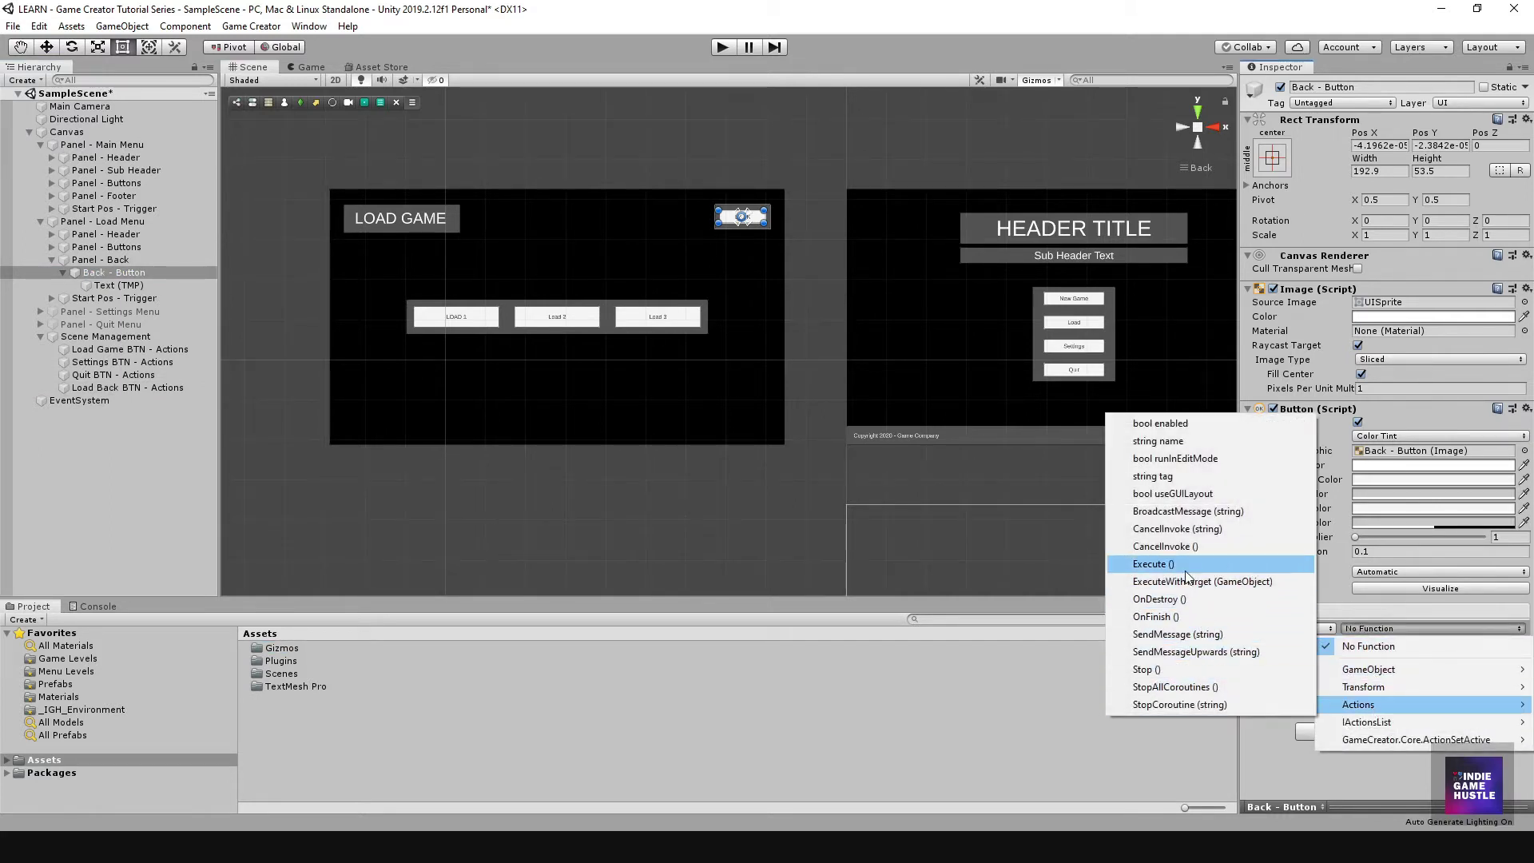
pyautogui.click(1153, 564)
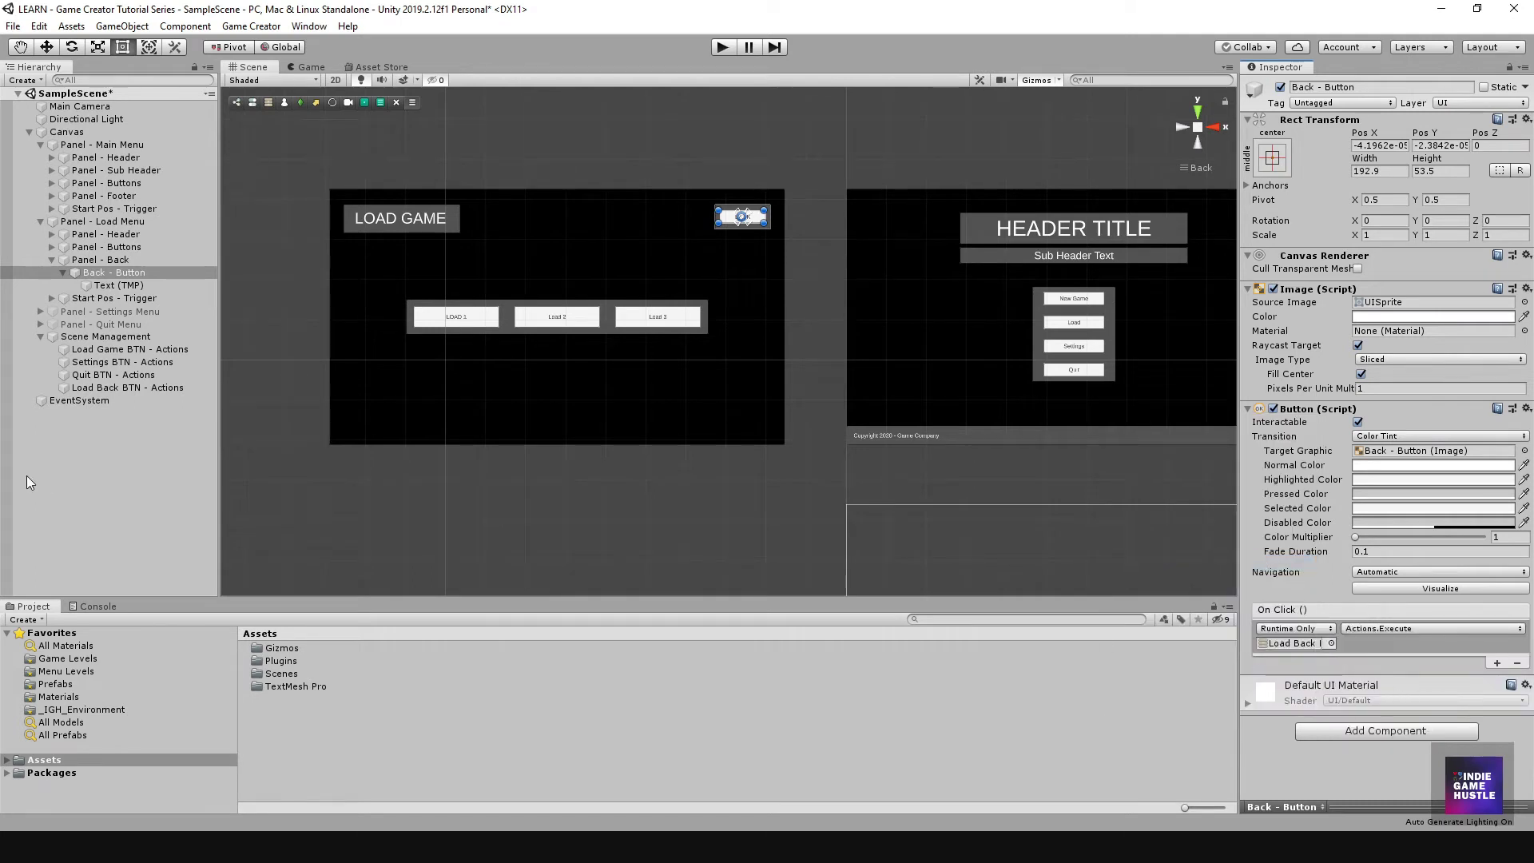
pyautogui.click(126, 454)
pyautogui.scroll(-2, 732, 312)
pyautogui.scroll(3, 660, 349)
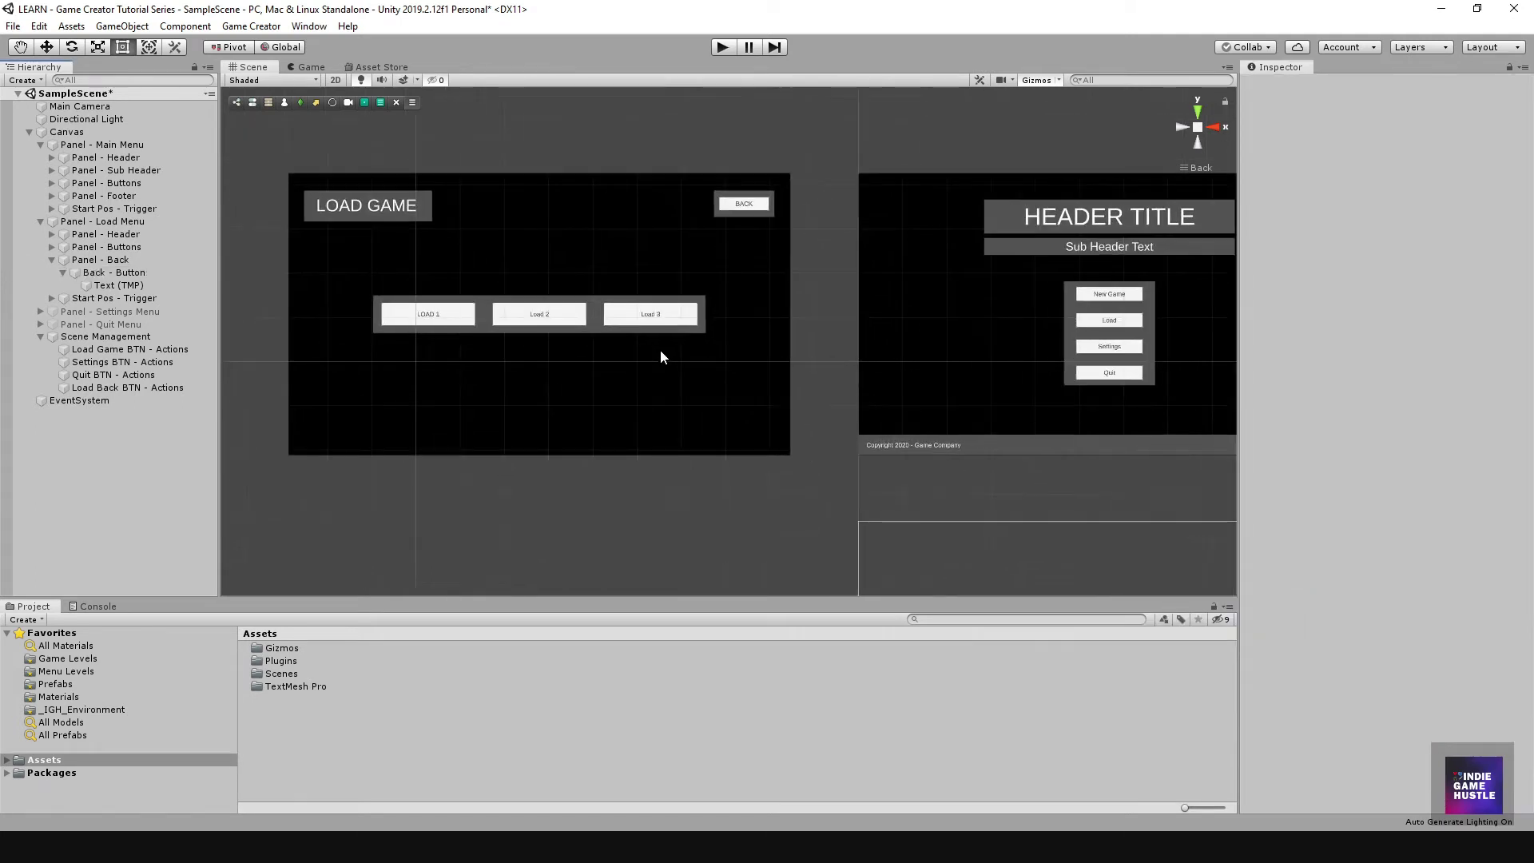
pyautogui.scroll(-3, 884, 353)
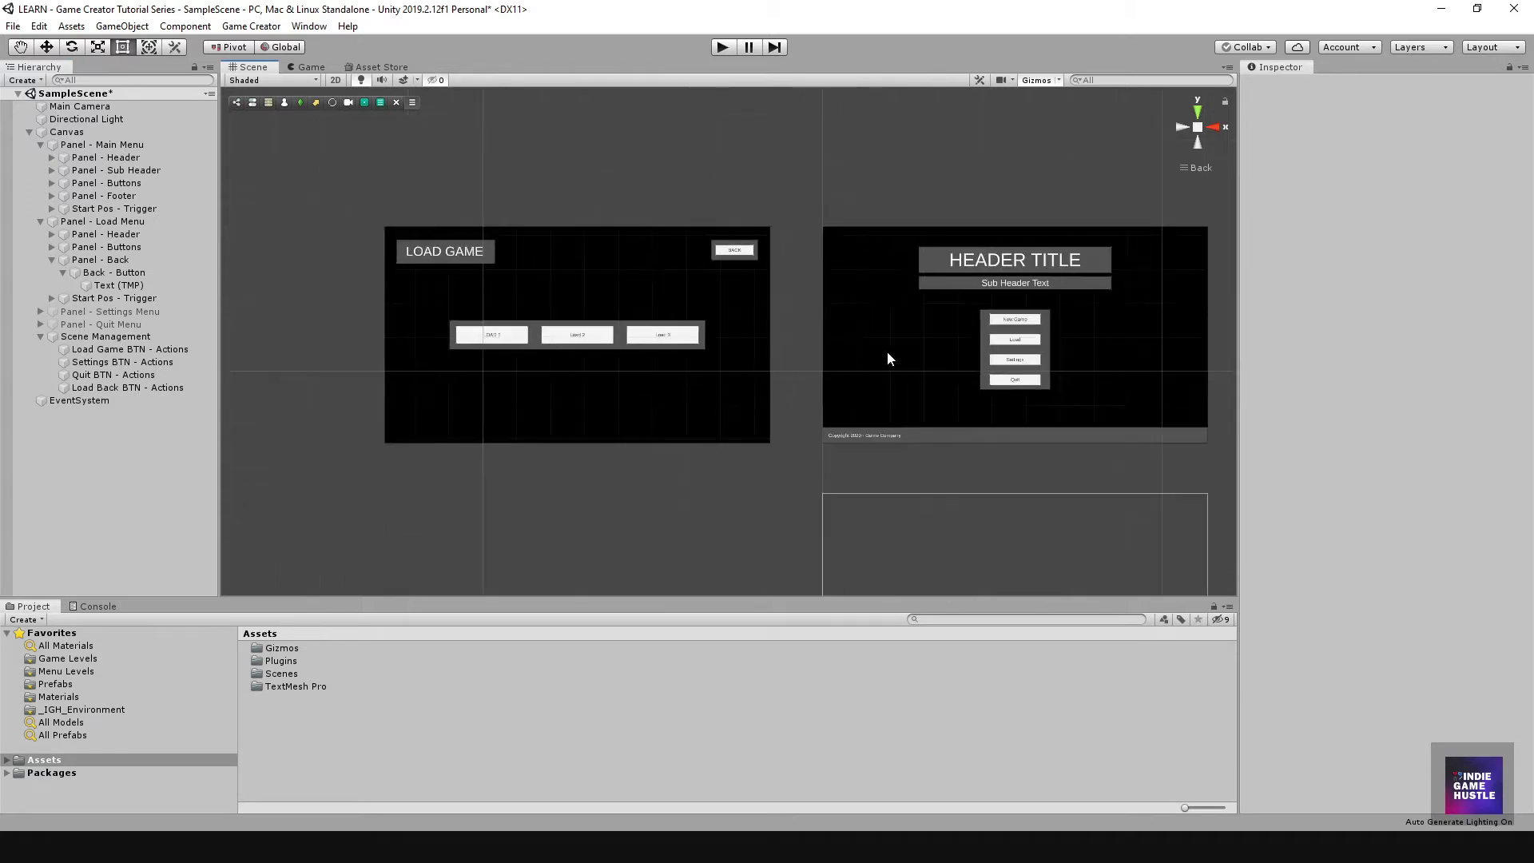
pyautogui.moveTo(884, 353)
pyautogui.mouseDown(button='middle')
pyautogui.moveTo(972, 346)
pyautogui.moveTo(770, 338)
pyautogui.moveTo(902, 335)
pyautogui.mouseUp(button='middle')
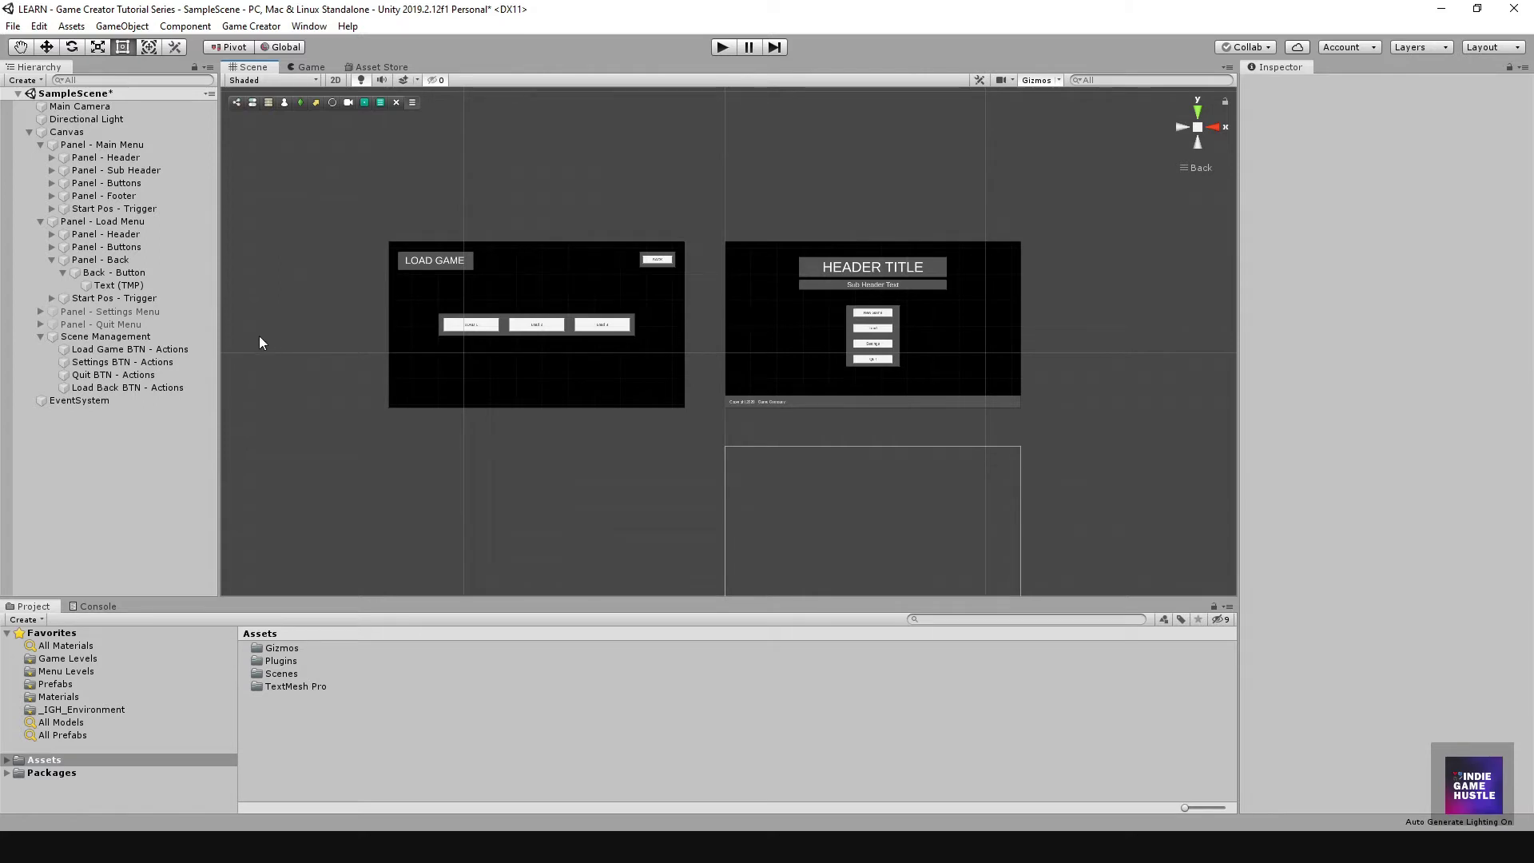
# Step: Rename Load Back BTN - Actions as Back BTN - Actions
pyautogui.click(117, 388)
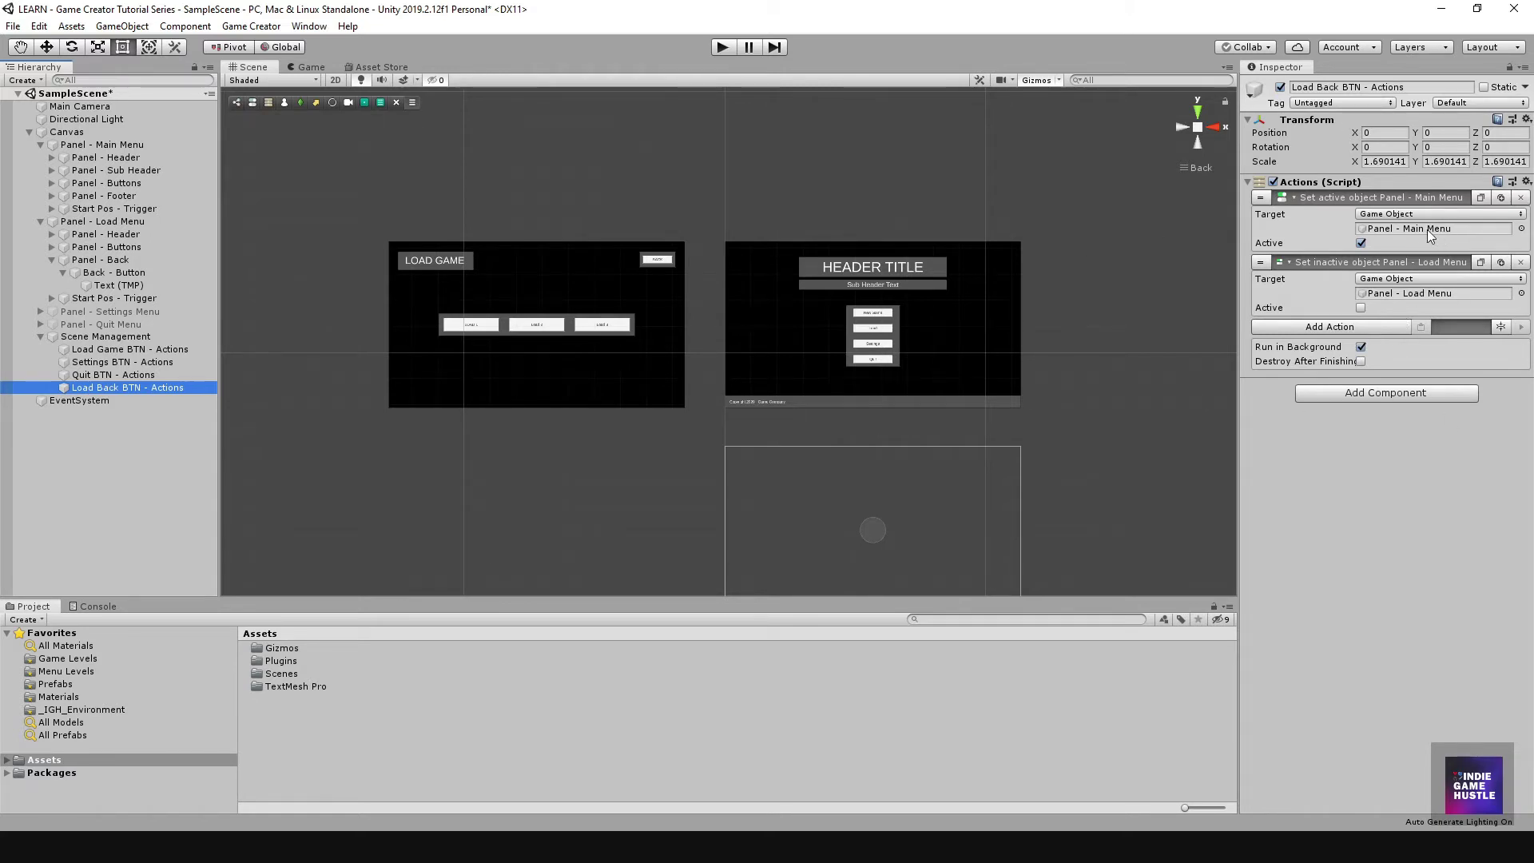
pyautogui.click(100, 388)
pyautogui.press('BackSpace')
pyautogui.press('BackSpace')
pyautogui.press('BackSpace')
pyautogui.press('BackSpace')
pyautogui.press('BackSpace')
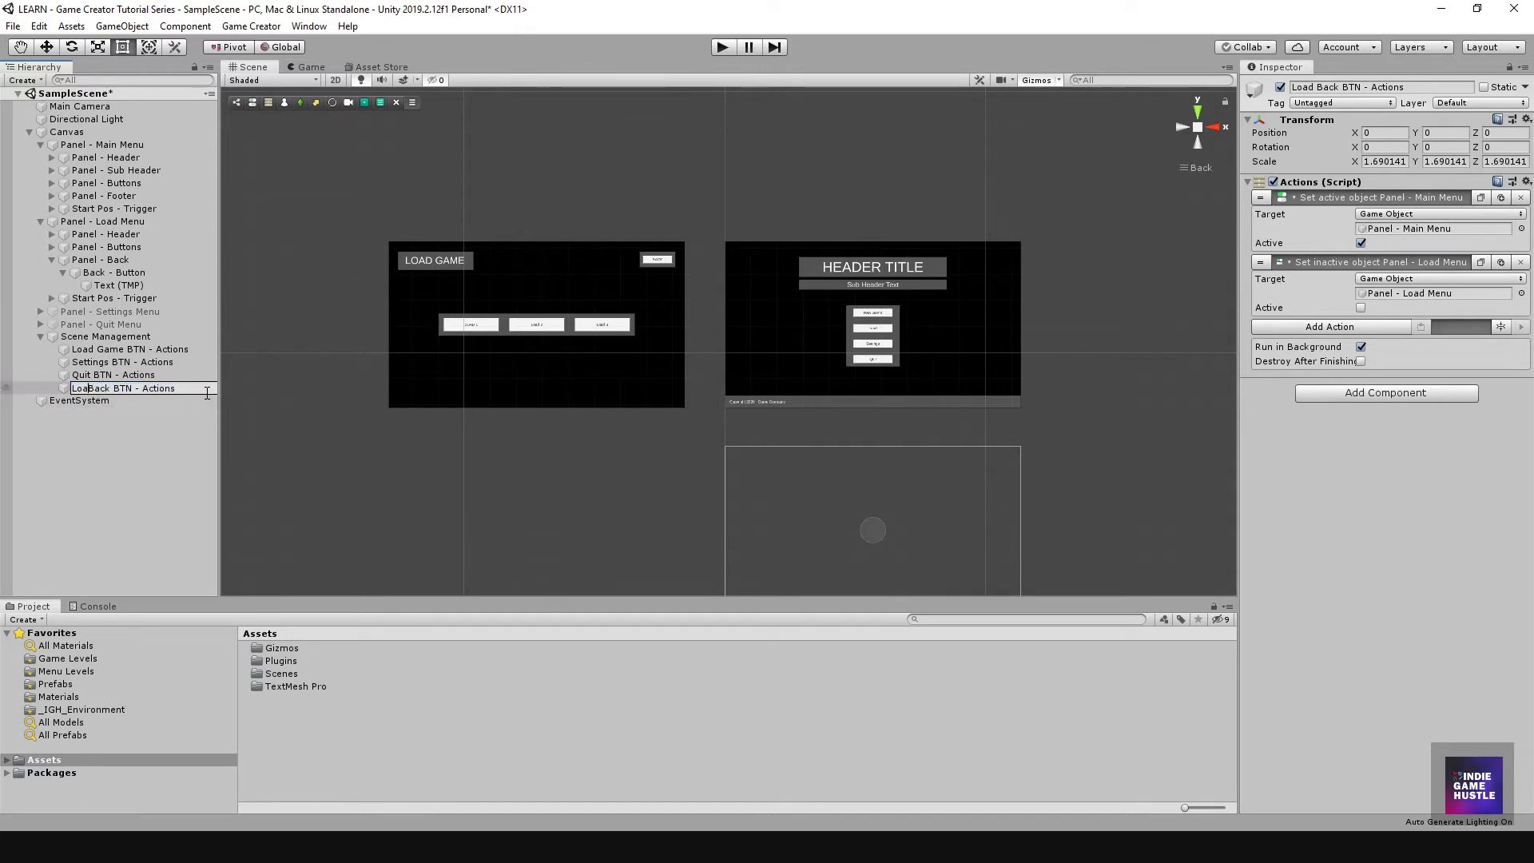
pyautogui.press('BackSpace')
pyautogui.click(151, 451)
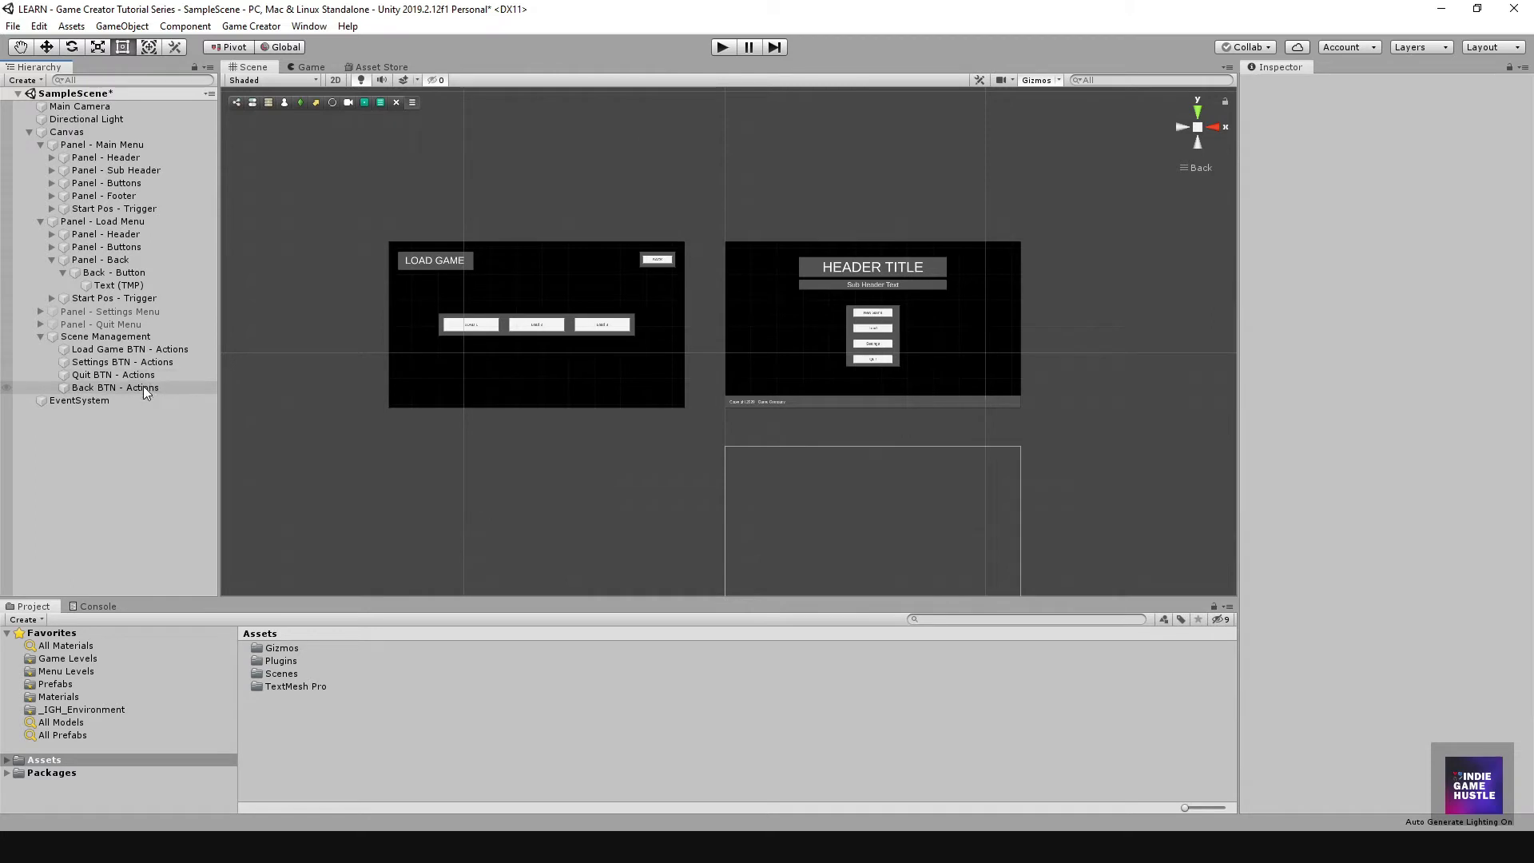
# Step: In Back BTN - Actions, duplicate the set-inactive action for Panel - Load Menu and target the copy at Panel - Settings Menu
pyautogui.click(144, 389)
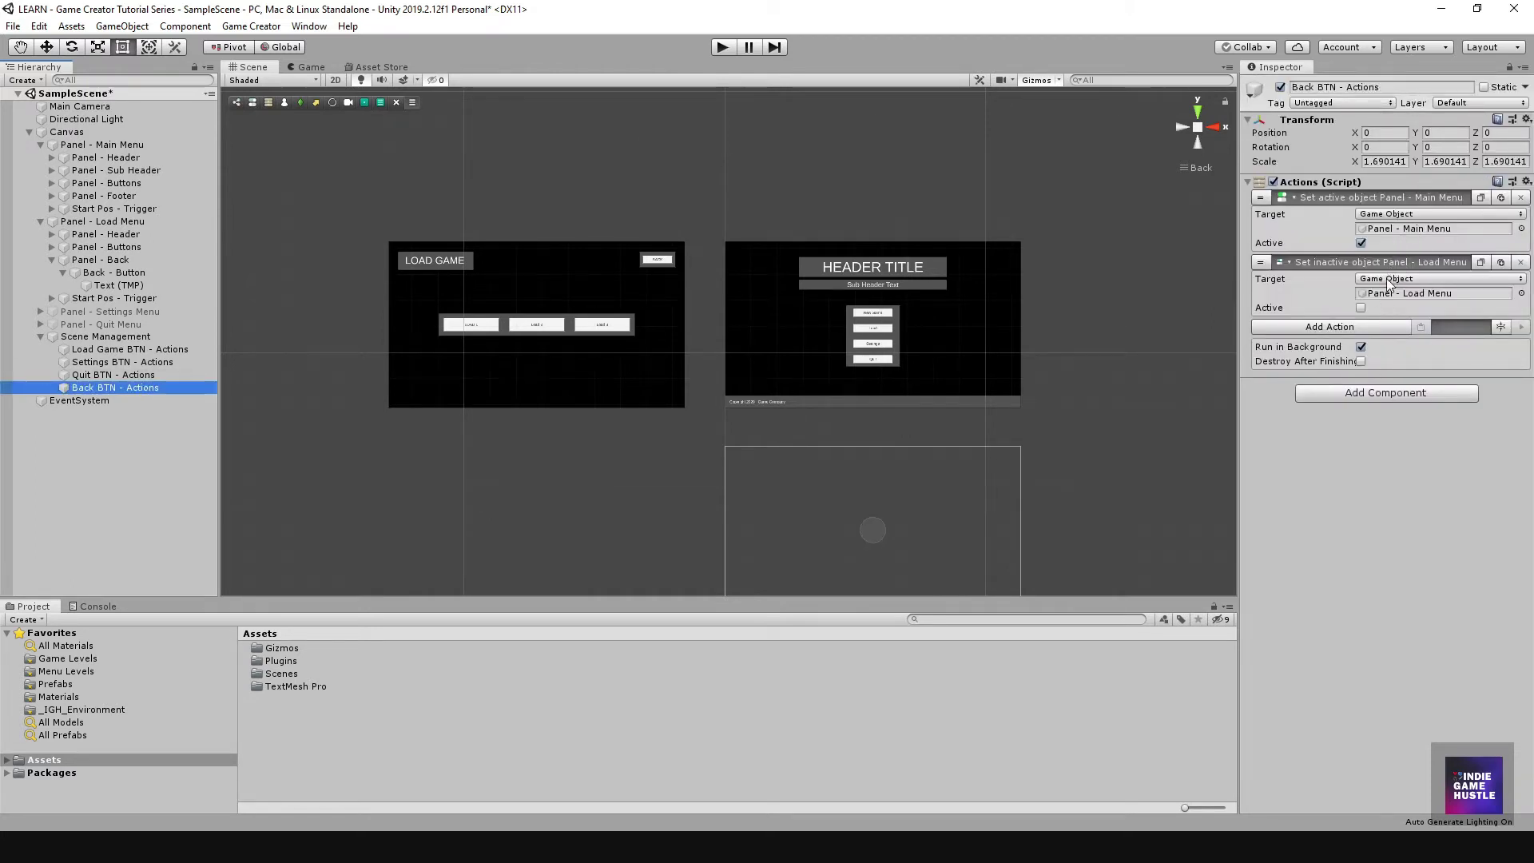
pyautogui.click(1457, 320)
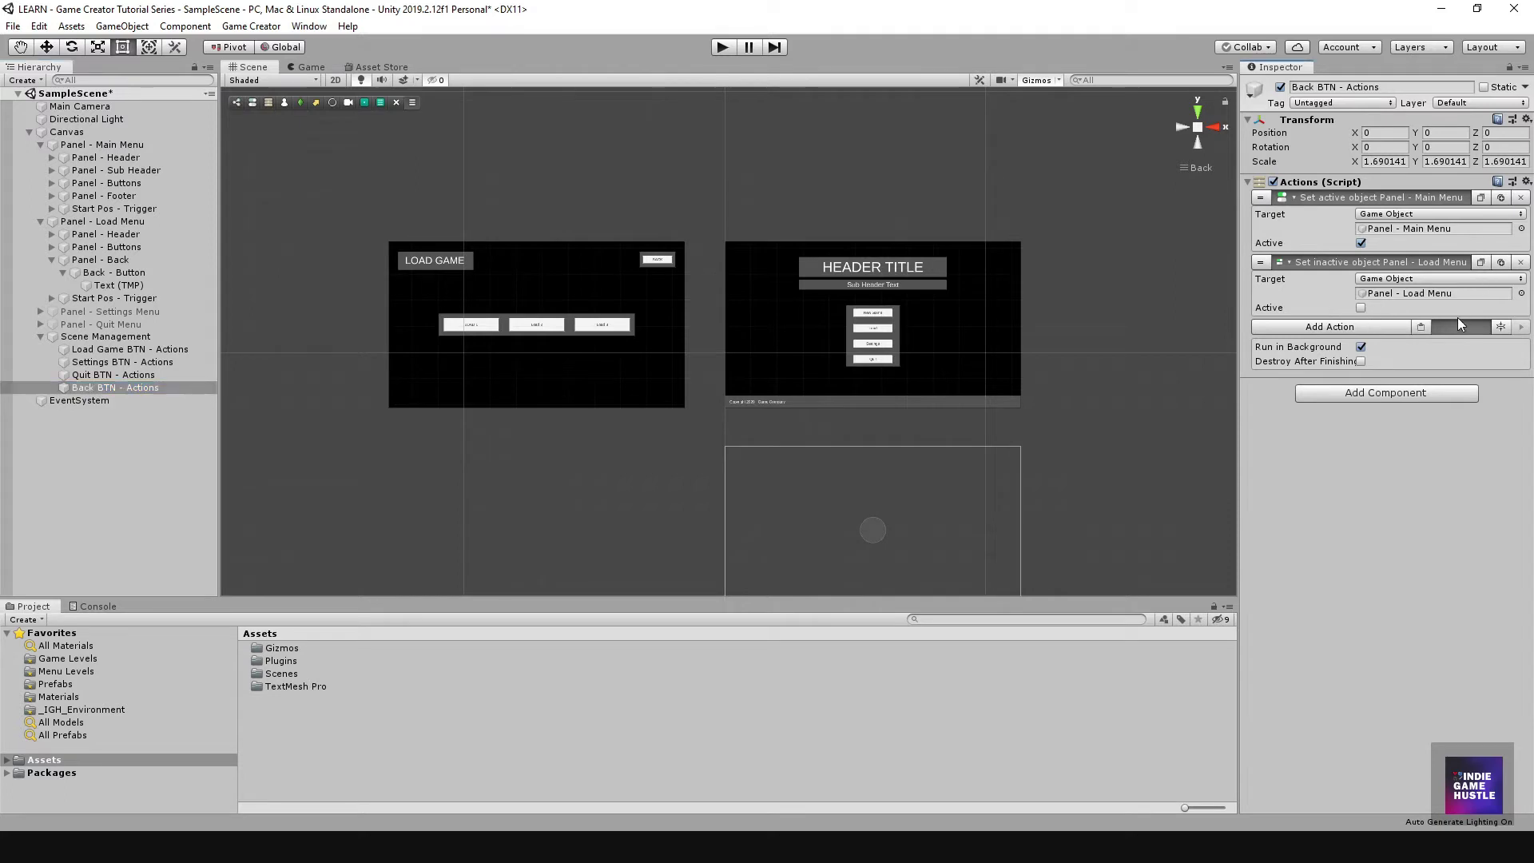
pyautogui.click(1428, 332)
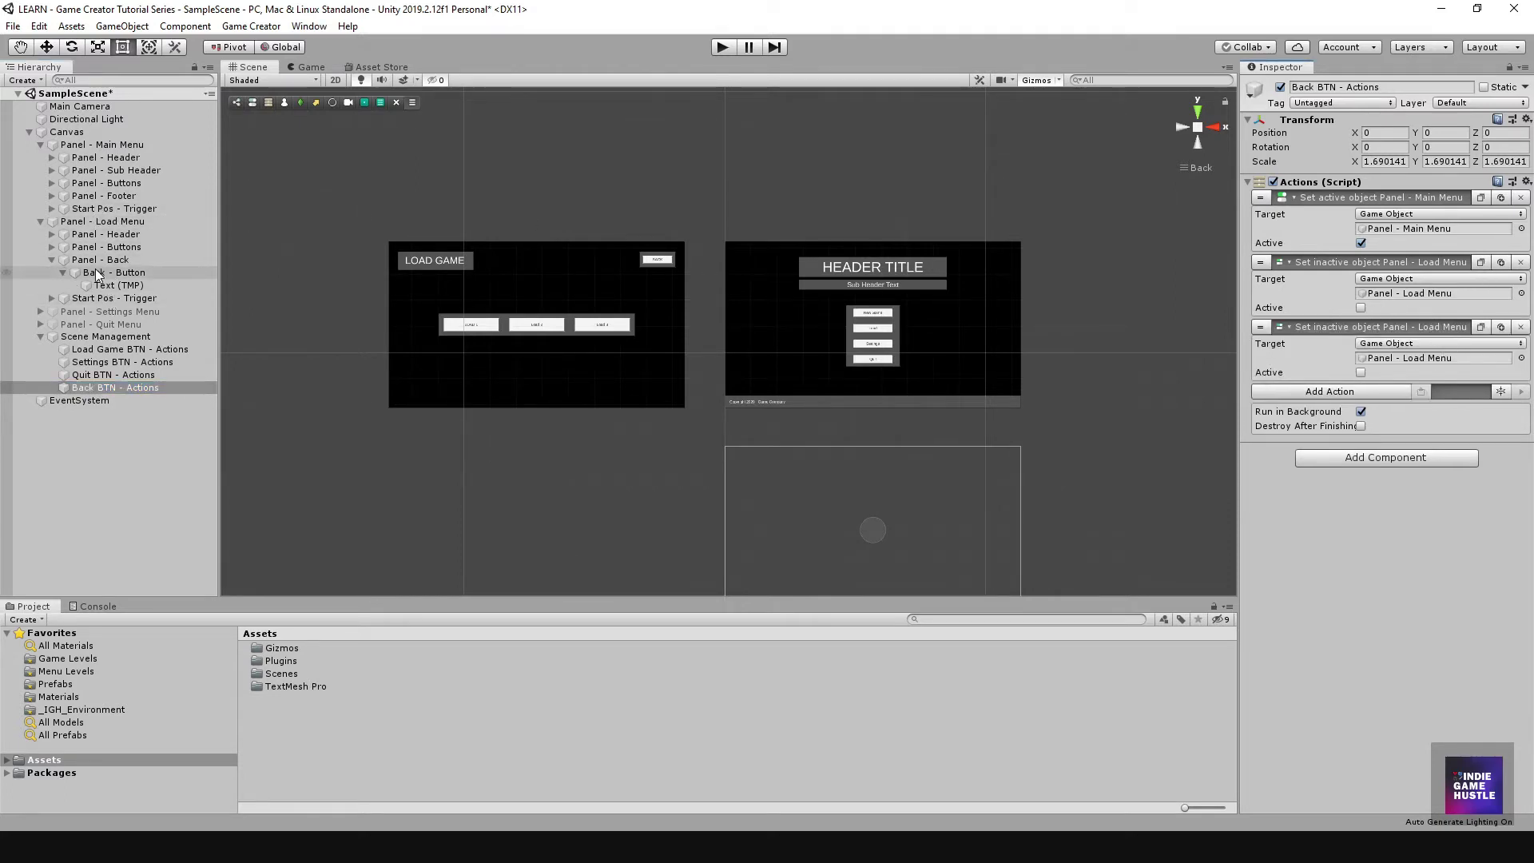
pyautogui.moveTo(89, 313); pyautogui.dragTo(1412, 358)
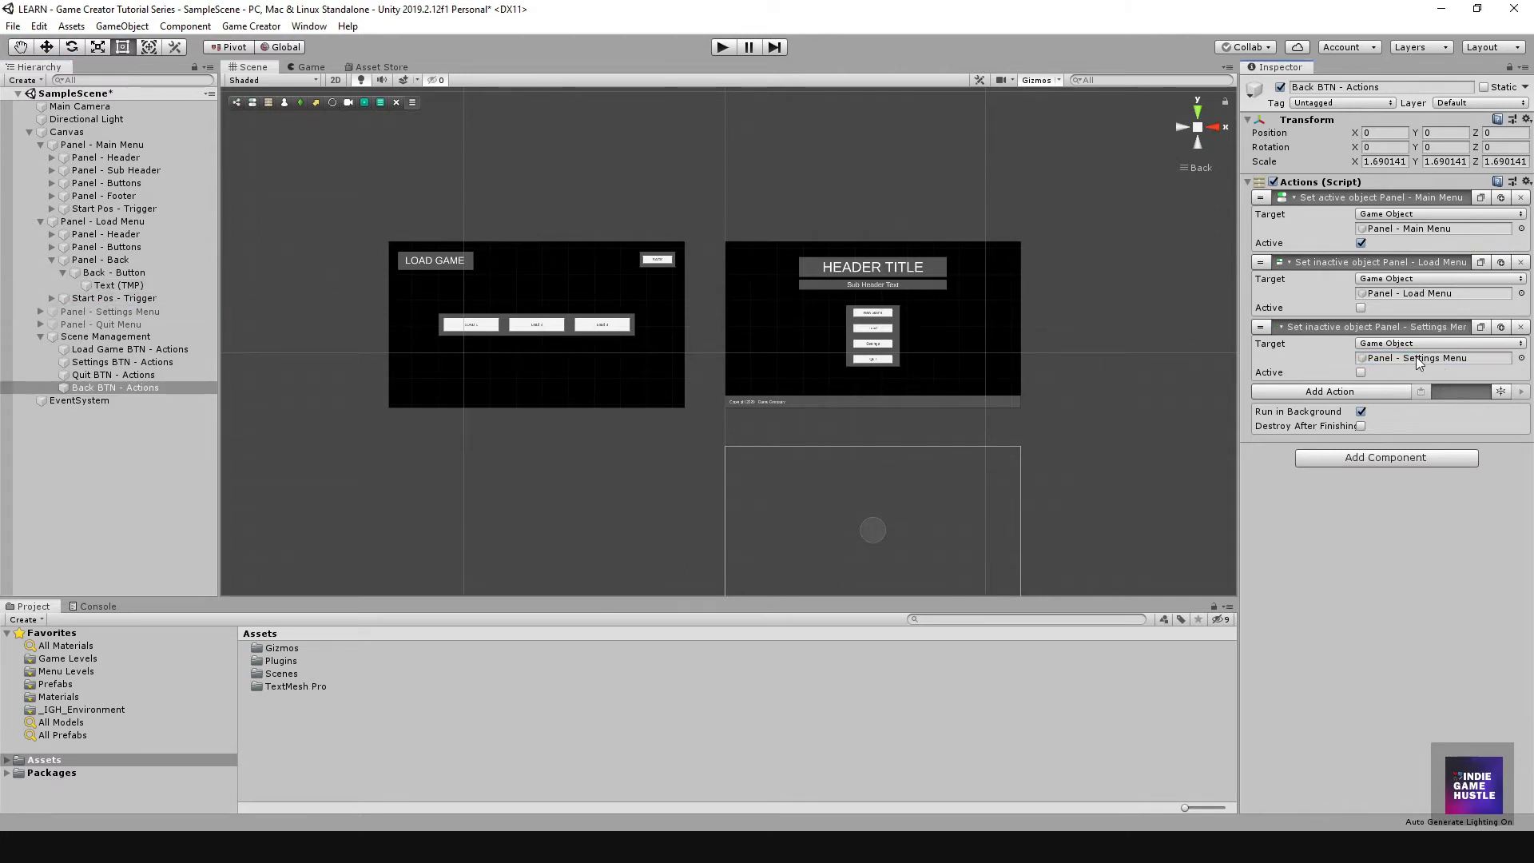
# Step: Add another copy of the set-inactive action to Back BTN - Actions and target it at Panel - Quit Menu
pyautogui.scroll(-2, 767, 318)
pyautogui.scroll(2, 751, 360)
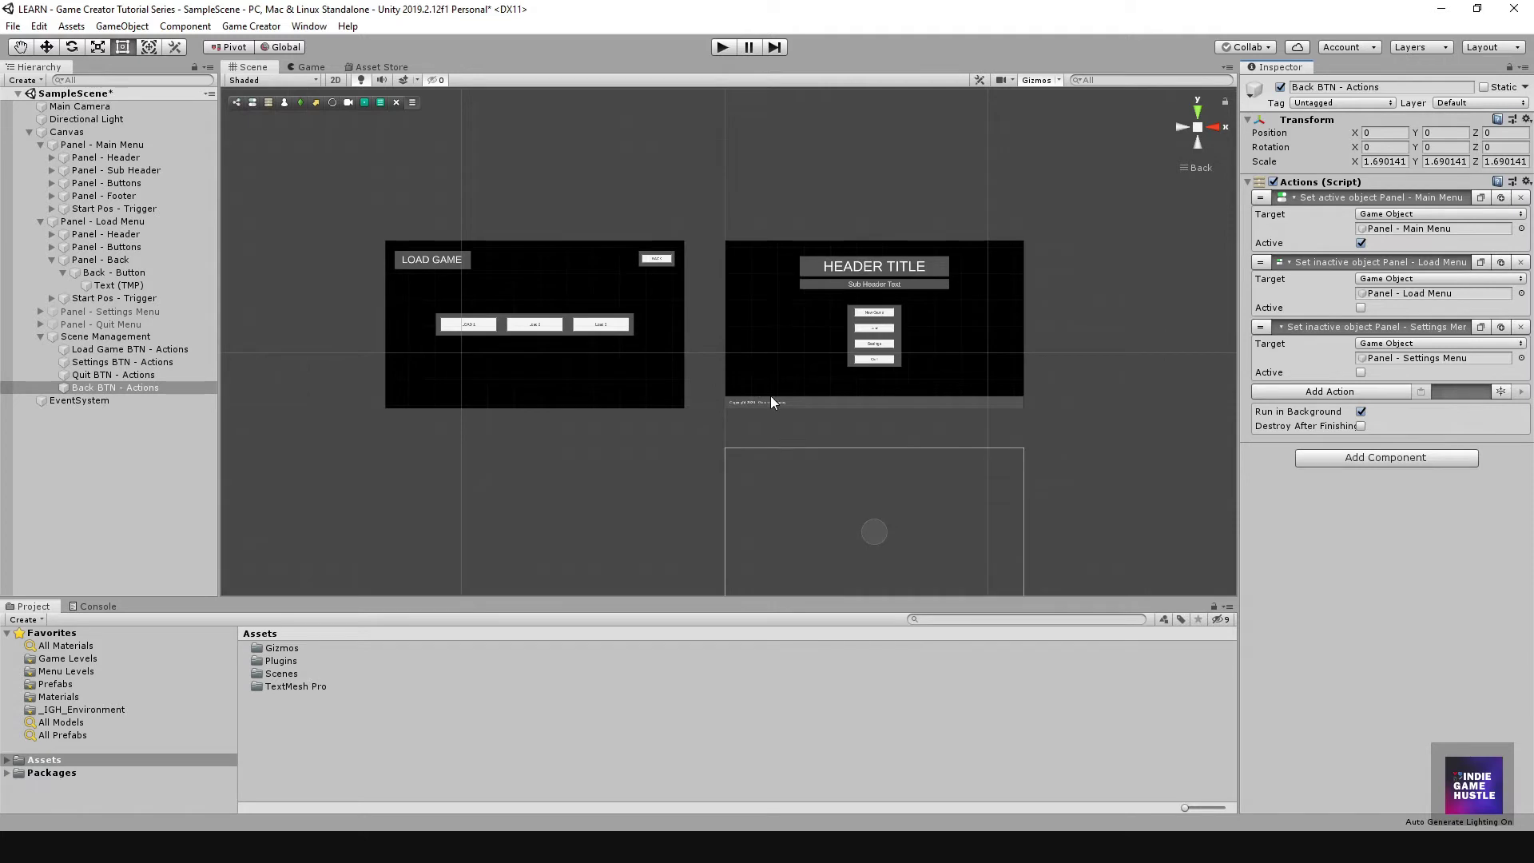
pyautogui.moveTo(770, 395); pyautogui.dragTo(756, 322, button='middle')
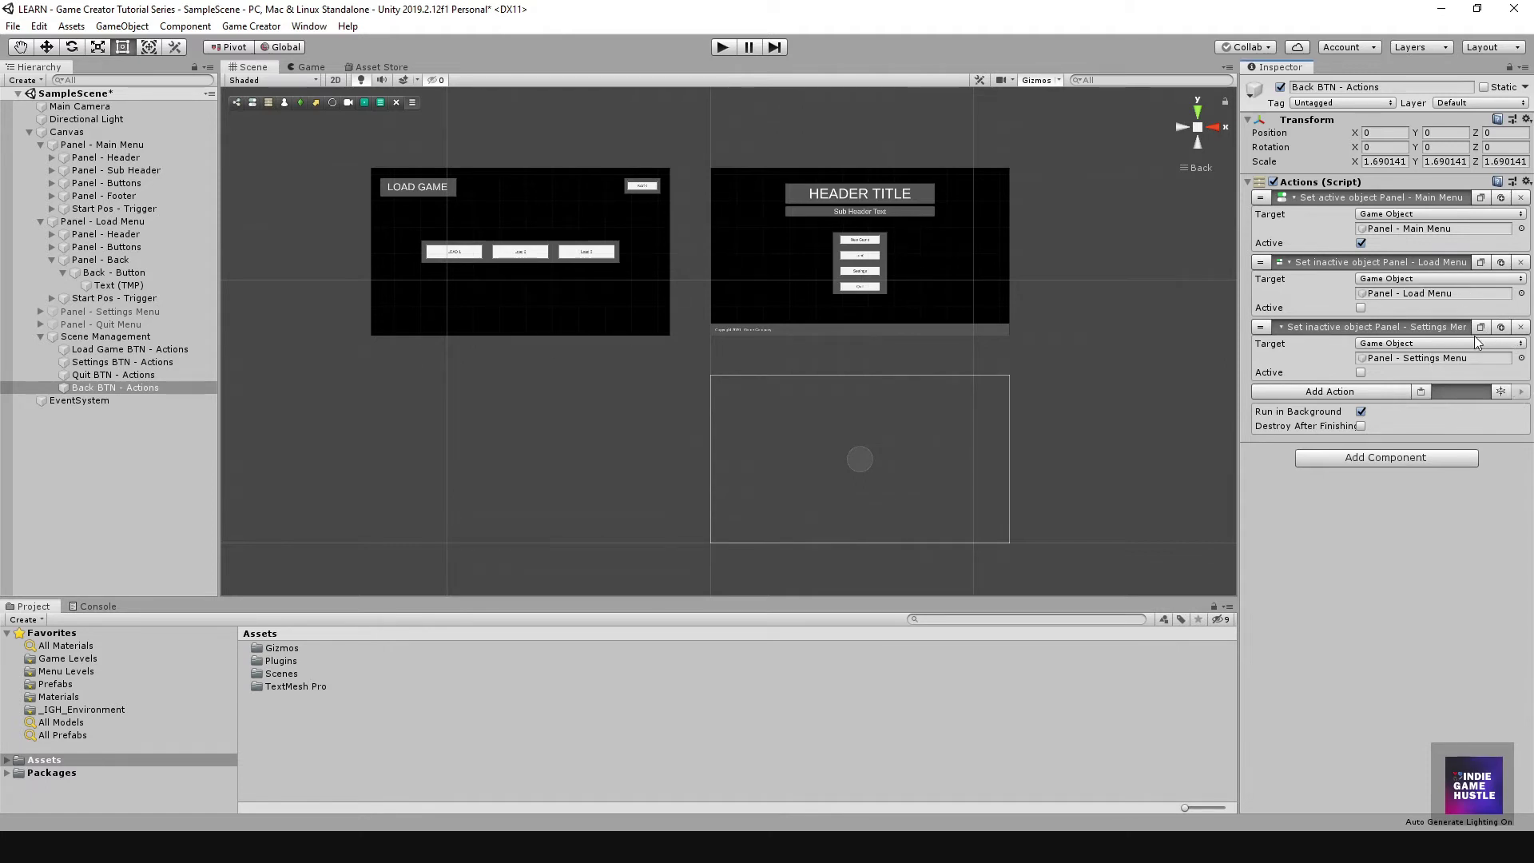
pyautogui.click(1425, 391)
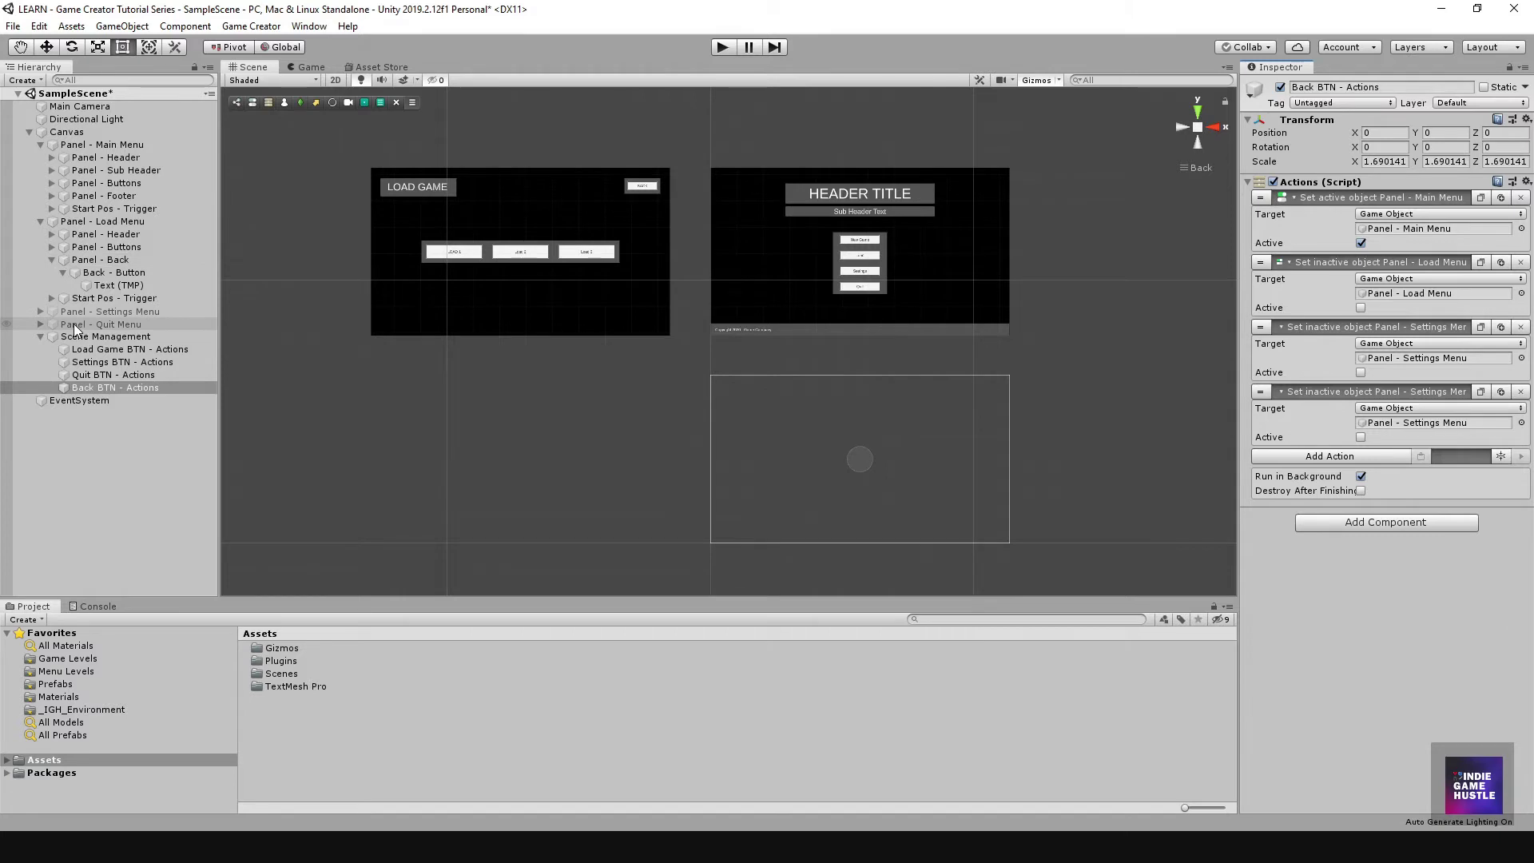
pyautogui.moveTo(88, 329); pyautogui.dragTo(1439, 424)
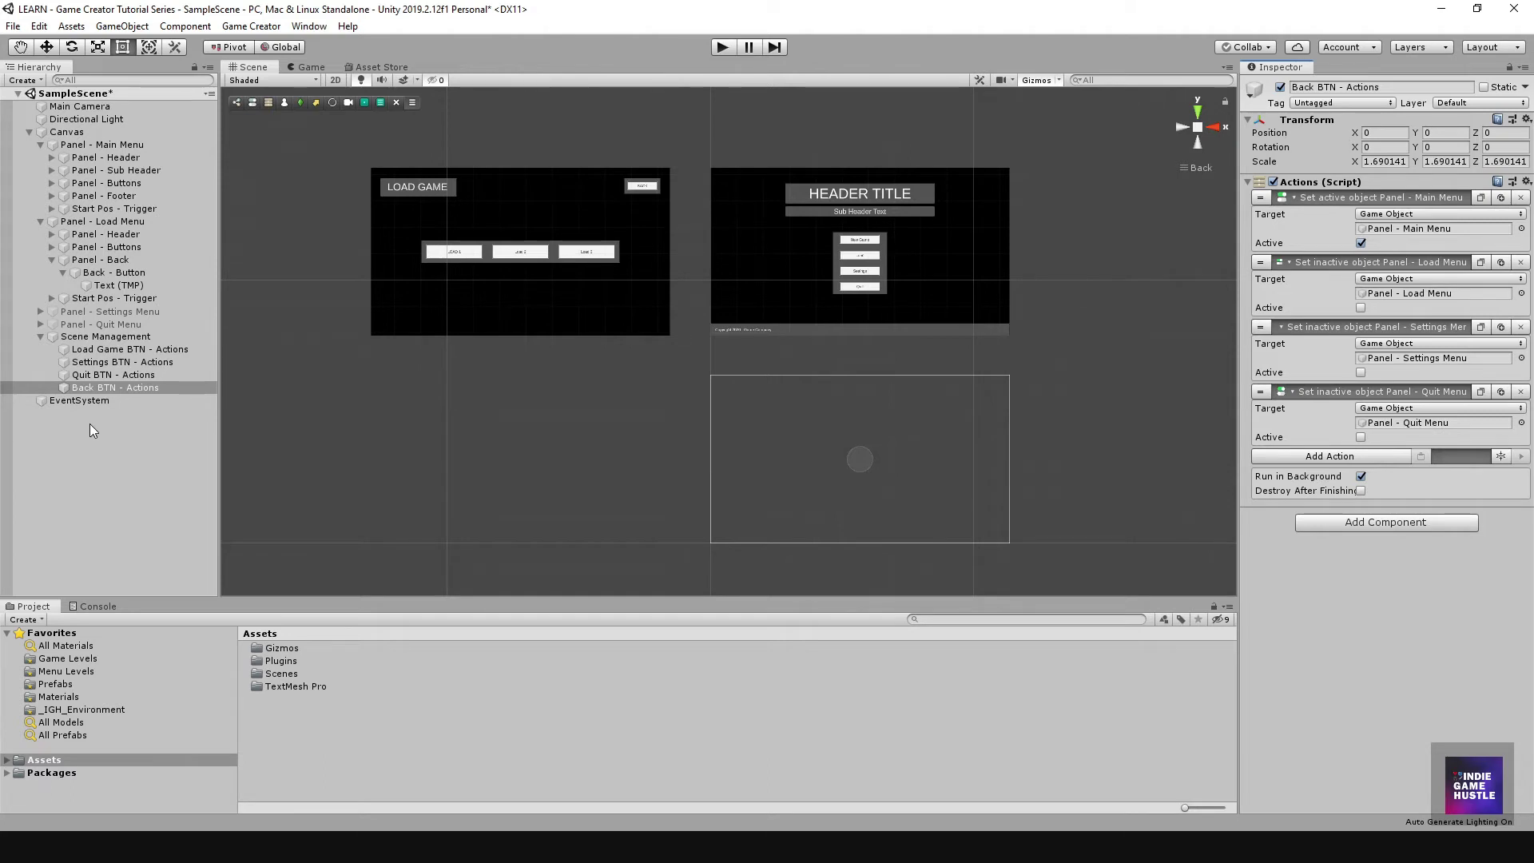
# Step: Check the On Click assignment of the load menu's Back - Button
pyautogui.scroll(4, 496, 265)
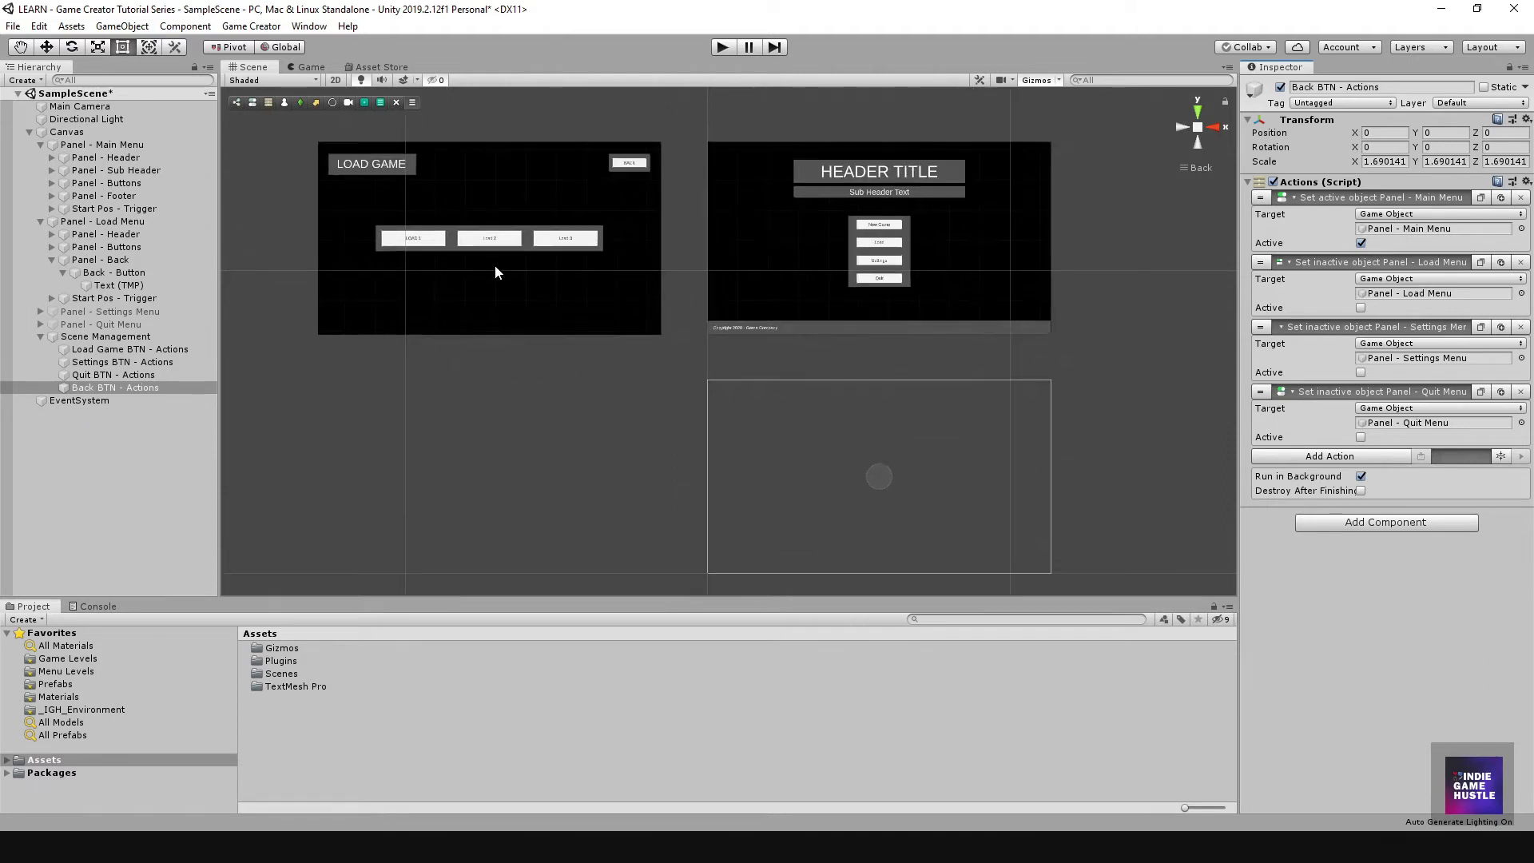
pyautogui.scroll(2, 567, 375)
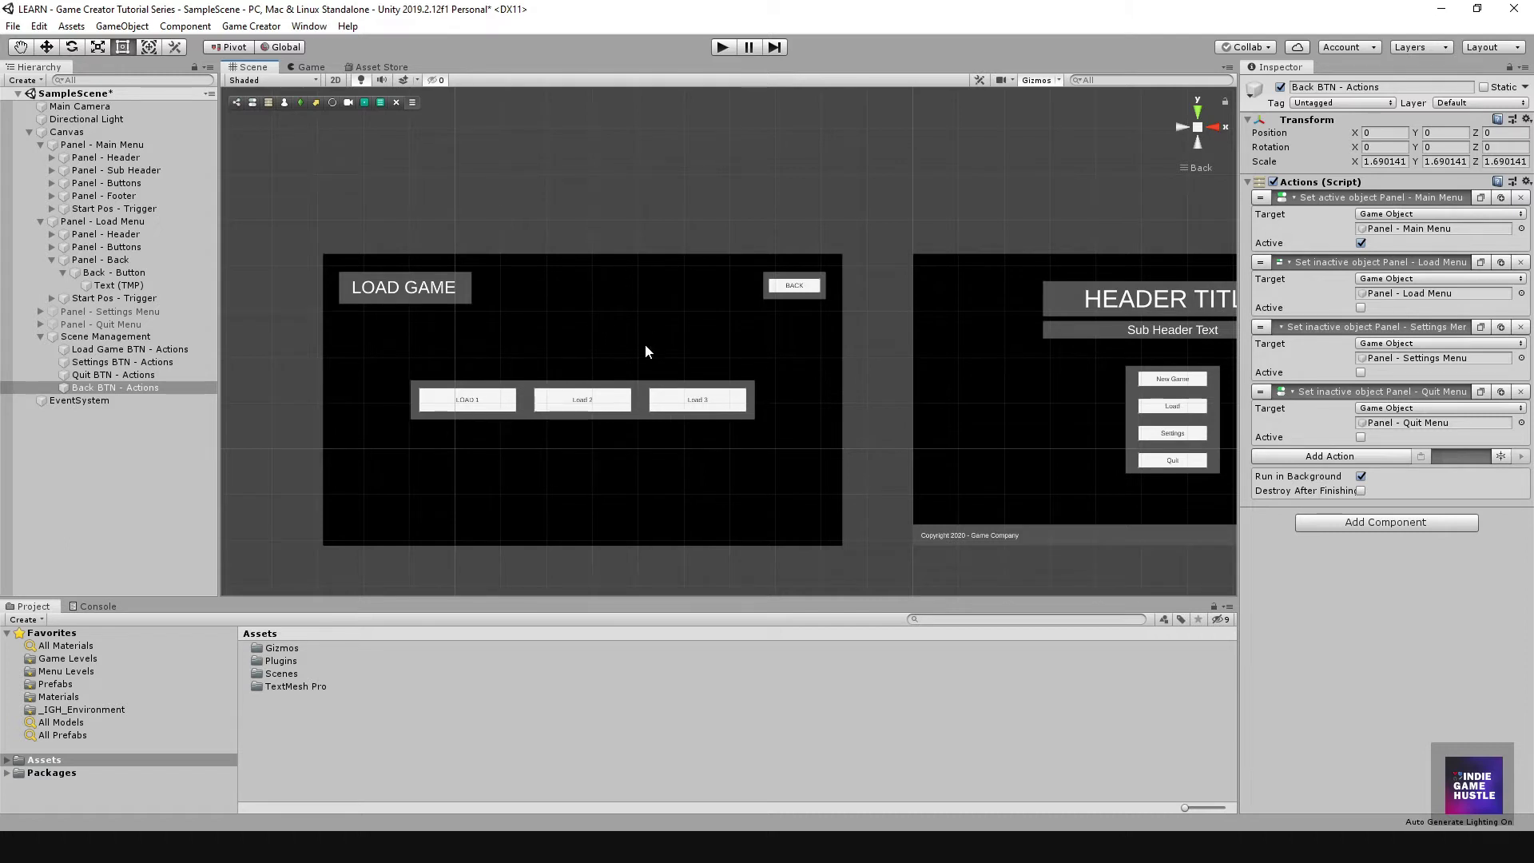
pyautogui.scroll(-5, 641, 353)
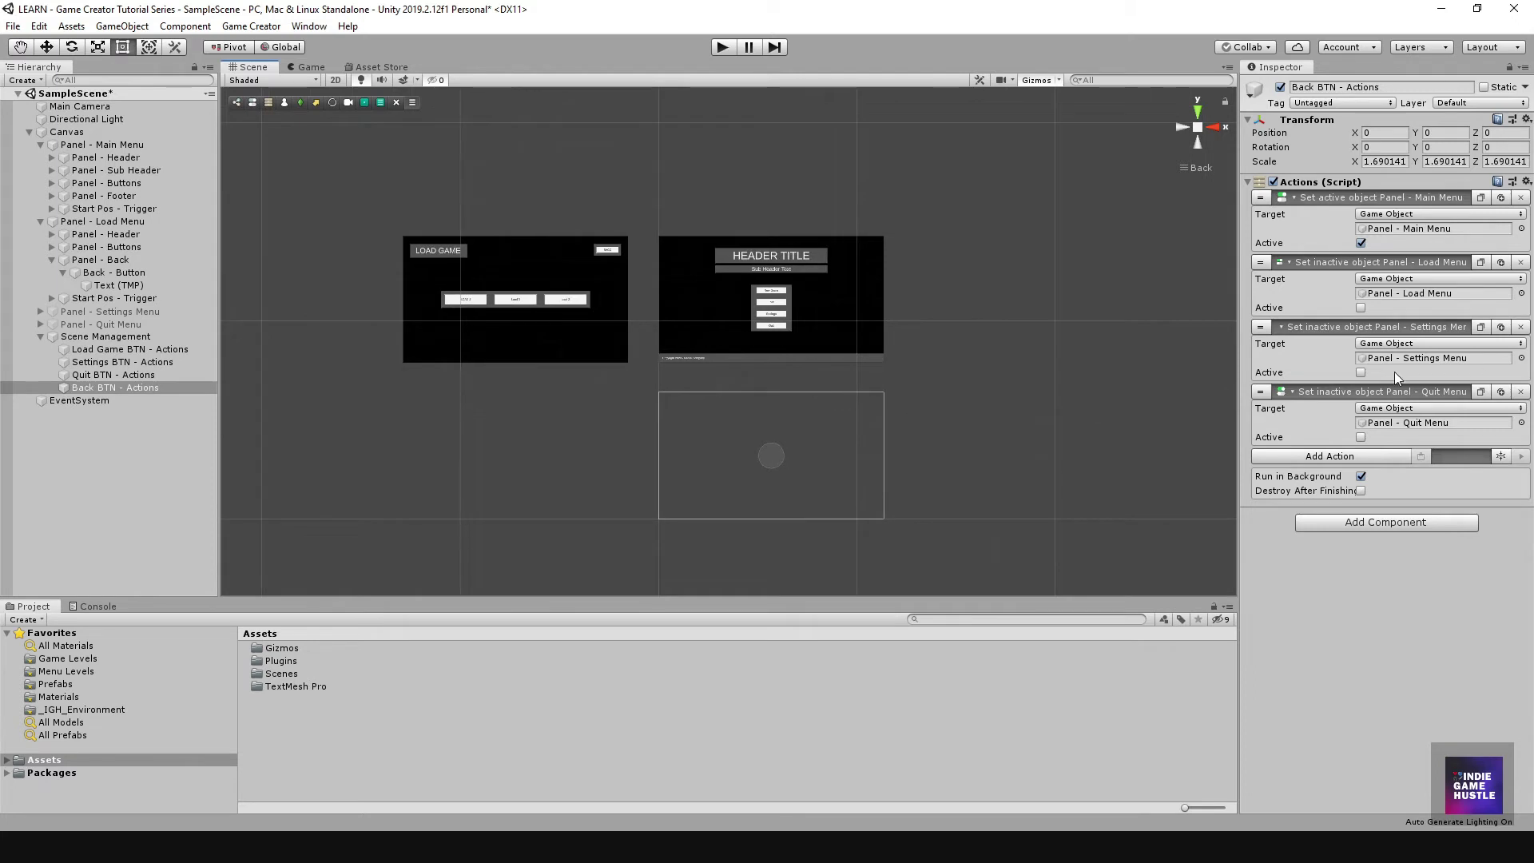
pyautogui.scroll(3, 563, 285)
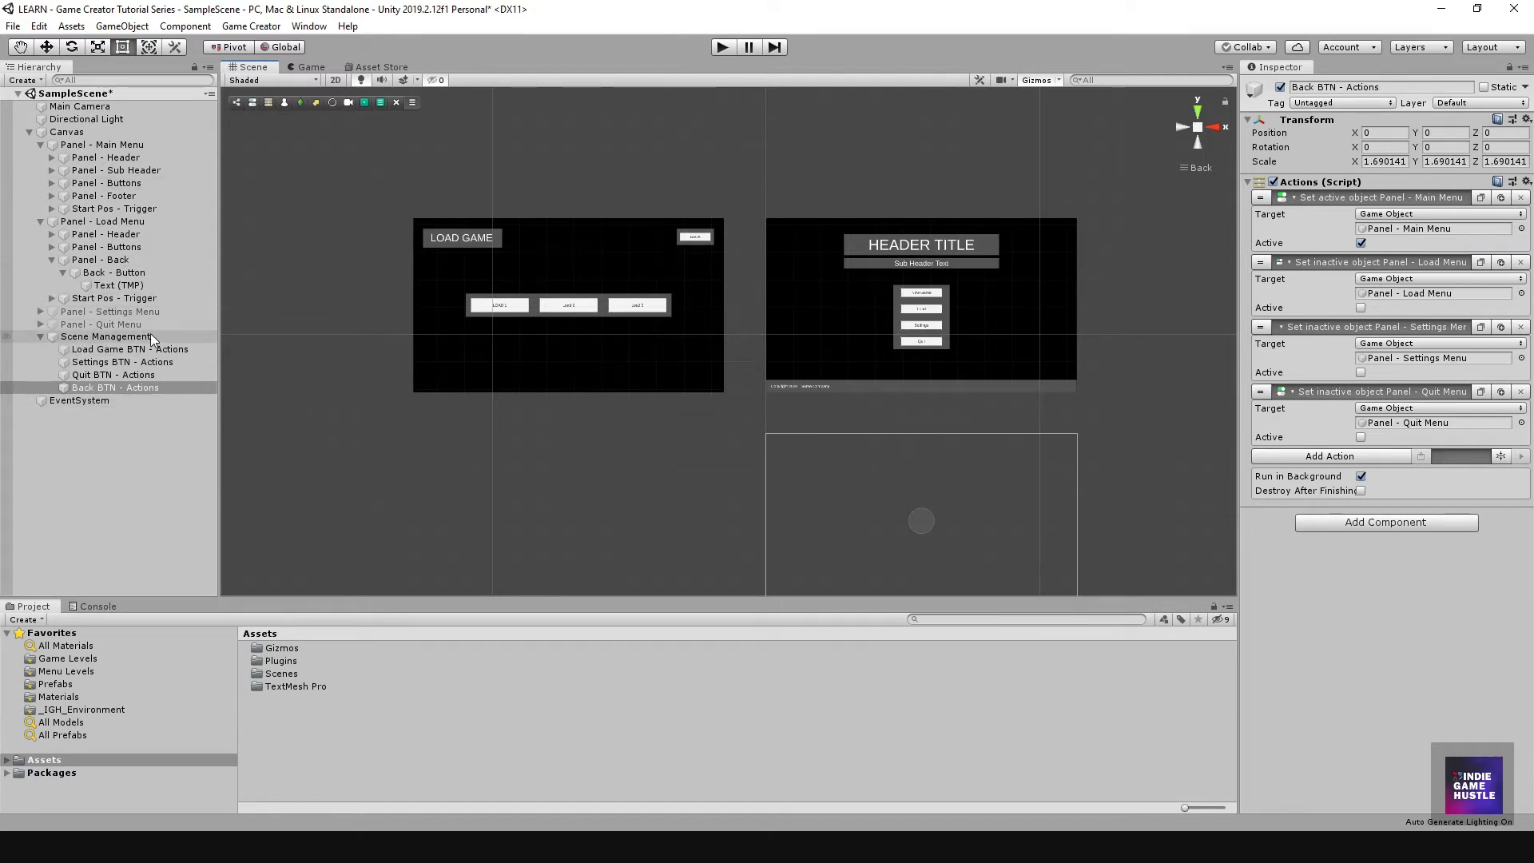
pyautogui.click(122, 273)
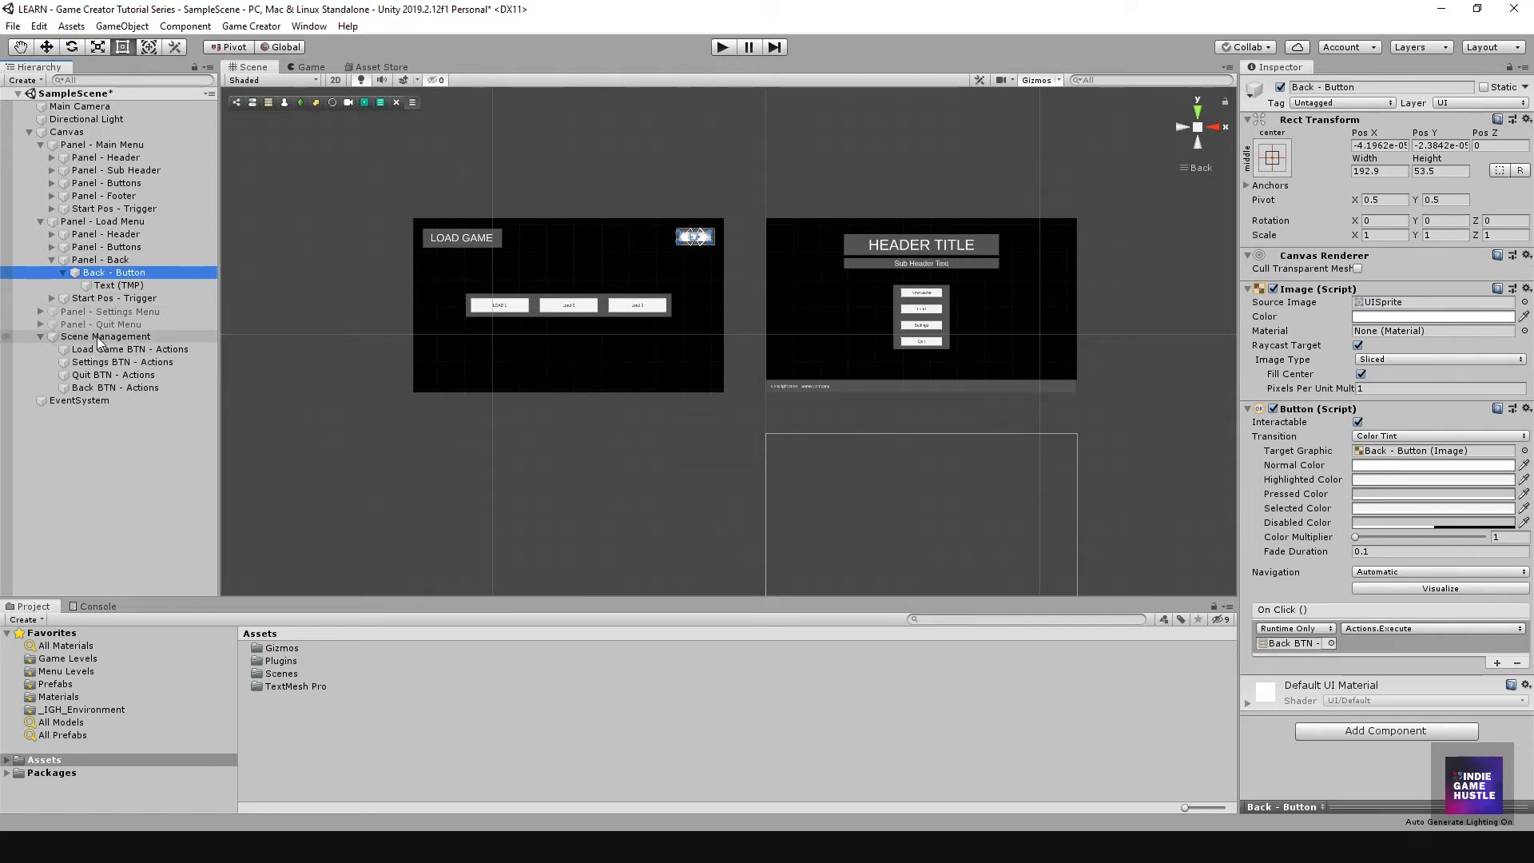
# Step: Deactivate Panel - Load Menu in the scene and clear the selection
pyautogui.click(89, 223)
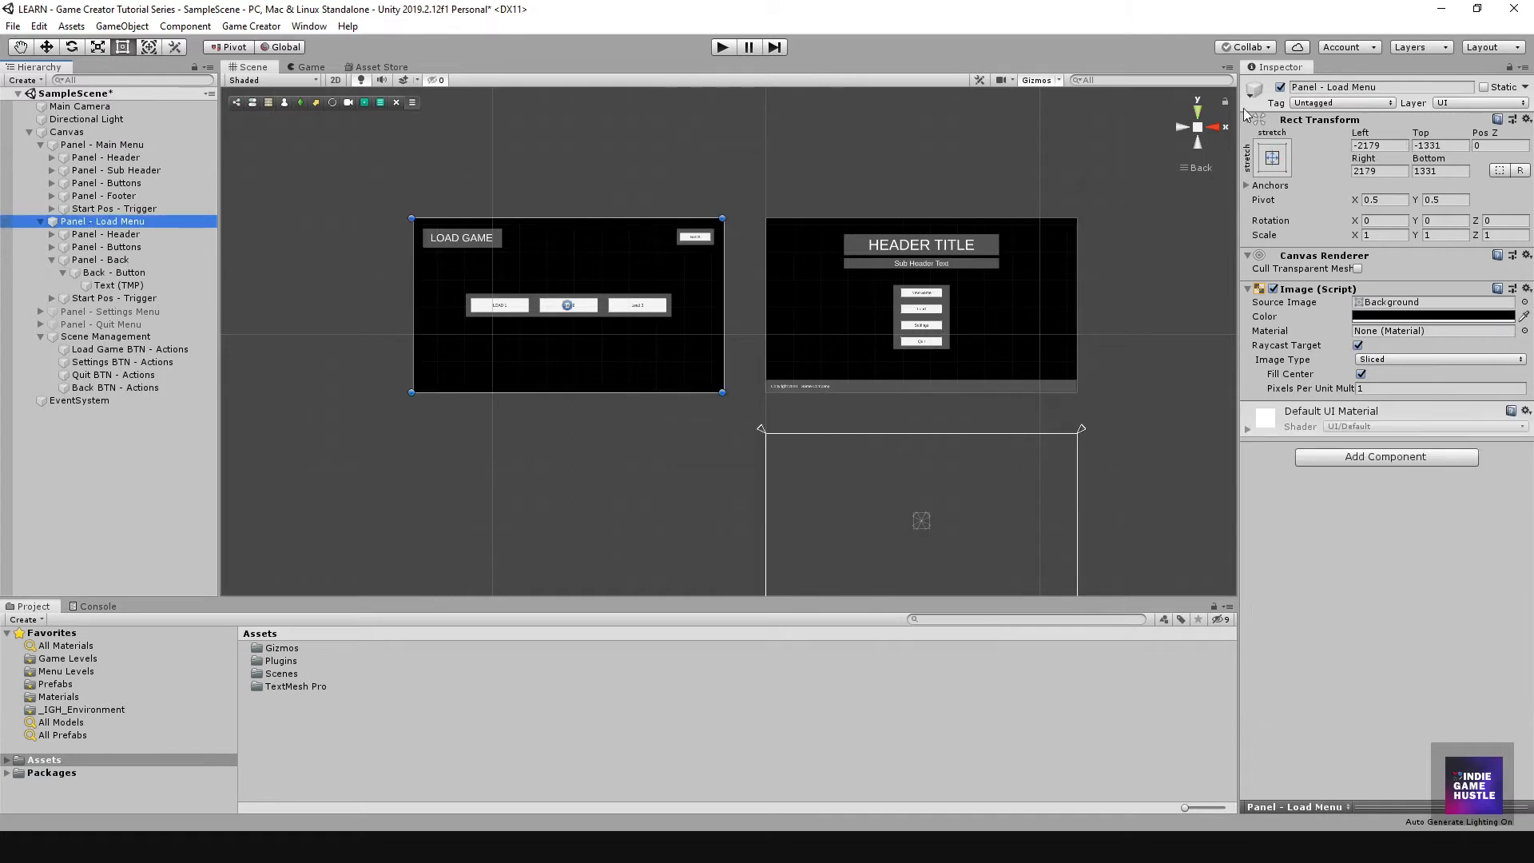
pyautogui.click(1280, 87)
pyautogui.moveTo(914, 177); pyautogui.dragTo(806, 191, button='middle')
pyautogui.click(807, 192)
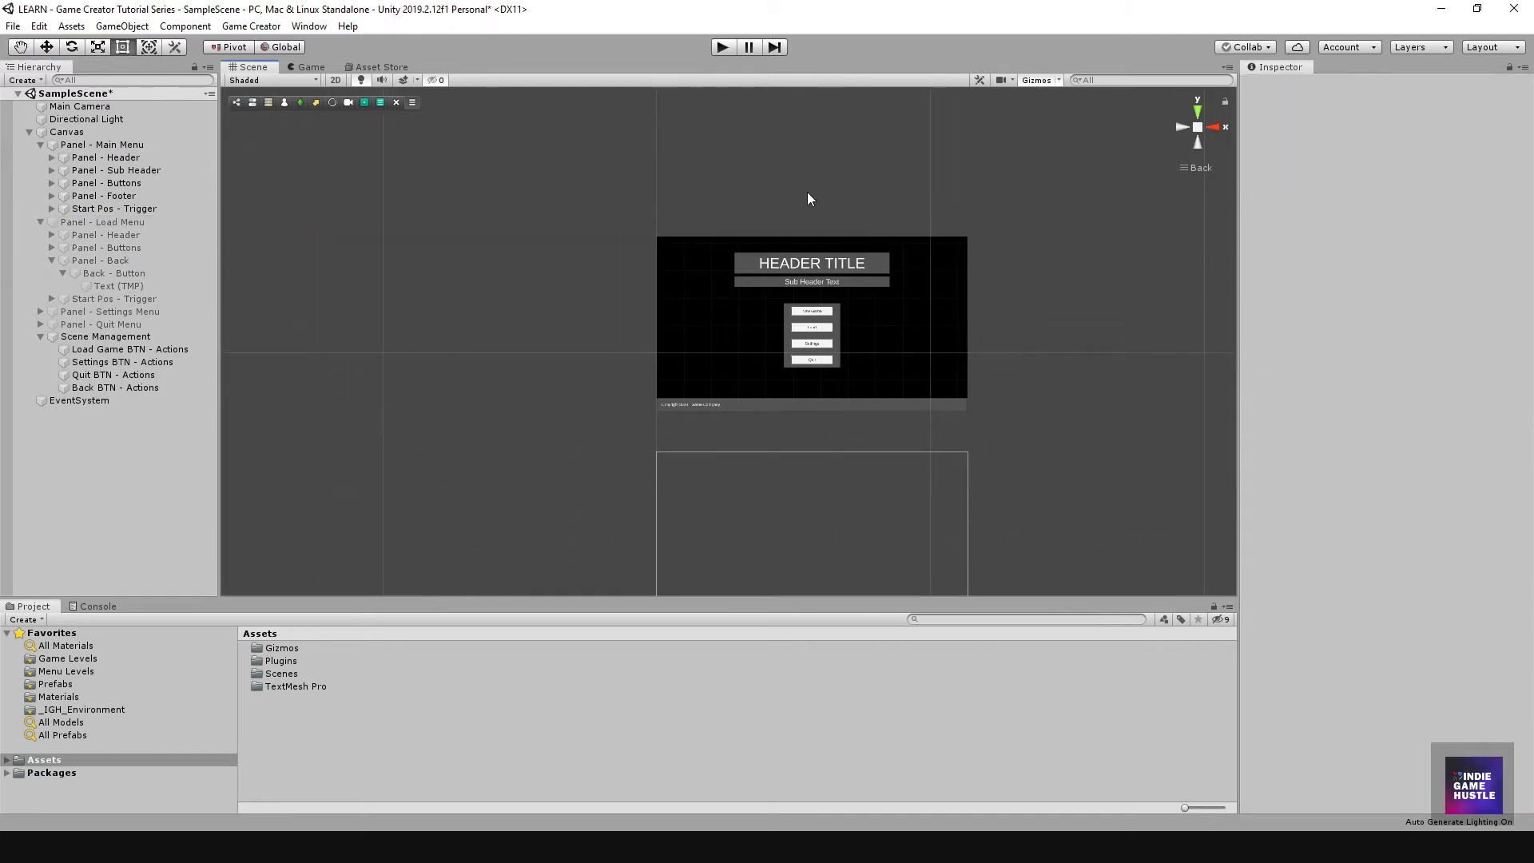
# Step: Play the scene, switch repeatedly between the main and load menus with the Load and Back buttons, and stop playback
pyautogui.click(721, 46)
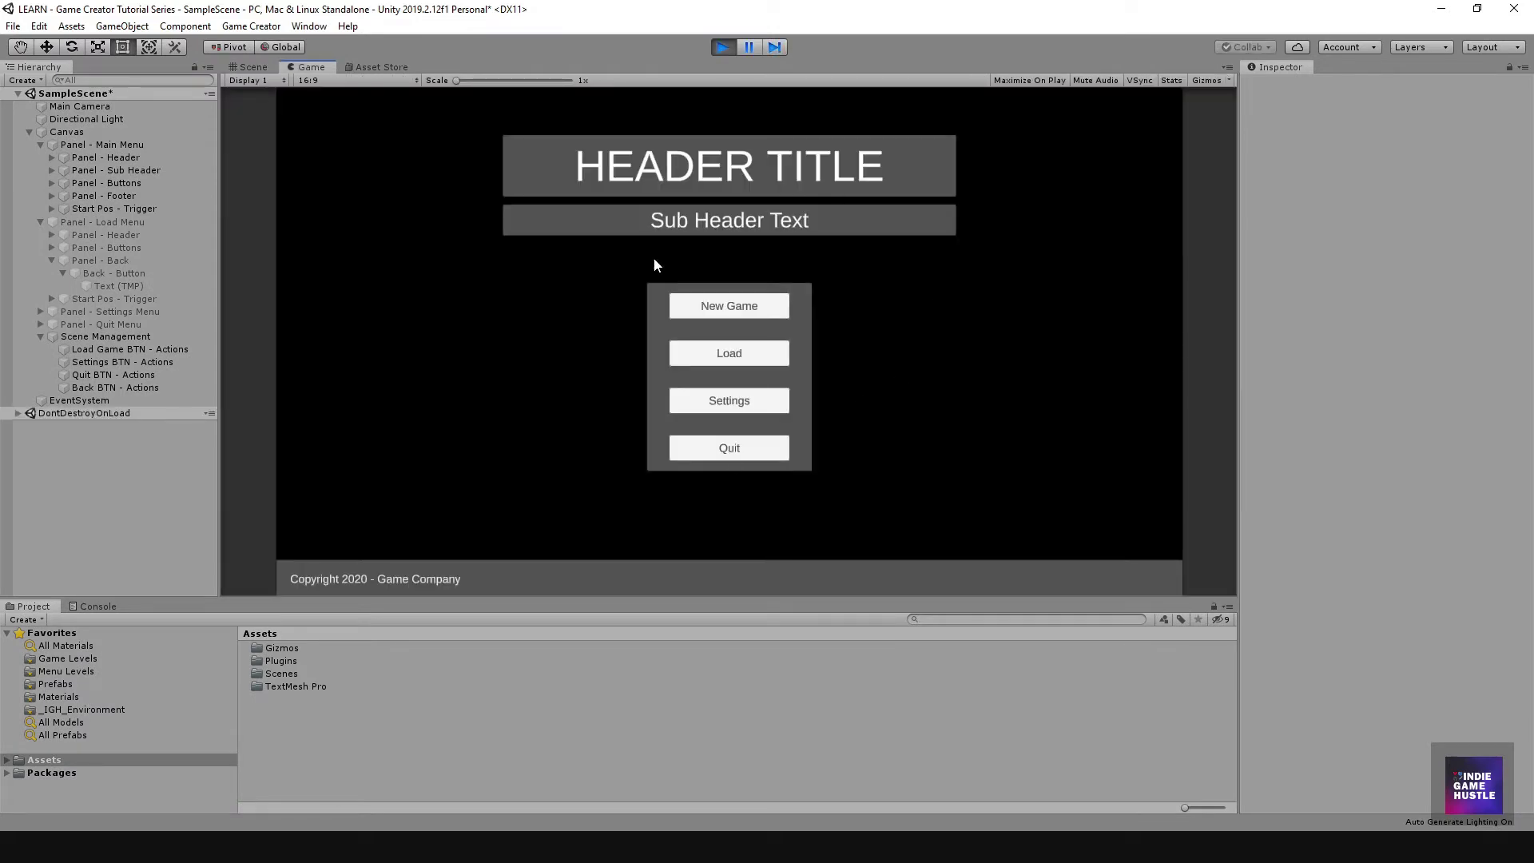
pyautogui.click(751, 353)
pyautogui.click(1067, 147)
pyautogui.click(695, 350)
pyautogui.click(1109, 151)
pyautogui.click(765, 356)
pyautogui.click(1102, 146)
pyautogui.click(739, 347)
pyautogui.click(1121, 142)
pyautogui.click(762, 353)
pyautogui.click(1111, 147)
pyautogui.click(707, 354)
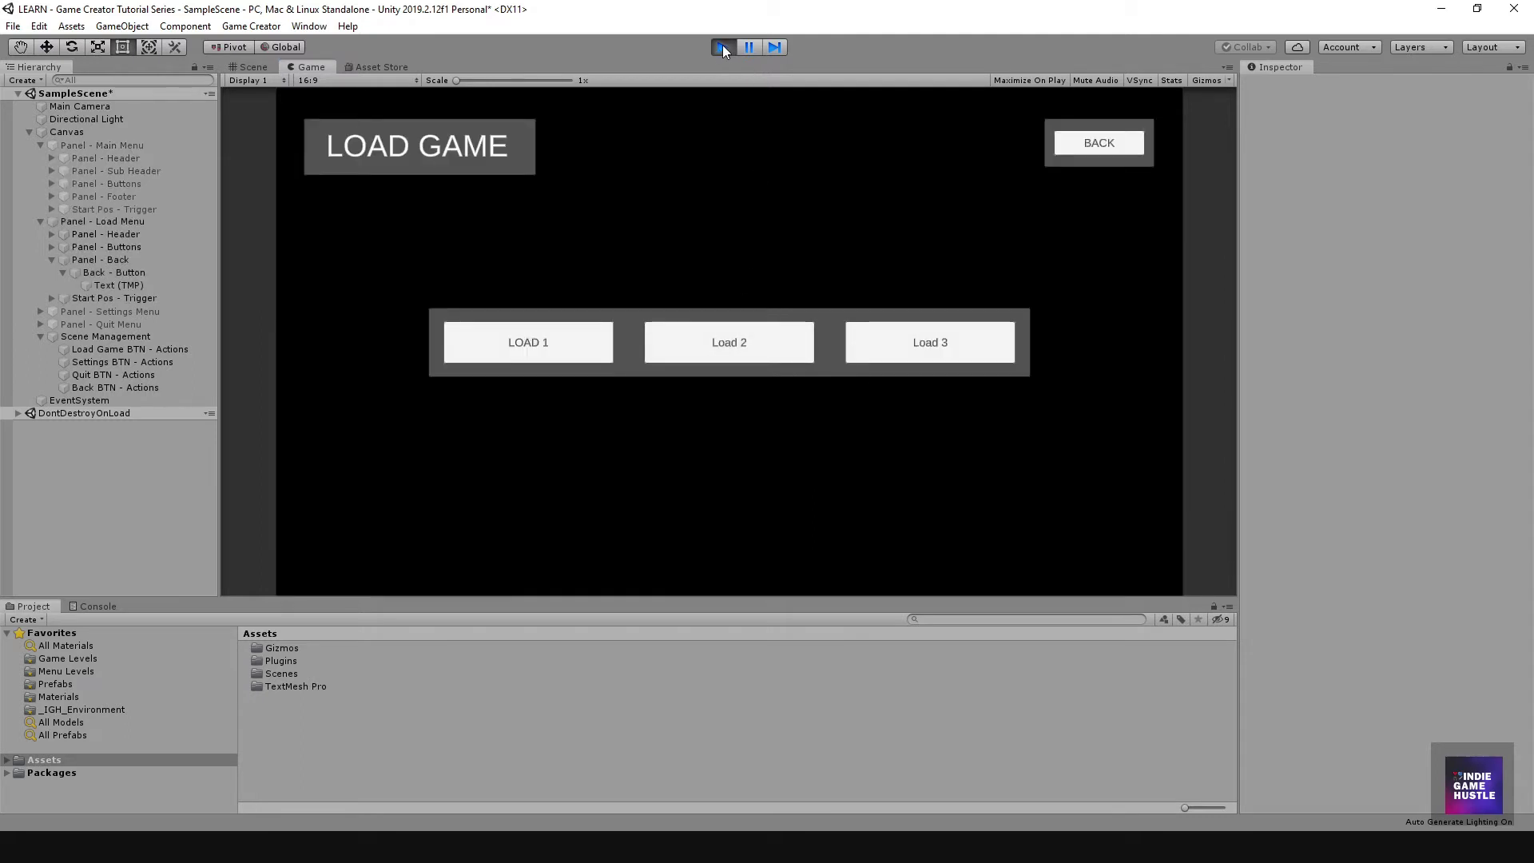
pyautogui.click(724, 49)
# Step: Expand Panel - Settings Menu in the hierarchy, activate it and frame it in the scene
pyautogui.scroll(-2, 792, 389)
pyautogui.scroll(4, 793, 390)
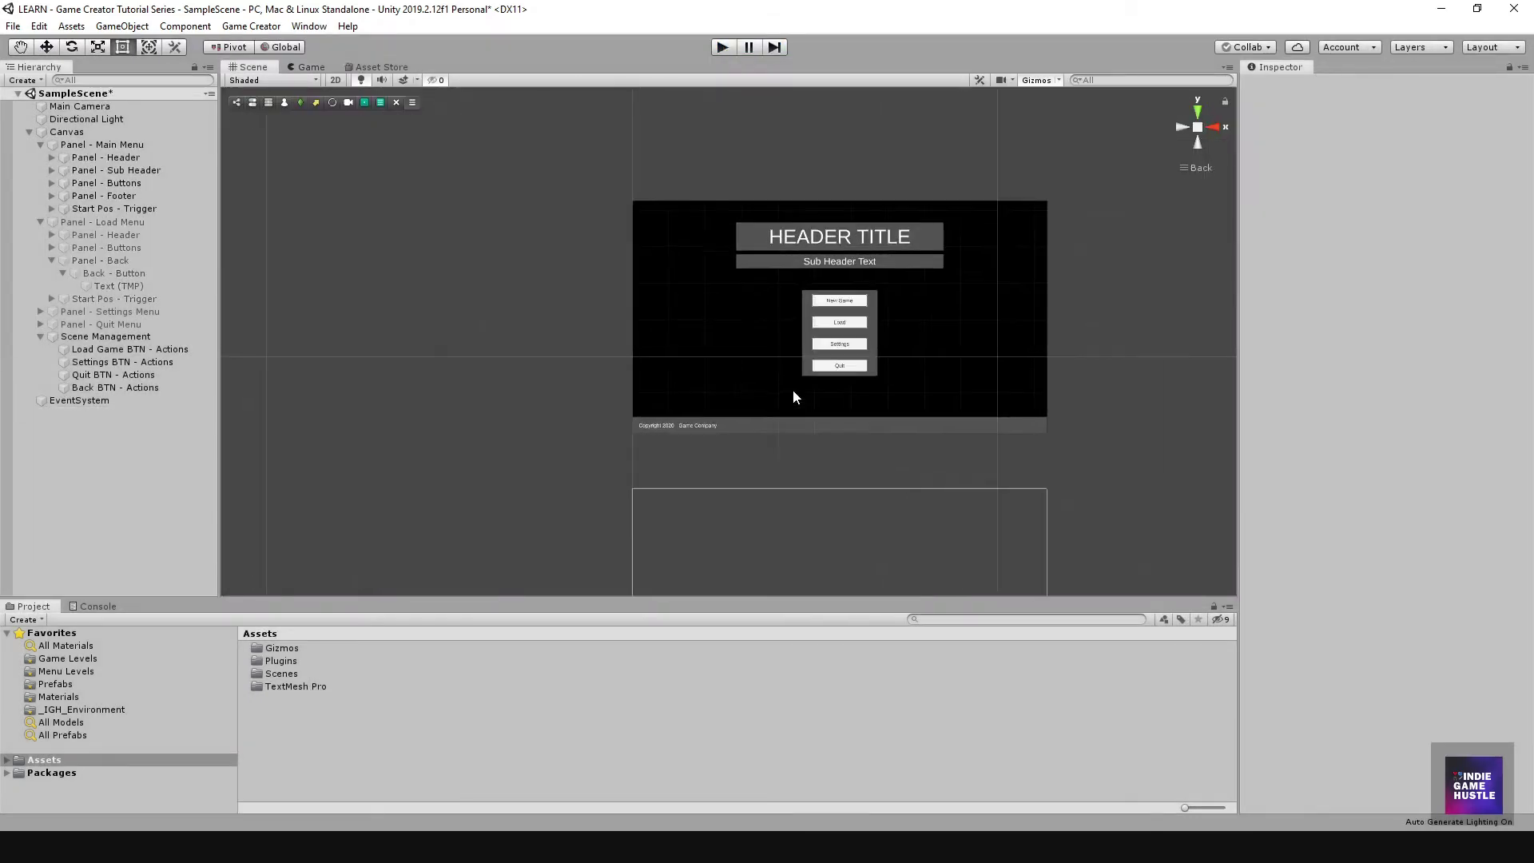
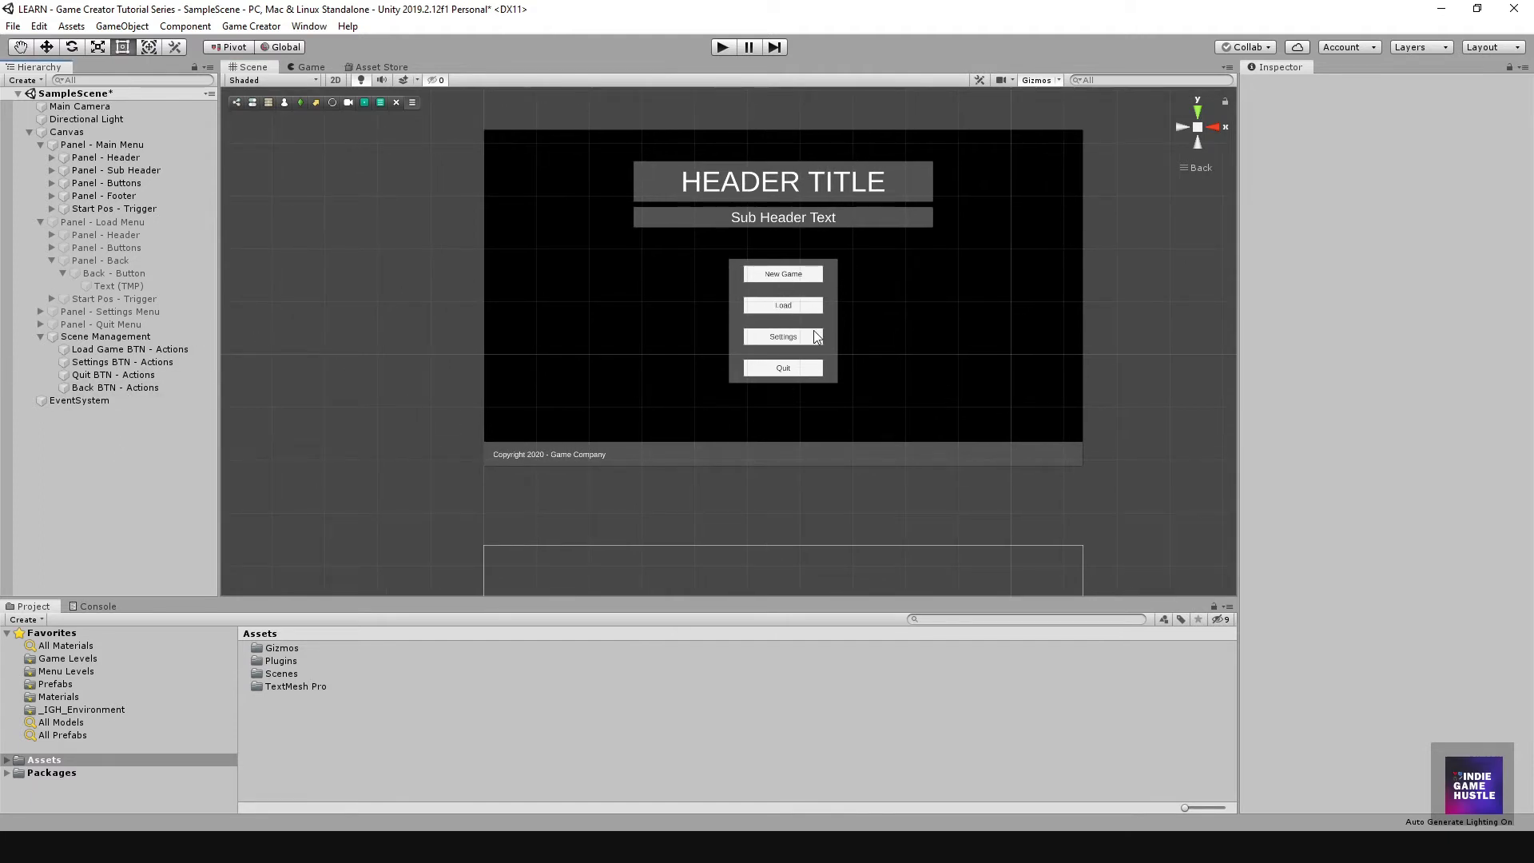
pyautogui.scroll(2, 814, 330)
pyautogui.moveTo(502, 299); pyautogui.dragTo(456, 327, button='middle')
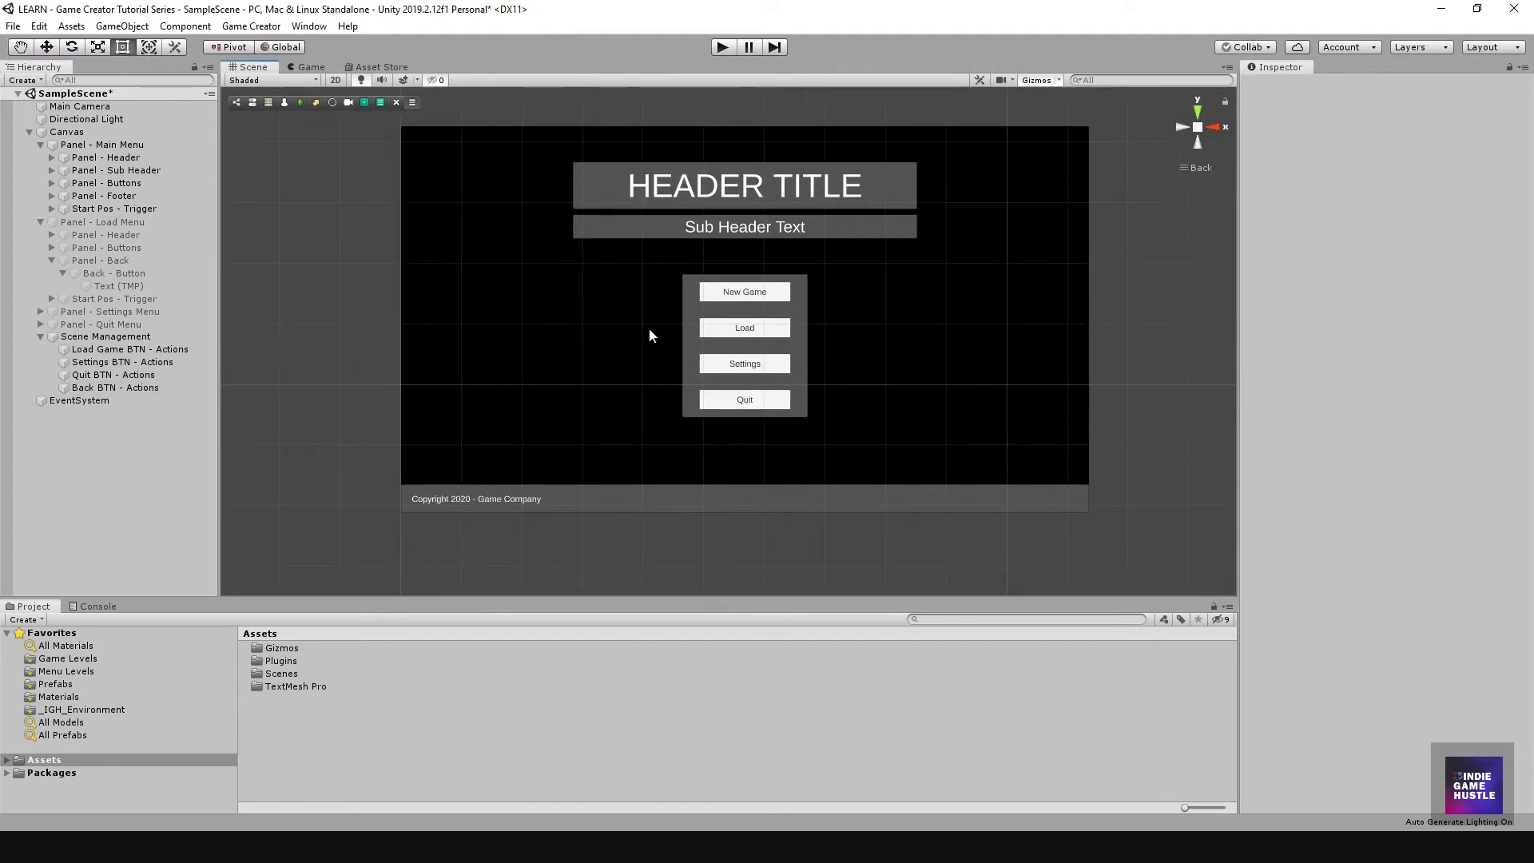
pyautogui.scroll(-2, 582, 357)
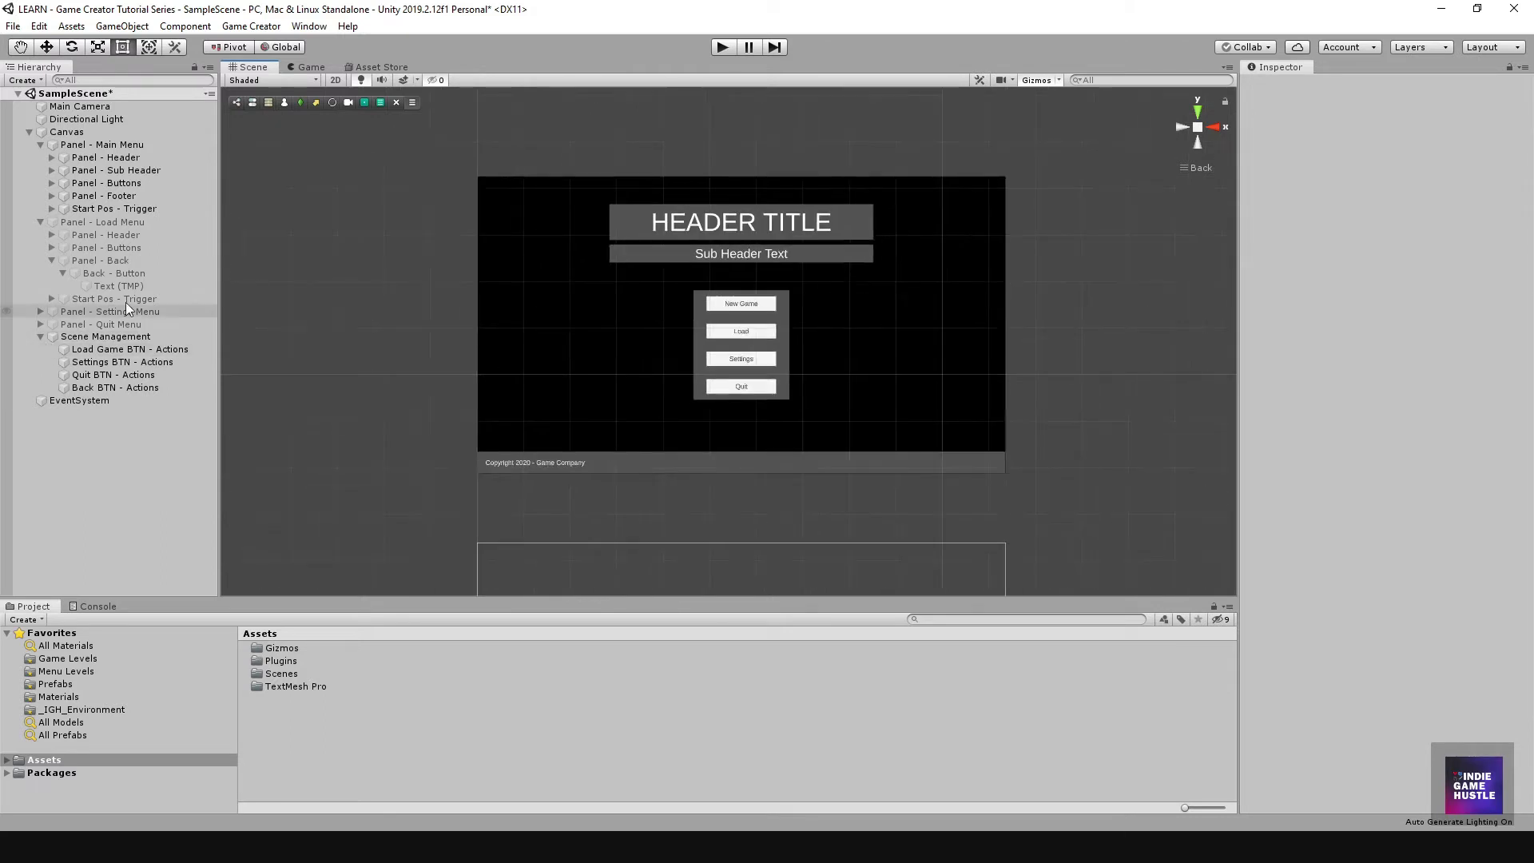
pyautogui.click(40, 311)
pyautogui.click(96, 312)
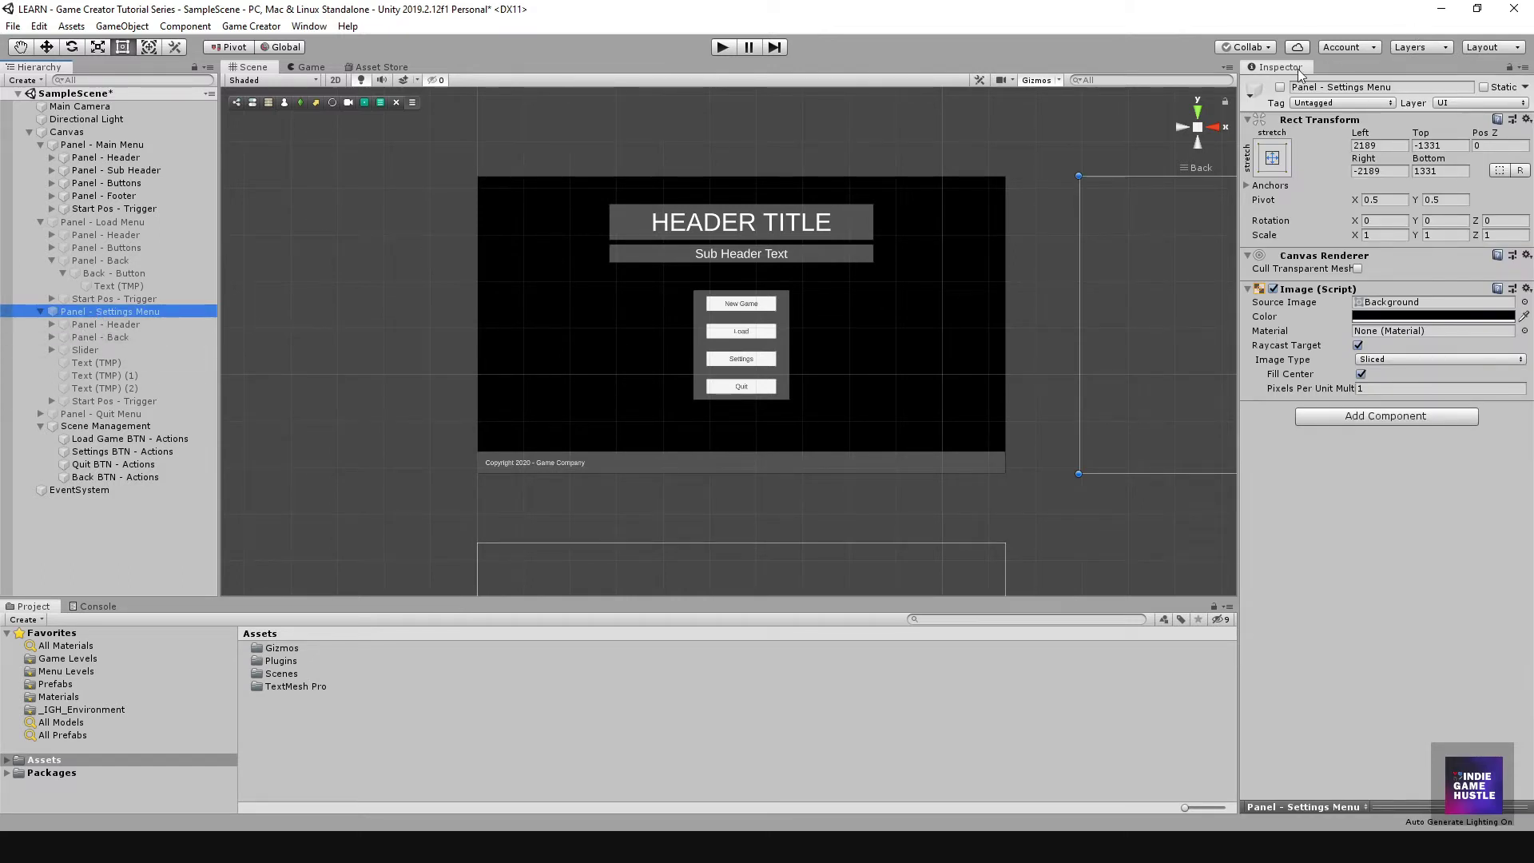
pyautogui.click(1281, 88)
pyautogui.press('f')
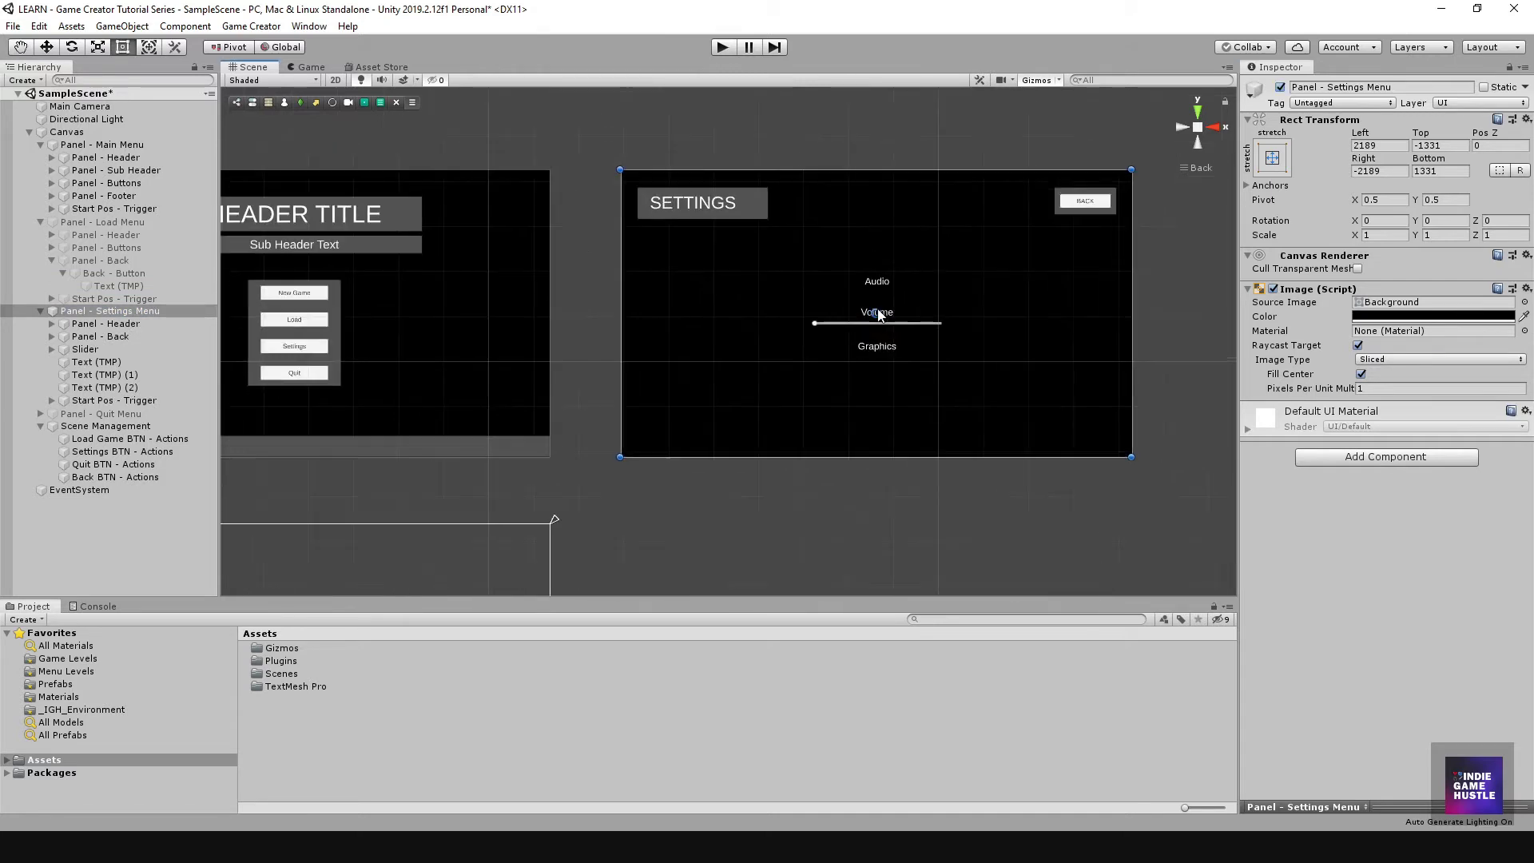
# Step: Assign Back BTN - Actions to the settings menu Back - Button's On Click event with the function Actions.Execute
pyautogui.click(1101, 209)
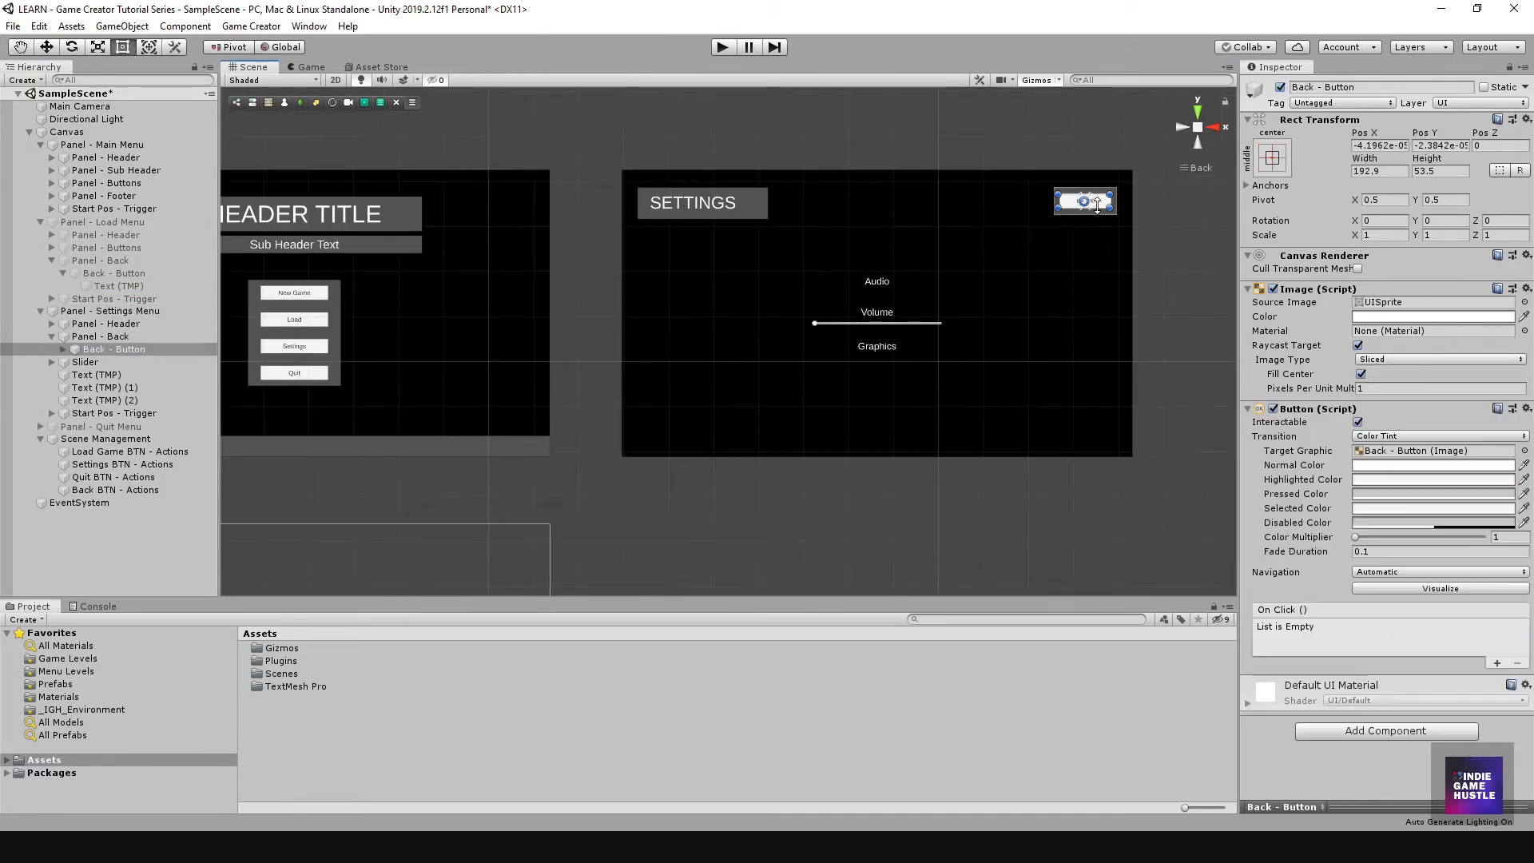
pyautogui.click(100, 336)
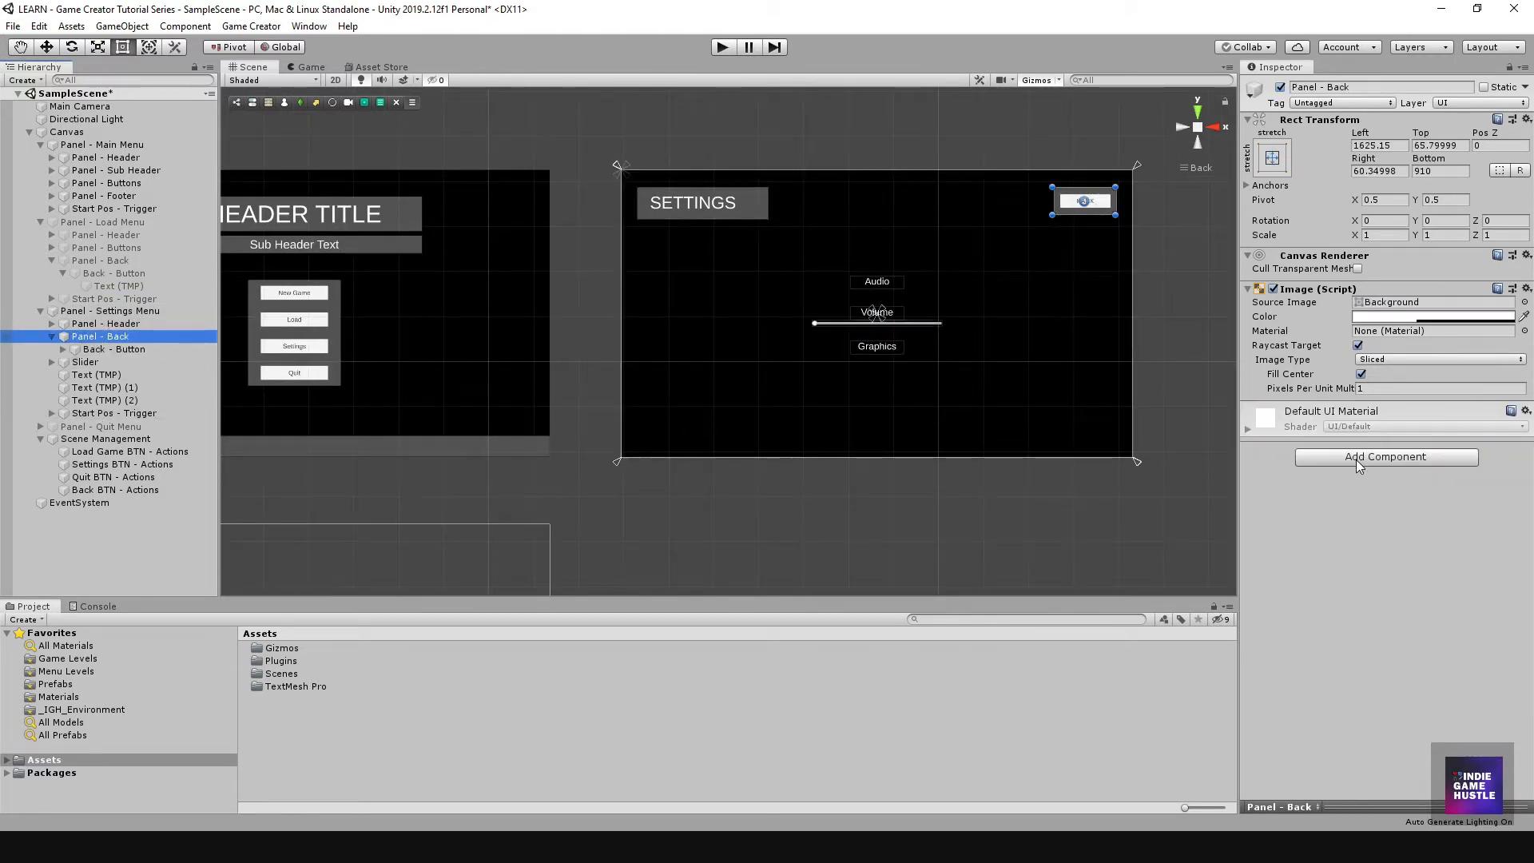
pyautogui.click(115, 349)
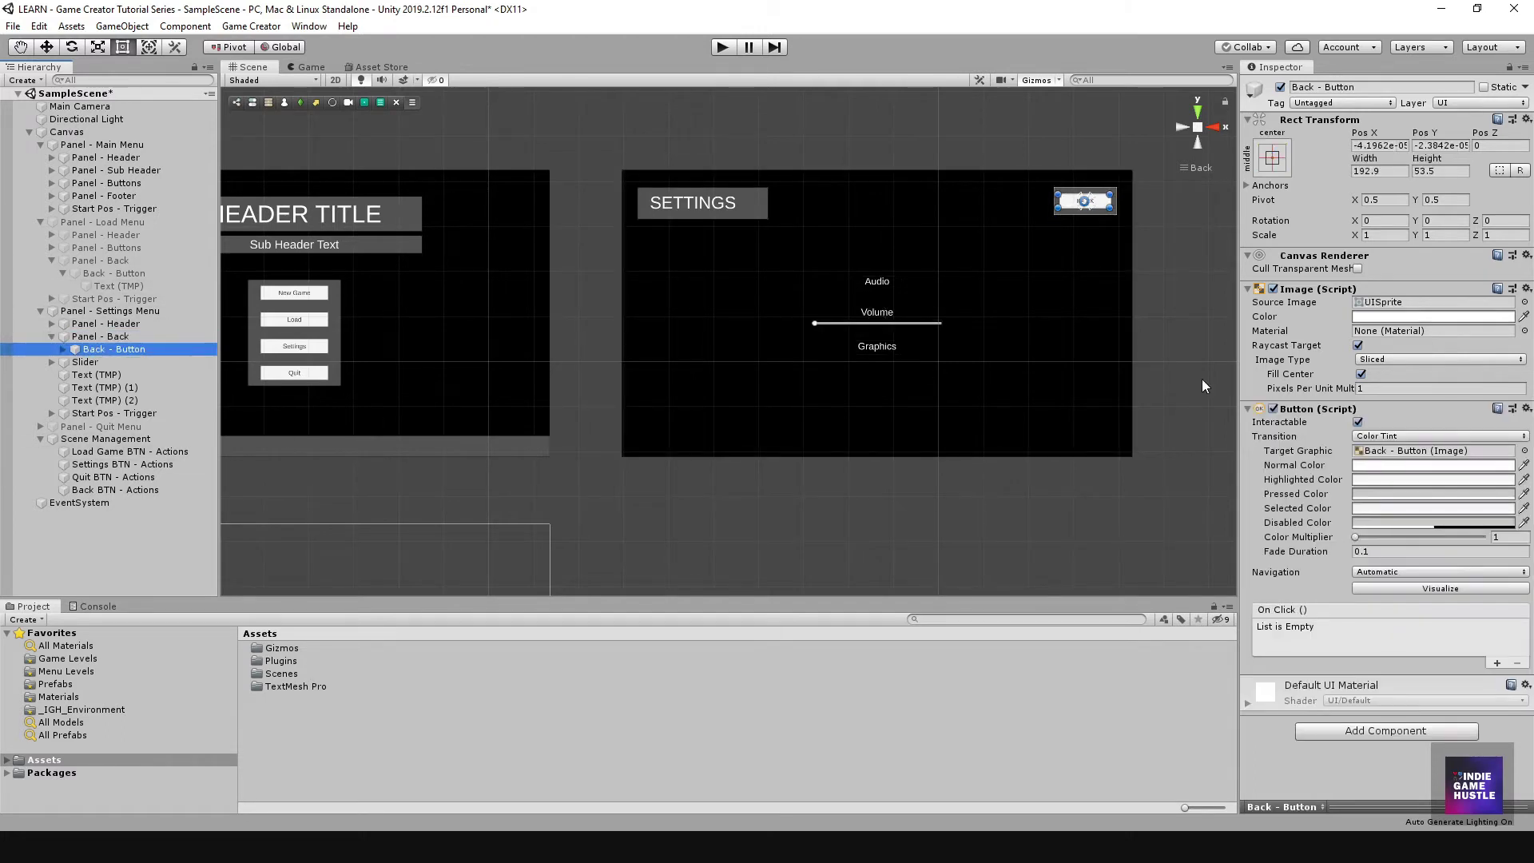
pyautogui.click(1498, 664)
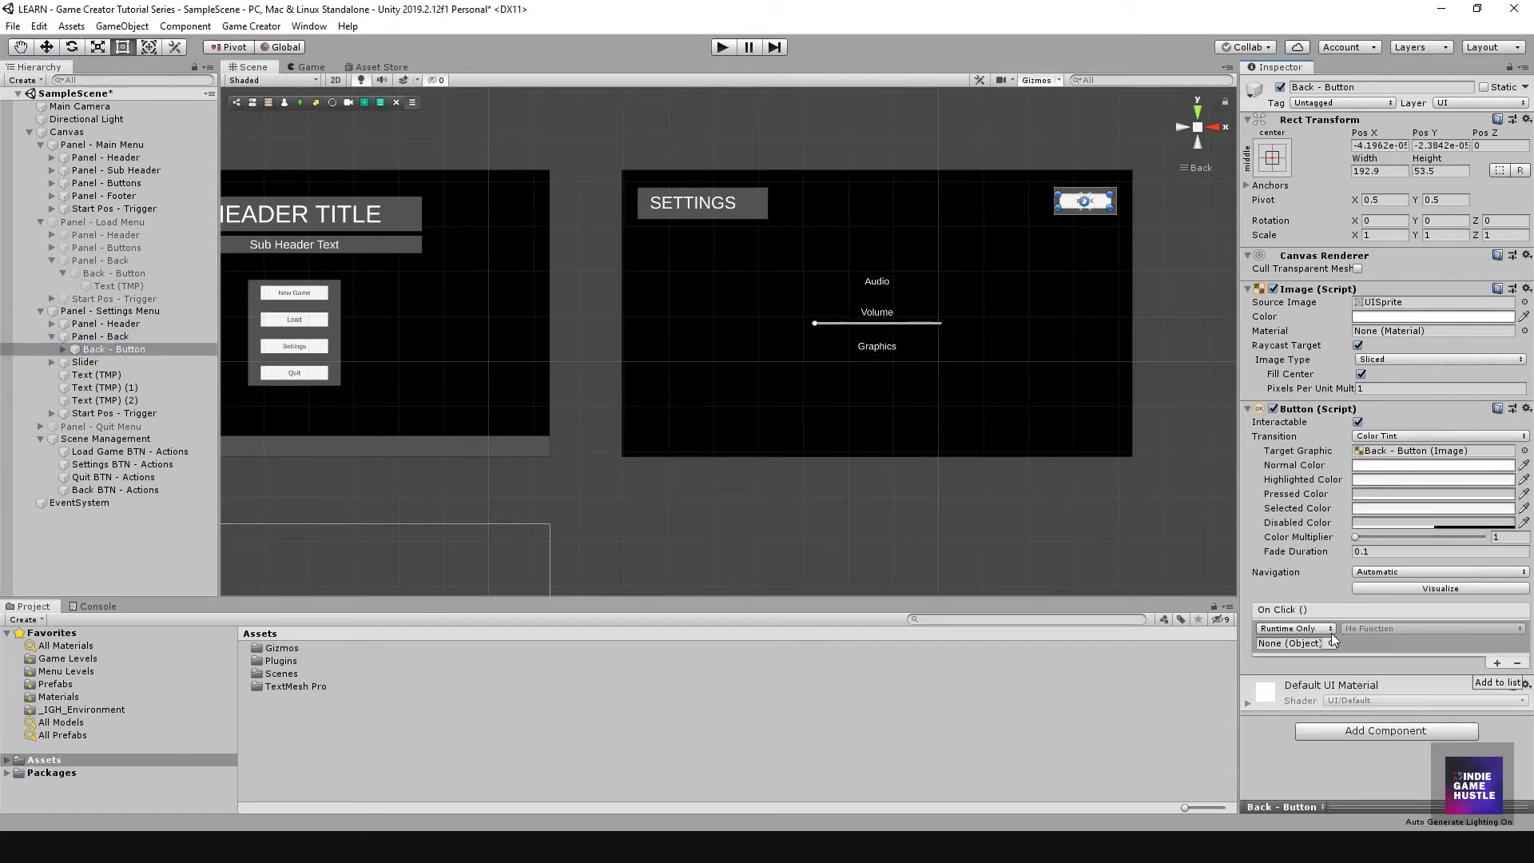
pyautogui.moveTo(80, 490); pyautogui.dragTo(1283, 643)
pyautogui.click(1377, 628)
pyautogui.moveTo(1384, 710)
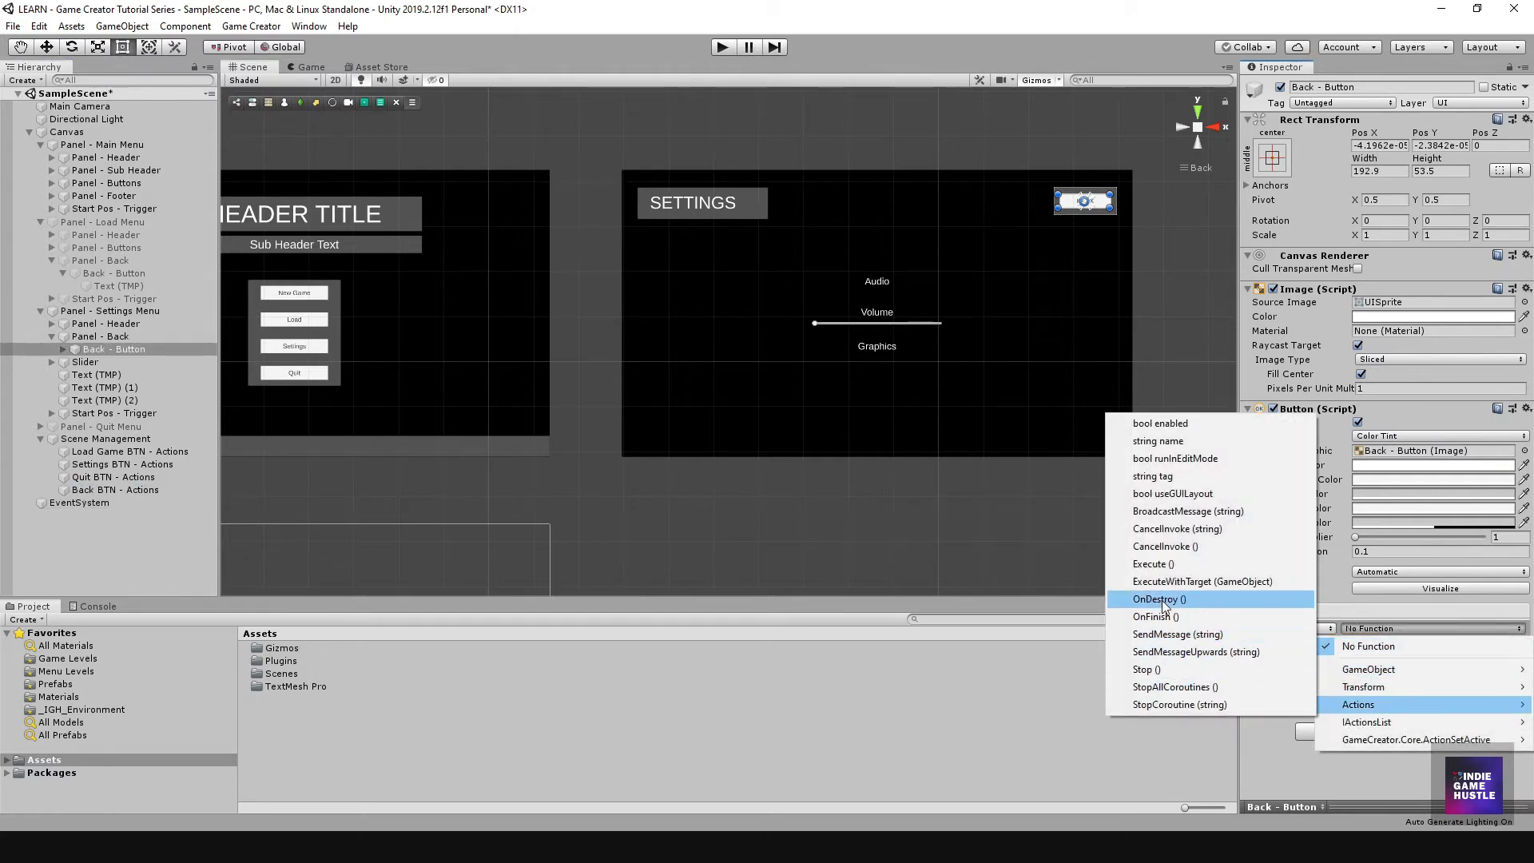
pyautogui.click(1160, 564)
pyautogui.moveTo(740, 291); pyautogui.dragTo(956, 320, button='middle')
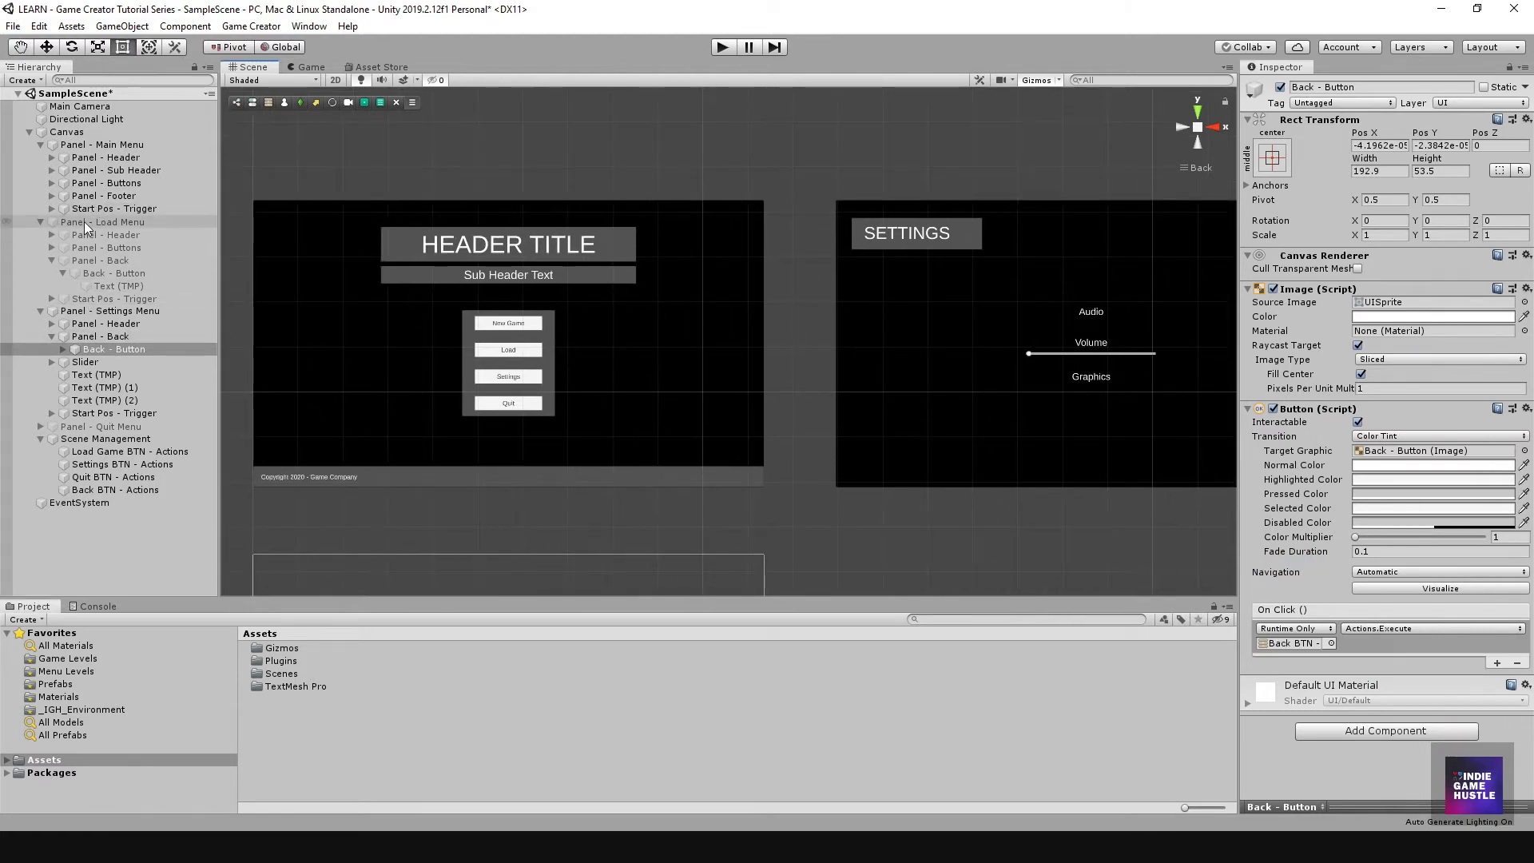
# Step: Deactivate Panel - Settings Menu in the scene
pyautogui.click(104, 312)
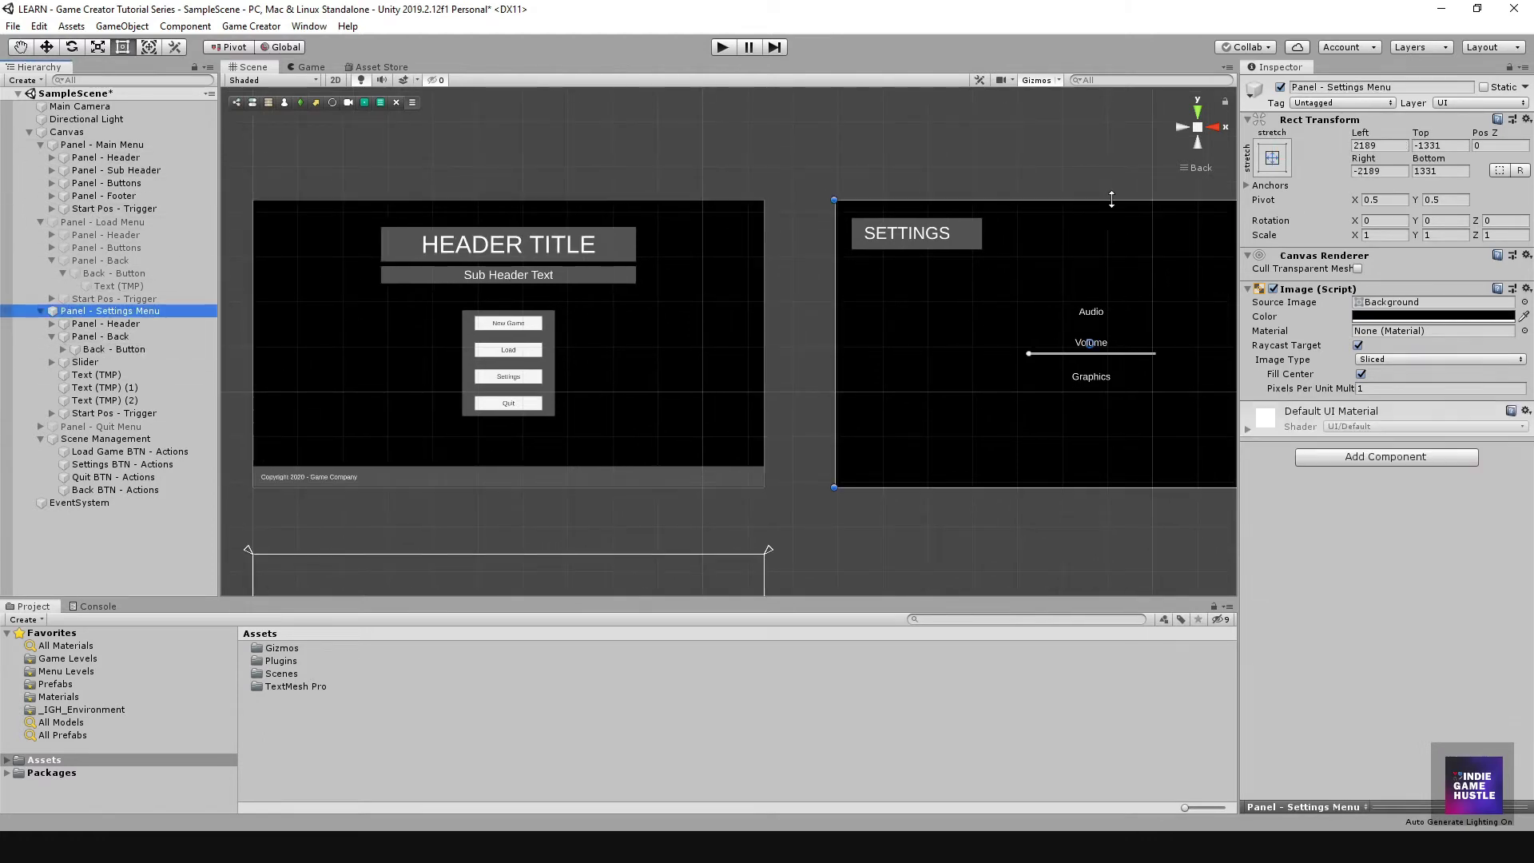
pyautogui.click(1281, 86)
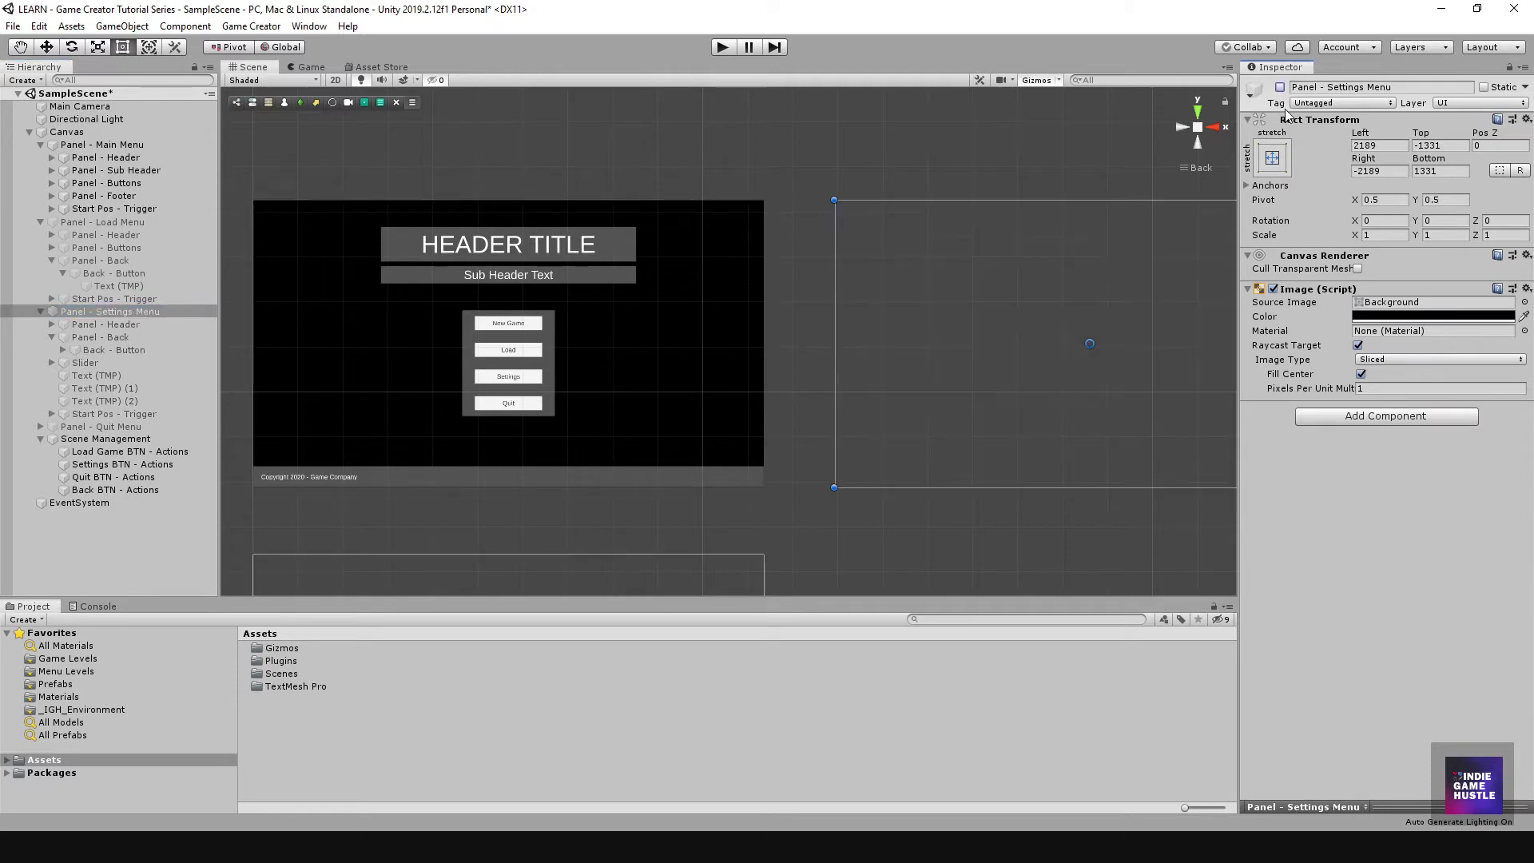
# Step: Play the scene, switch repeatedly from the main menu to the settings and load menus and back, and stop playback
pyautogui.click(723, 48)
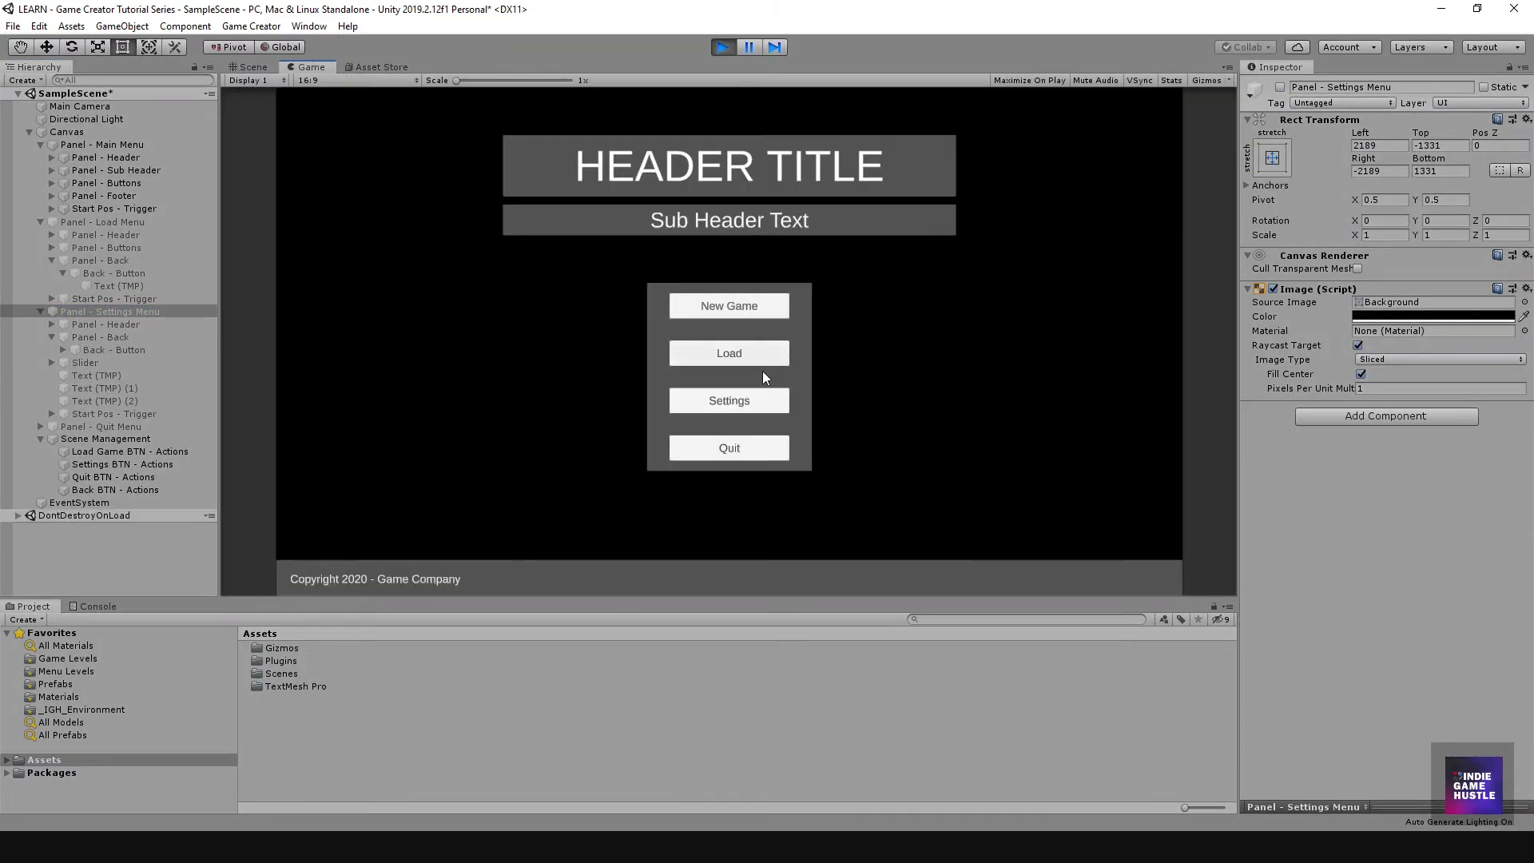
pyautogui.click(766, 397)
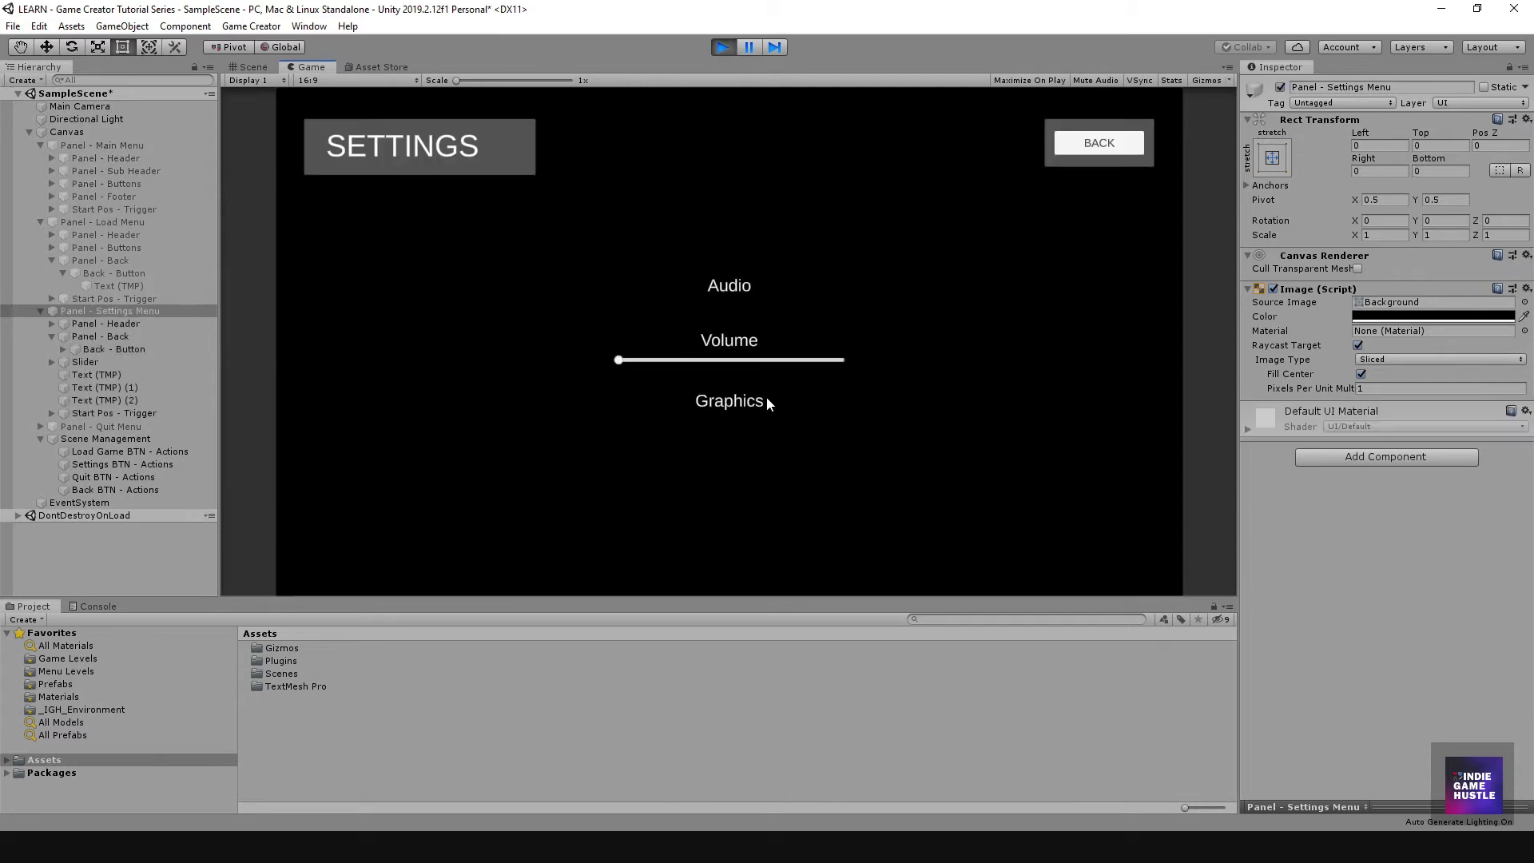
pyautogui.click(1104, 148)
pyautogui.click(763, 399)
pyautogui.click(1072, 153)
pyautogui.click(769, 351)
pyautogui.click(1093, 138)
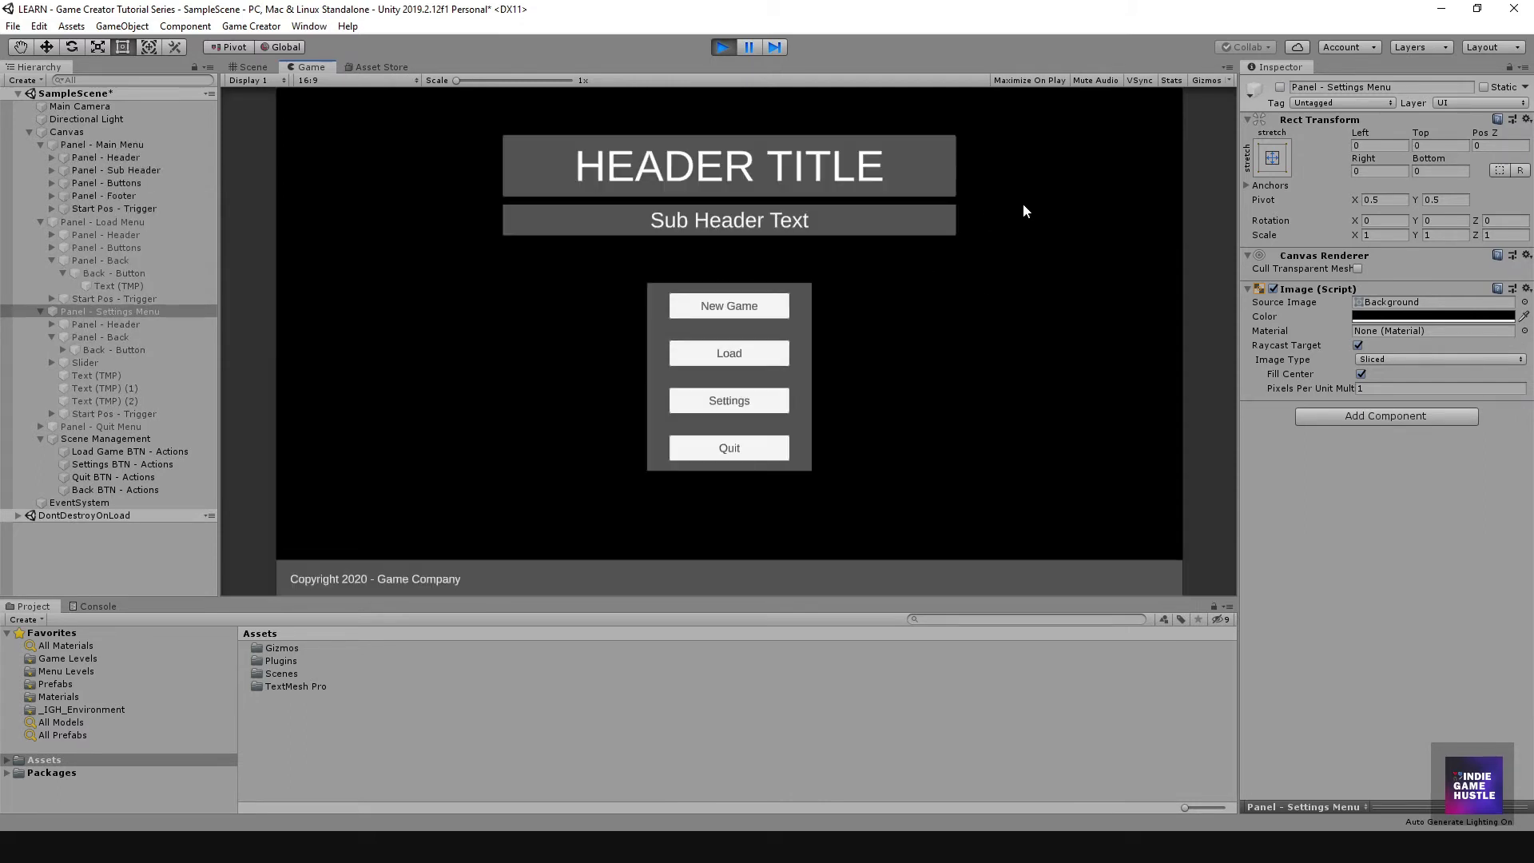
pyautogui.click(757, 351)
pyautogui.click(1112, 152)
pyautogui.click(758, 402)
pyautogui.click(1089, 147)
pyautogui.click(723, 47)
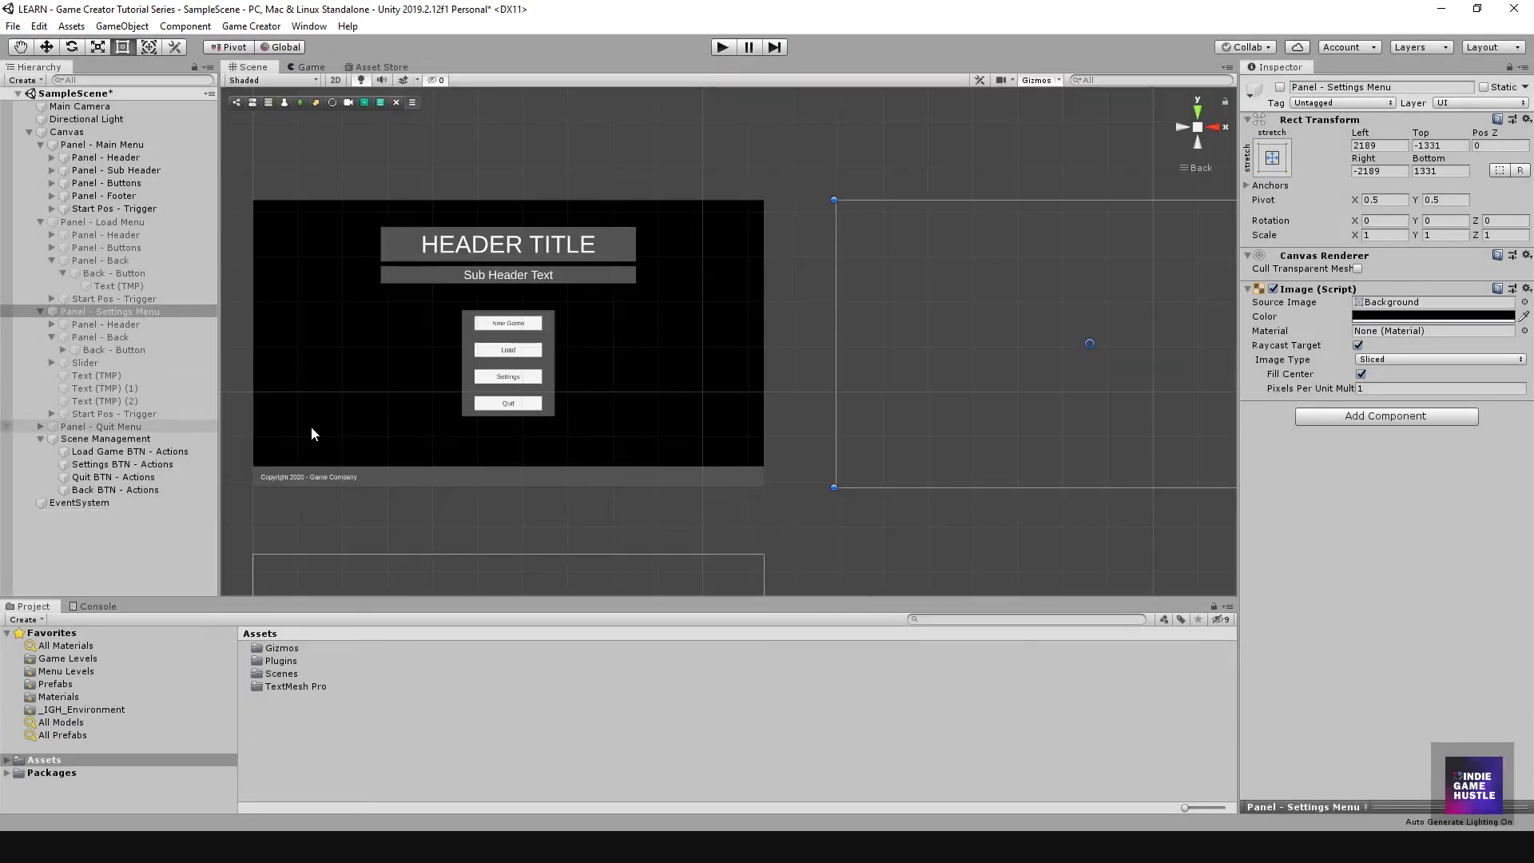
# Step: Collapse the Settings Menu, Load Menu and Main Menu panels in the hierarchy
pyautogui.scroll(-2, 622, 409)
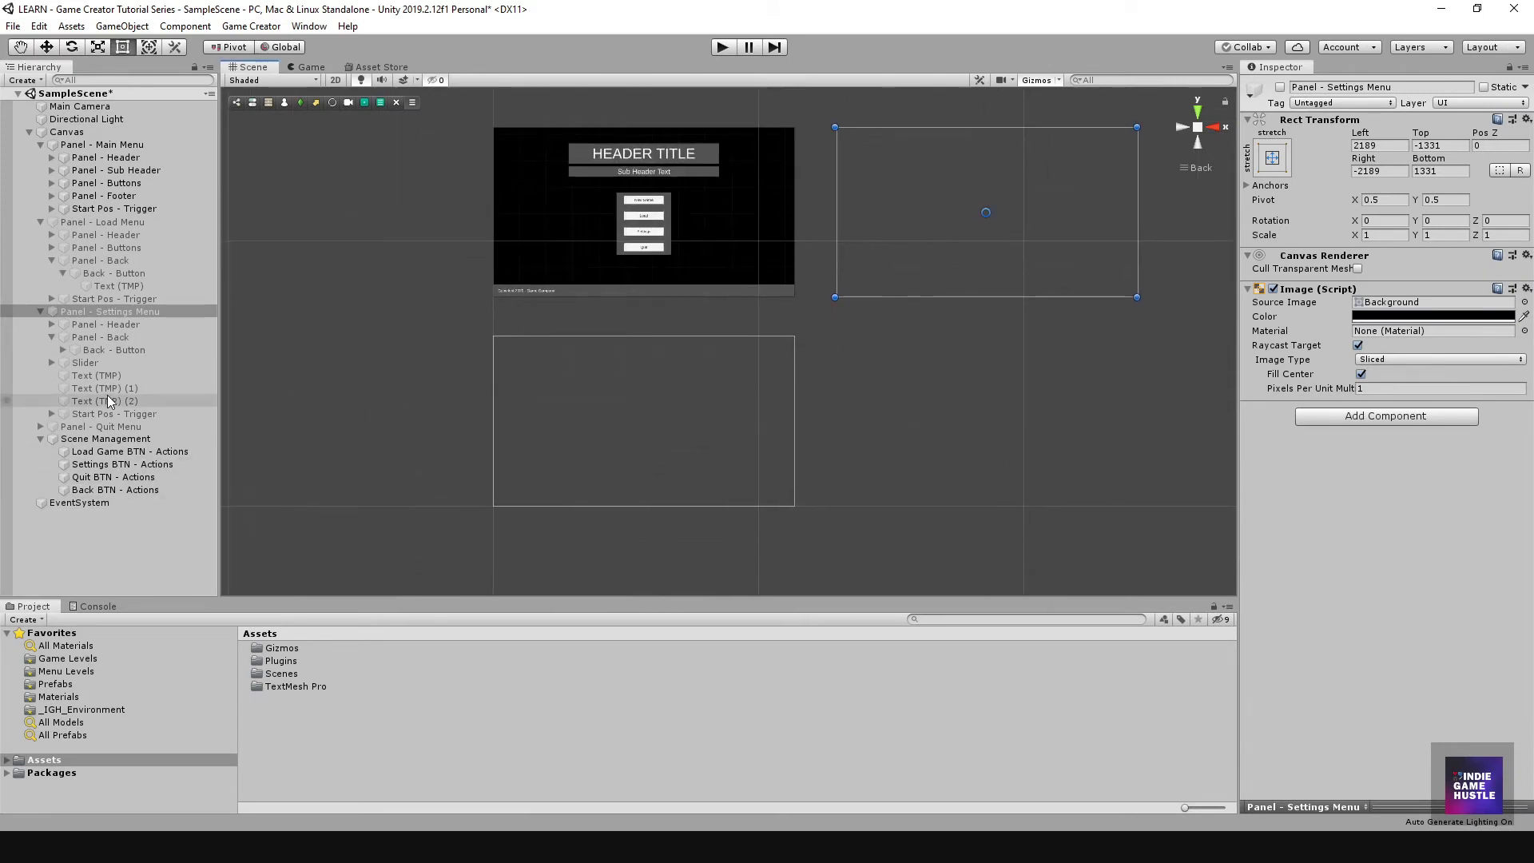
pyautogui.click(40, 312)
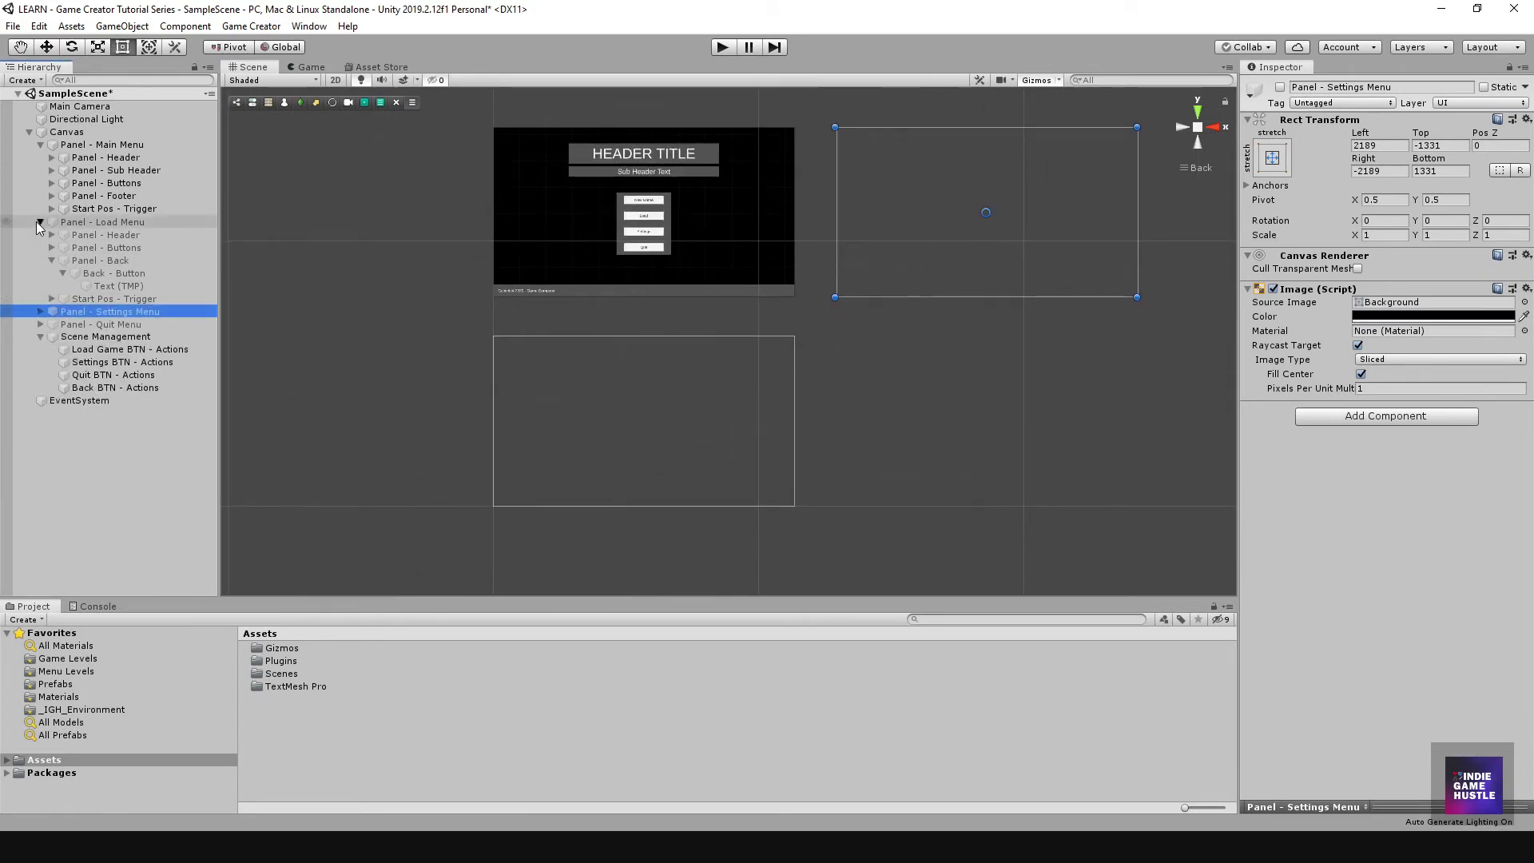
pyautogui.click(40, 222)
pyautogui.click(40, 145)
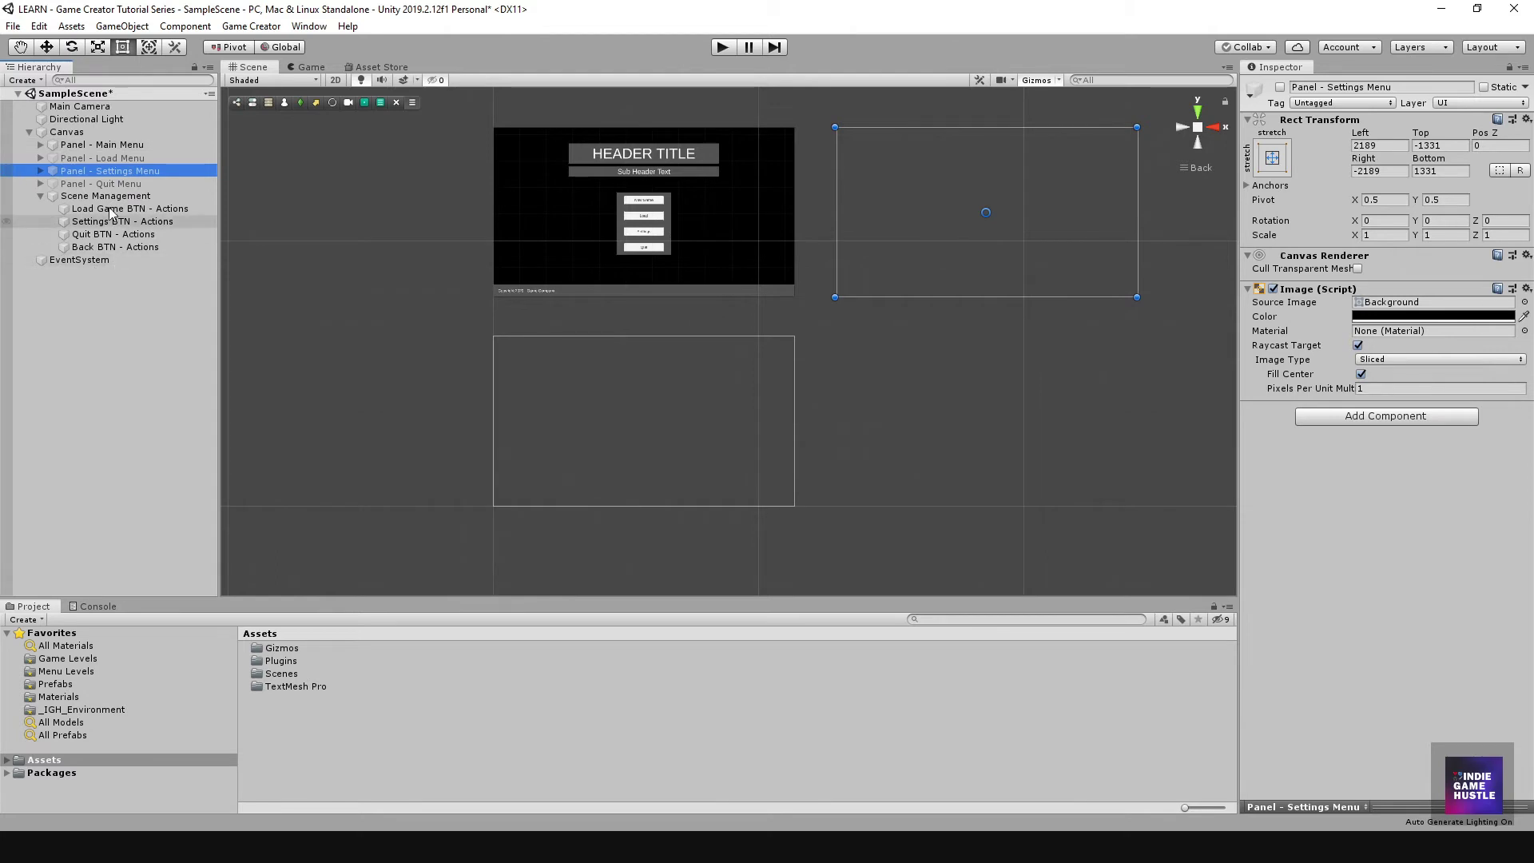
# Step: Activate Panel - Quit Menu and frame it in the scene
pyautogui.click(88, 183)
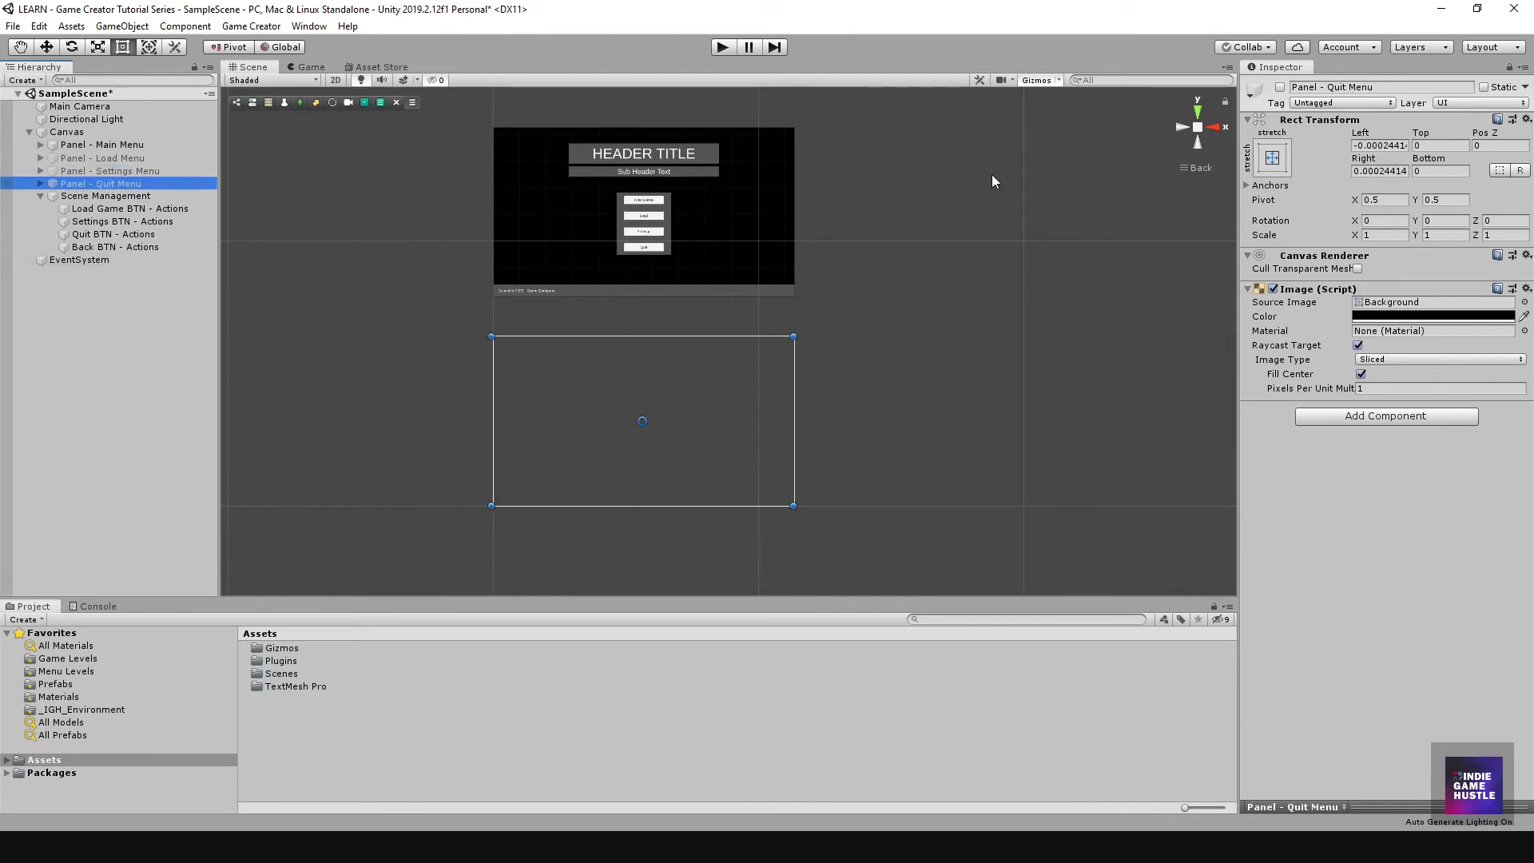
pyautogui.click(1280, 87)
pyautogui.scroll(8, 768, 428)
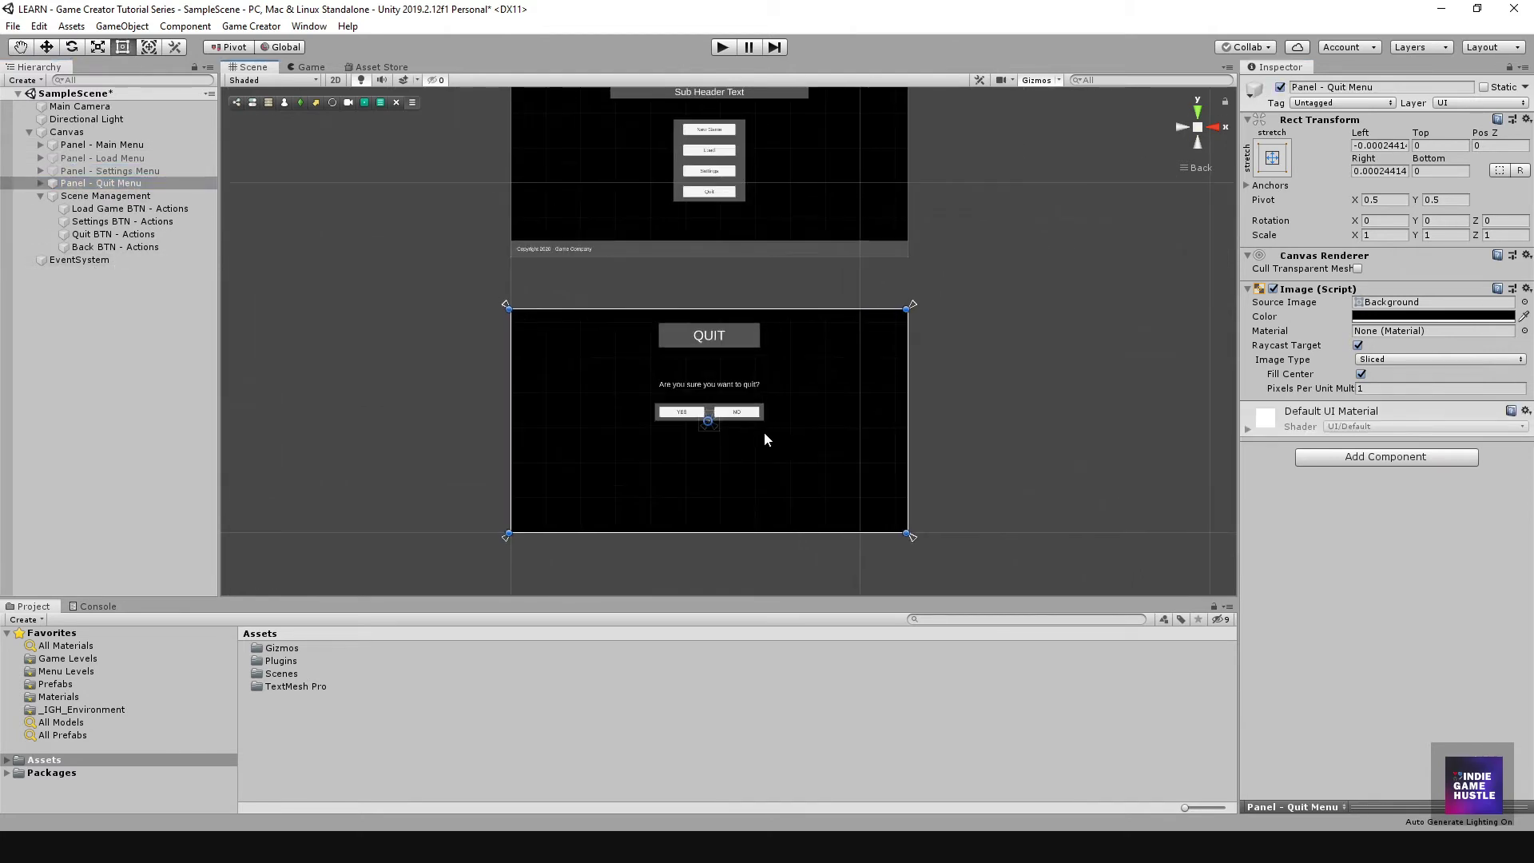
pyautogui.scroll(5, 789, 395)
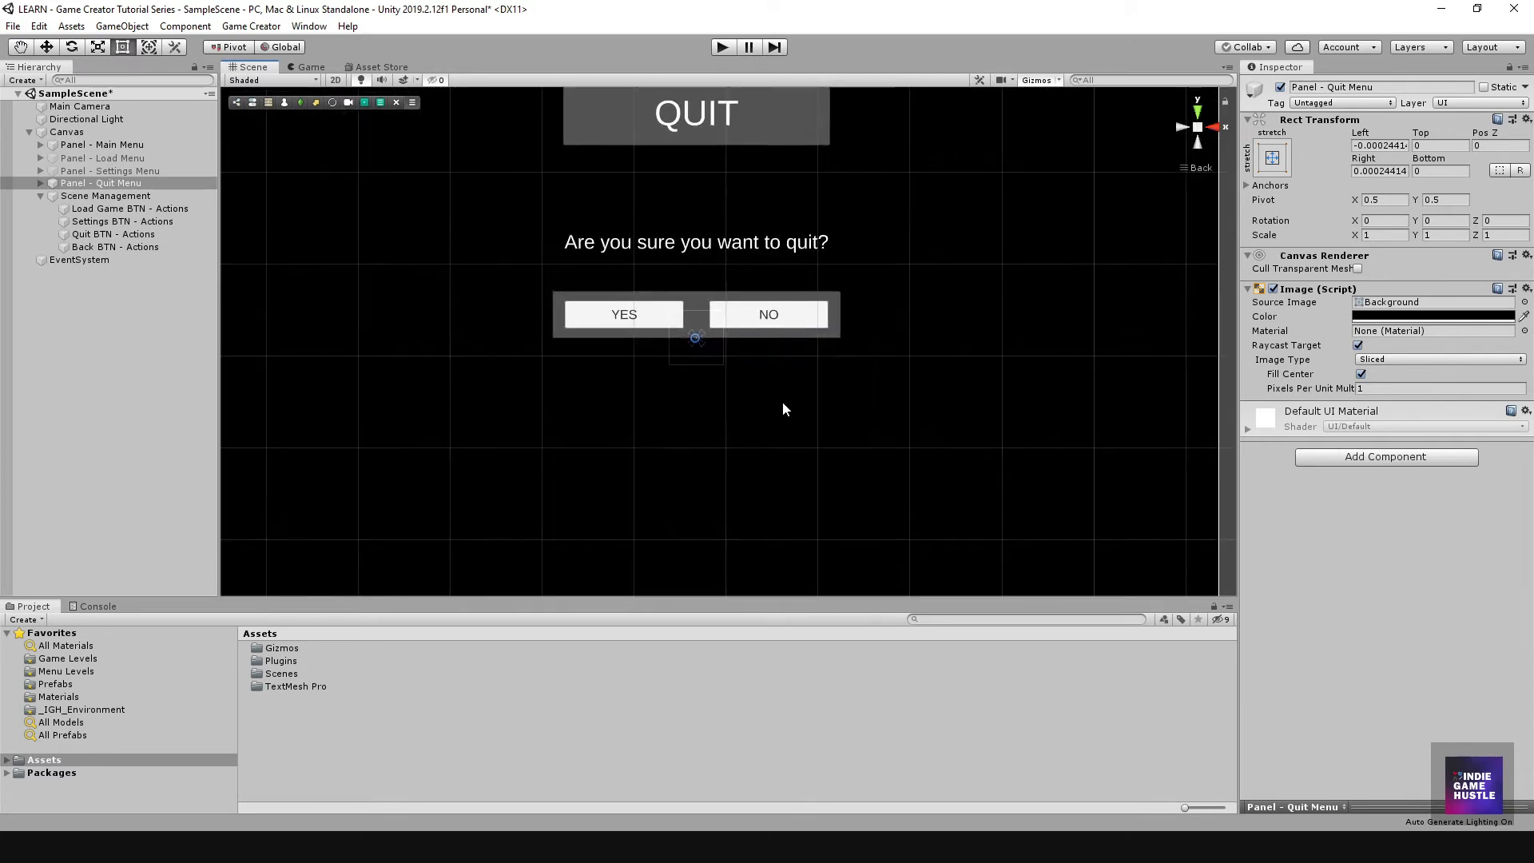
pyautogui.moveTo(679, 346); pyautogui.dragTo(658, 391, button='middle')
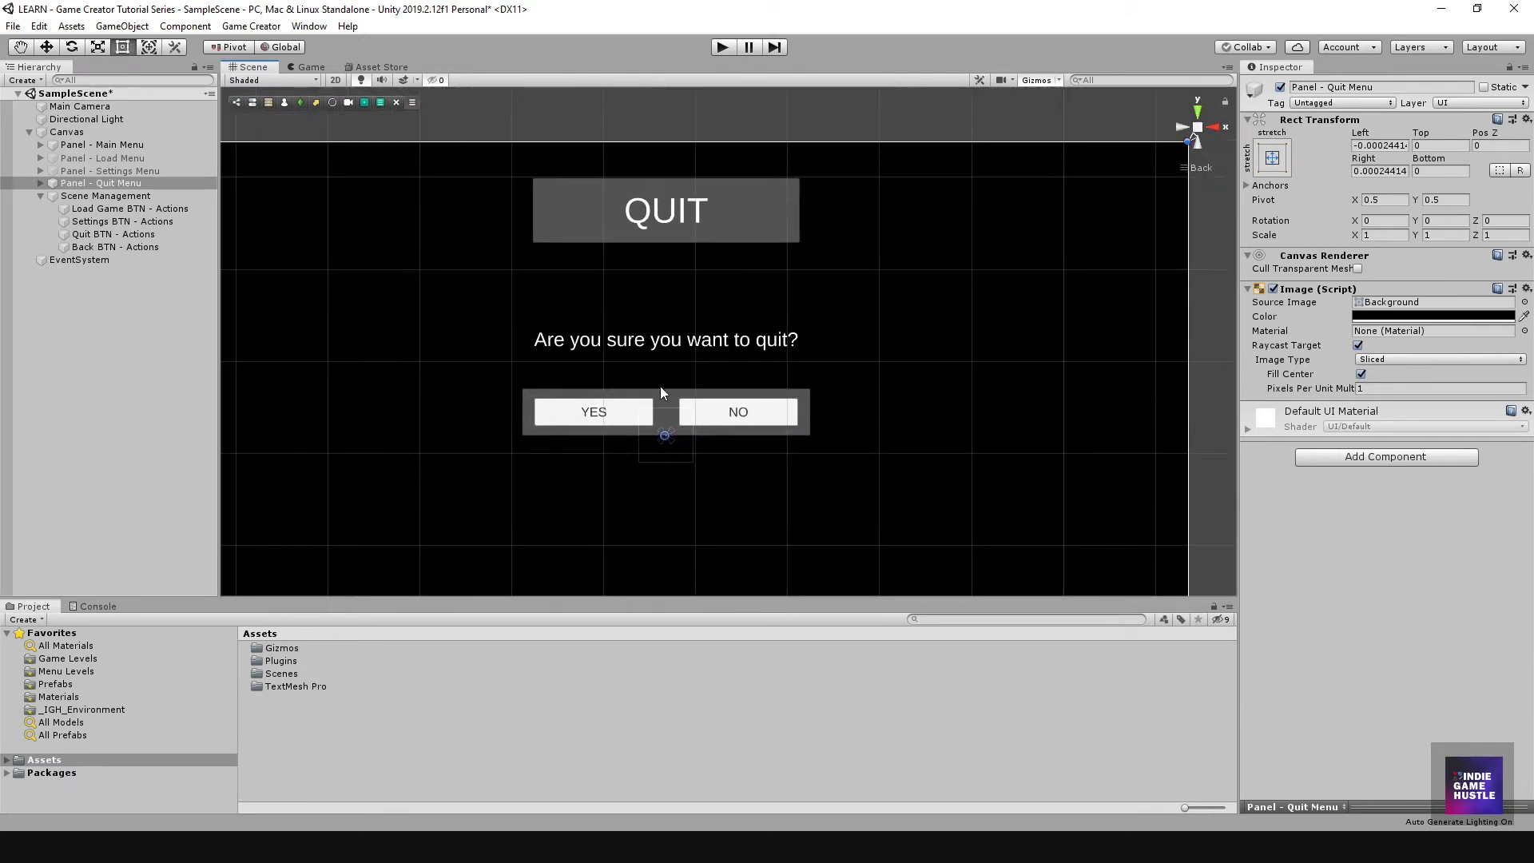
pyautogui.scroll(-5, 735, 439)
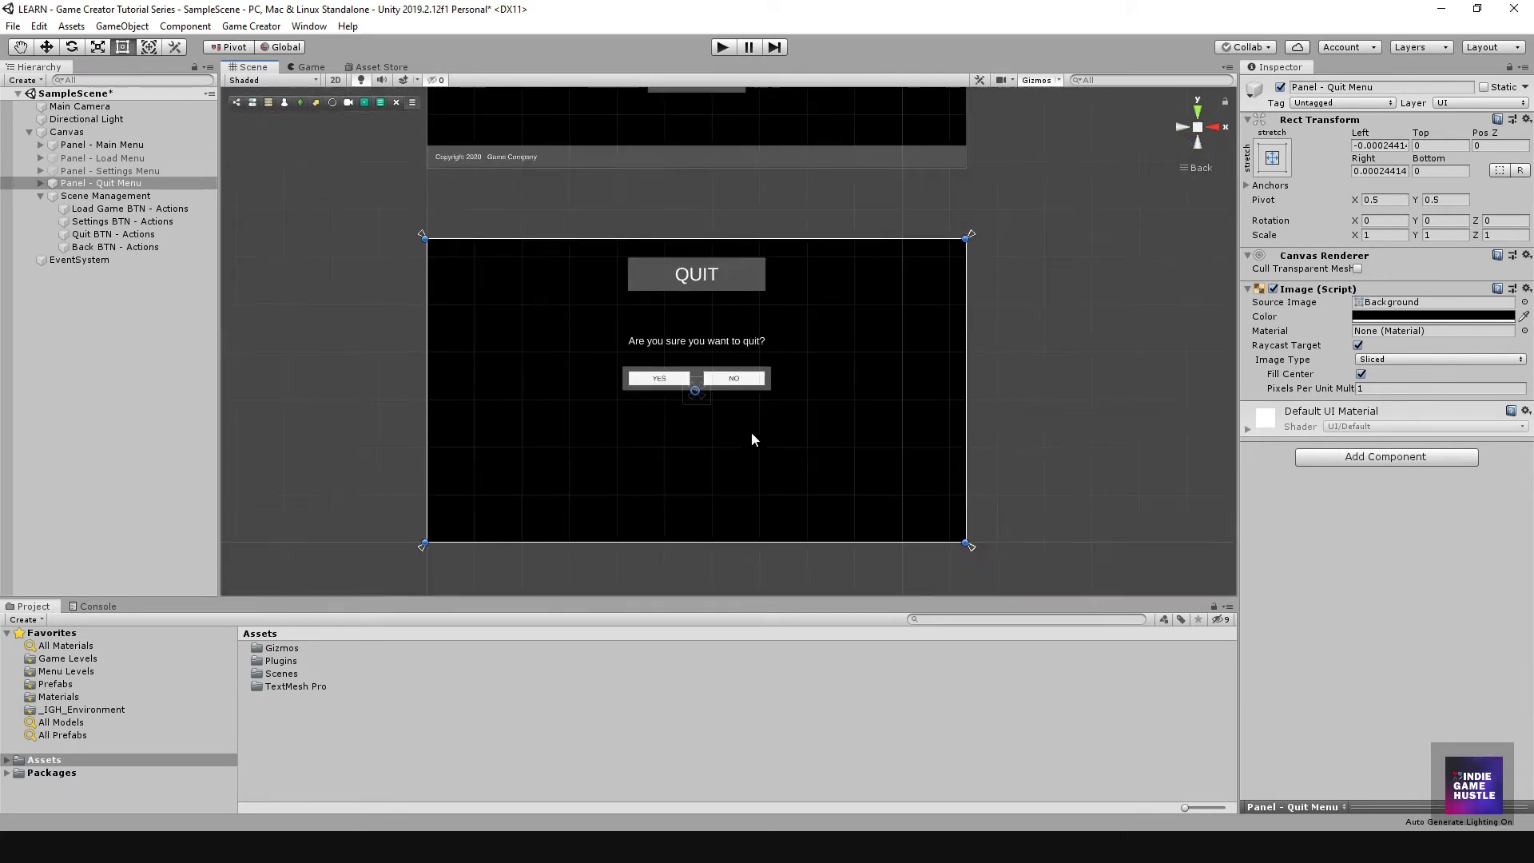
pyautogui.moveTo(751, 431); pyautogui.dragTo(731, 472, button='middle')
# Step: Assign Back BTN - Actions to the quit menu NO button's On Click event with the function Actions.Execute
pyautogui.click(103, 247)
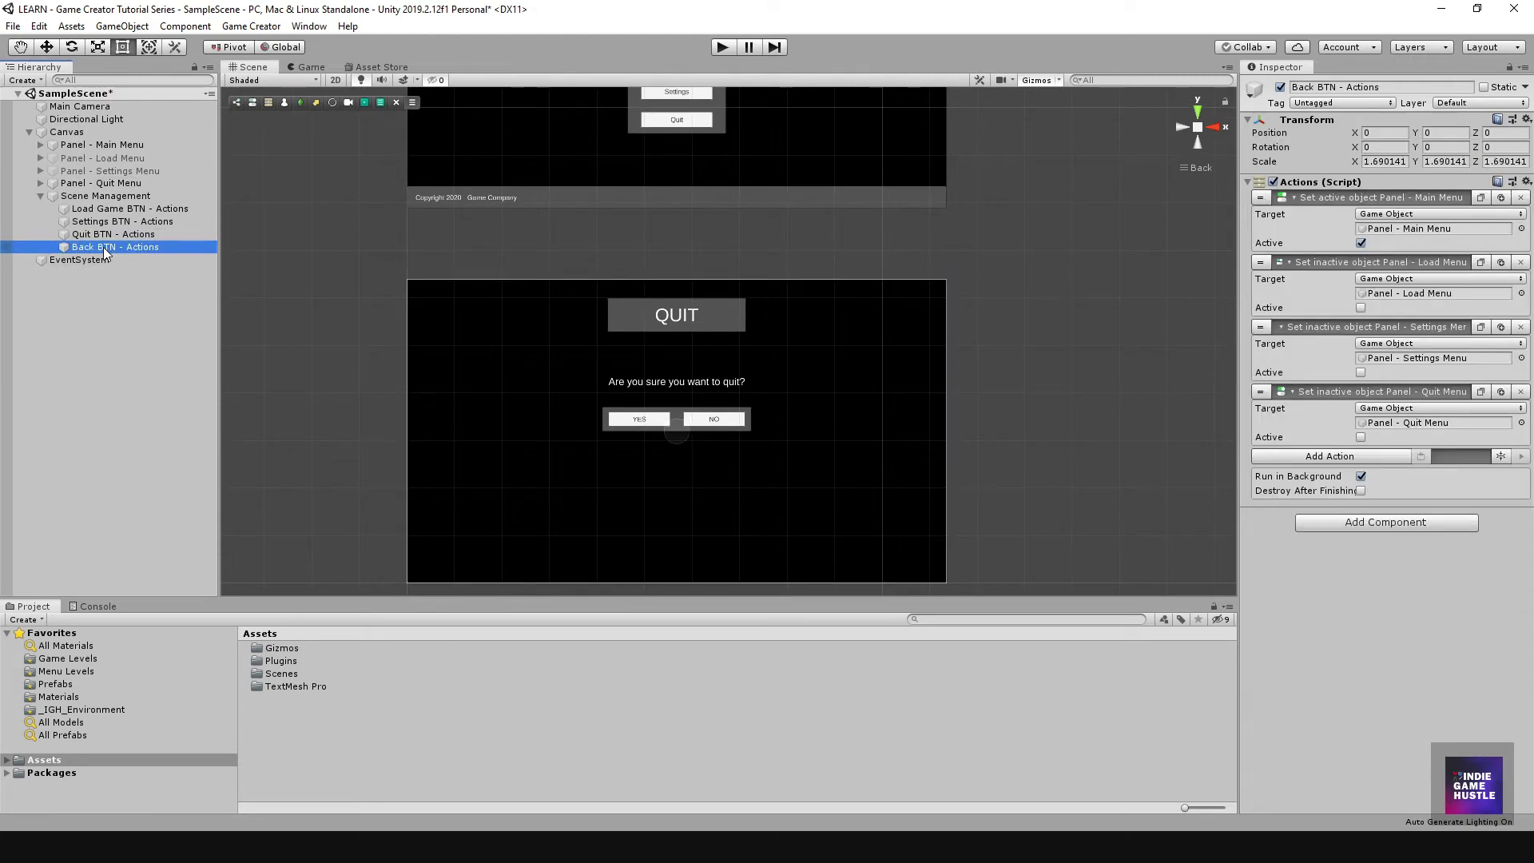
pyautogui.click(714, 419)
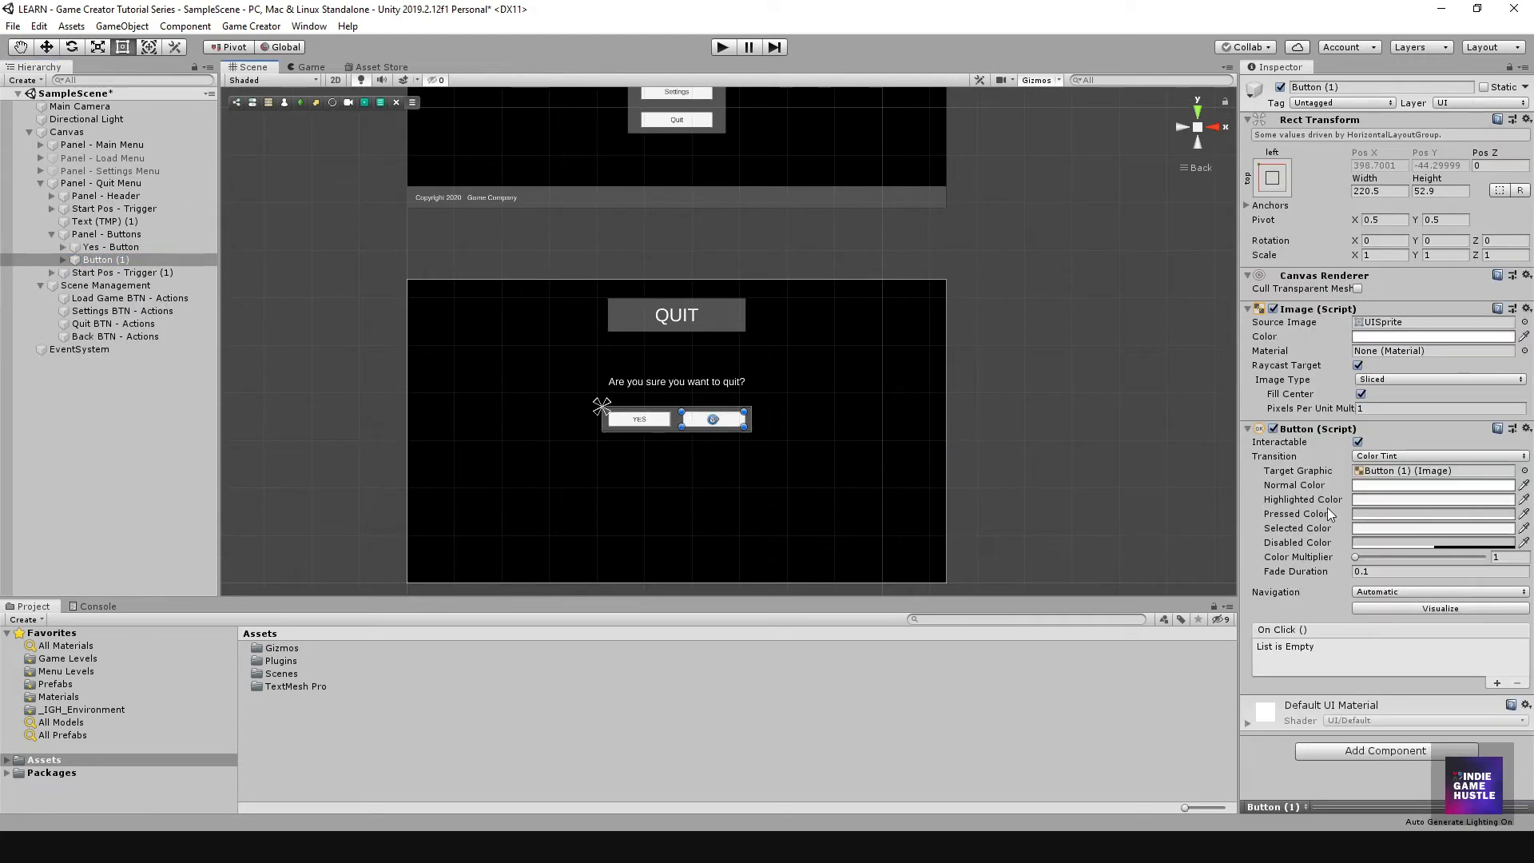
pyautogui.click(1496, 684)
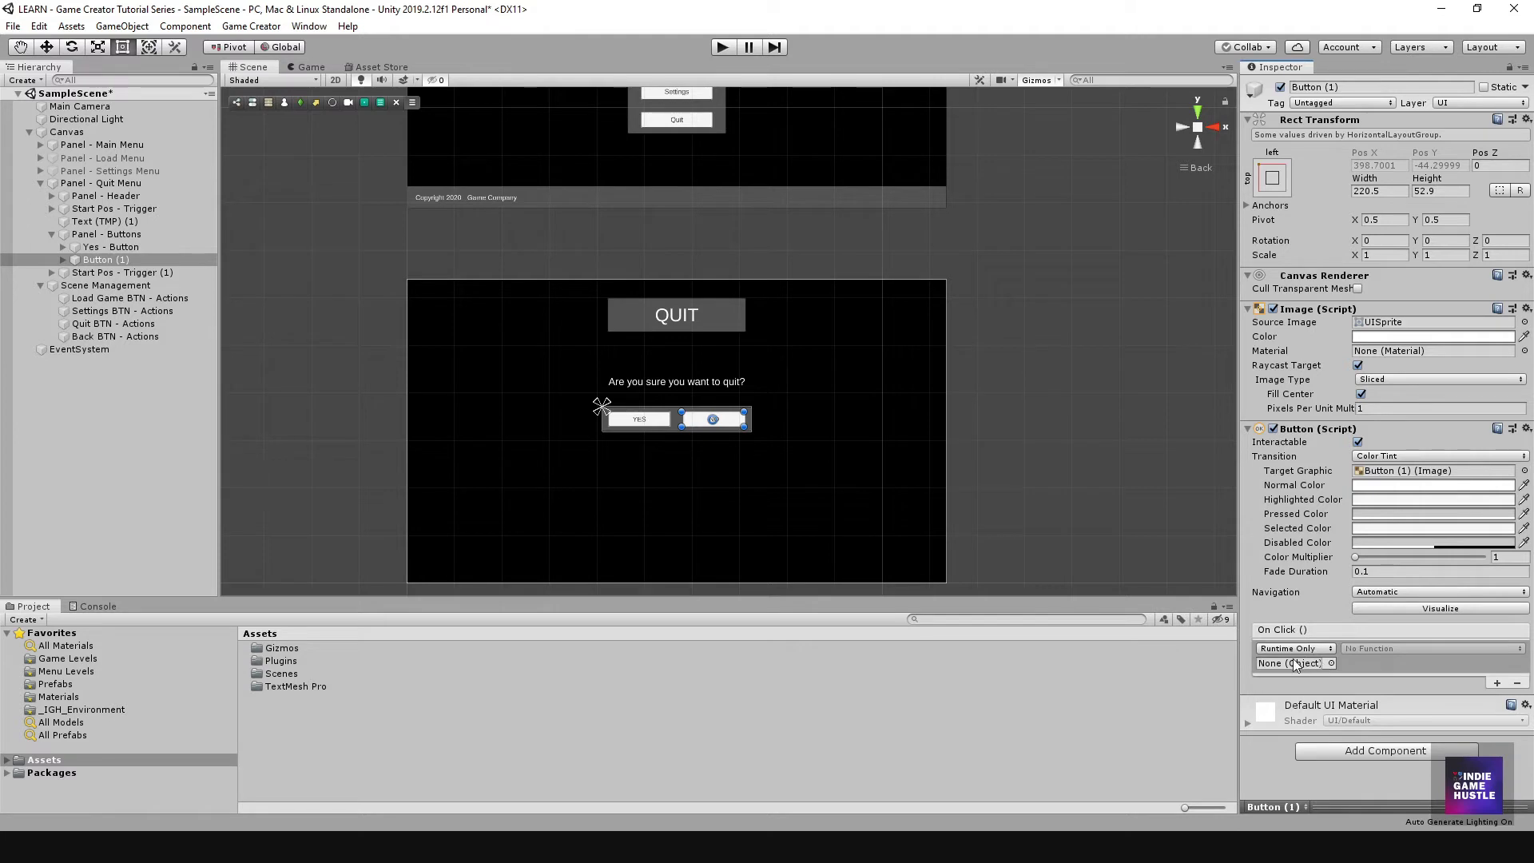
pyautogui.moveTo(112, 336); pyautogui.dragTo(1294, 663)
pyautogui.click(1387, 649)
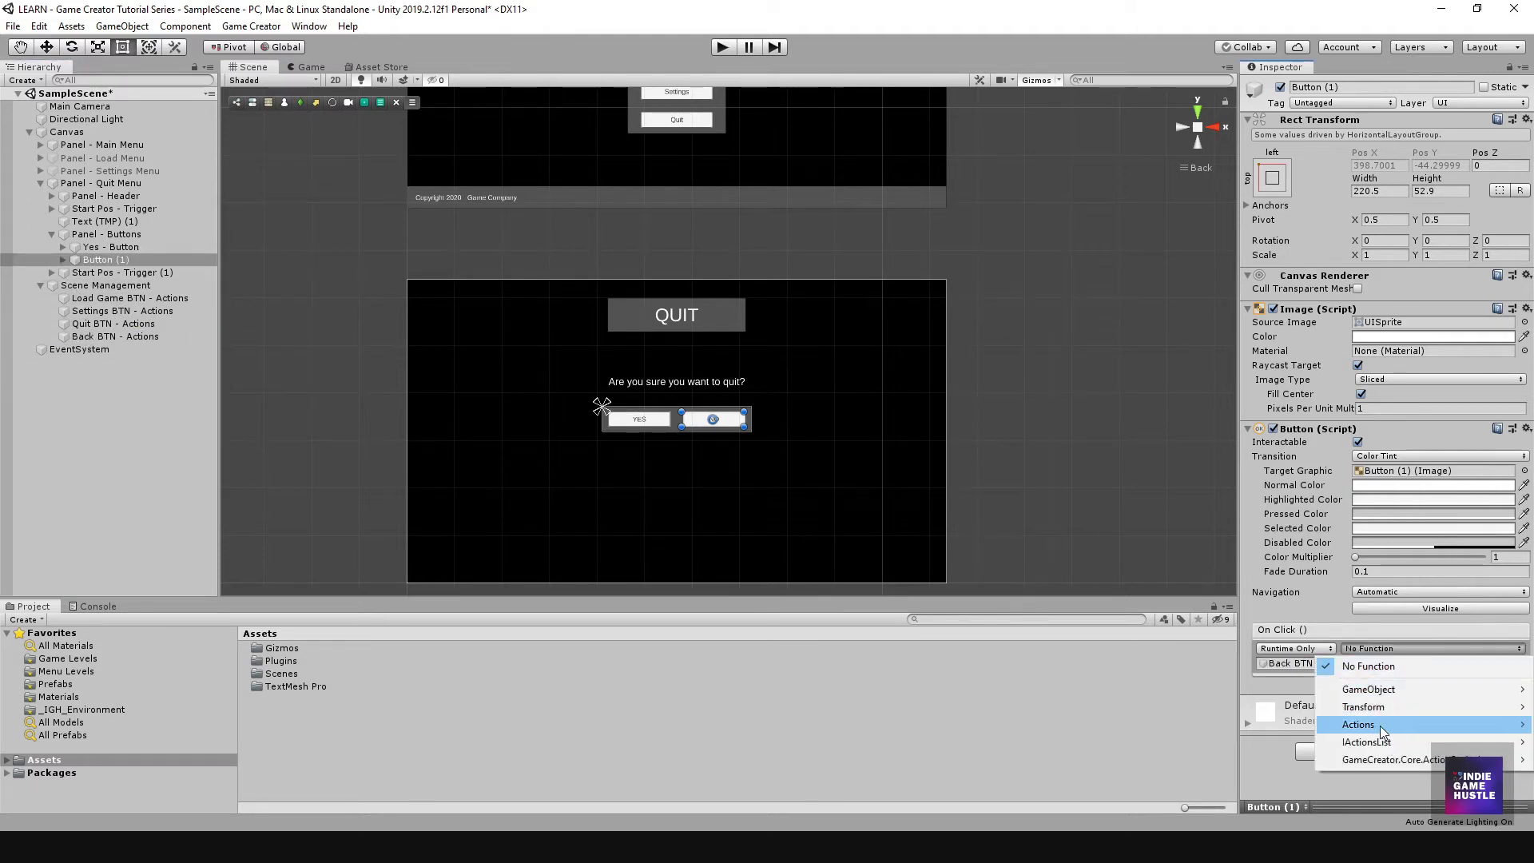
pyautogui.moveTo(1383, 726)
pyautogui.click(1176, 584)
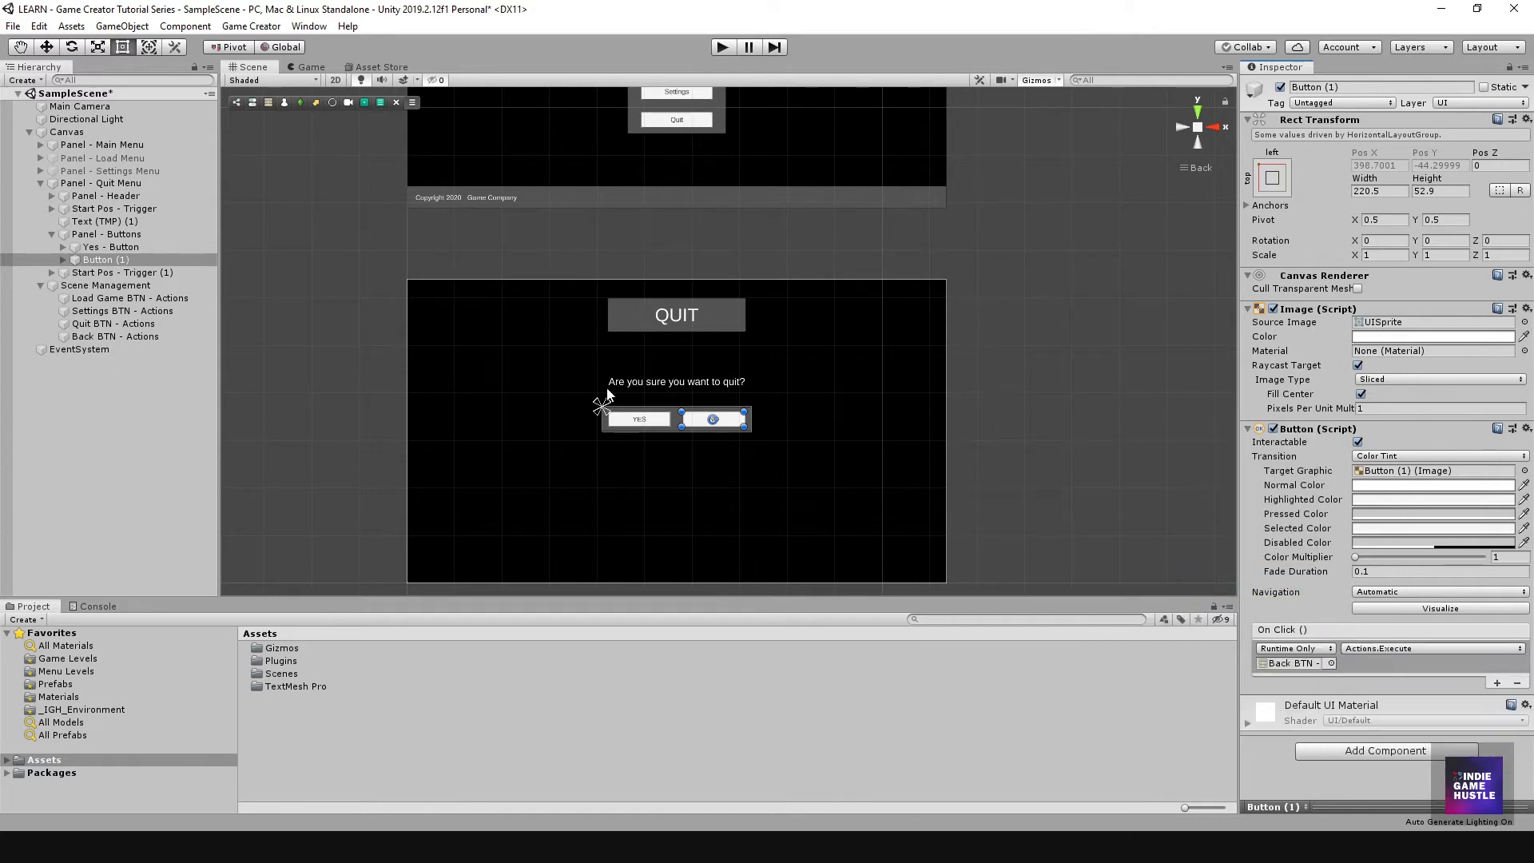
pyautogui.click(631, 421)
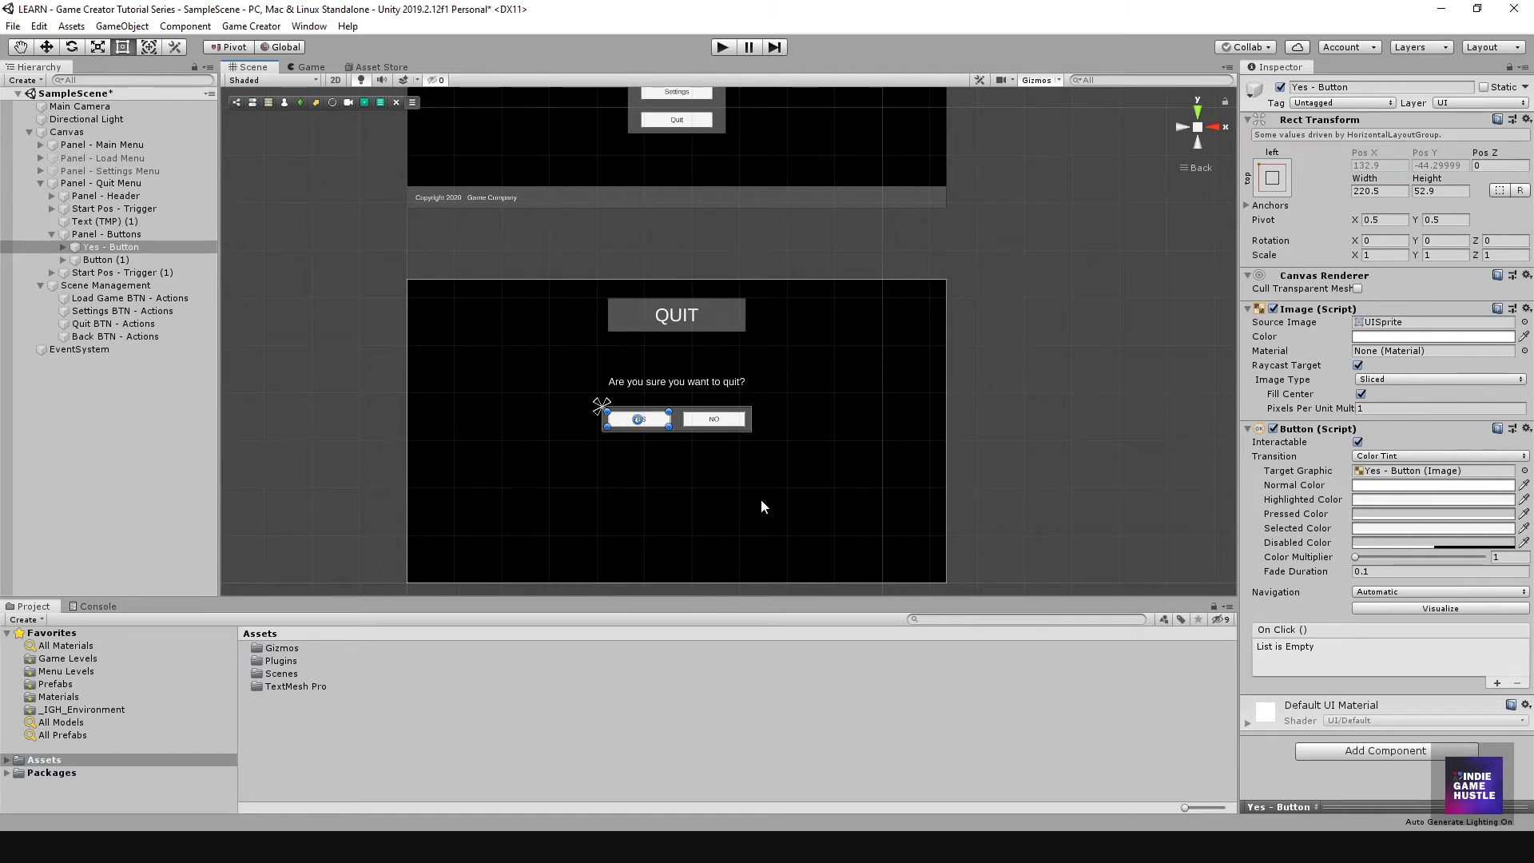
pyautogui.scroll(5, 761, 498)
pyautogui.moveTo(740, 492)
pyautogui.mouseDown(button='middle')
pyautogui.moveTo(760, 448)
pyautogui.moveTo(750, 476)
pyautogui.mouseUp(button='middle')
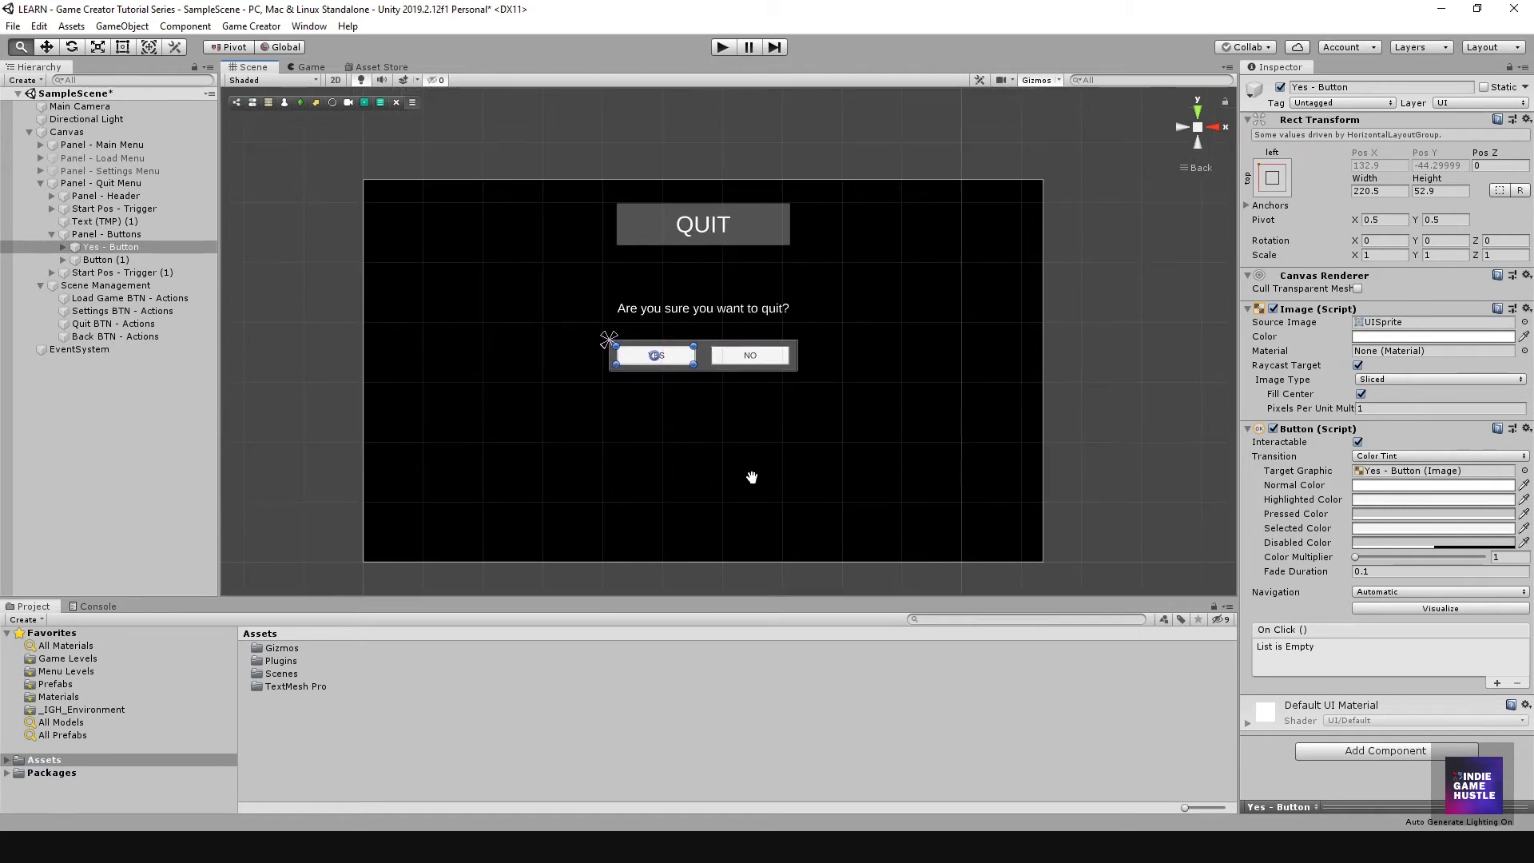
pyautogui.click(96, 382)
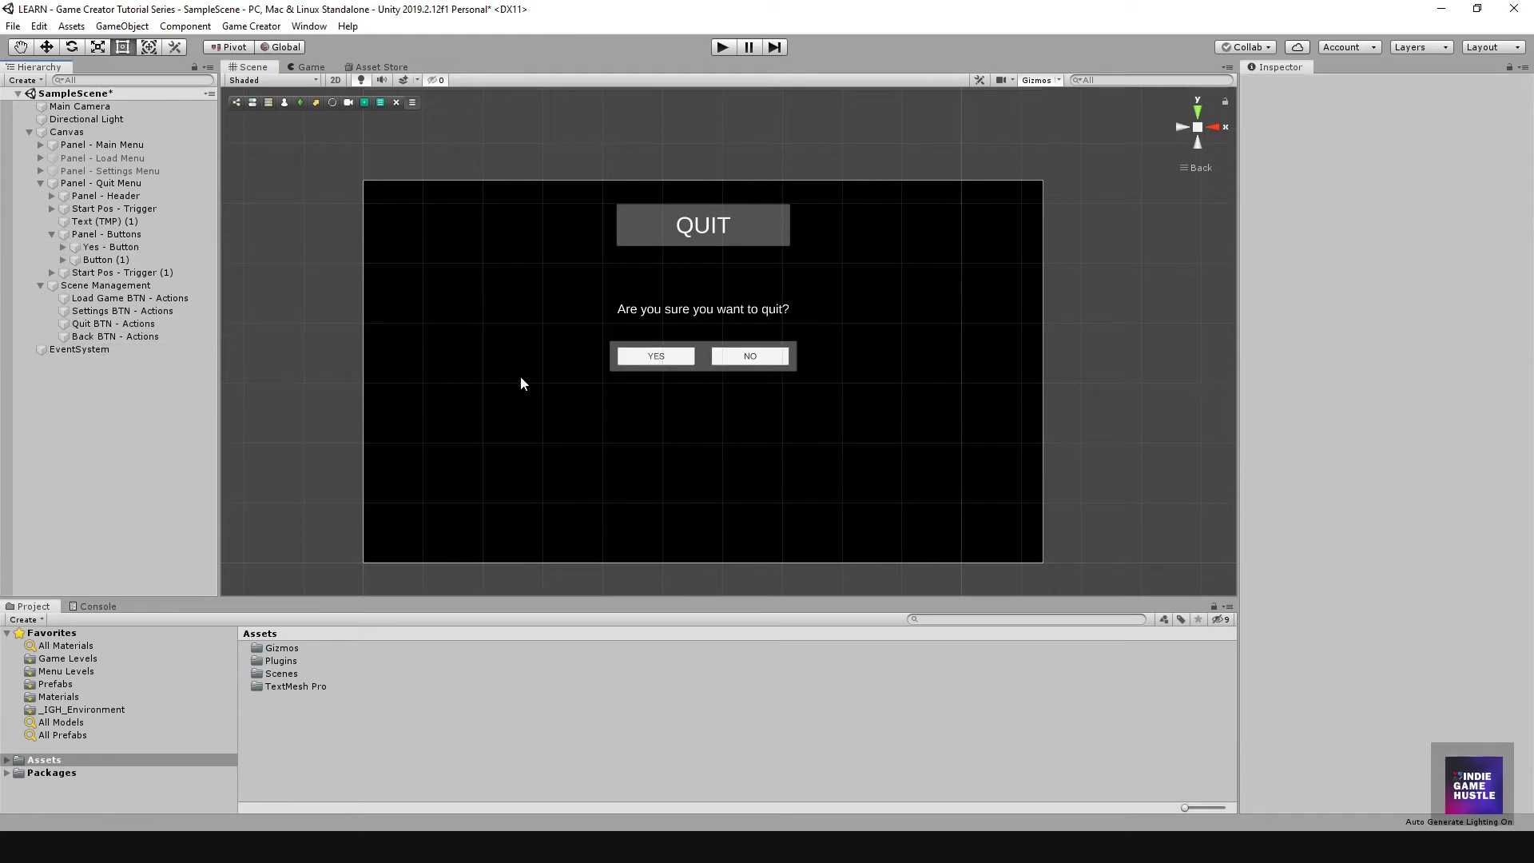
# Step: Duplicate Back BTN - Actions under Scene Management and rename the copy Yes BTN - Actions
pyautogui.click(109, 337)
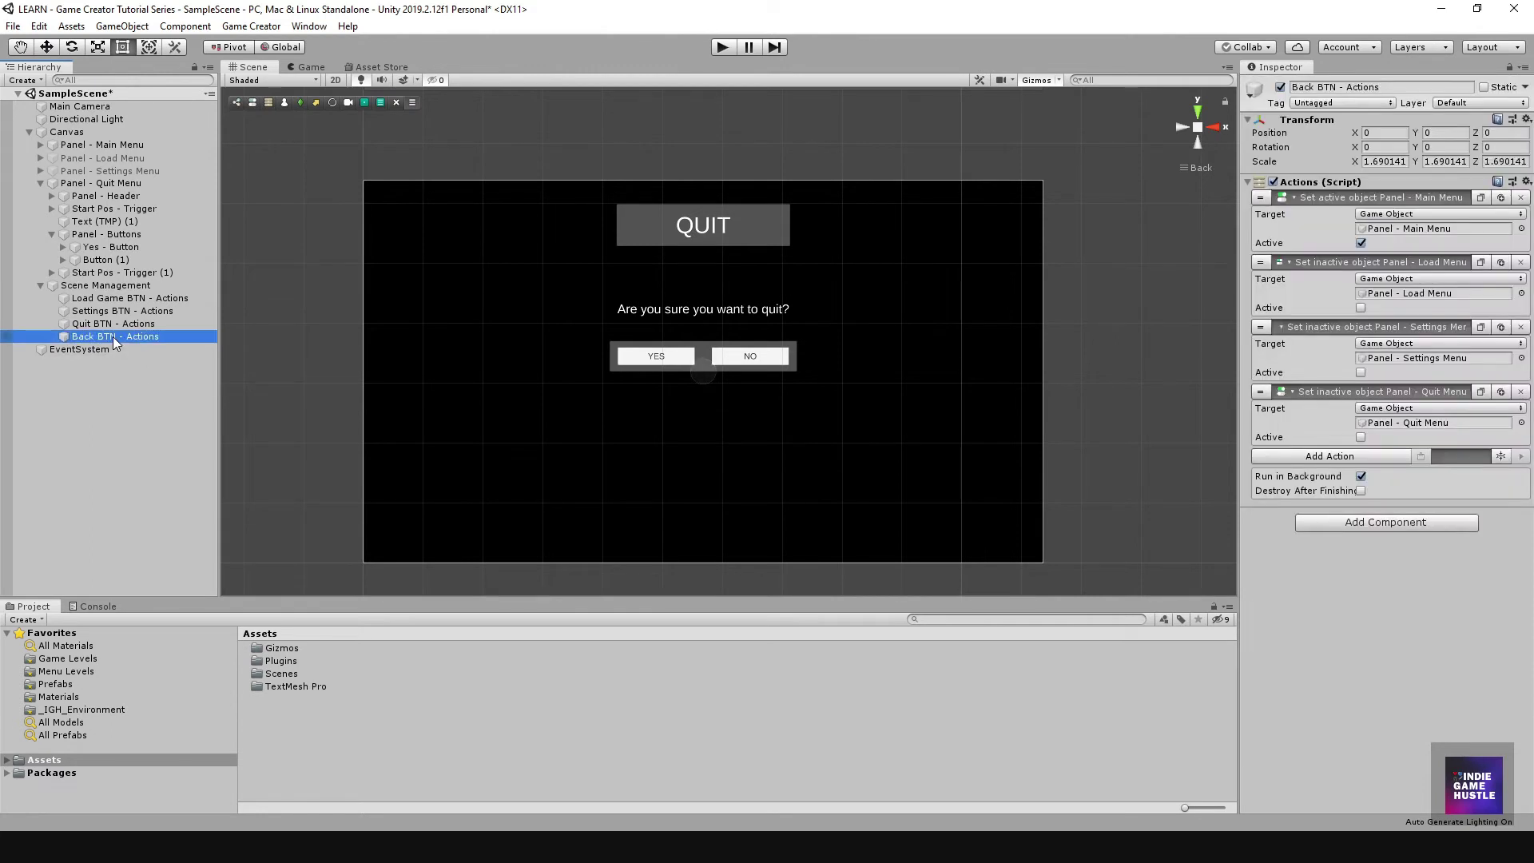
pyautogui.hotkey('ctrl', 'd')
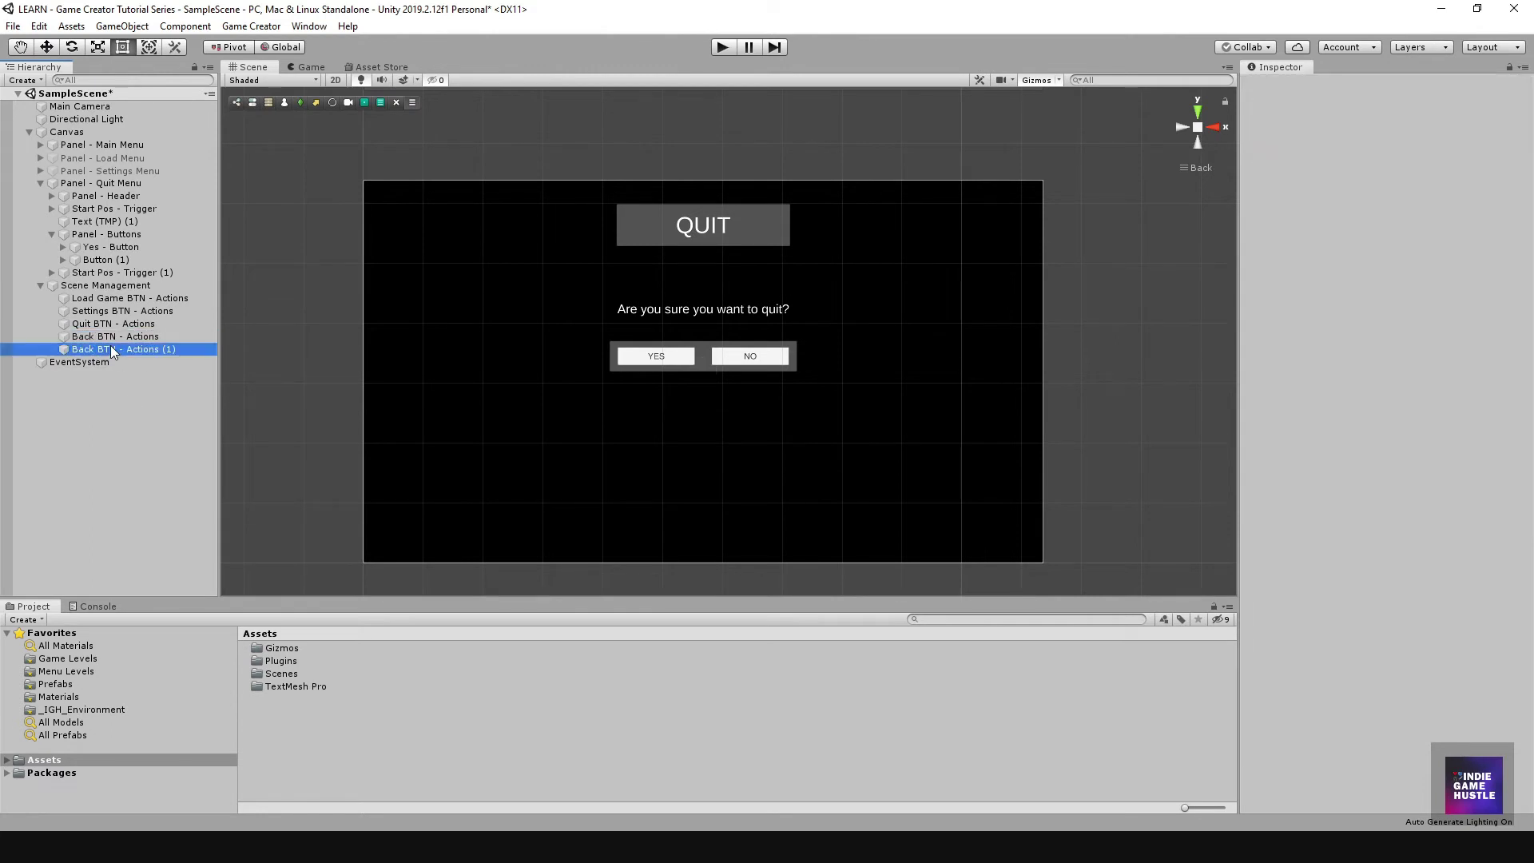
pyautogui.click(108, 355)
pyautogui.click(98, 351)
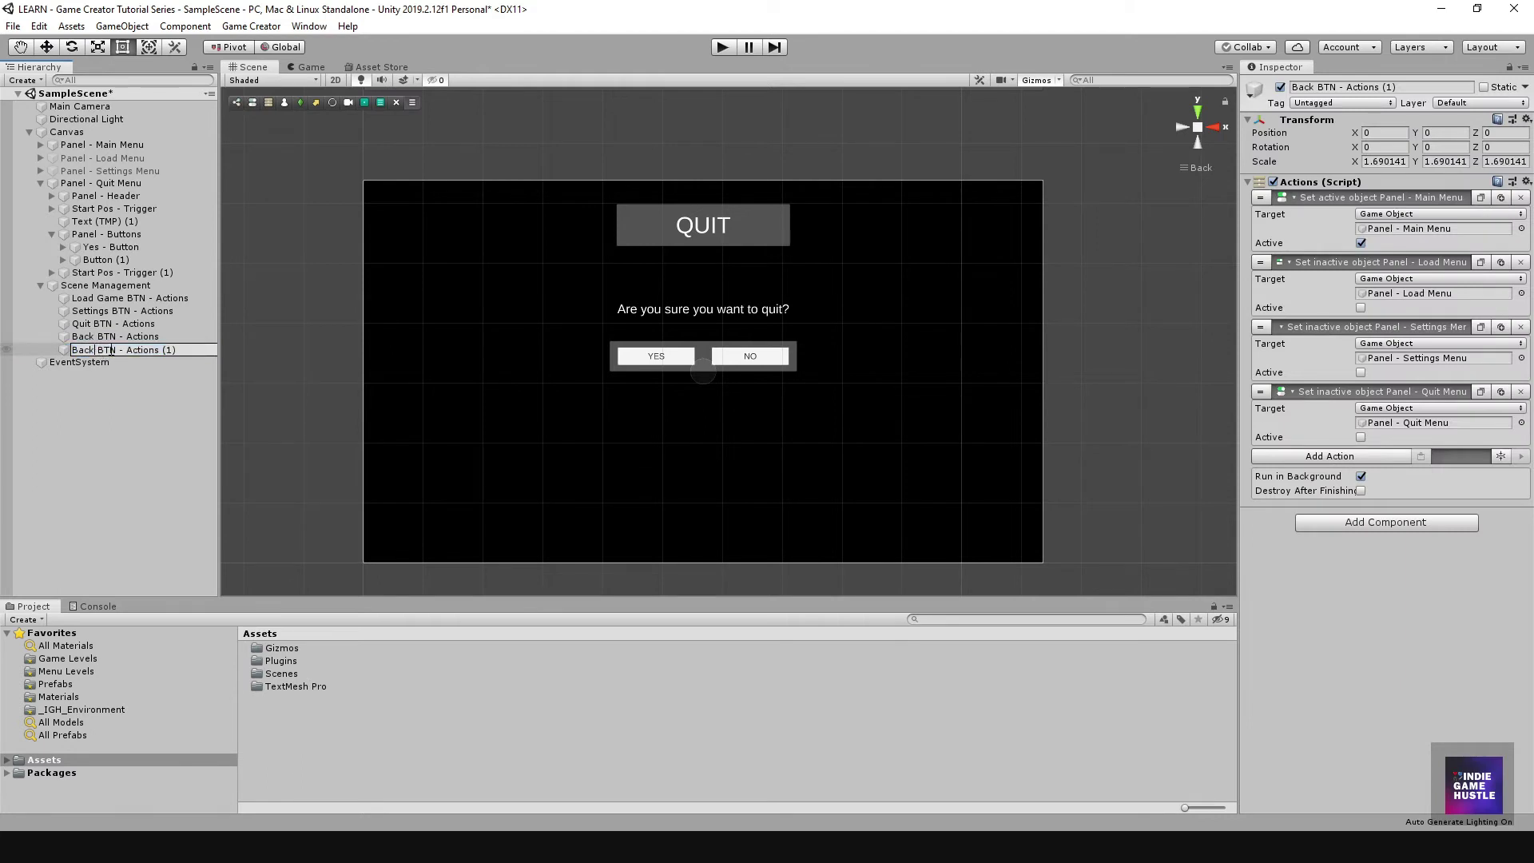
pyautogui.press('BackSpace')
pyautogui.press('BackSpace')
pyautogui.press('BackSpace')
pyautogui.press('BackSpace')
pyautogui.write('Yes')
pyautogui.click(137, 348)
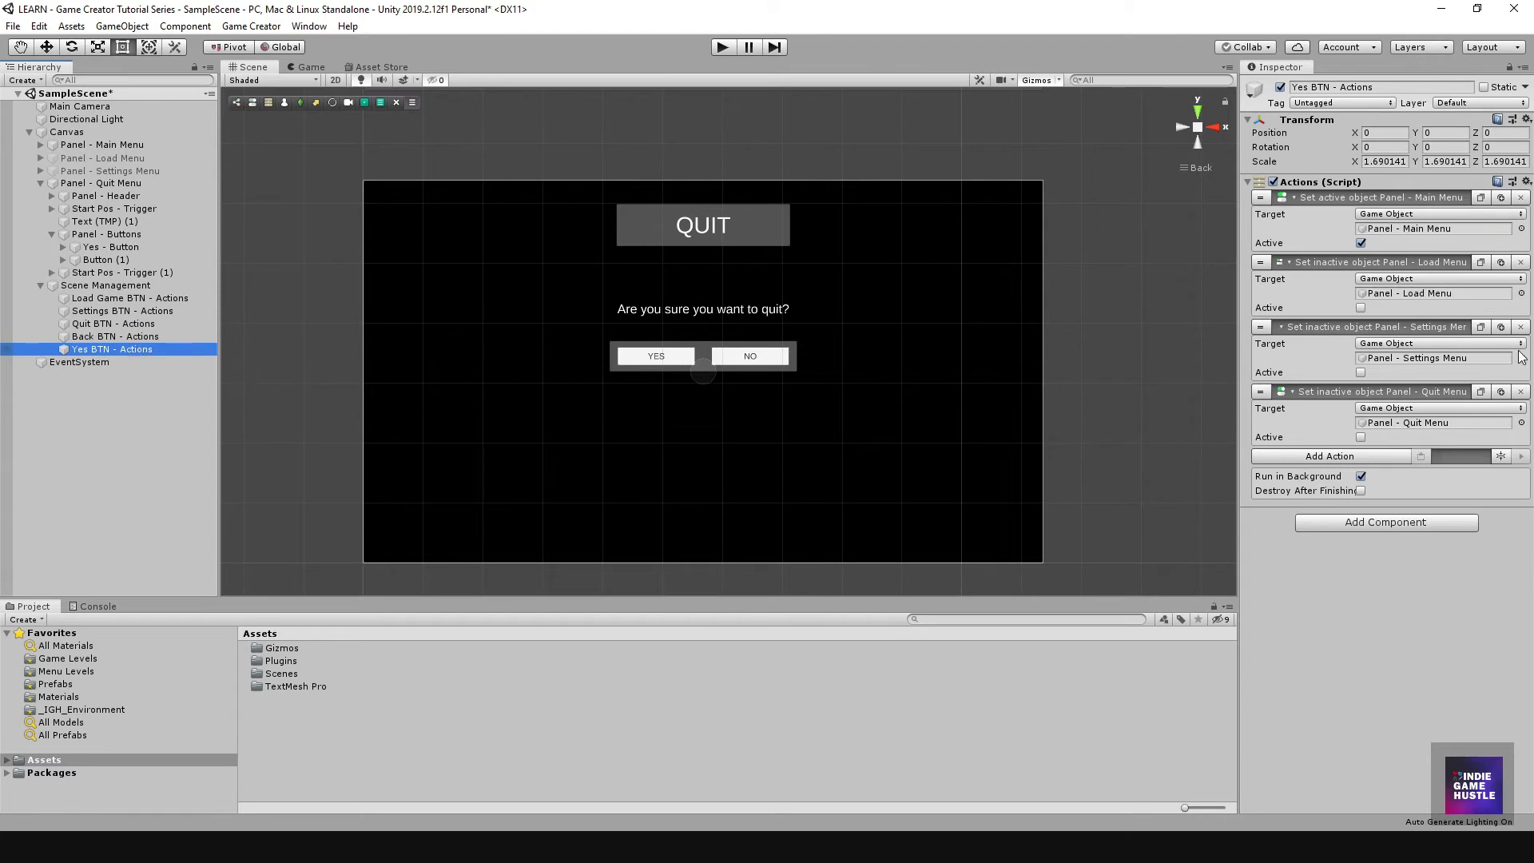
# Step: Remove all four copied set-active actions from Yes BTN - Actions
pyautogui.click(1520, 391)
pyautogui.click(1520, 327)
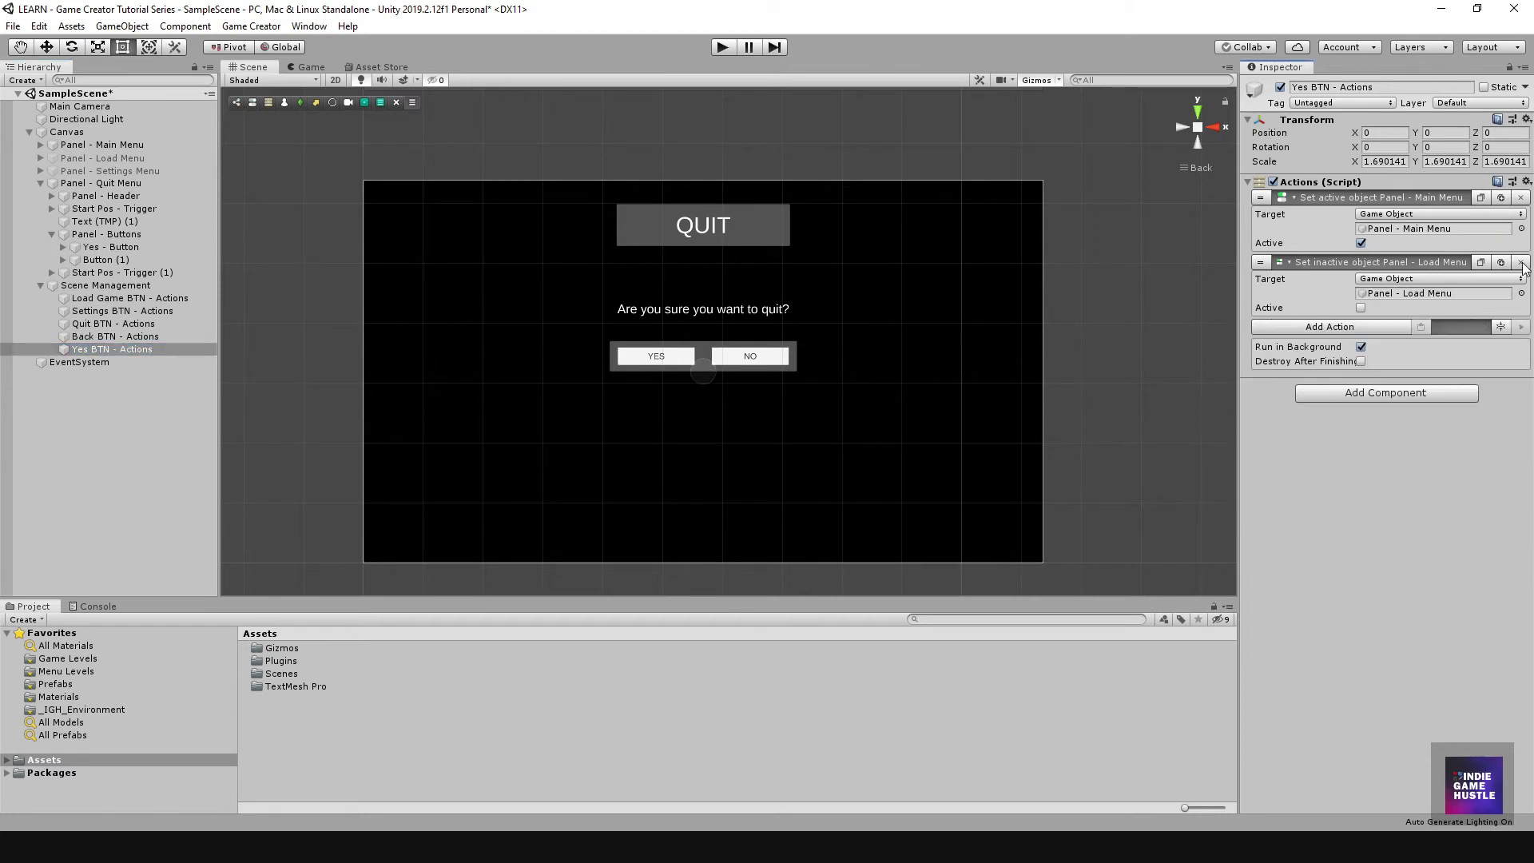
pyautogui.click(1520, 262)
pyautogui.click(1520, 198)
# Step: Add the Quit Game action from the Application category to Yes BTN - Actions
pyautogui.click(1373, 198)
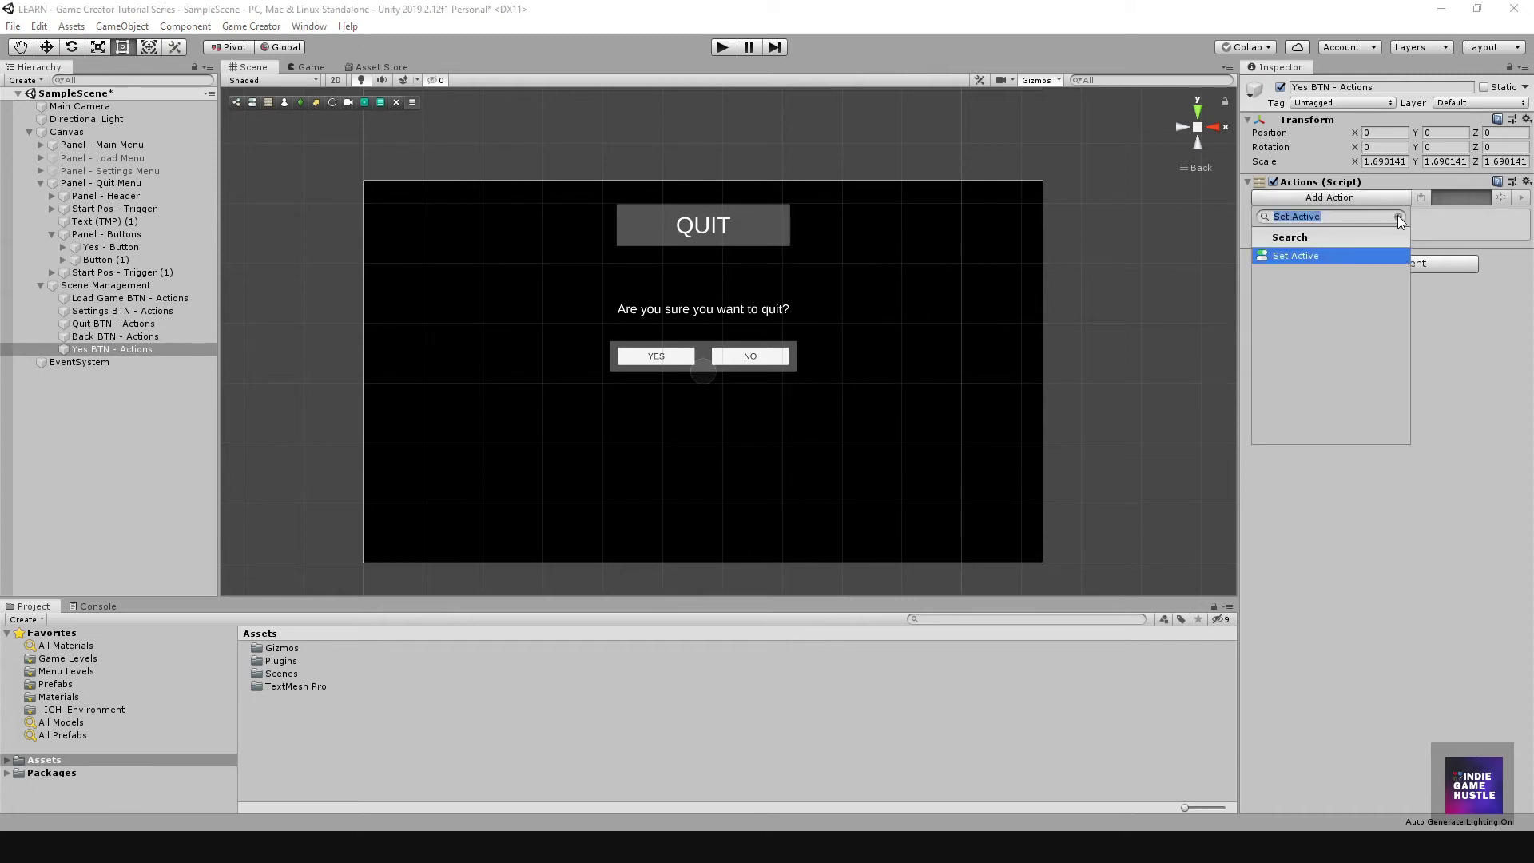
pyautogui.click(1397, 215)
pyautogui.scroll(-2, 1330, 358)
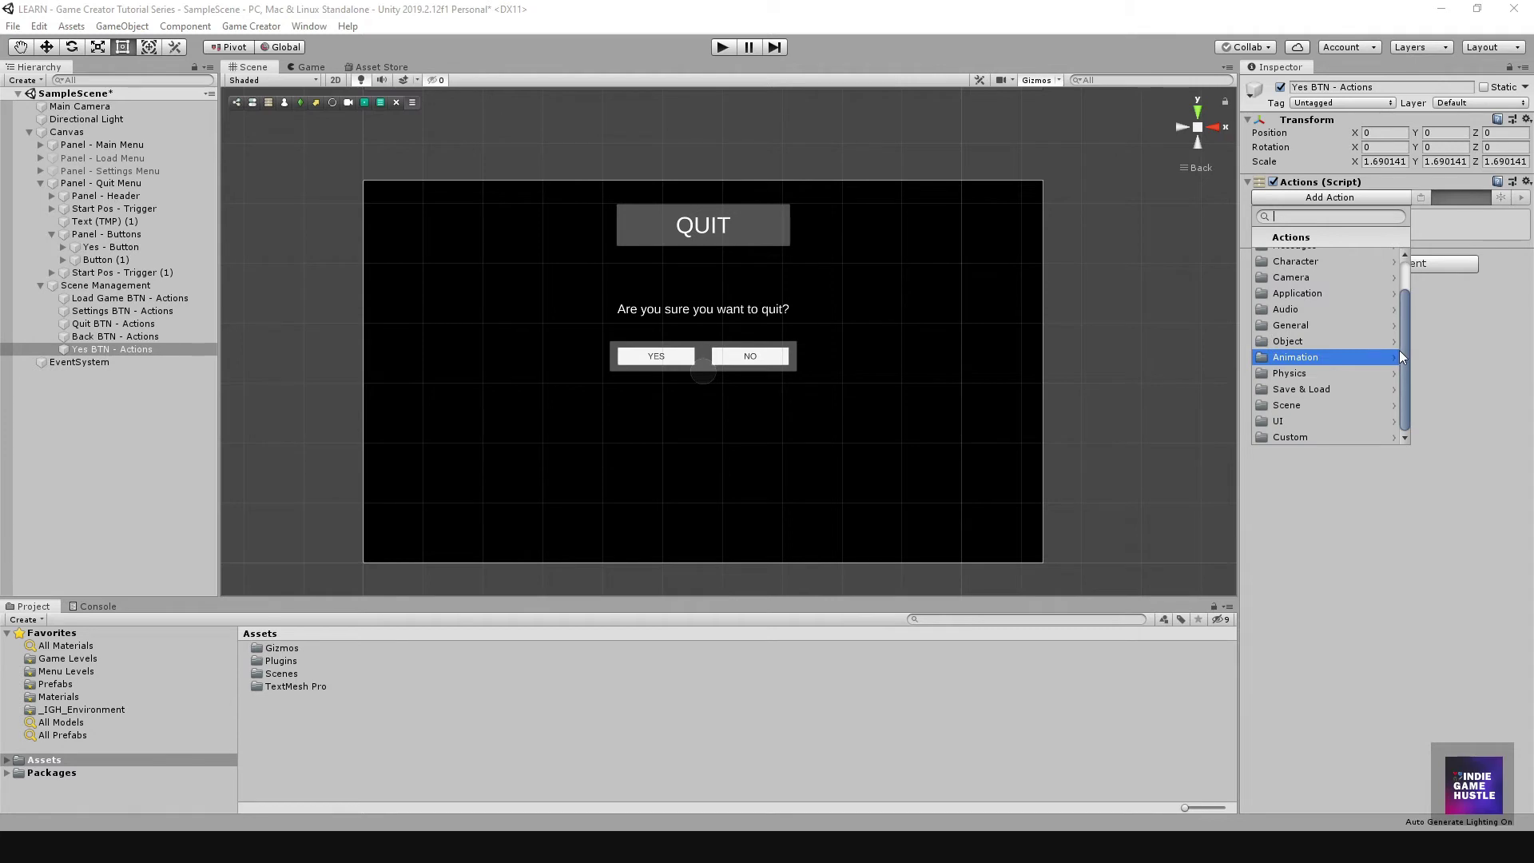
pyautogui.click(1309, 413)
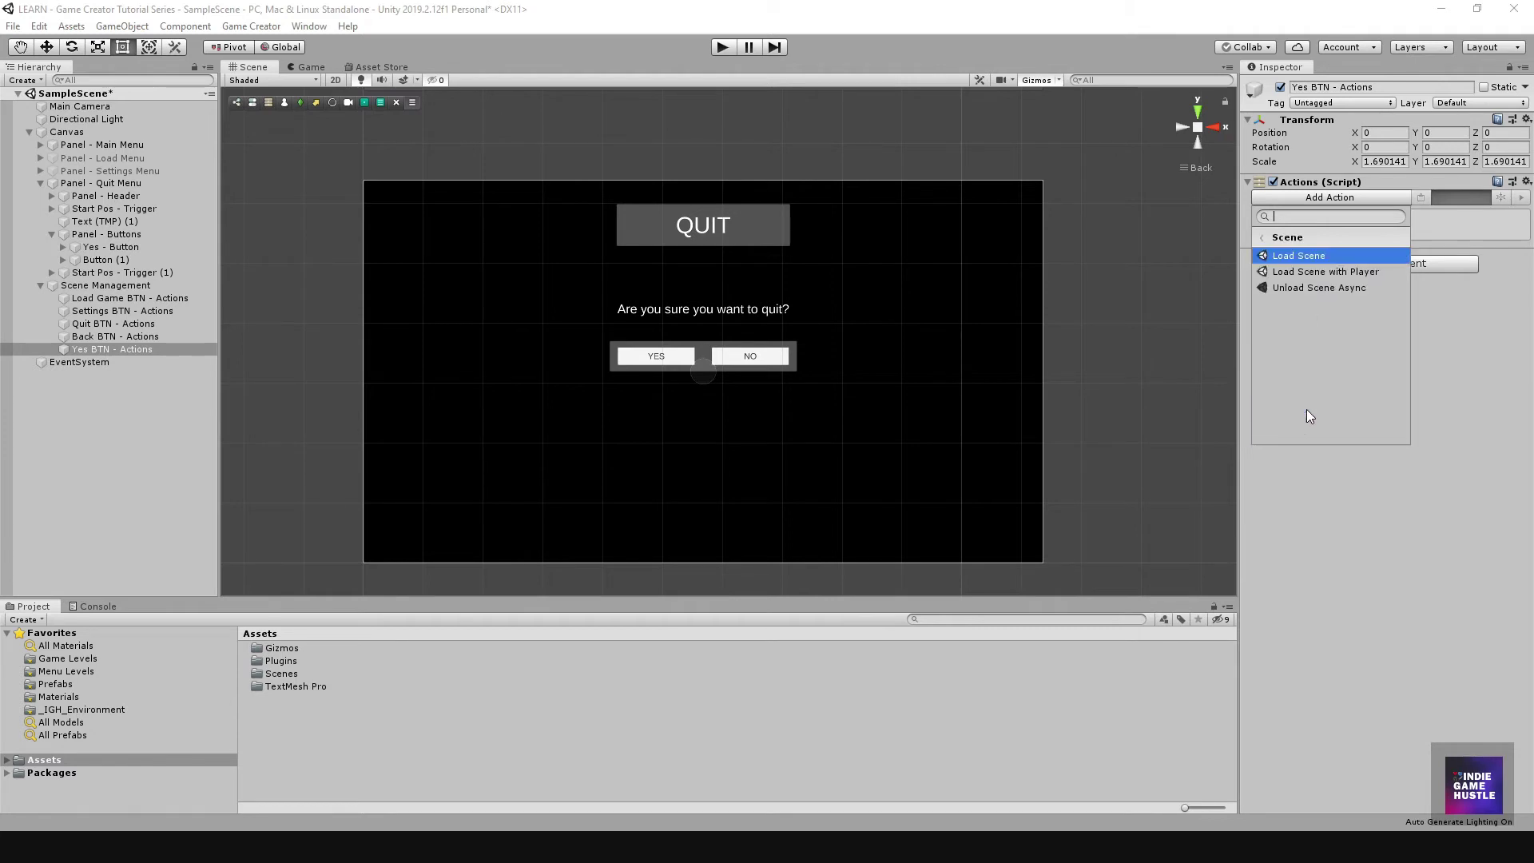
pyautogui.click(1262, 236)
pyautogui.click(1305, 336)
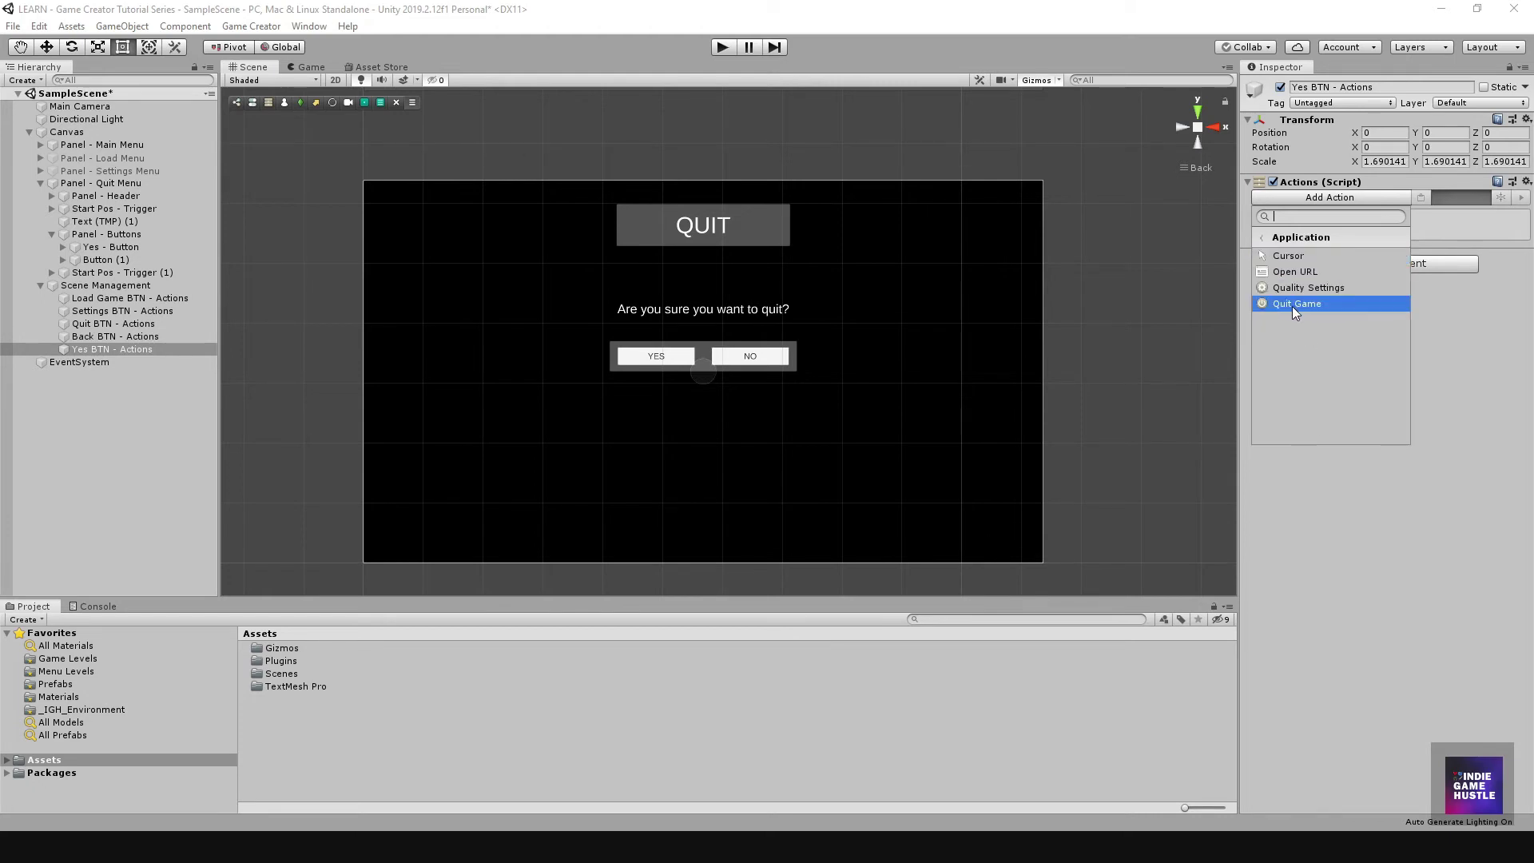
pyautogui.click(1294, 306)
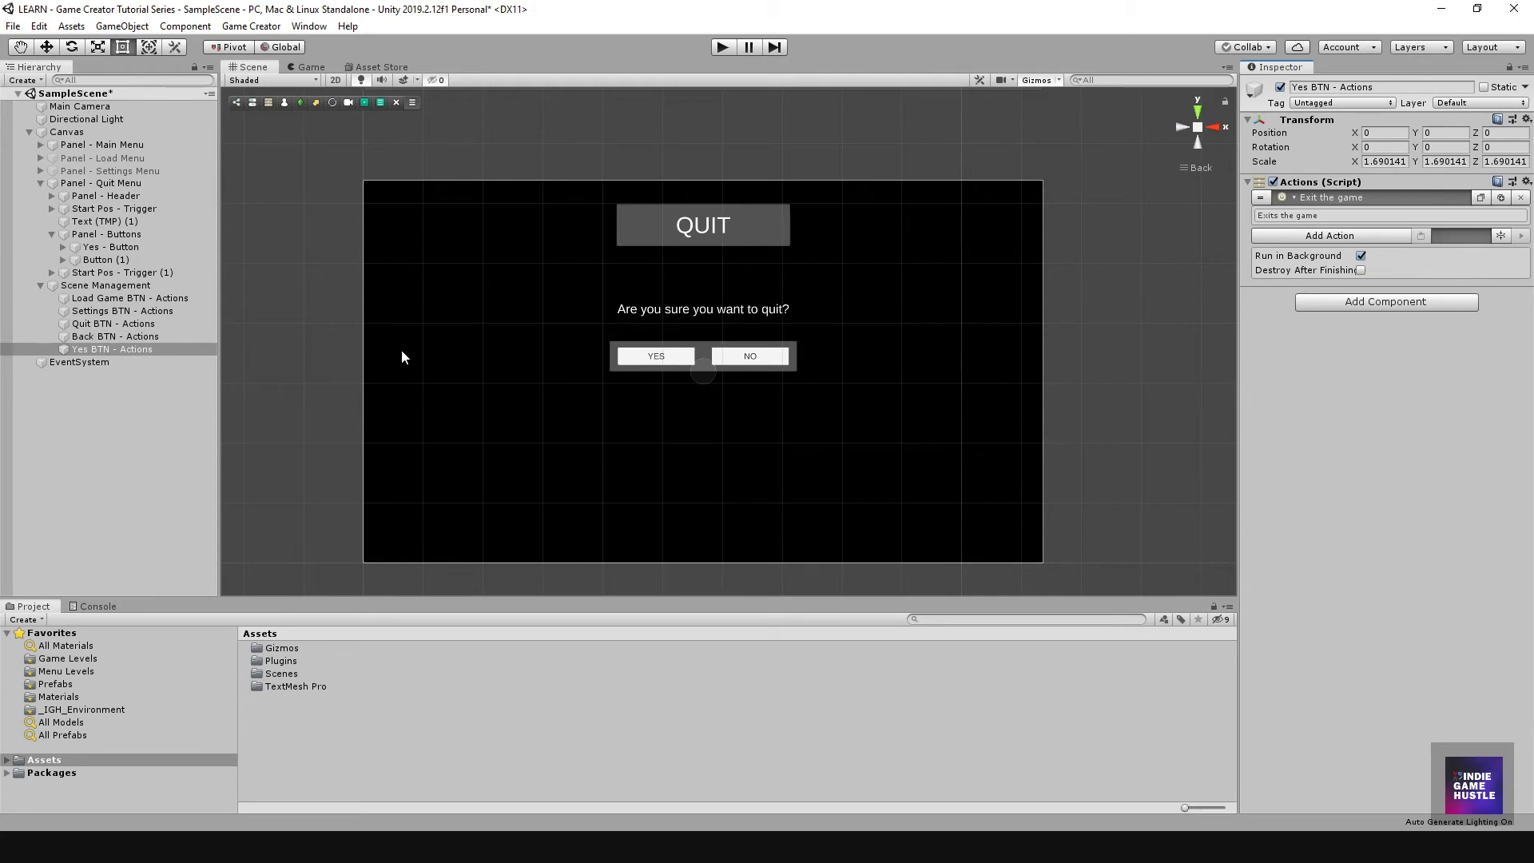
# Step: Assign Yes BTN - Actions to the quit menu YES button's On Click event with the function Actions.Execute
pyautogui.click(643, 361)
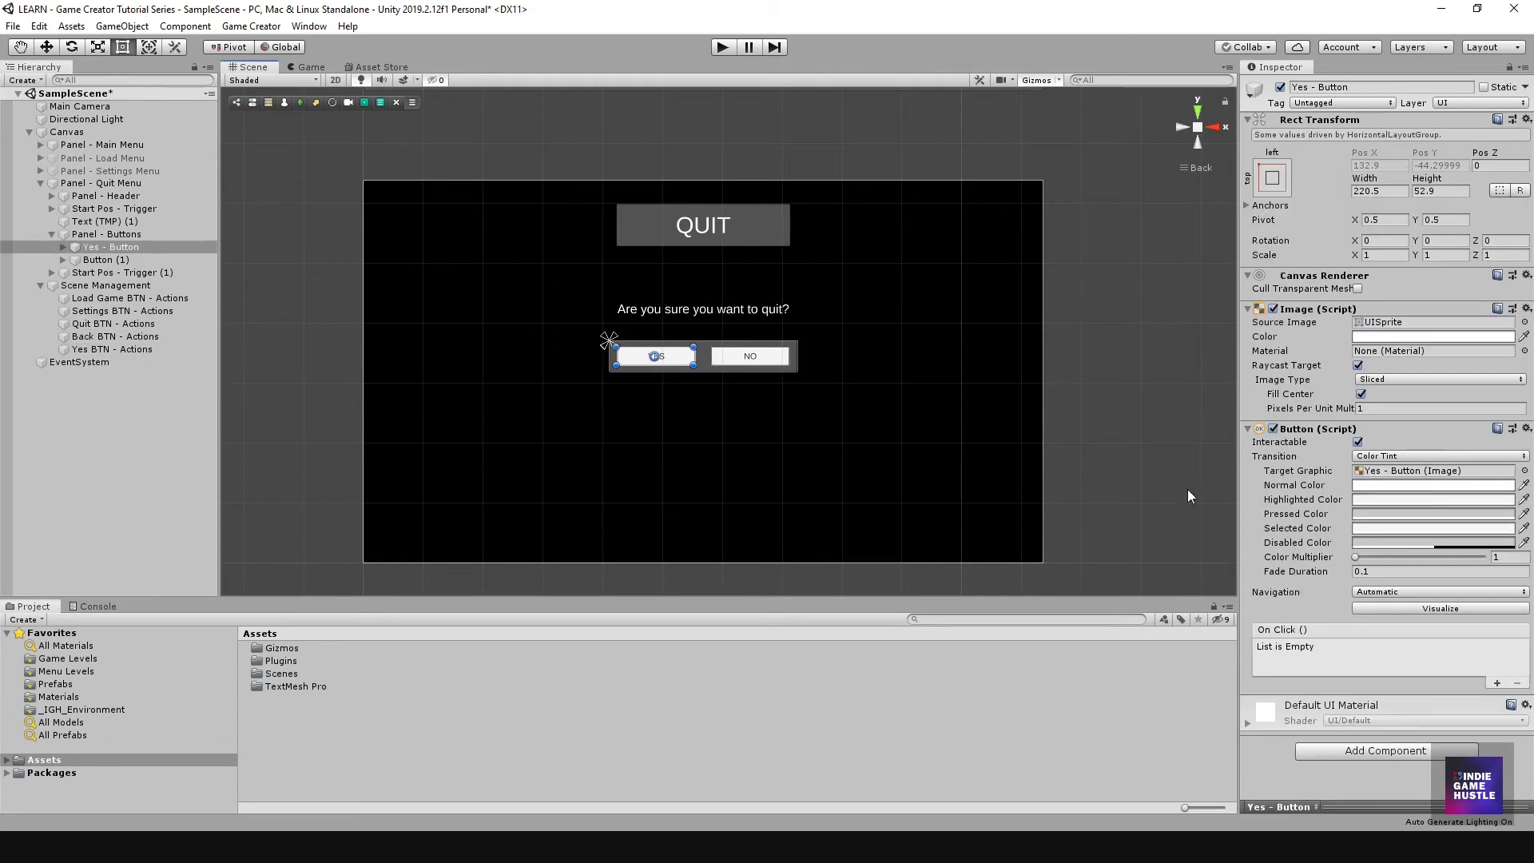
pyautogui.click(1497, 683)
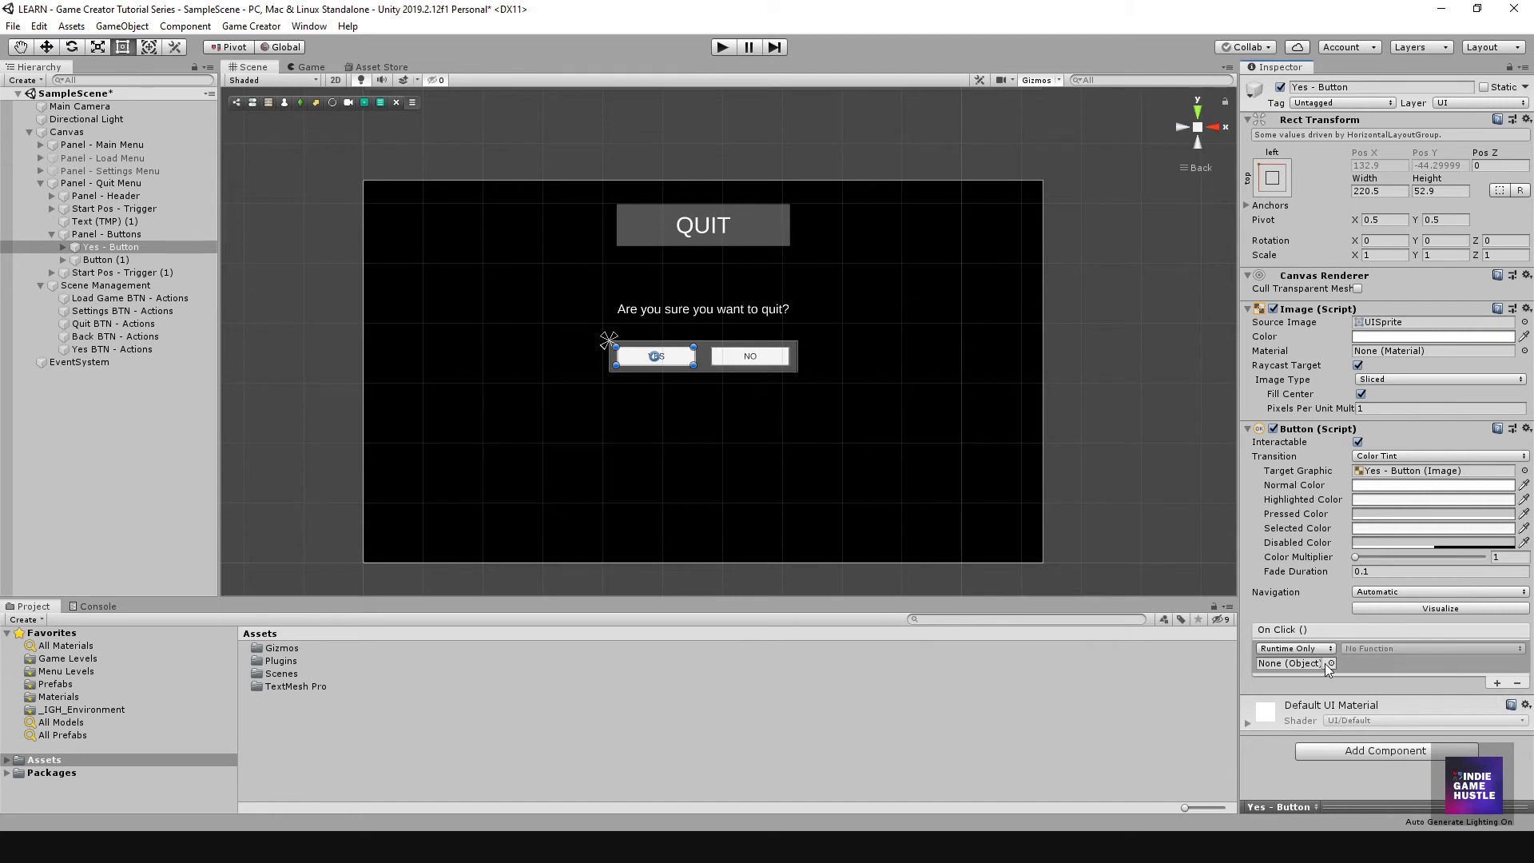
pyautogui.moveTo(201, 345); pyautogui.dragTo(1265, 664)
pyautogui.click(1382, 648)
pyautogui.moveTo(1378, 723)
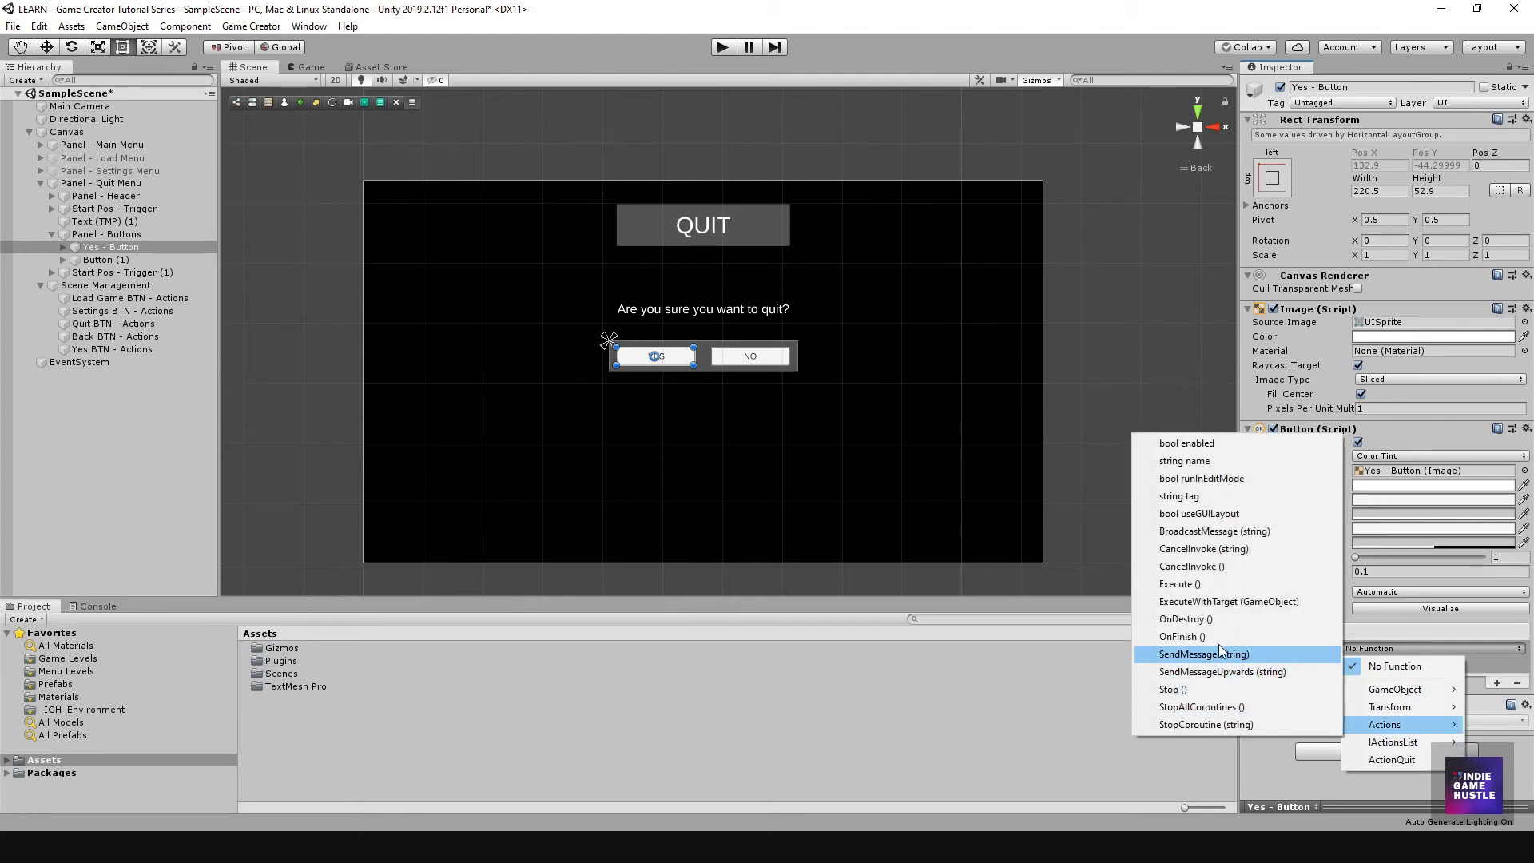
pyautogui.click(1198, 584)
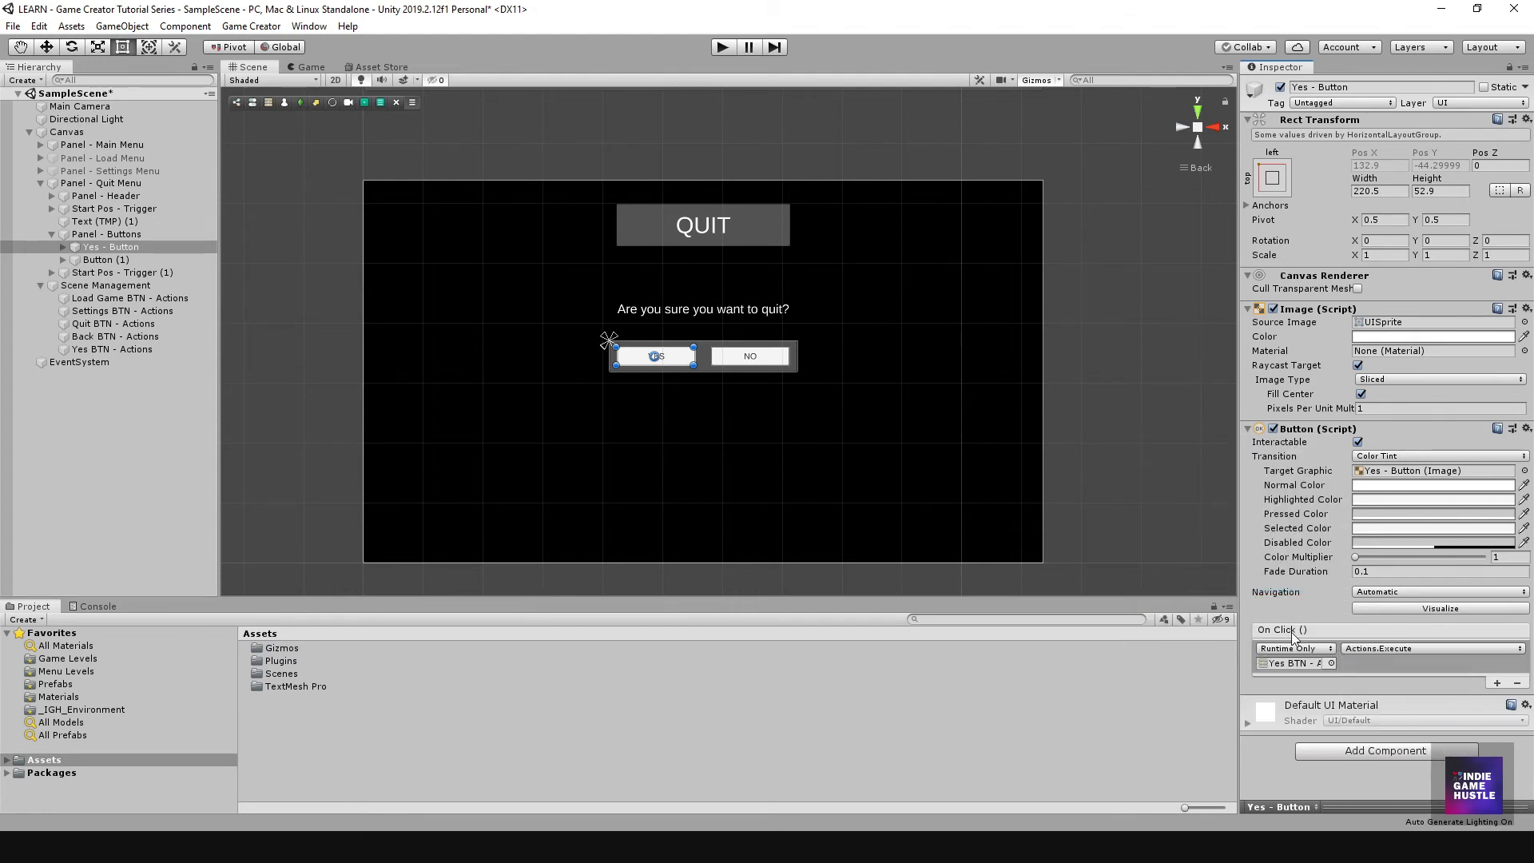
# Step: Deactivate Panel - Quit Menu so that it starts hidden
pyautogui.click(128, 421)
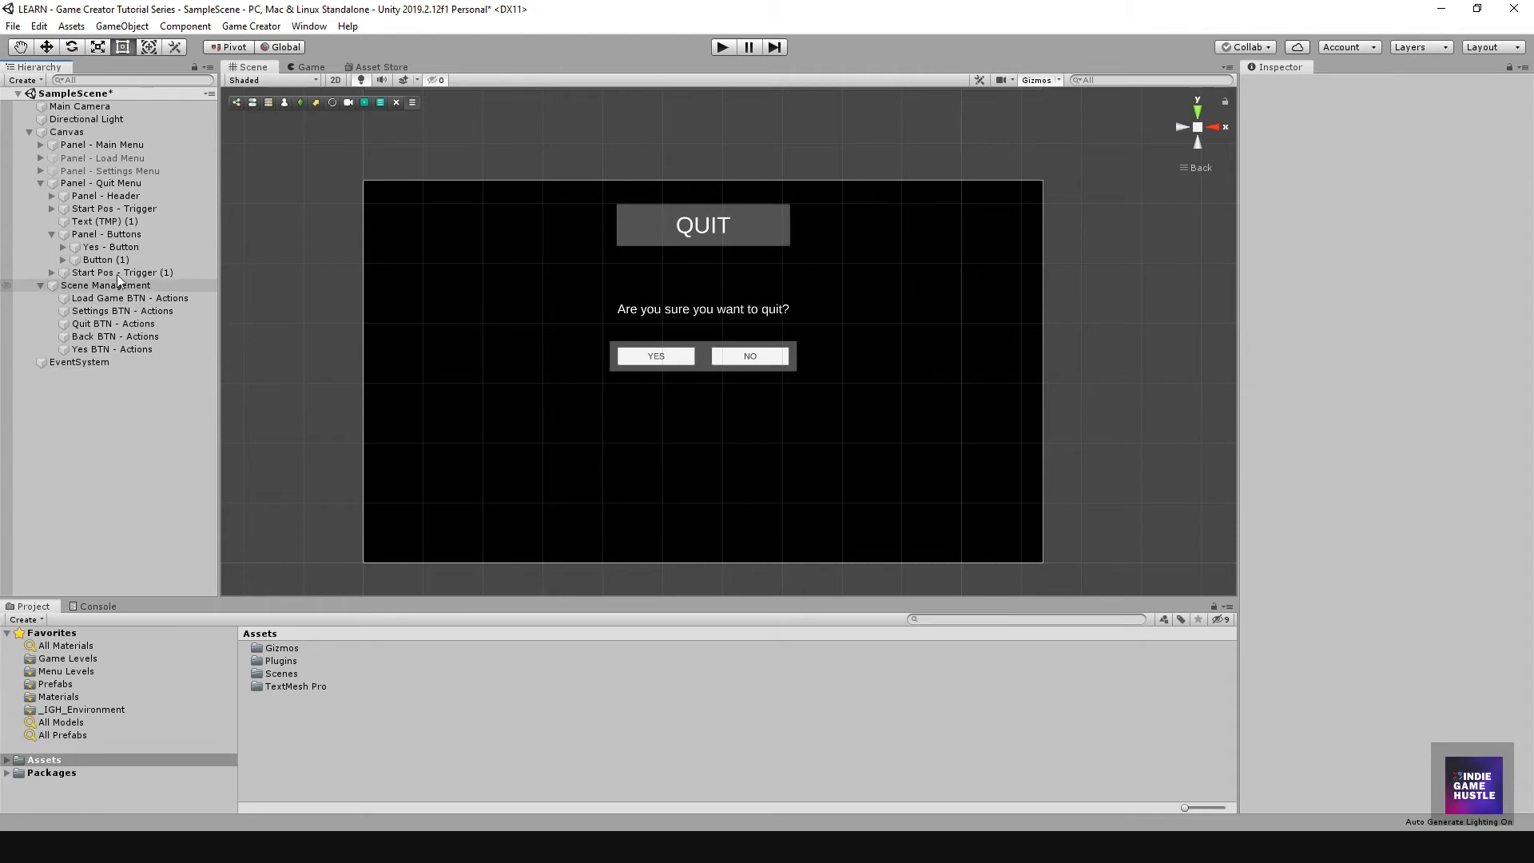
pyautogui.click(82, 183)
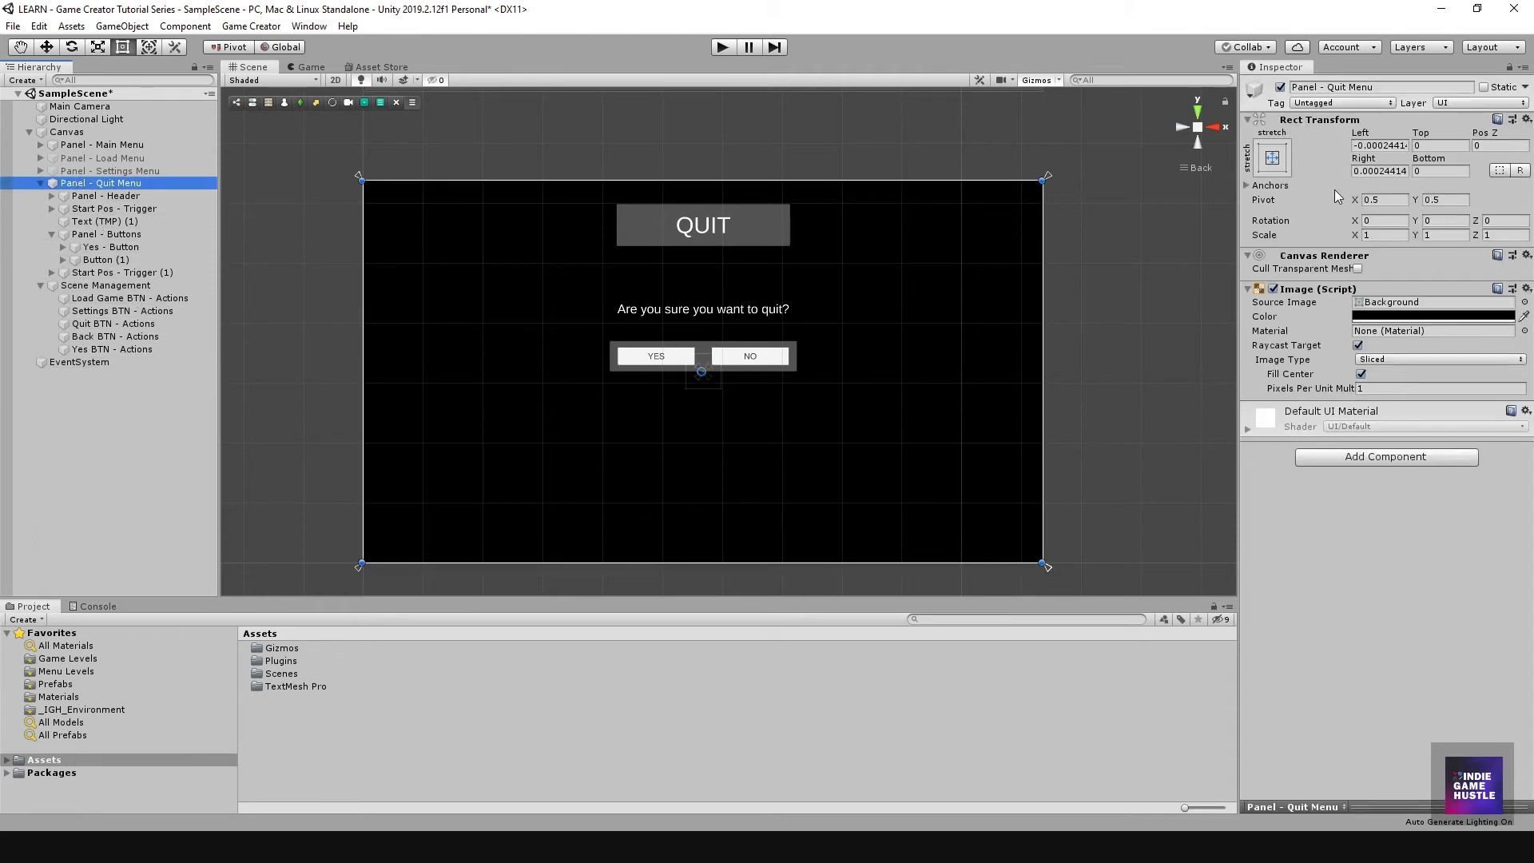
pyautogui.click(1280, 87)
pyautogui.scroll(-5, 645, 308)
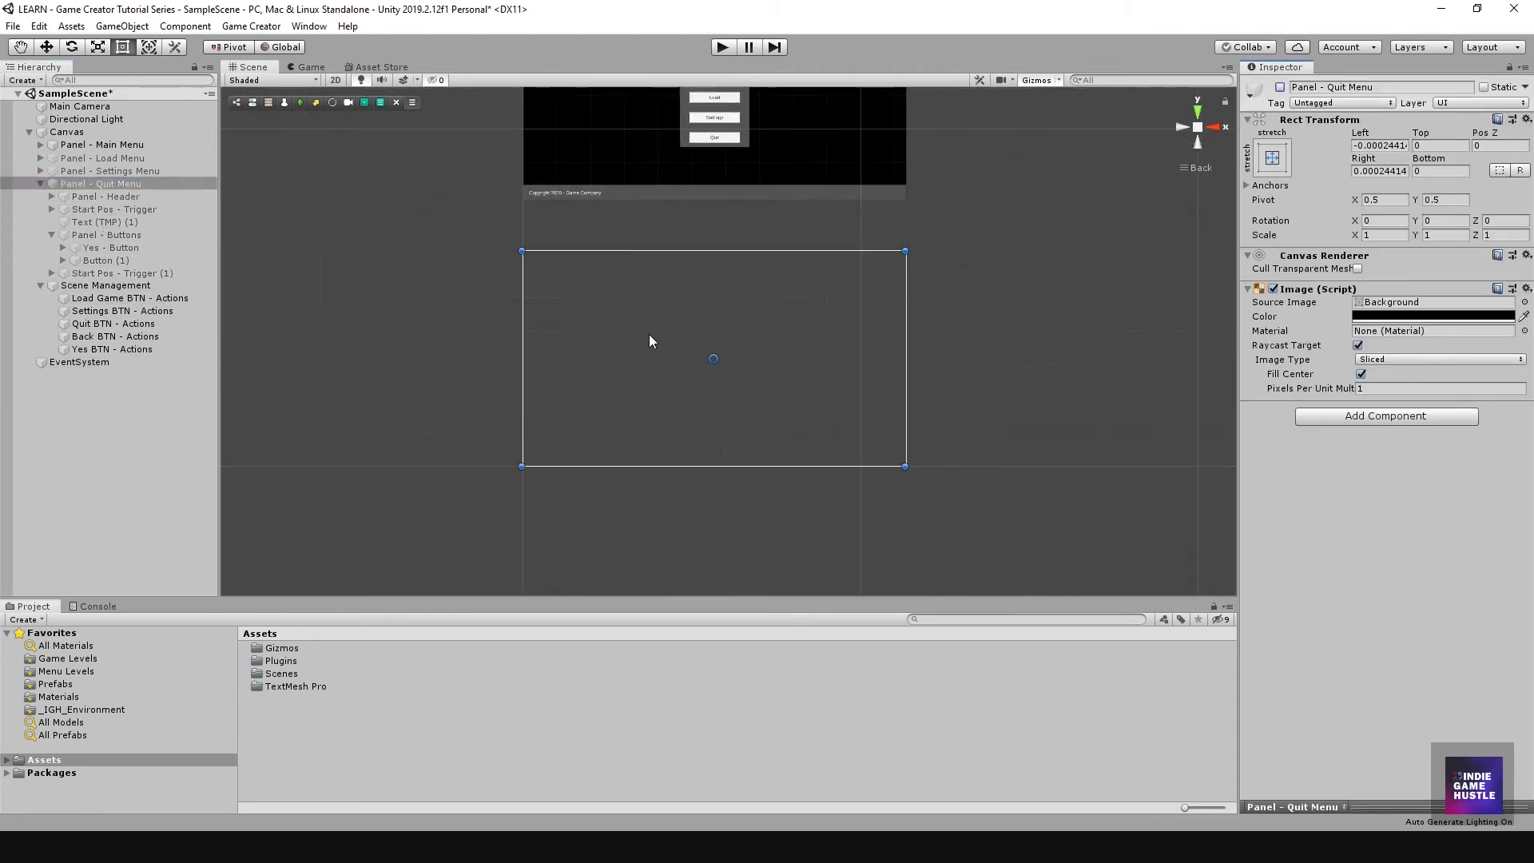
pyautogui.moveTo(708, 242)
pyautogui.mouseDown(button='middle')
pyautogui.moveTo(706, 373)
pyautogui.moveTo(727, 247)
pyautogui.mouseUp(button='middle')
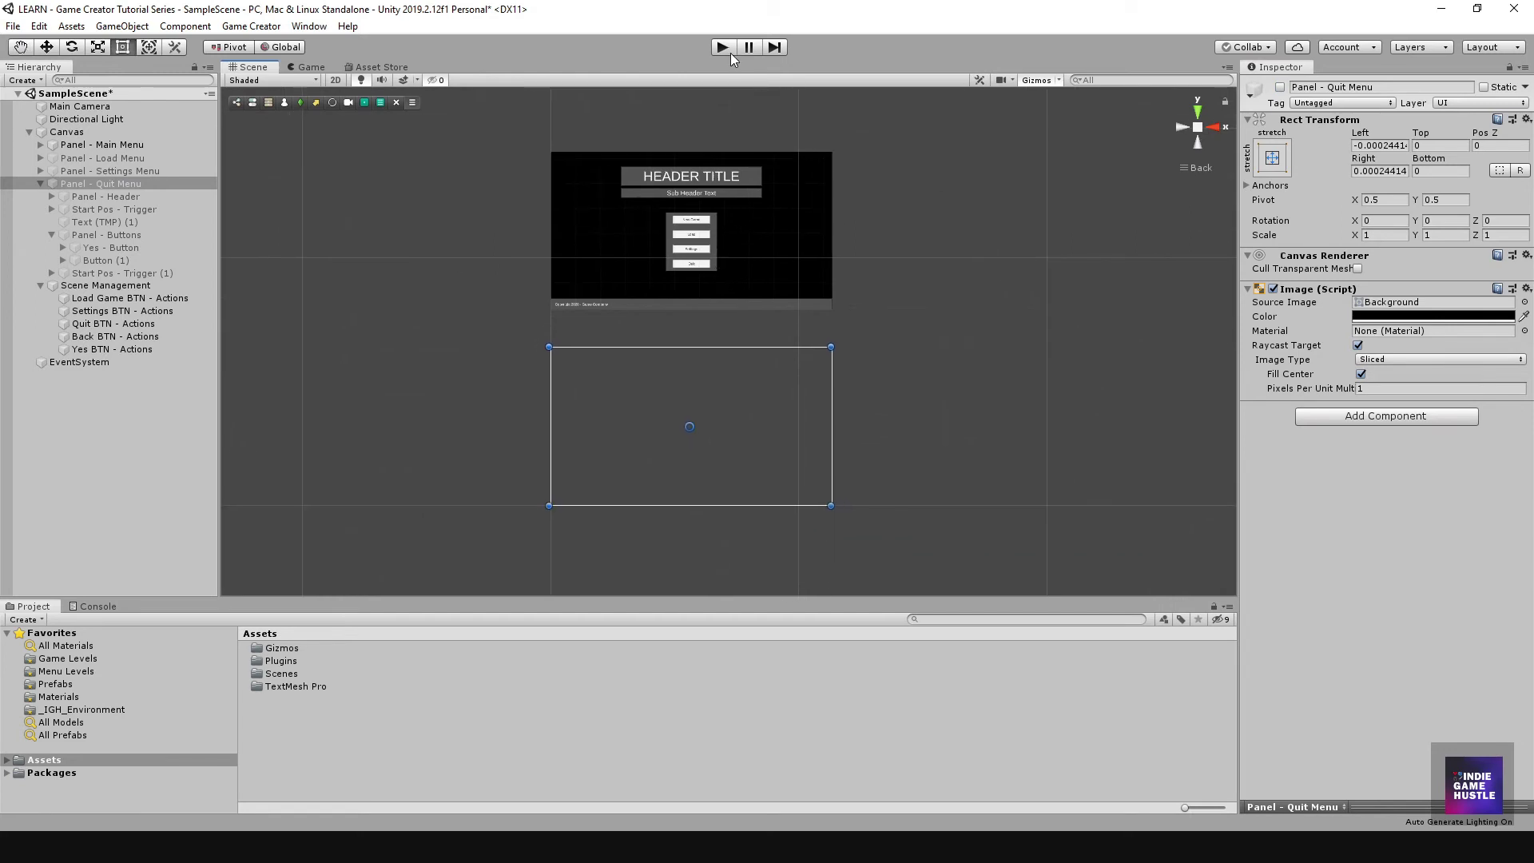
# Step: Play-test the Quit button with the NO and YES choices of the quit menu, and stop play mode
pyautogui.click(722, 48)
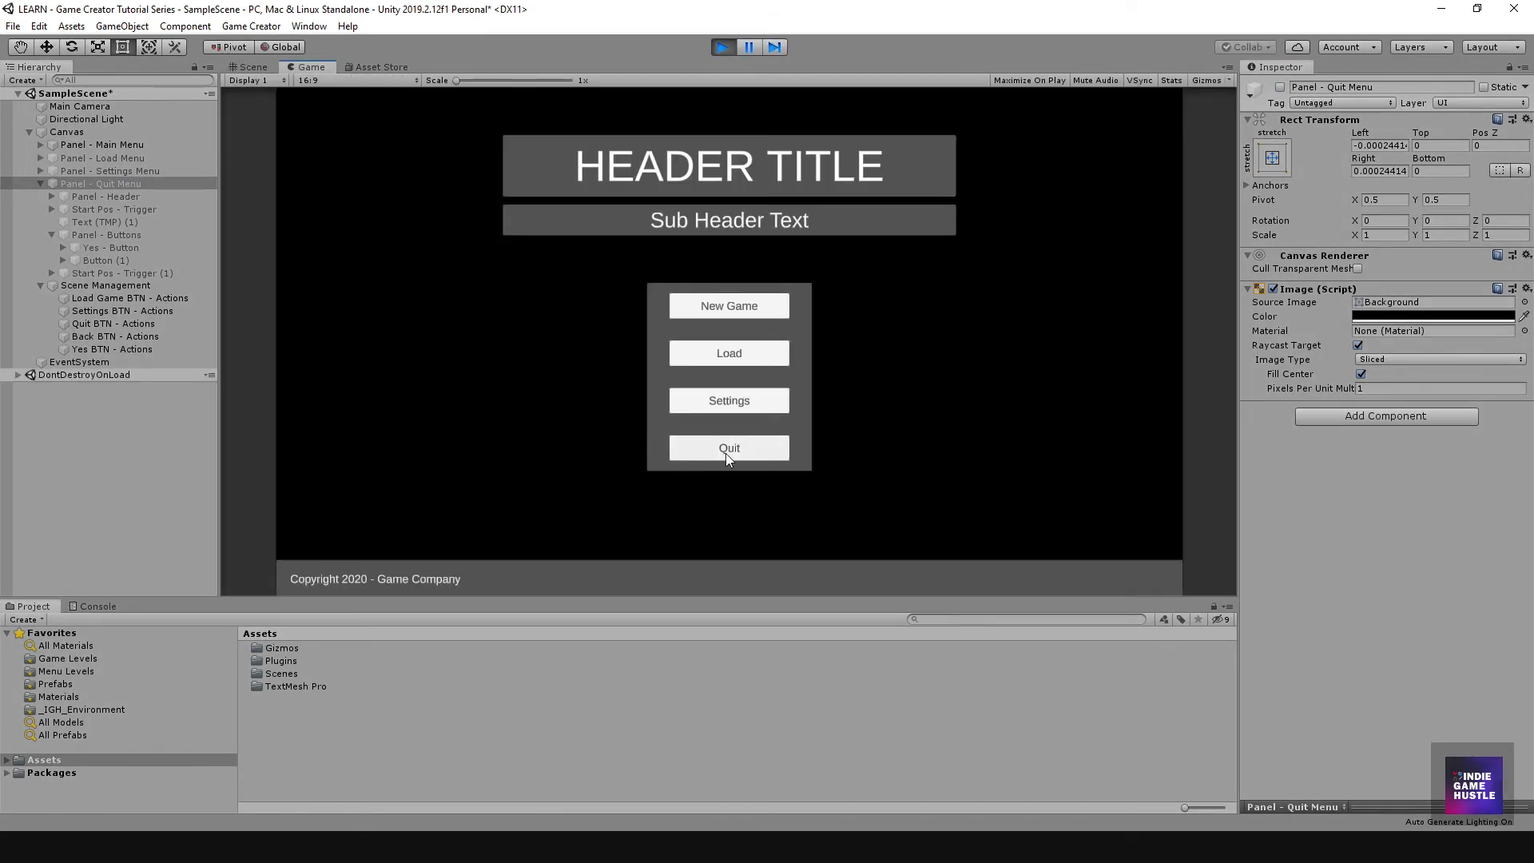
pyautogui.click(727, 453)
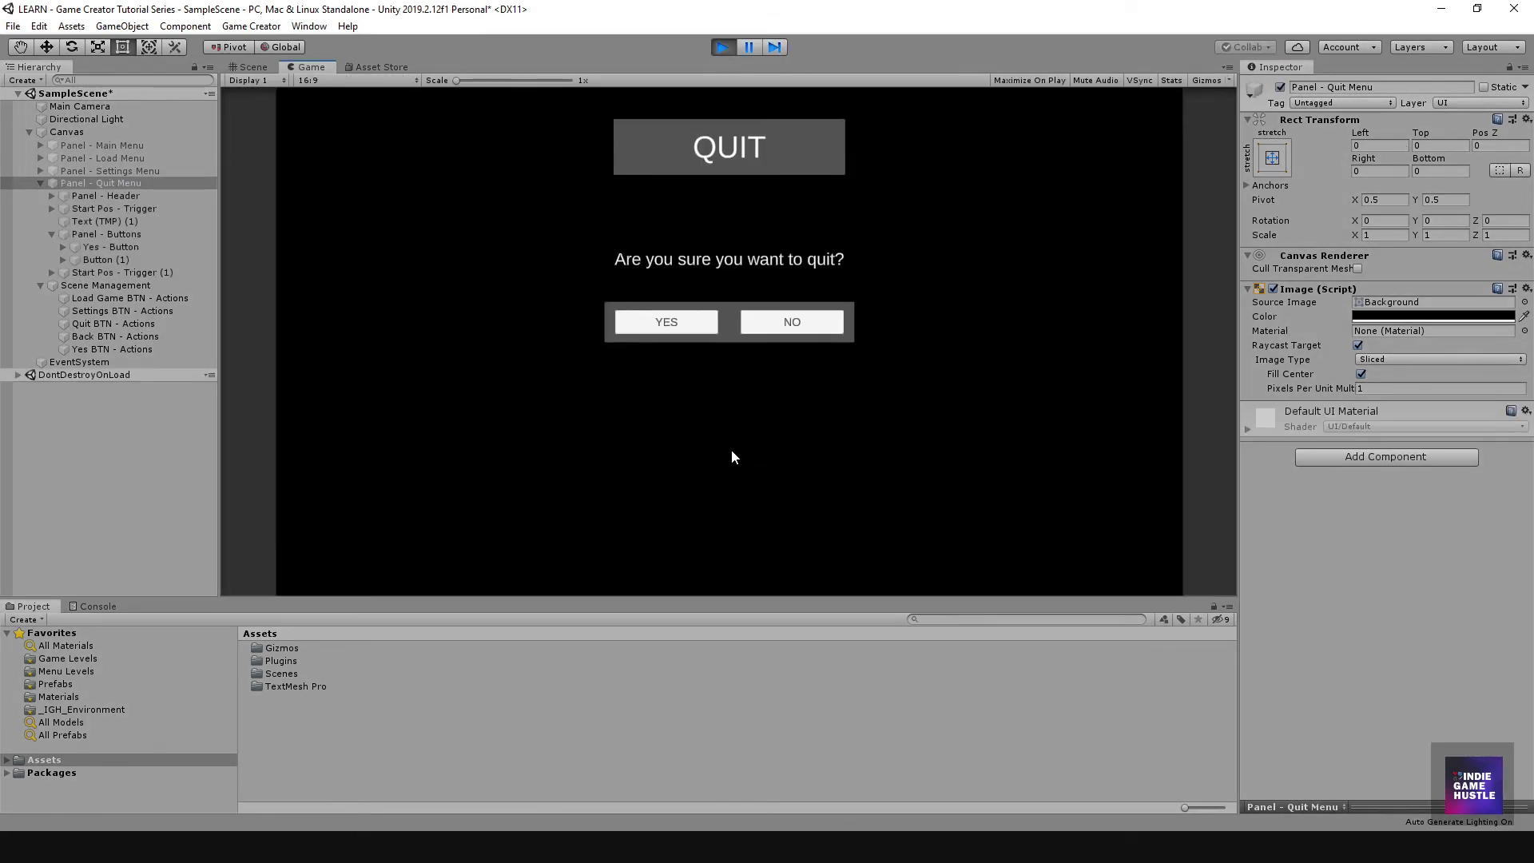
pyautogui.click(793, 321)
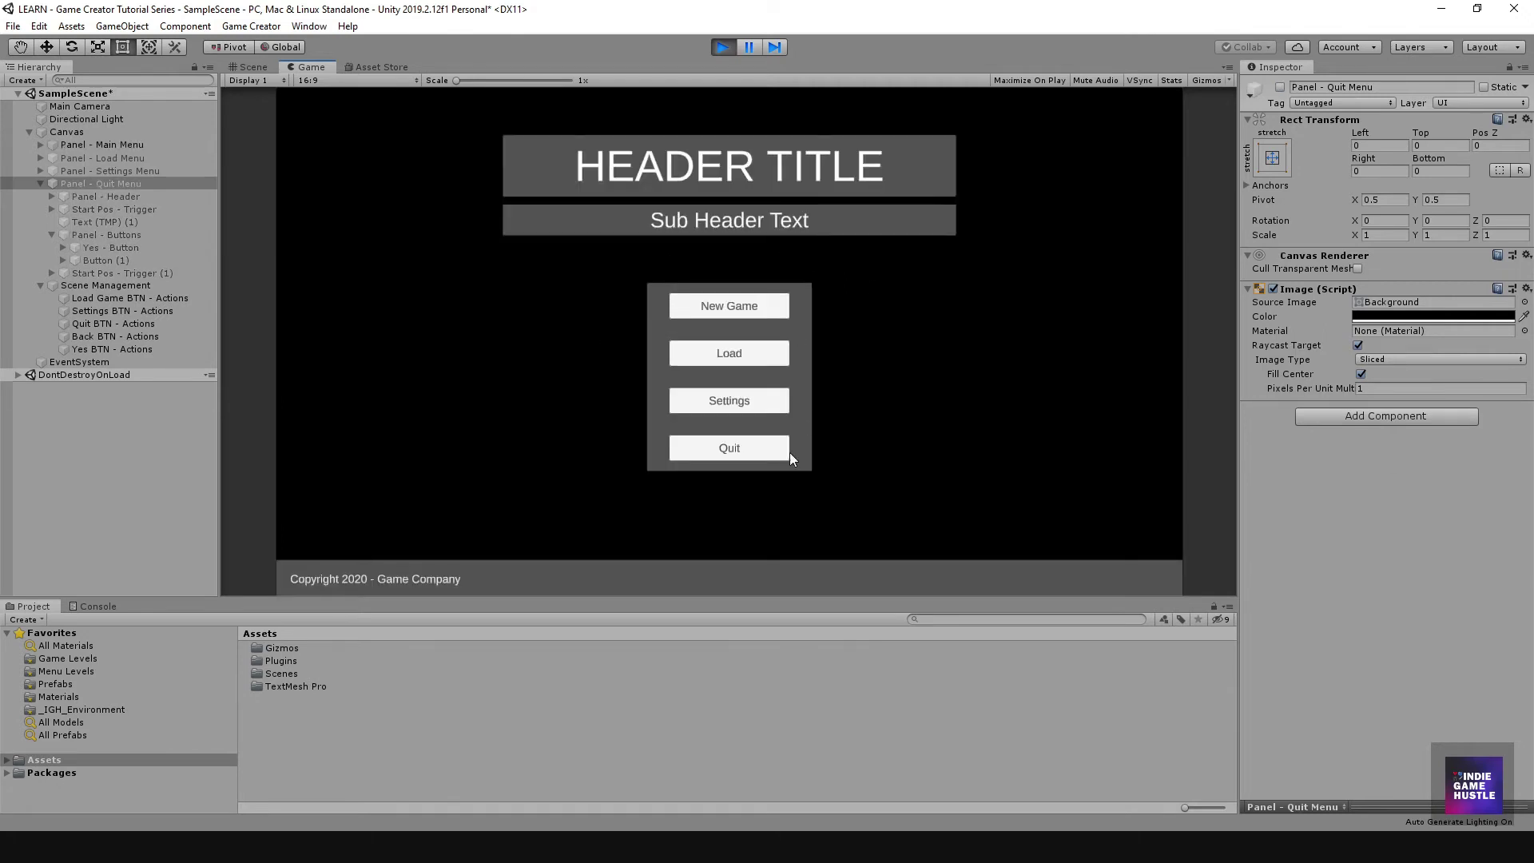
pyautogui.click(765, 452)
pyautogui.click(822, 328)
pyautogui.click(765, 448)
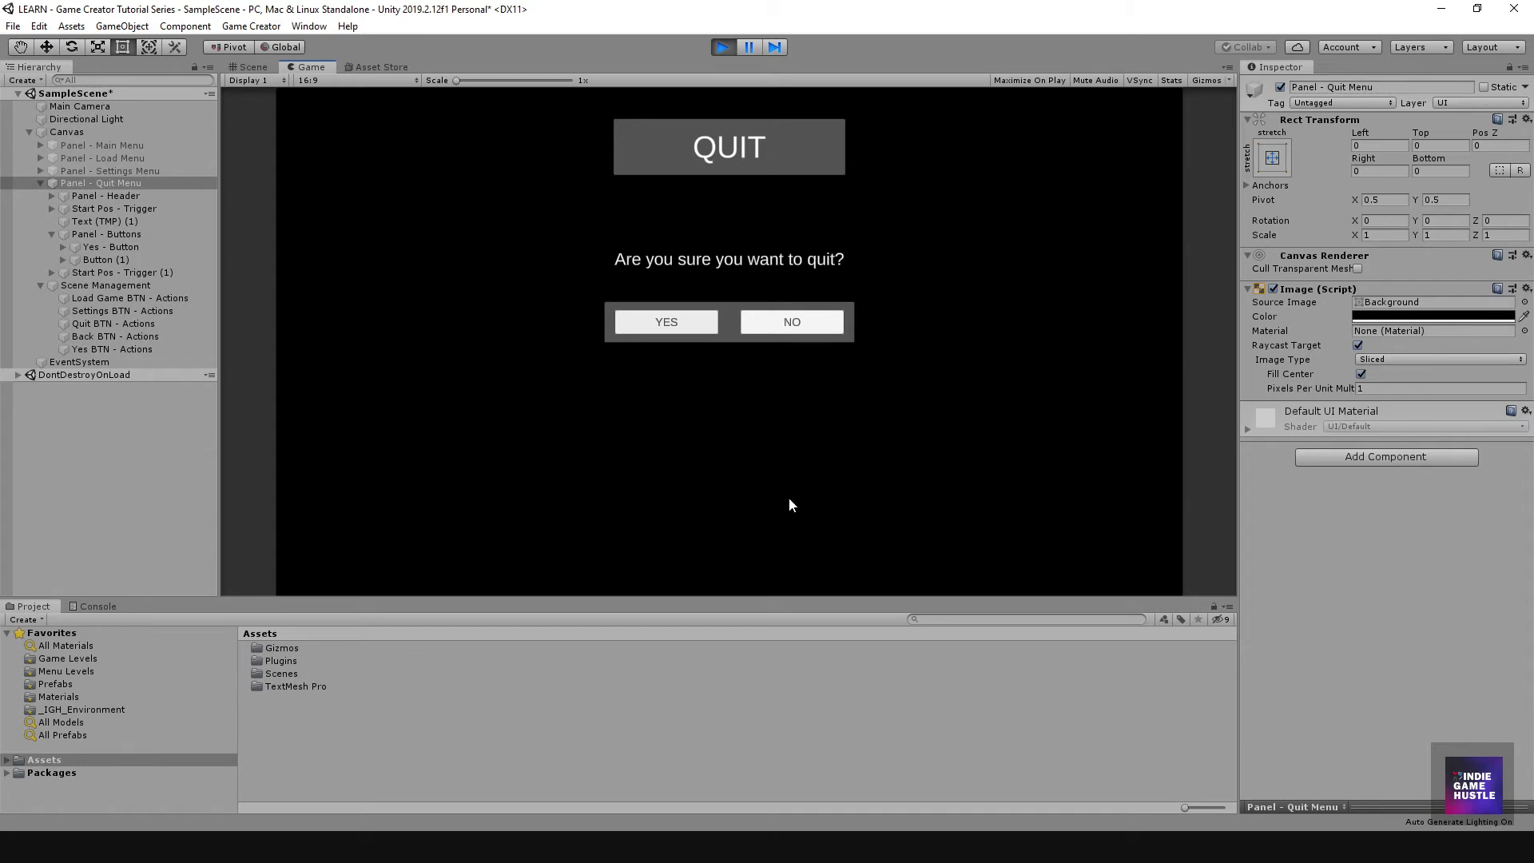
pyautogui.click(669, 323)
pyautogui.click(724, 47)
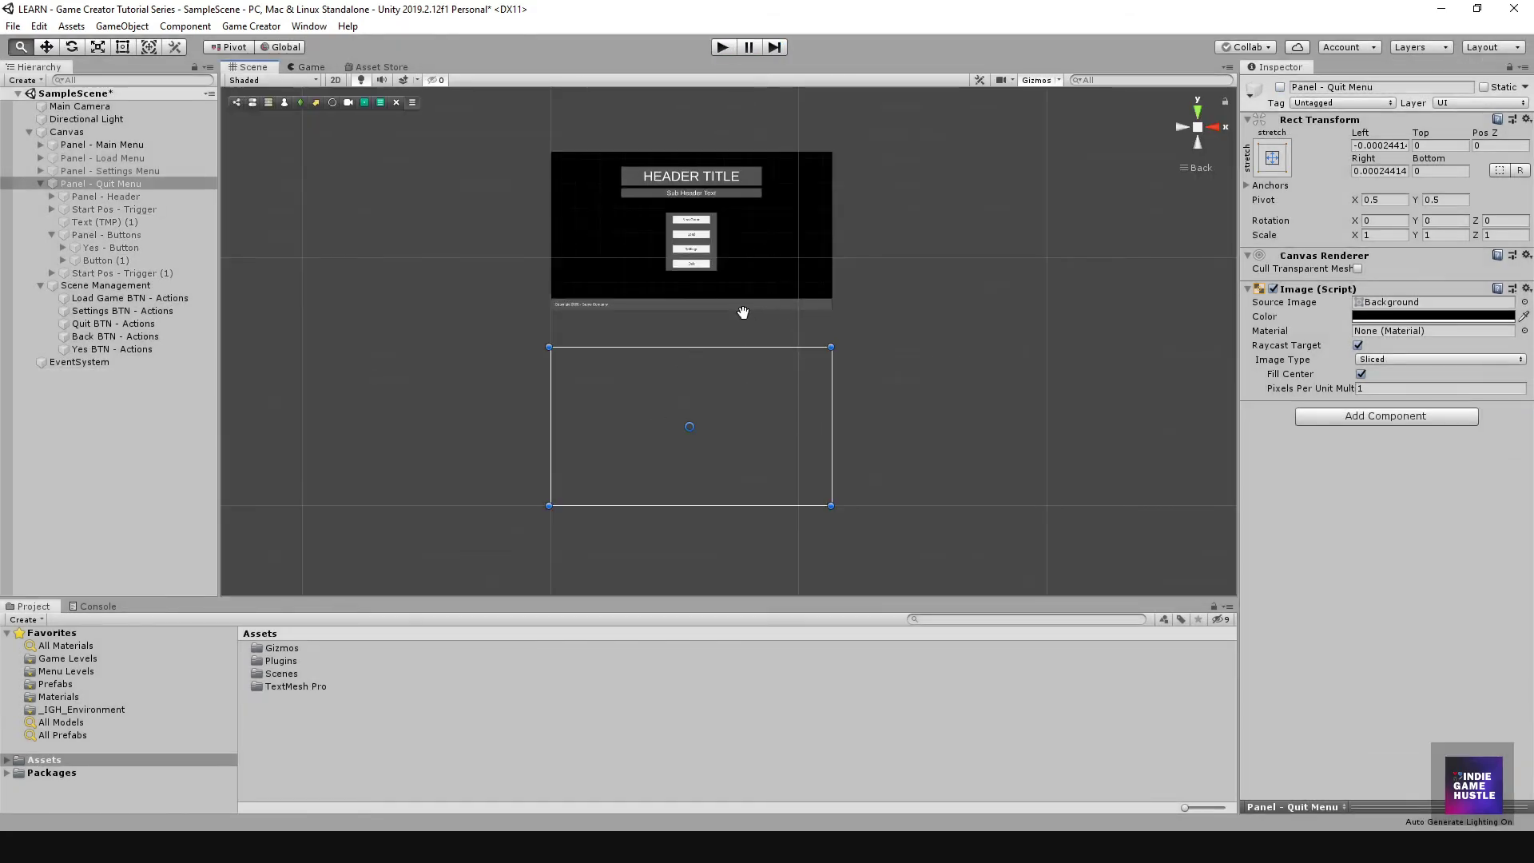
# Step: Add a Debug Message action from the Debug category to Yes BTN - Actions
pyautogui.moveTo(749, 310); pyautogui.dragTo(794, 290, button='middle')
pyautogui.moveTo(714, 385)
pyautogui.mouseDown(button='middle')
pyautogui.moveTo(692, 404)
pyautogui.moveTo(709, 394)
pyautogui.moveTo(708, 414)
pyautogui.mouseUp(button='middle')
pyautogui.scroll(2, 708, 388)
pyautogui.scroll(-1, 723, 395)
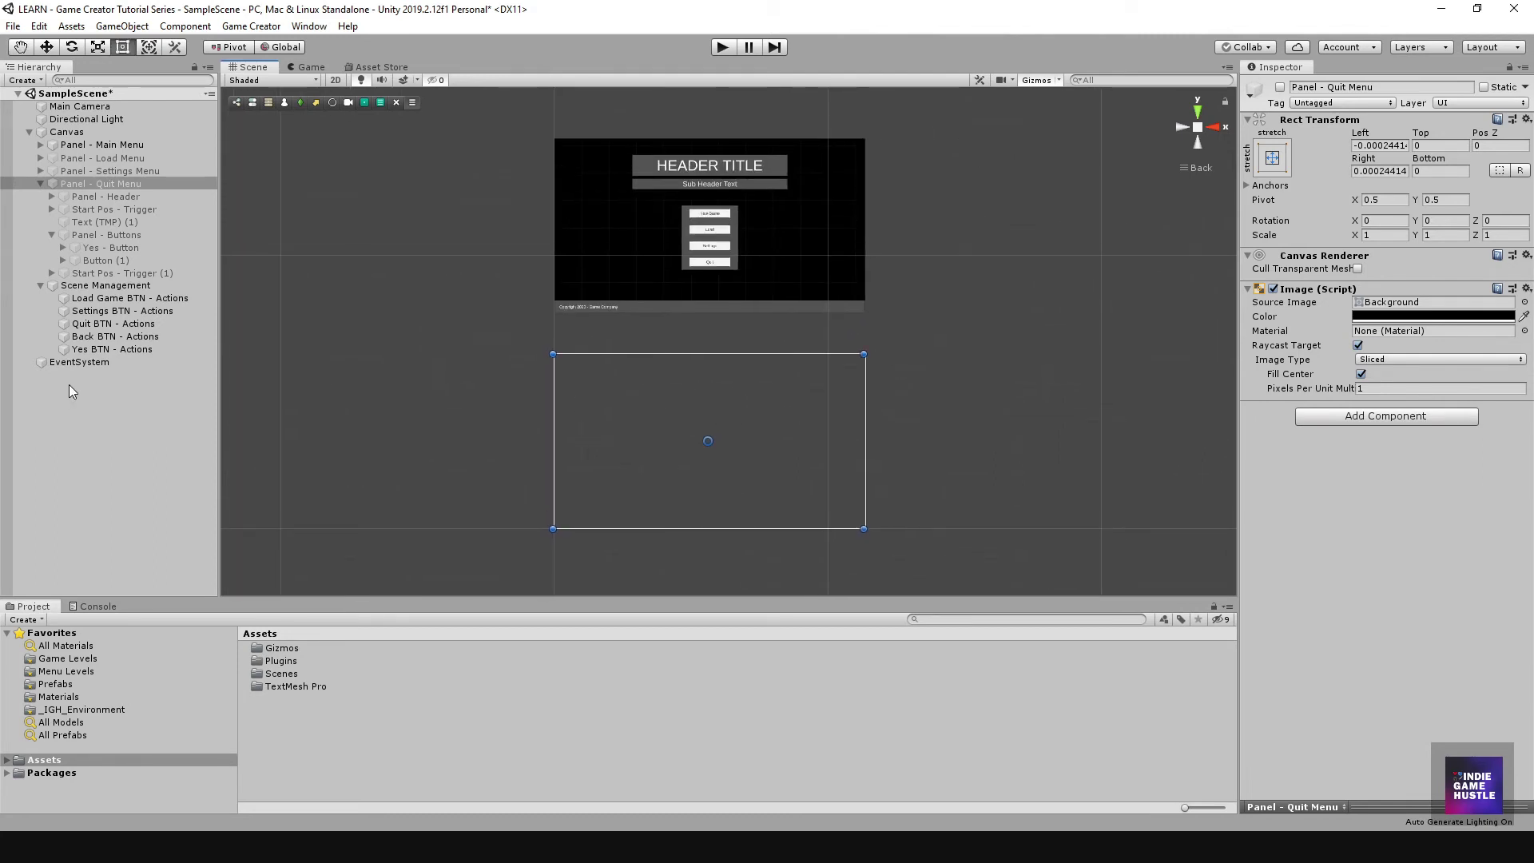
pyautogui.click(109, 350)
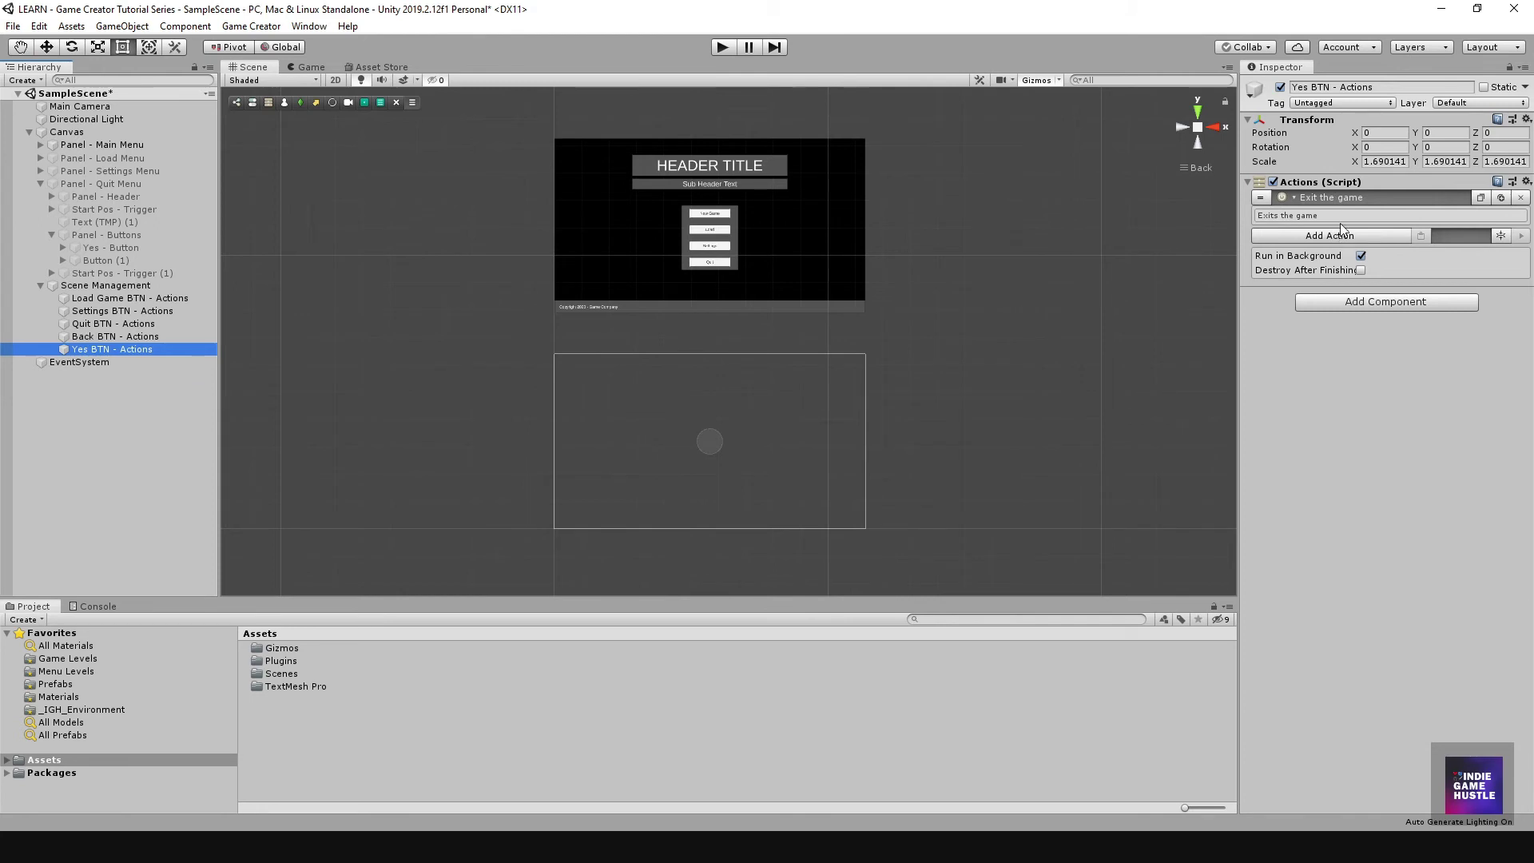
pyautogui.click(1334, 236)
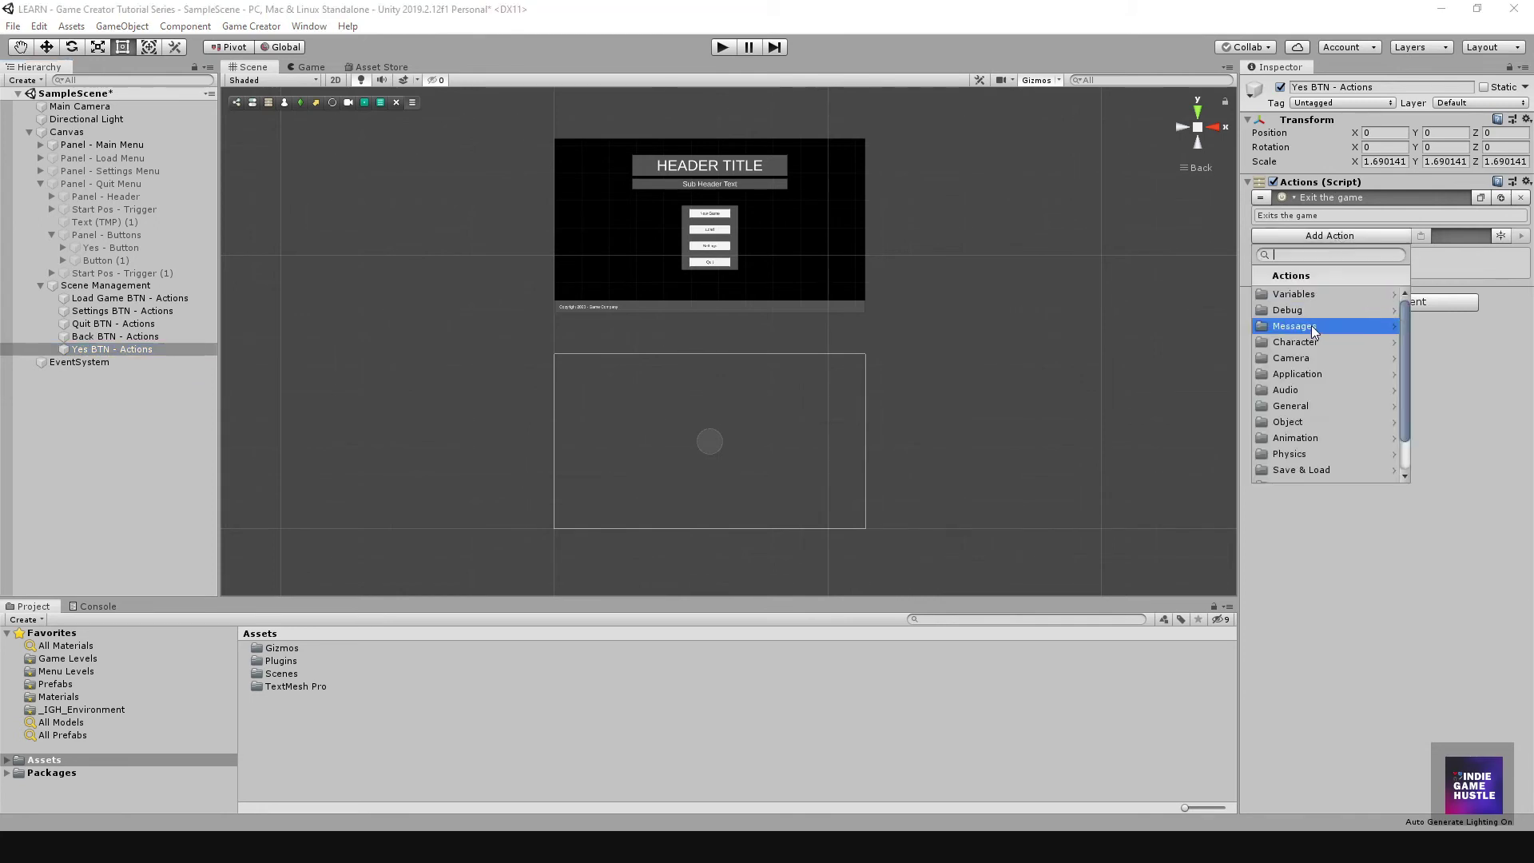
pyautogui.click(1310, 311)
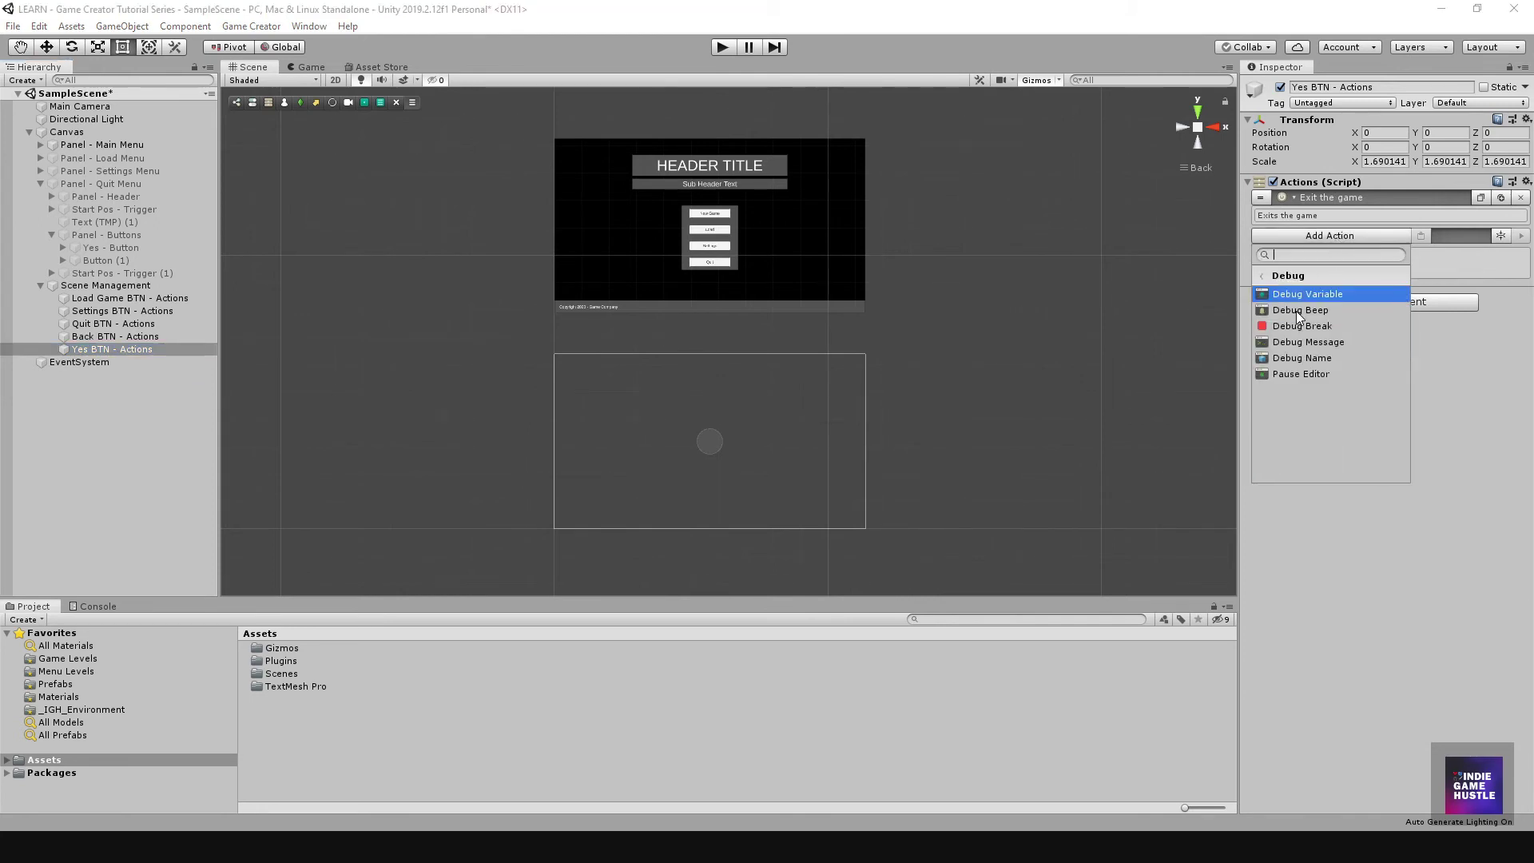
pyautogui.click(1326, 343)
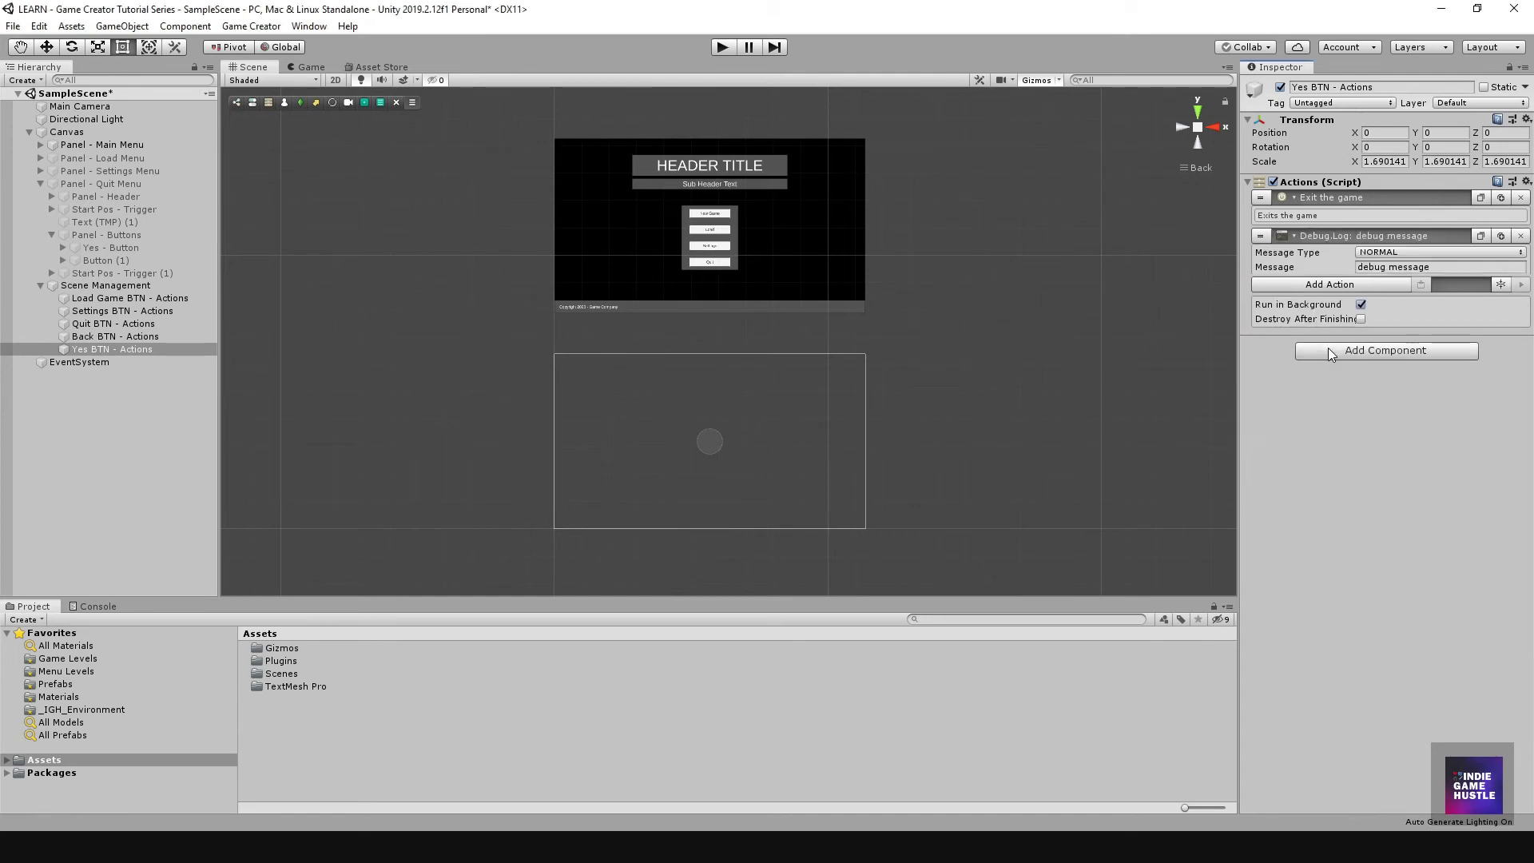
# Step: Set the debug action's message to "Game Quit" and keep it ordered after the exit action
pyautogui.click(1435, 264)
pyautogui.write('Qu')
pyautogui.press('BackSpace')
pyautogui.press('BackSpace')
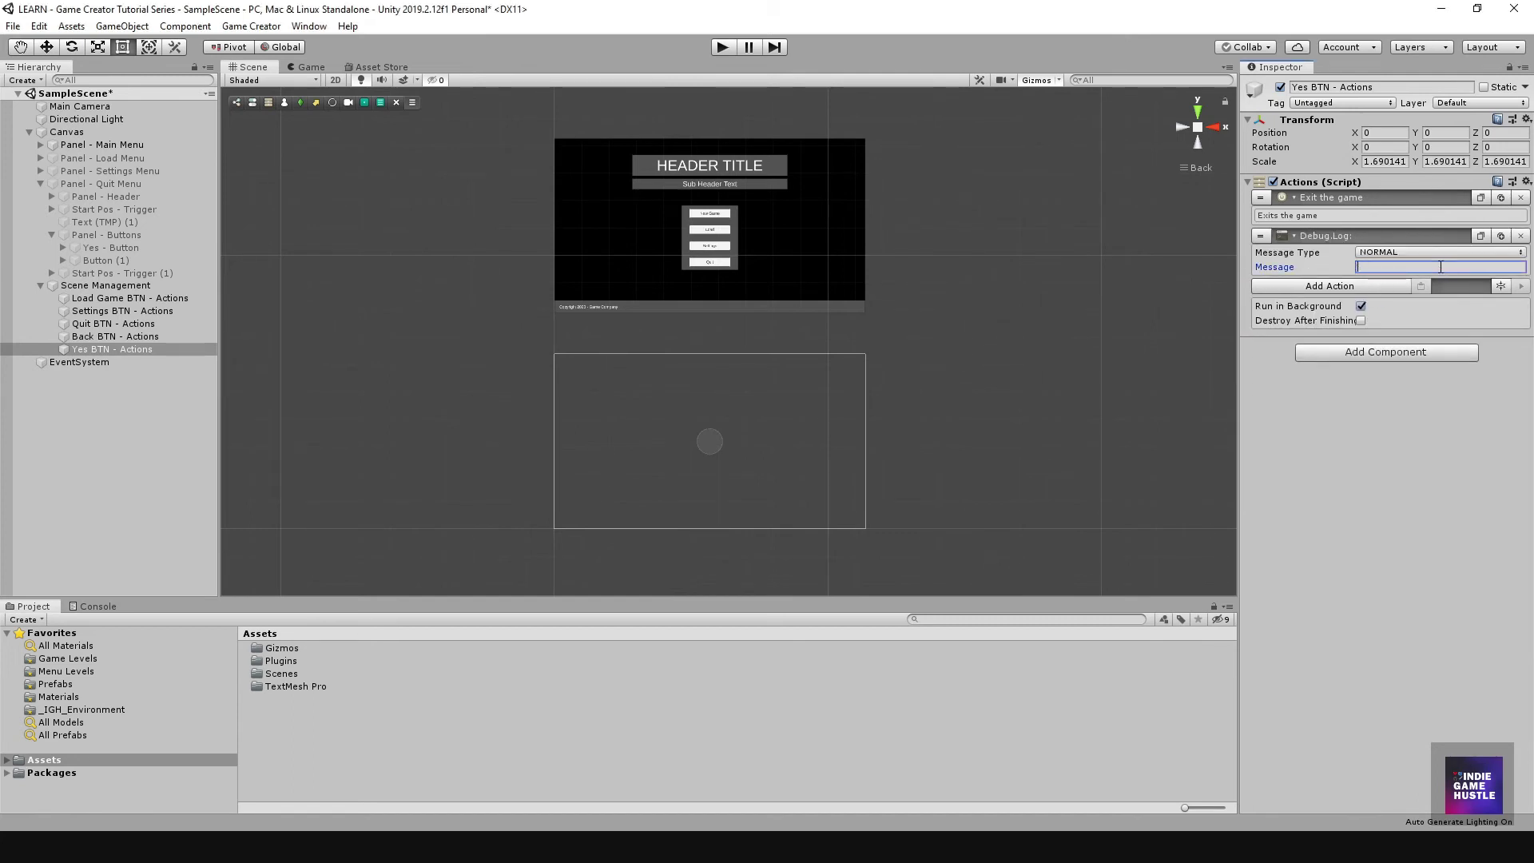
pyautogui.write('Game Quit')
pyautogui.click(1358, 475)
pyautogui.moveTo(1261, 235); pyautogui.dragTo(1262, 196)
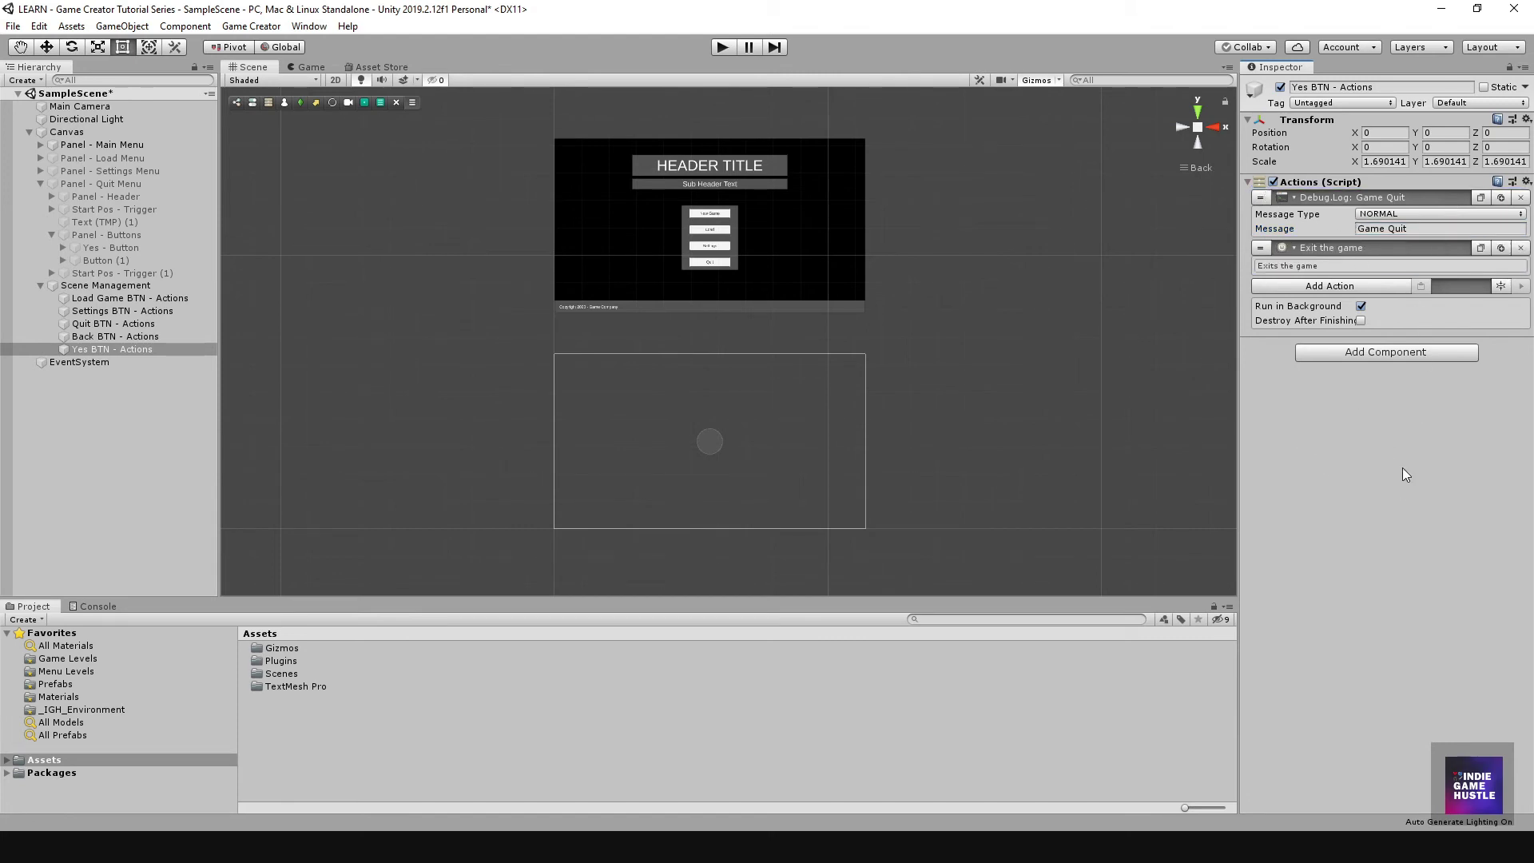
pyautogui.moveTo(1260, 199); pyautogui.dragTo(1263, 276)
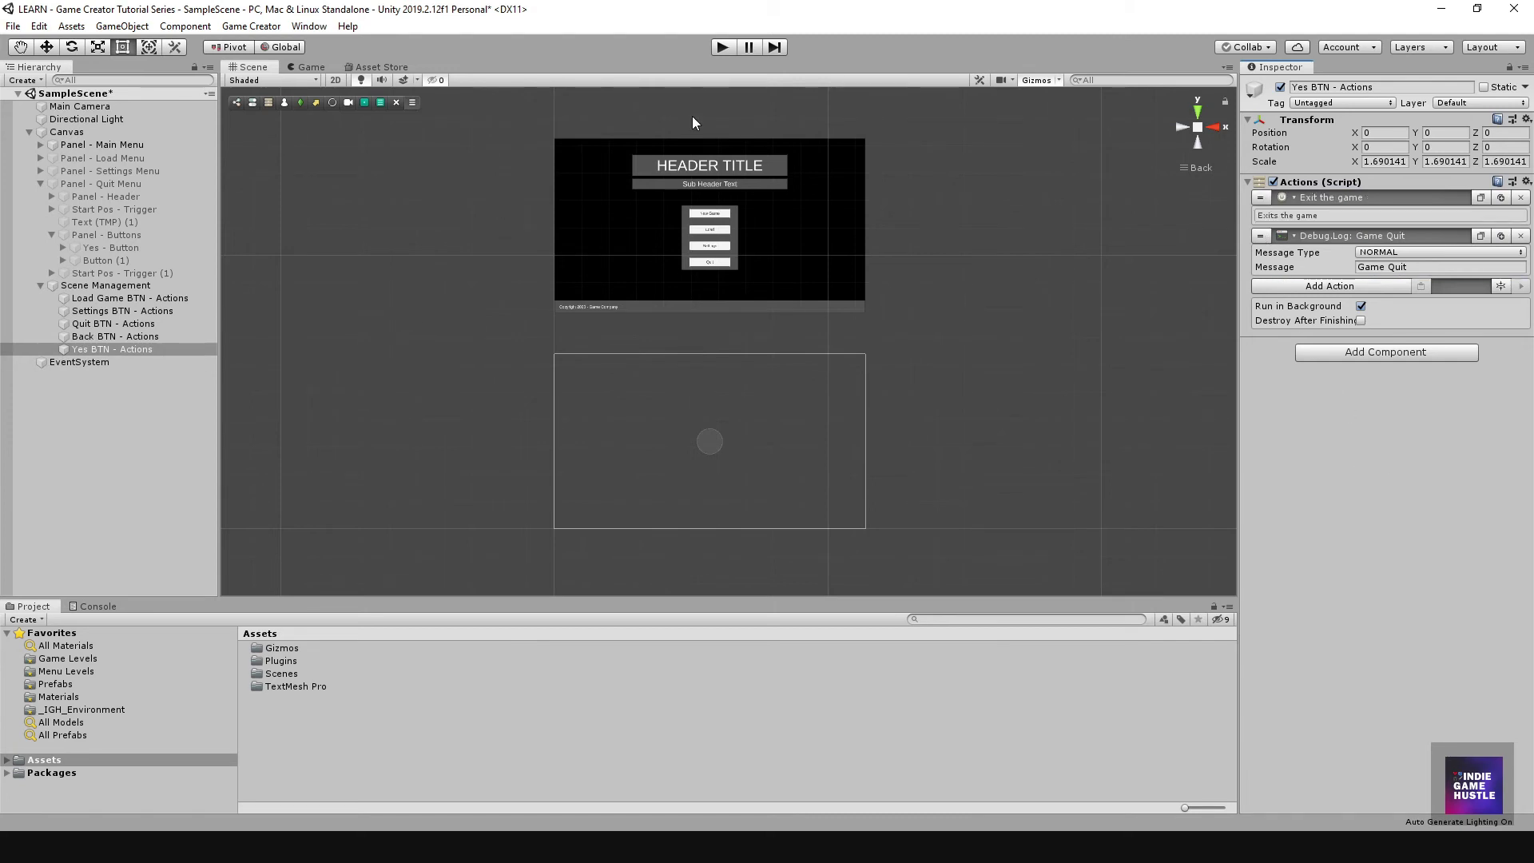
# Step: Play-test the quit menu's YES button, check the console for its debug message, and stop play mode
pyautogui.click(721, 48)
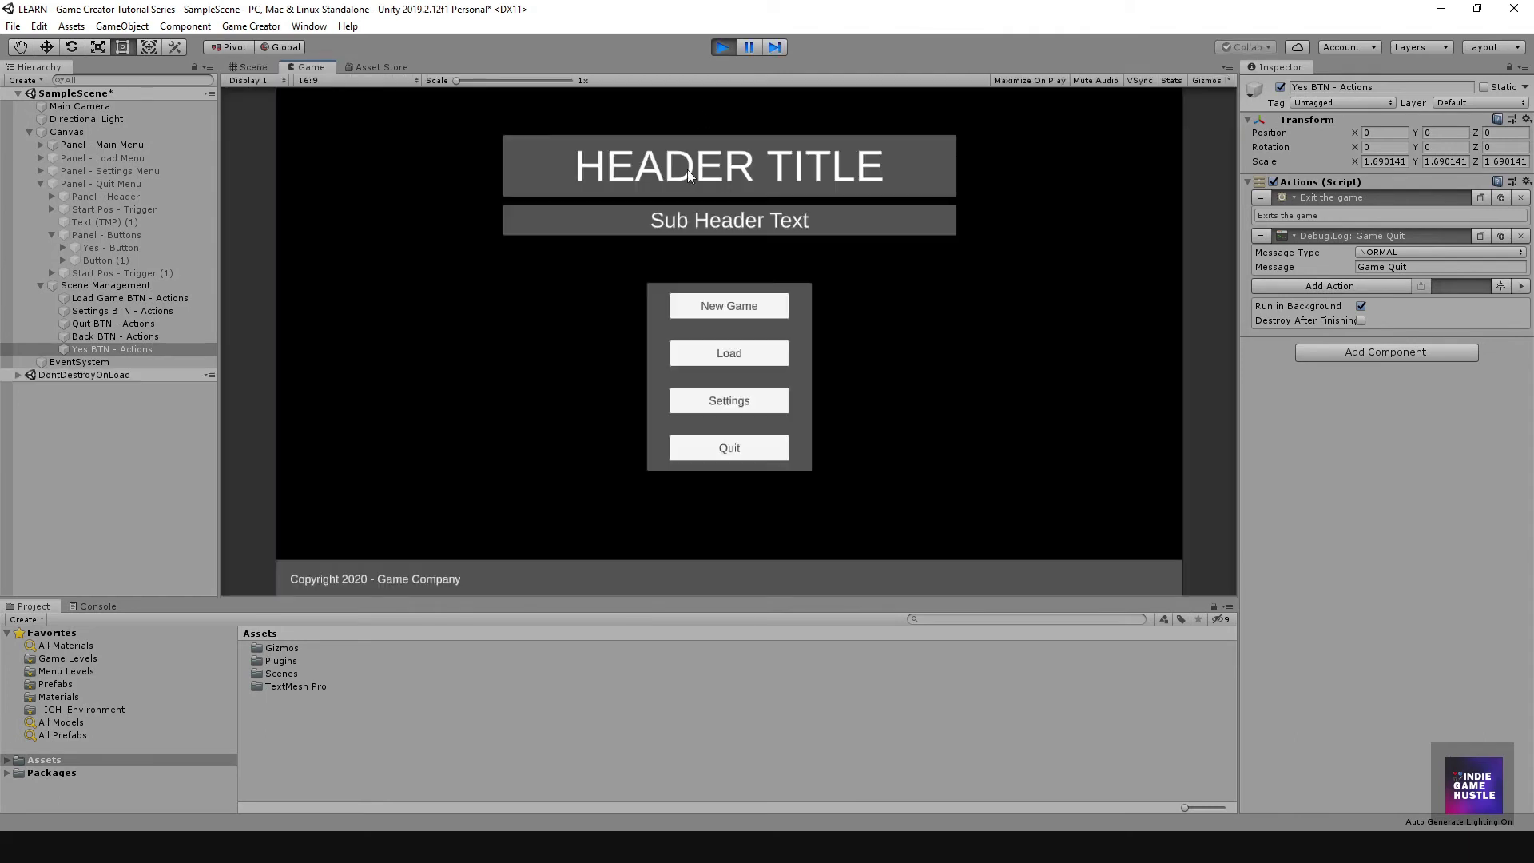
pyautogui.click(734, 445)
pyautogui.click(692, 326)
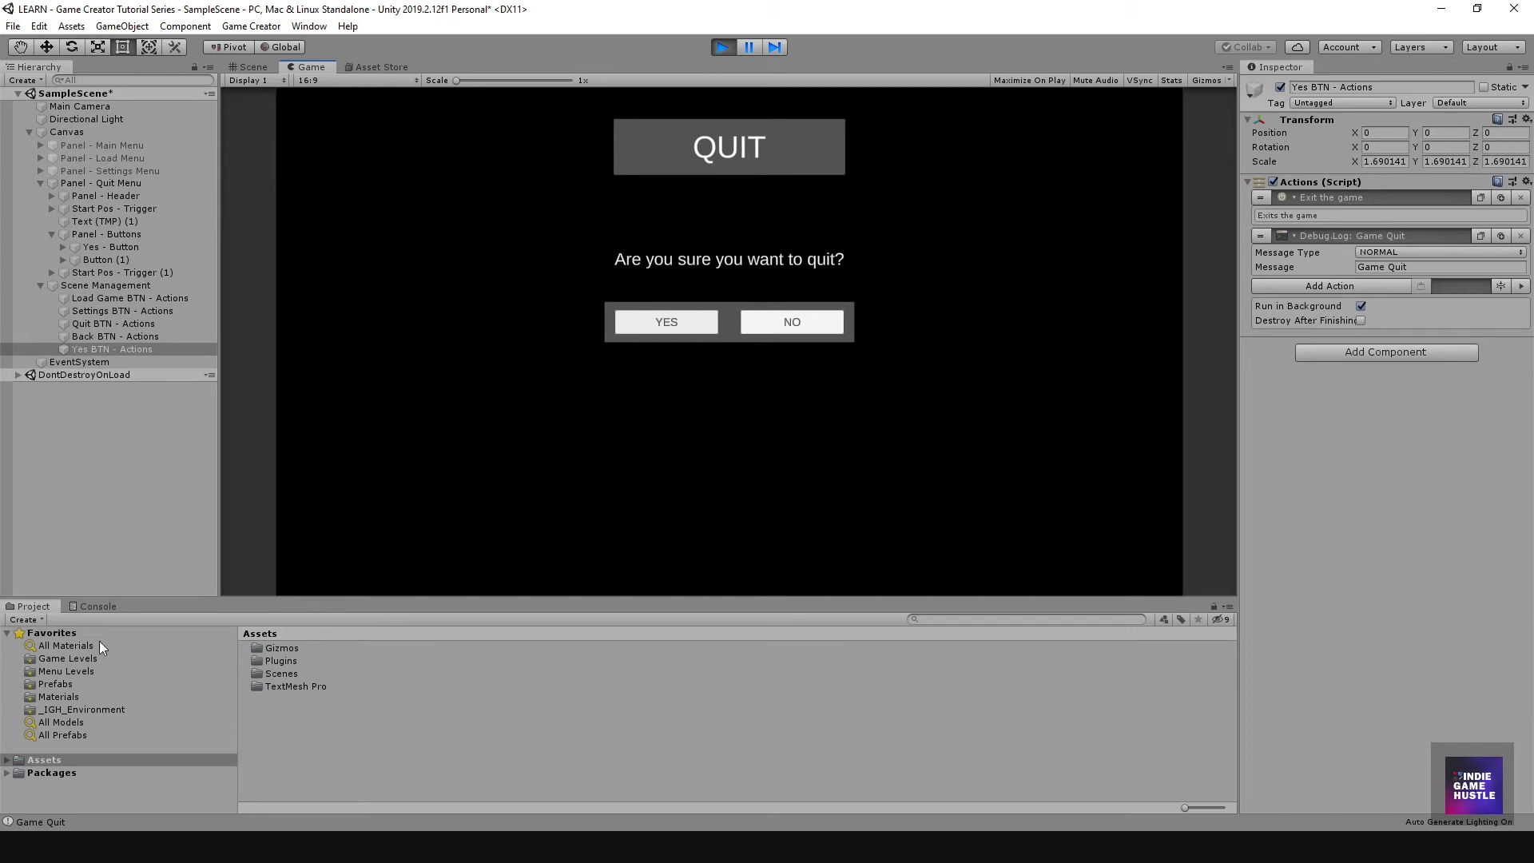
pyautogui.click(96, 606)
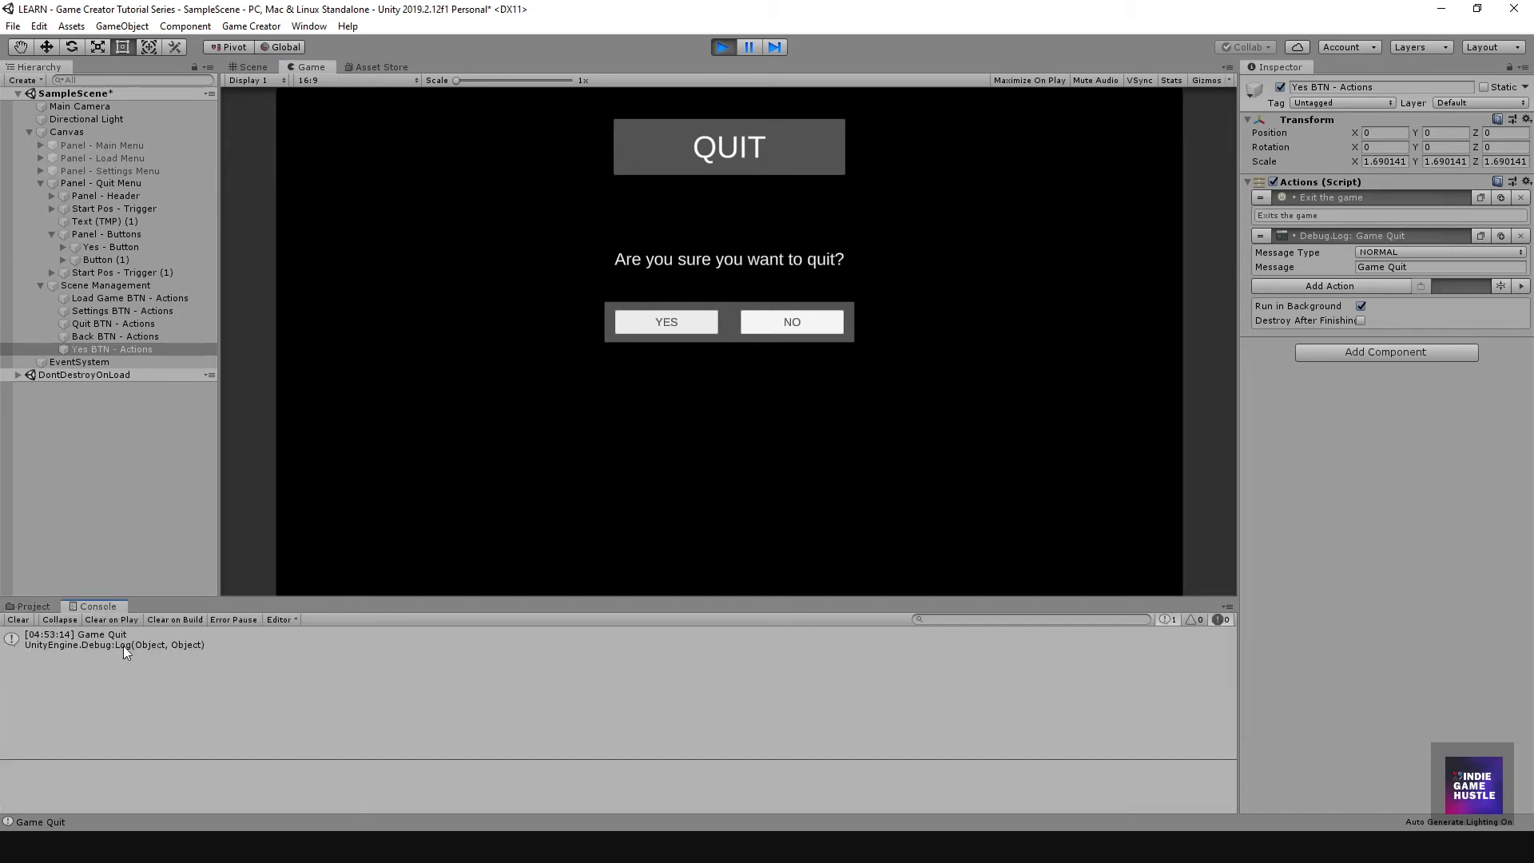
pyautogui.click(721, 47)
pyautogui.click(132, 349)
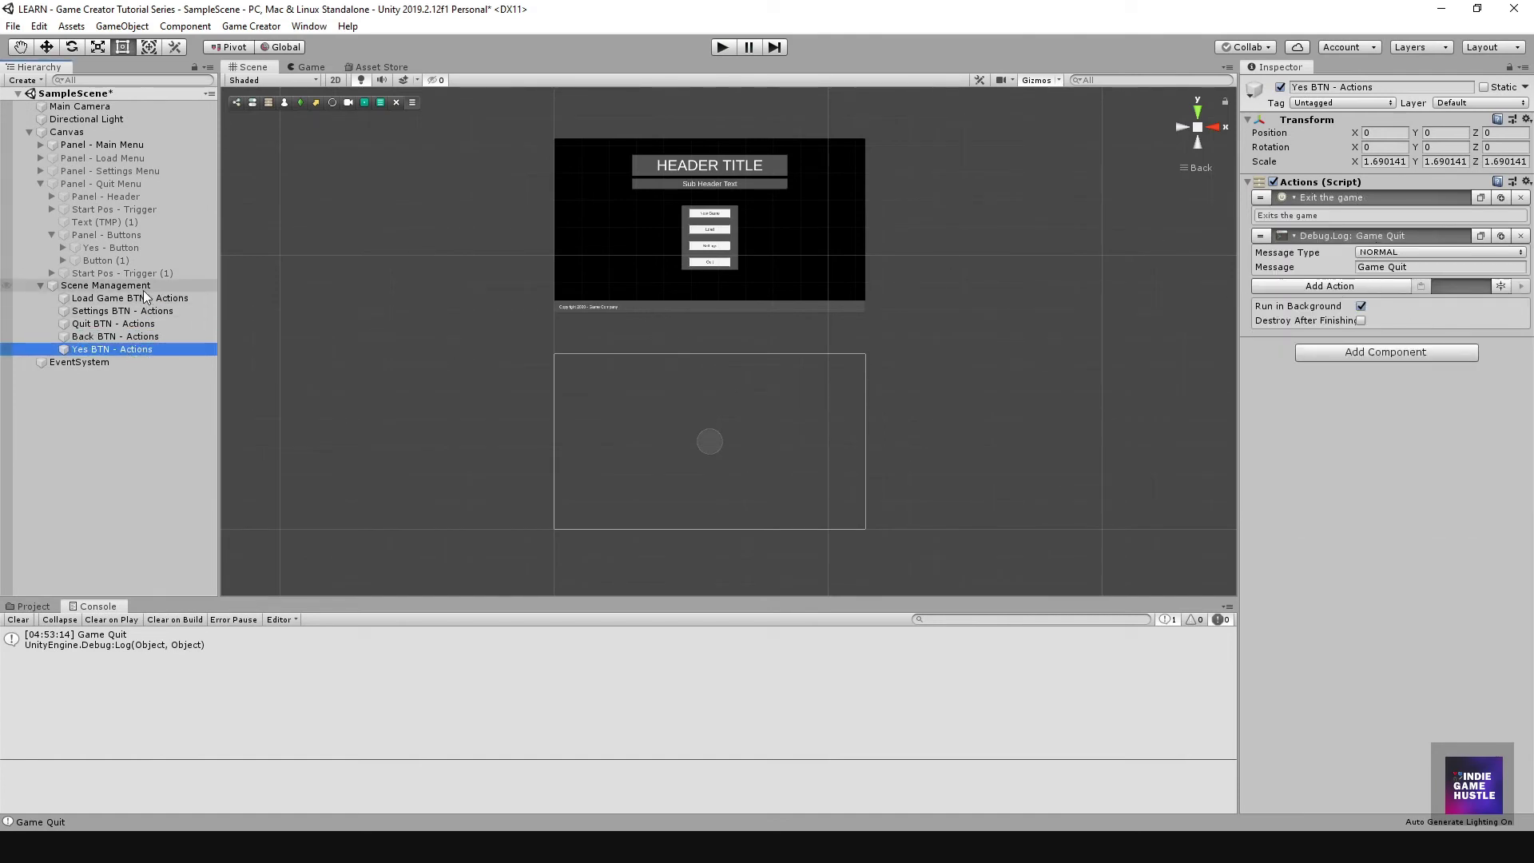
pyautogui.click(104, 285)
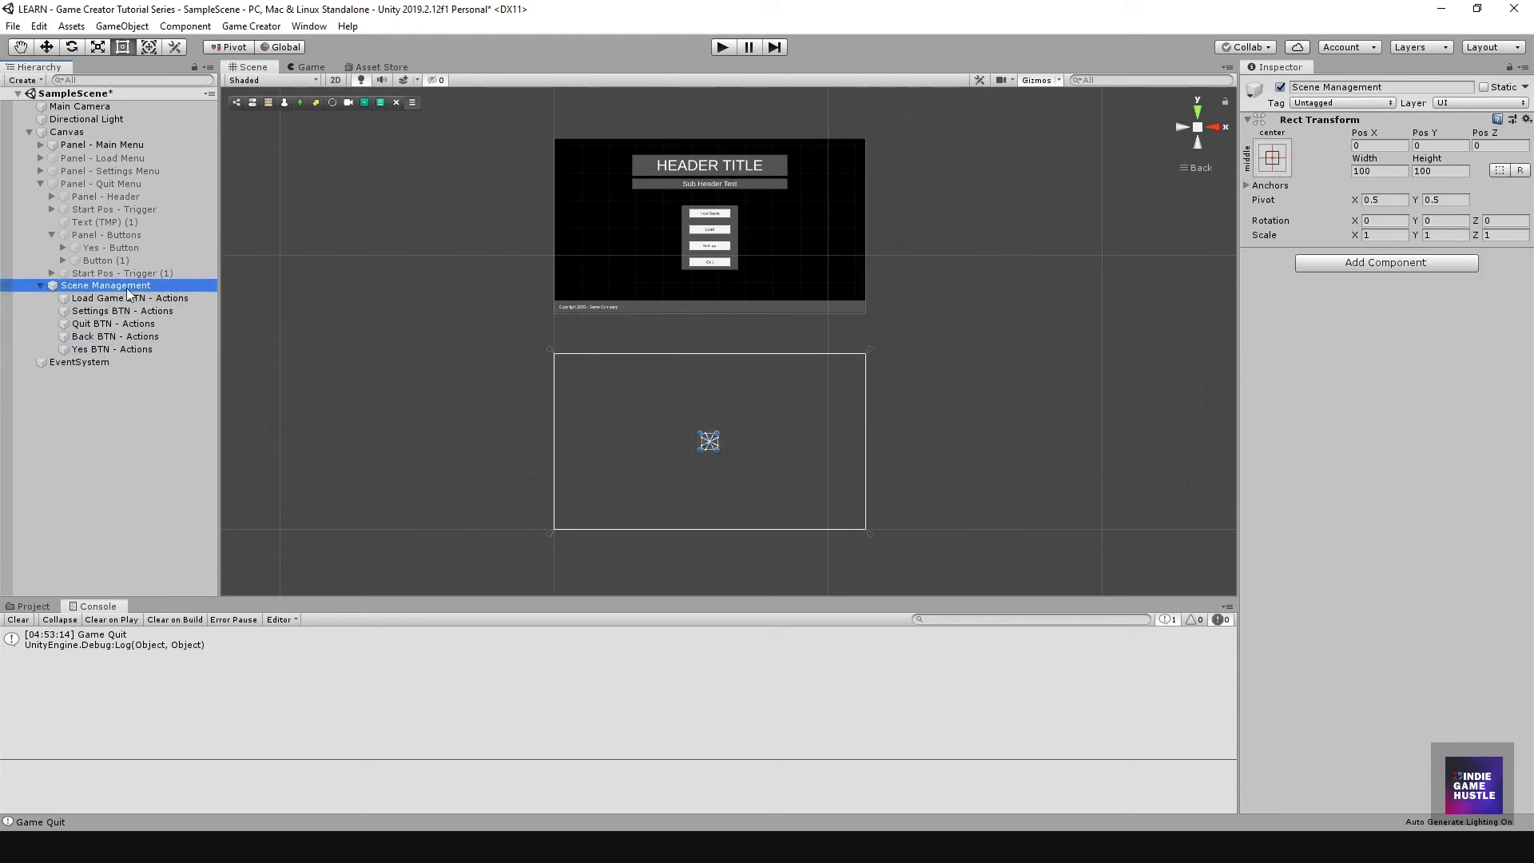
pyautogui.click(127, 350)
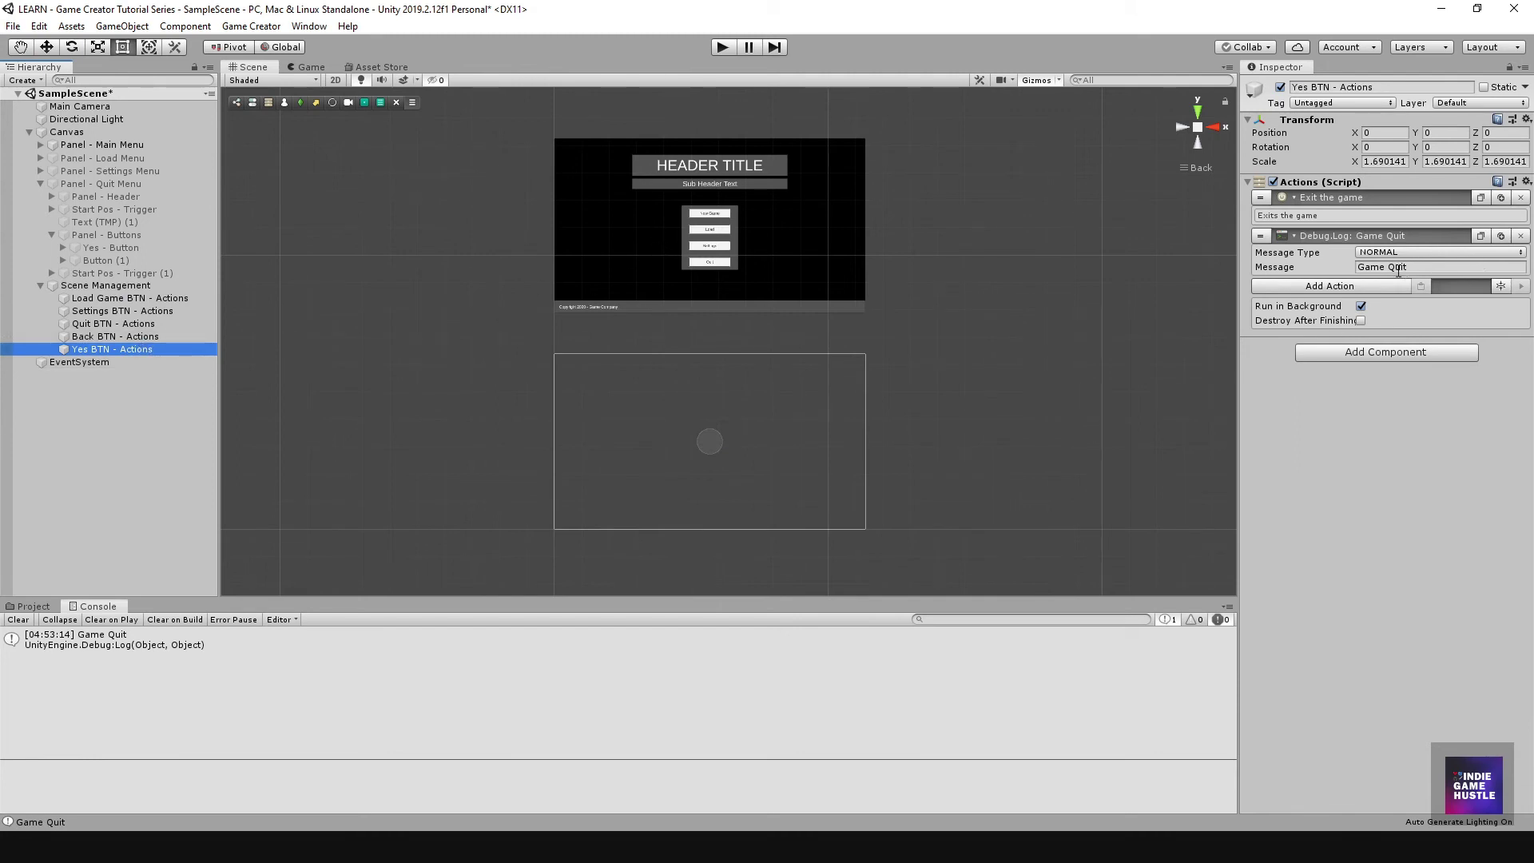
pyautogui.click(1362, 287)
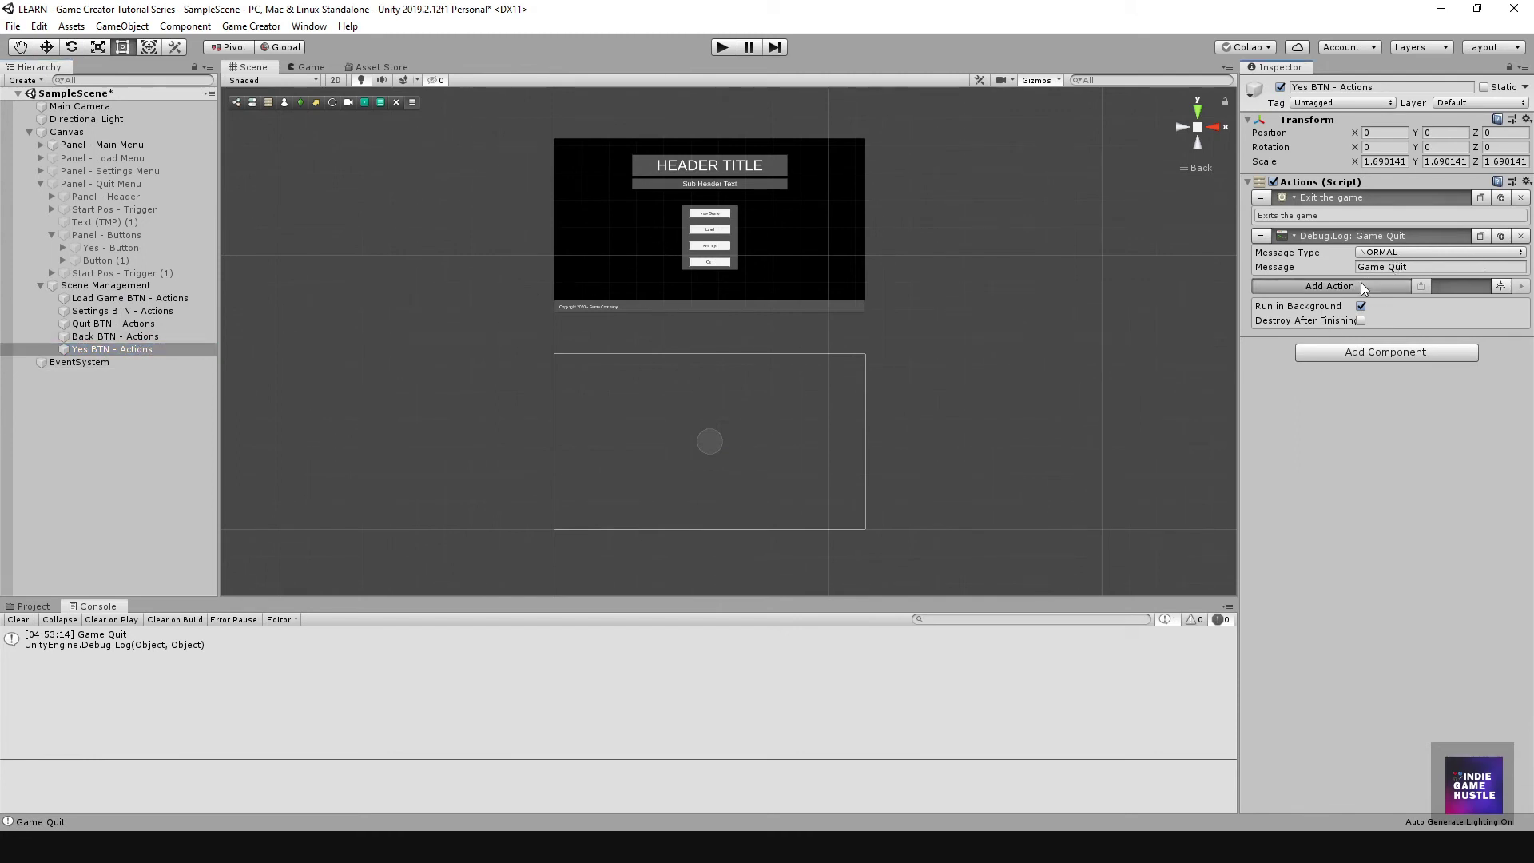
pyautogui.click(1320, 444)
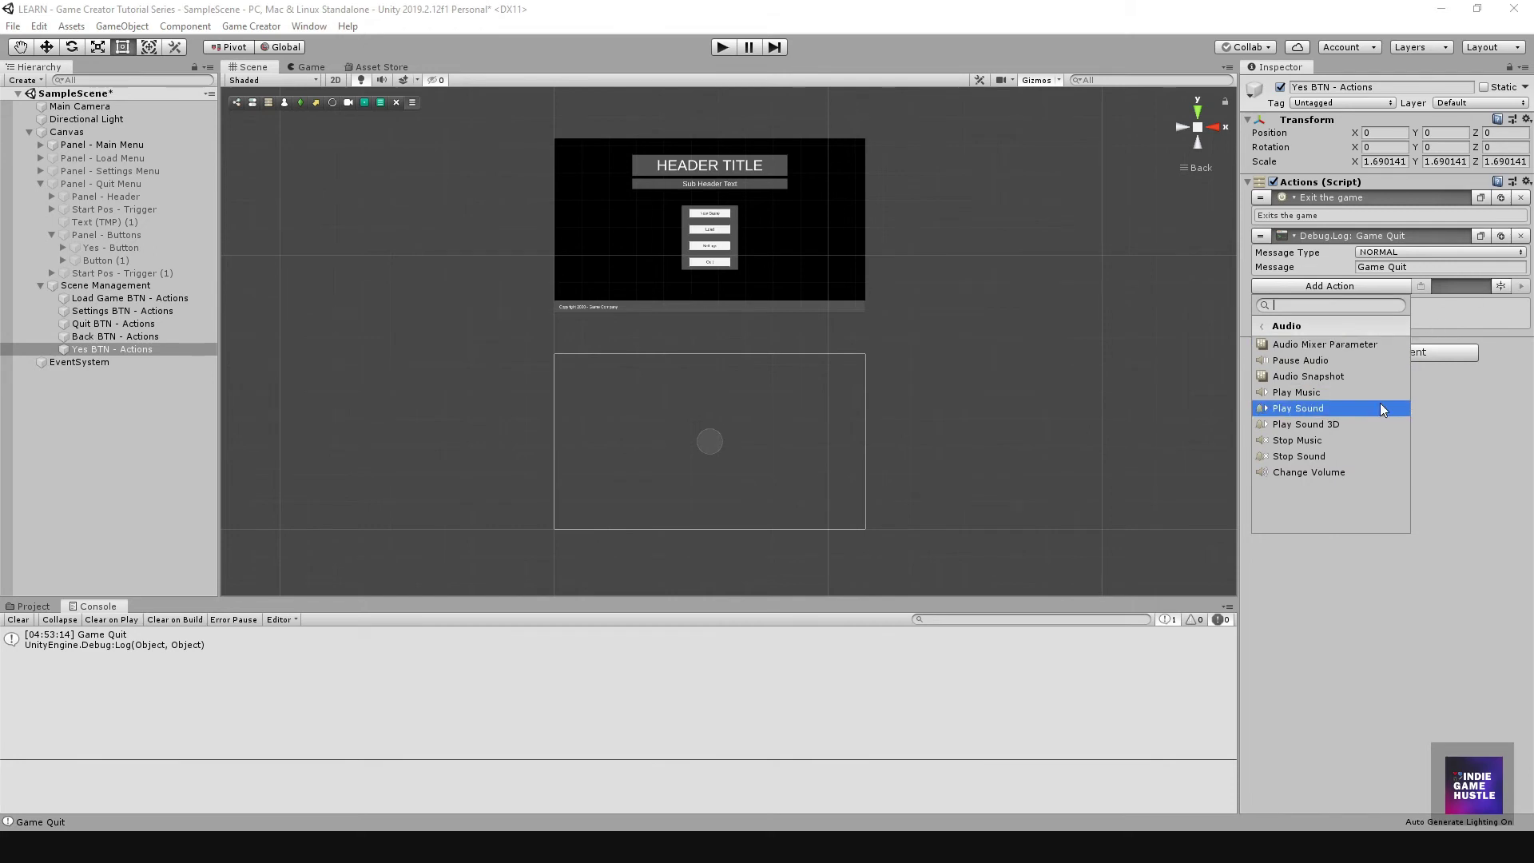
pyautogui.click(1466, 396)
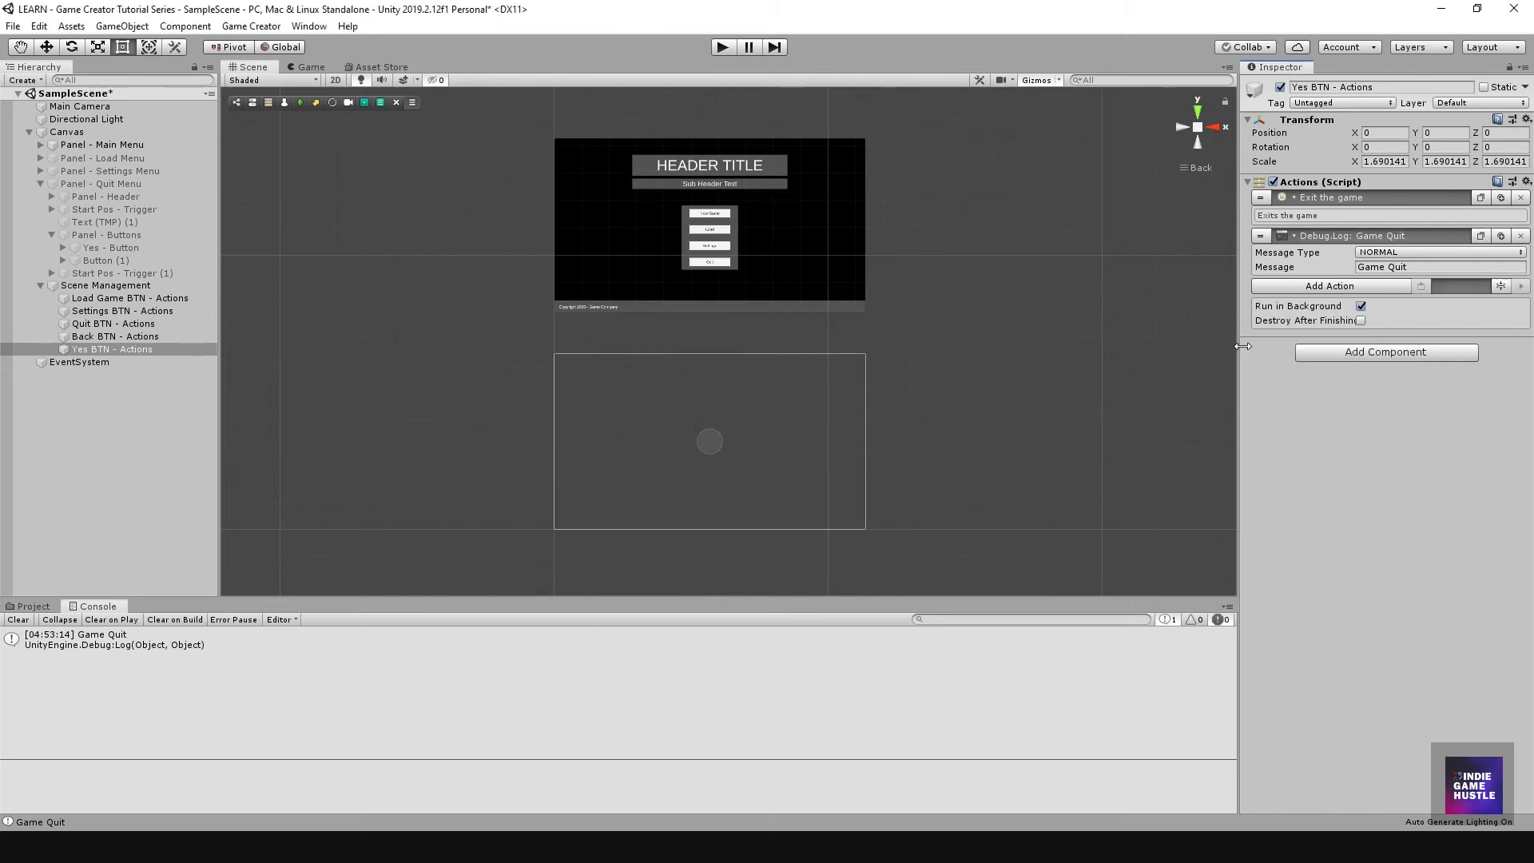
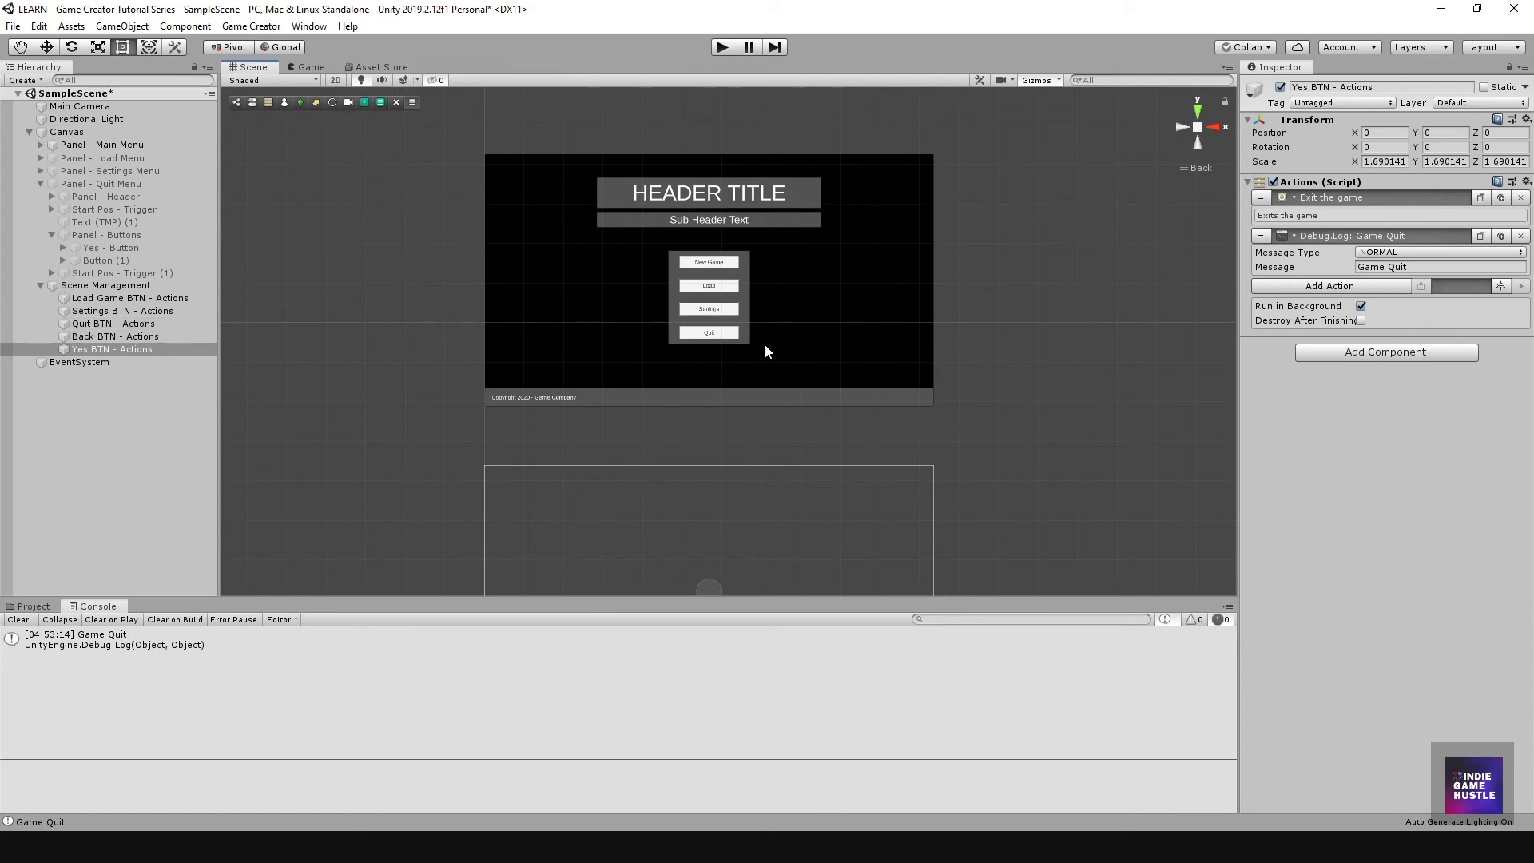
pyautogui.scroll(-2, 727, 339)
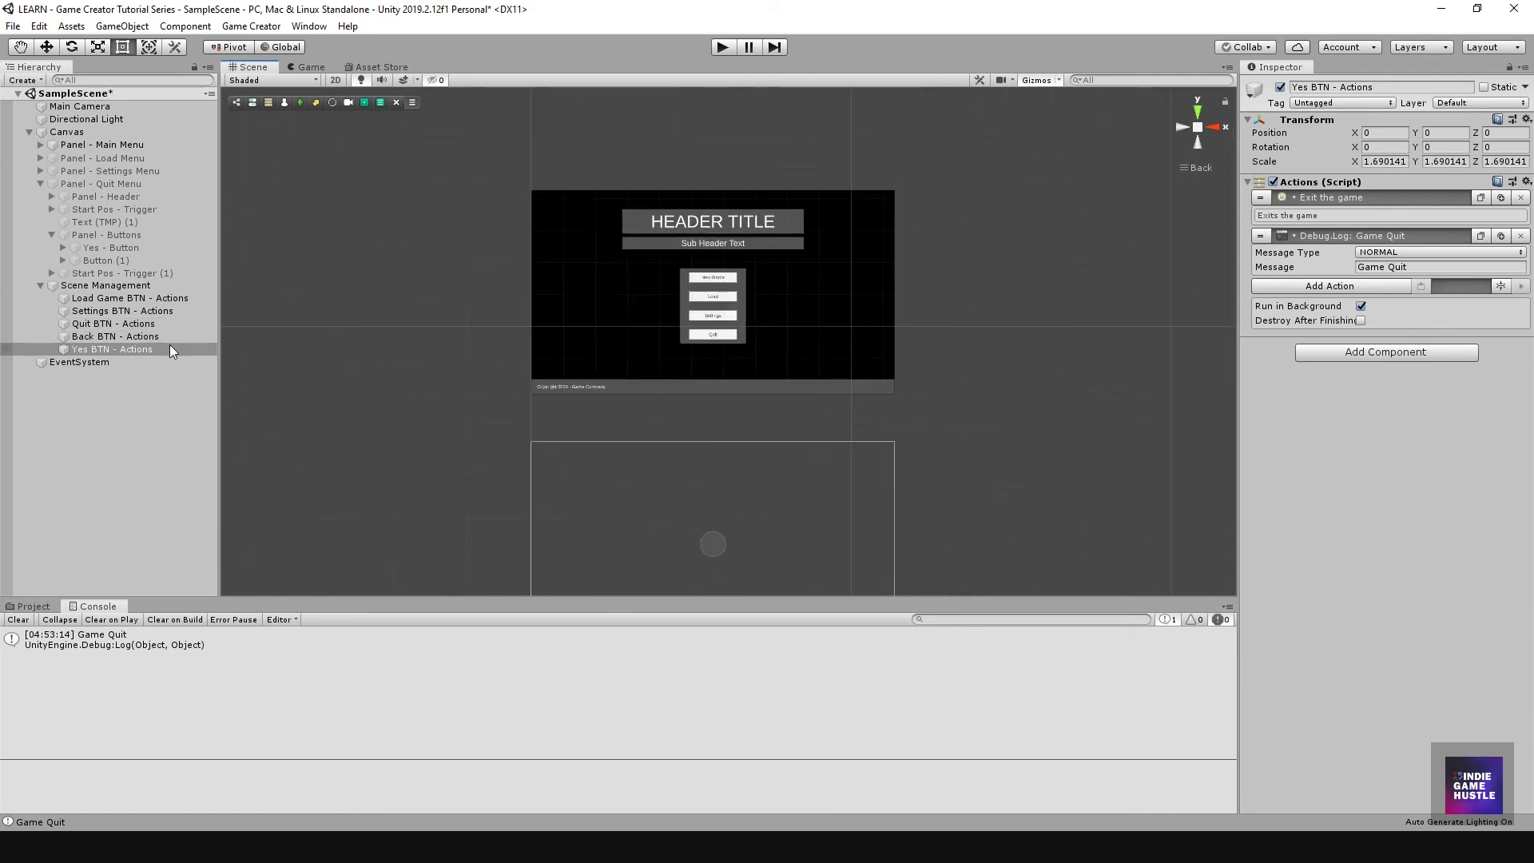
pyautogui.click(131, 336)
pyautogui.click(125, 352)
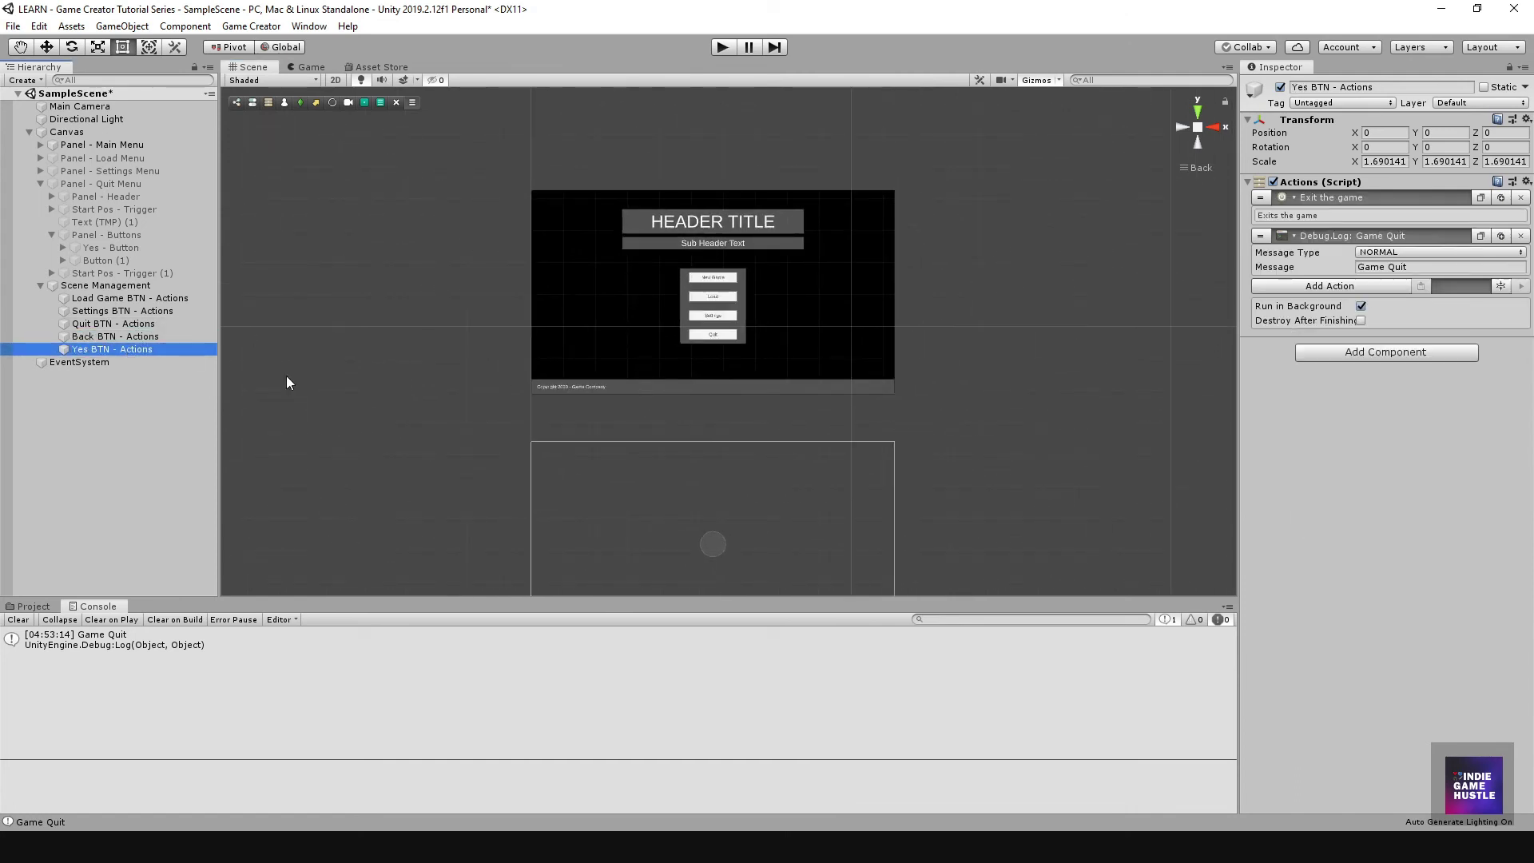
# Step: Collapse Panel - Quit Menu, expand Panel - Load Menu in the hierarchy, and activate the load menu panel
pyautogui.click(39, 182)
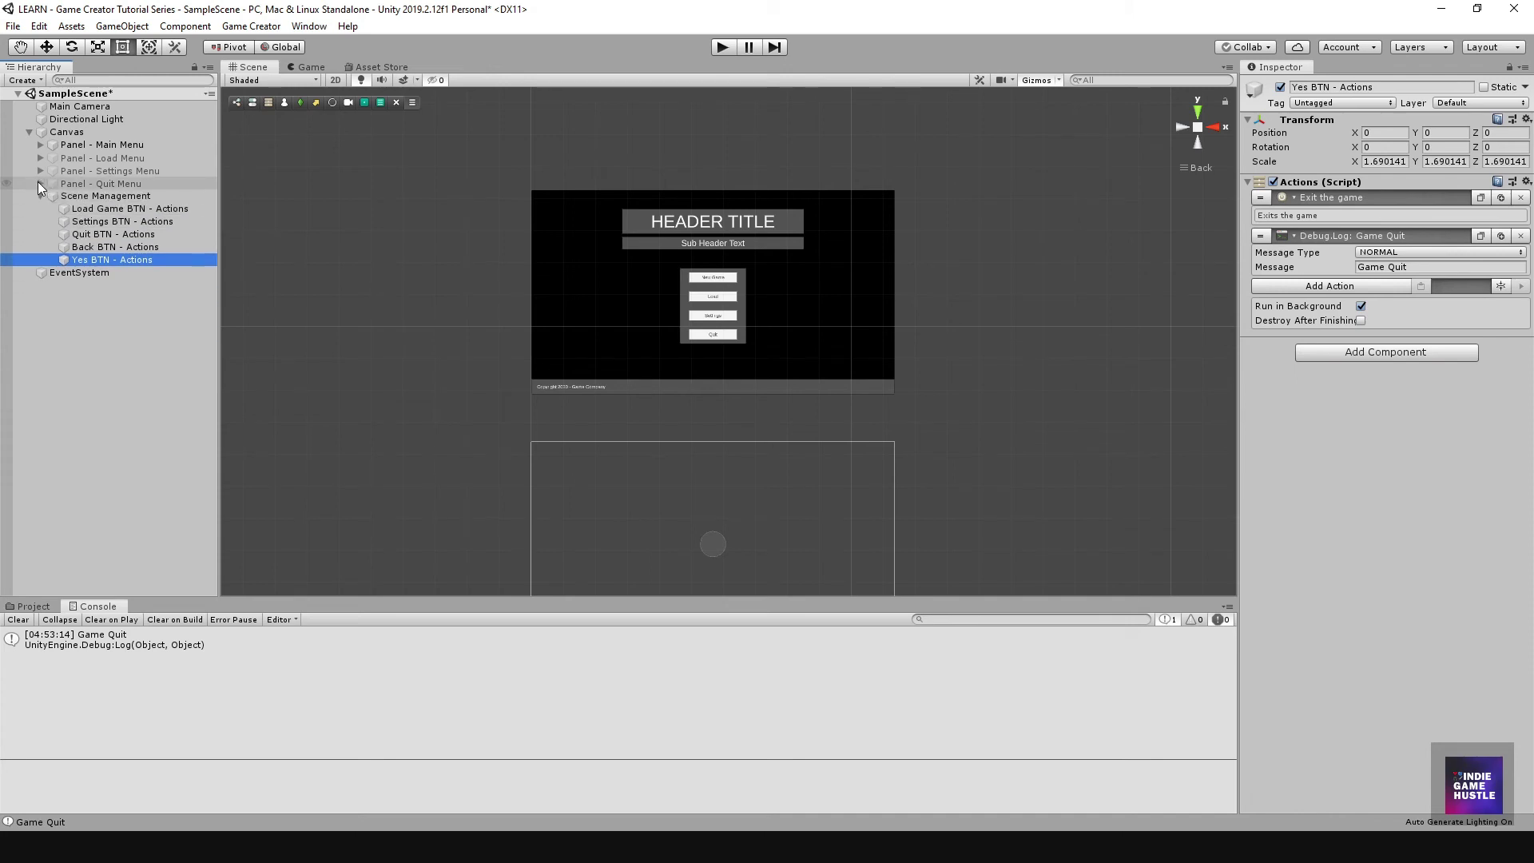
pyautogui.click(99, 159)
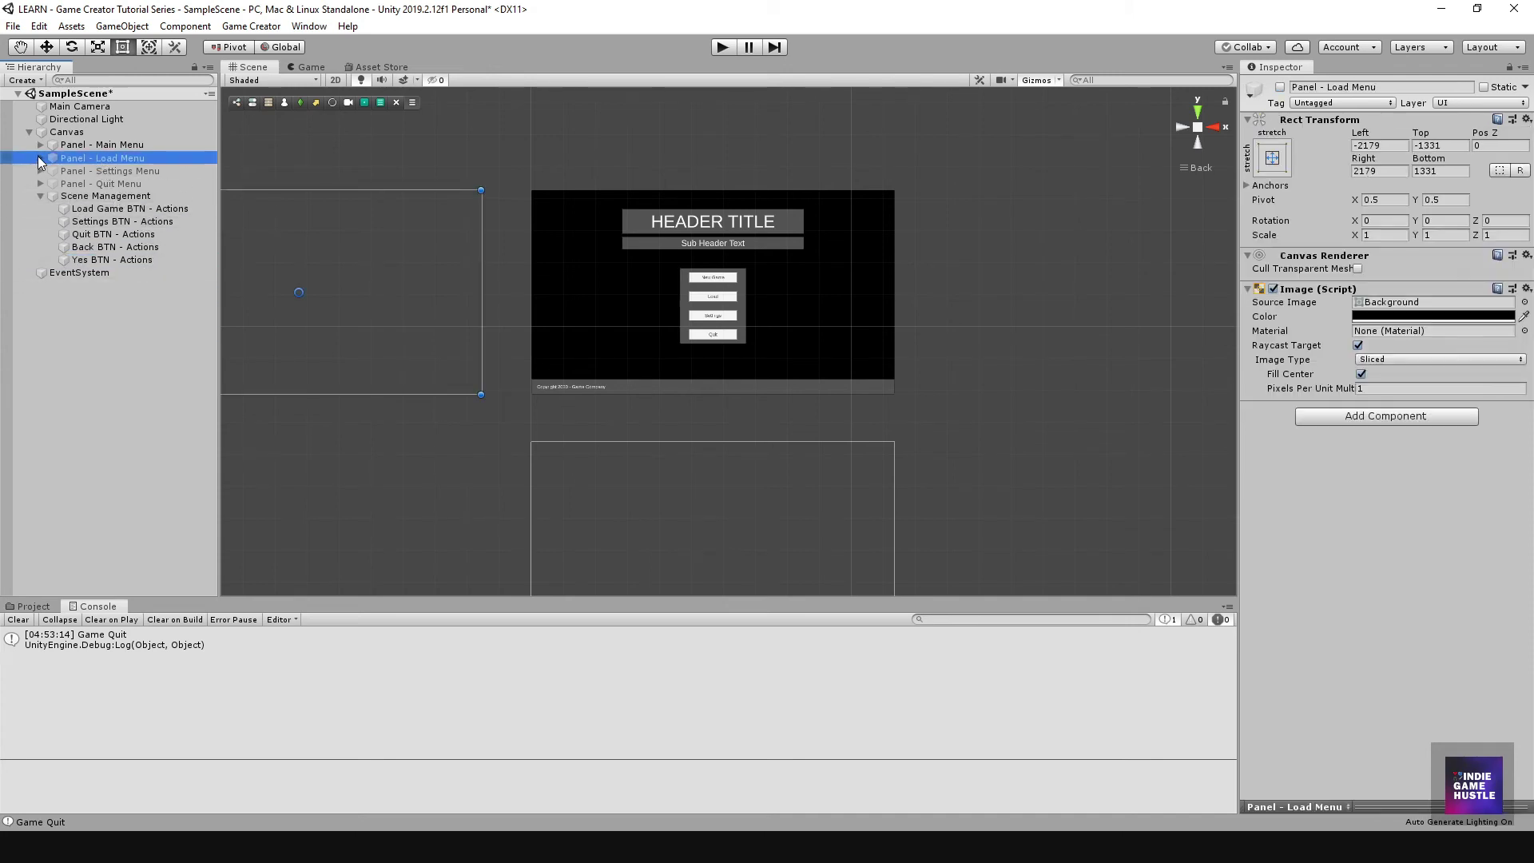
pyautogui.click(40, 158)
pyautogui.click(51, 196)
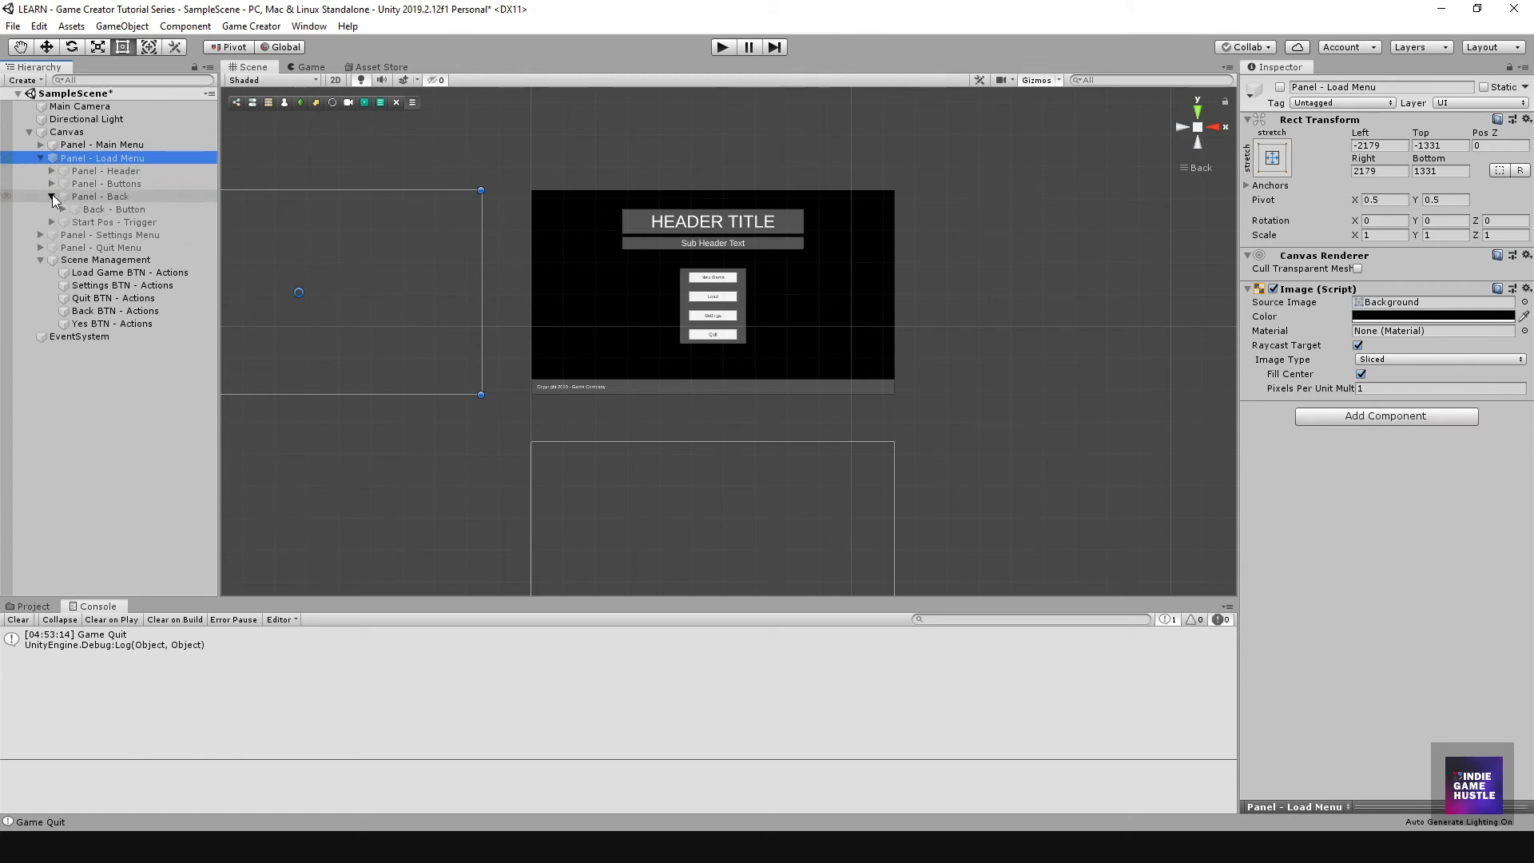
pyautogui.click(52, 196)
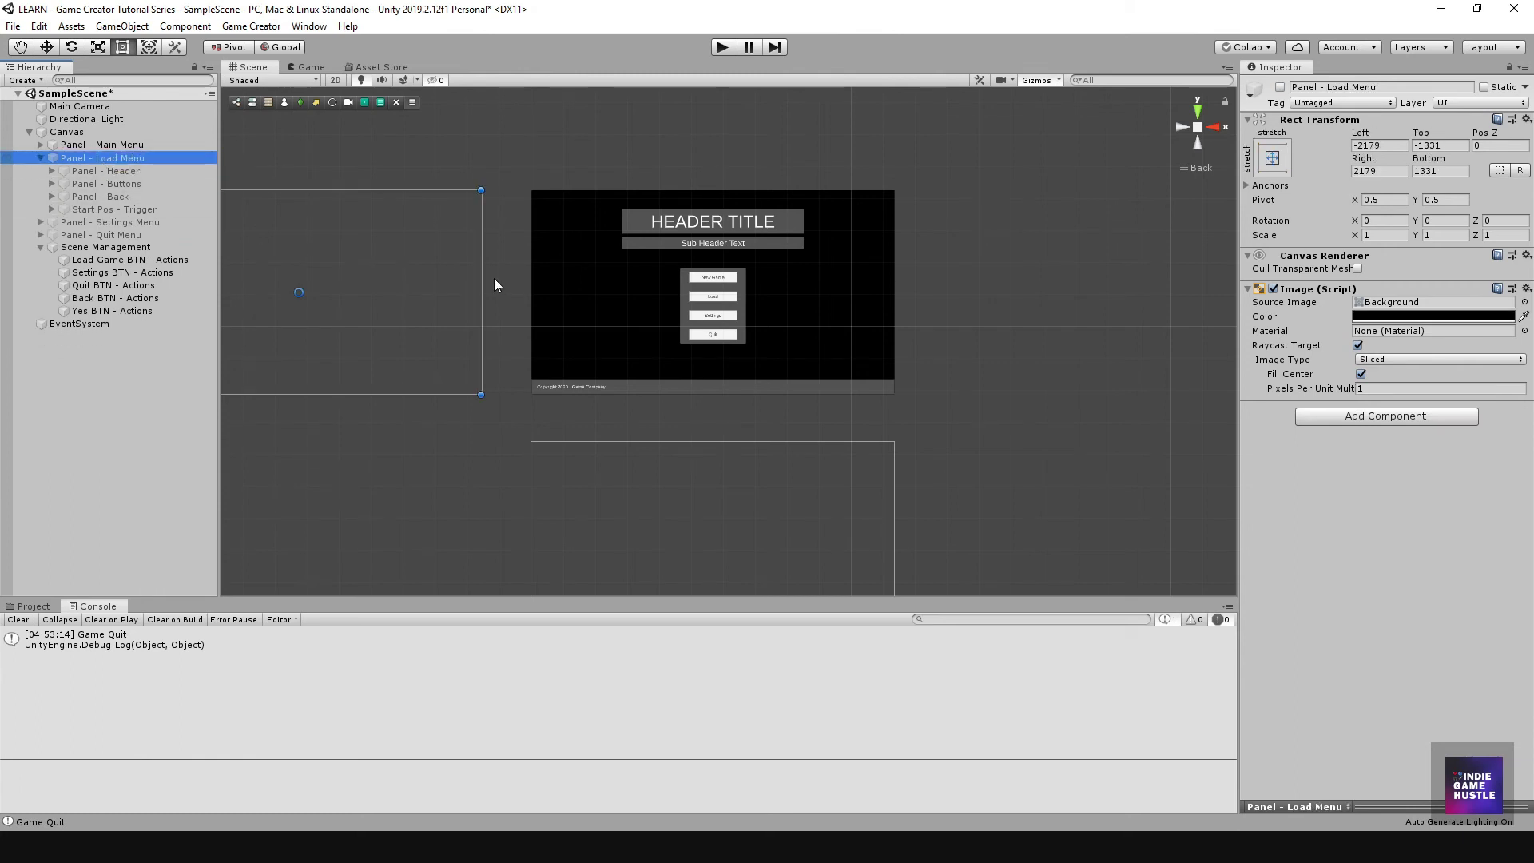
pyautogui.moveTo(493, 285); pyautogui.dragTo(601, 310, button='middle')
pyautogui.click(1280, 86)
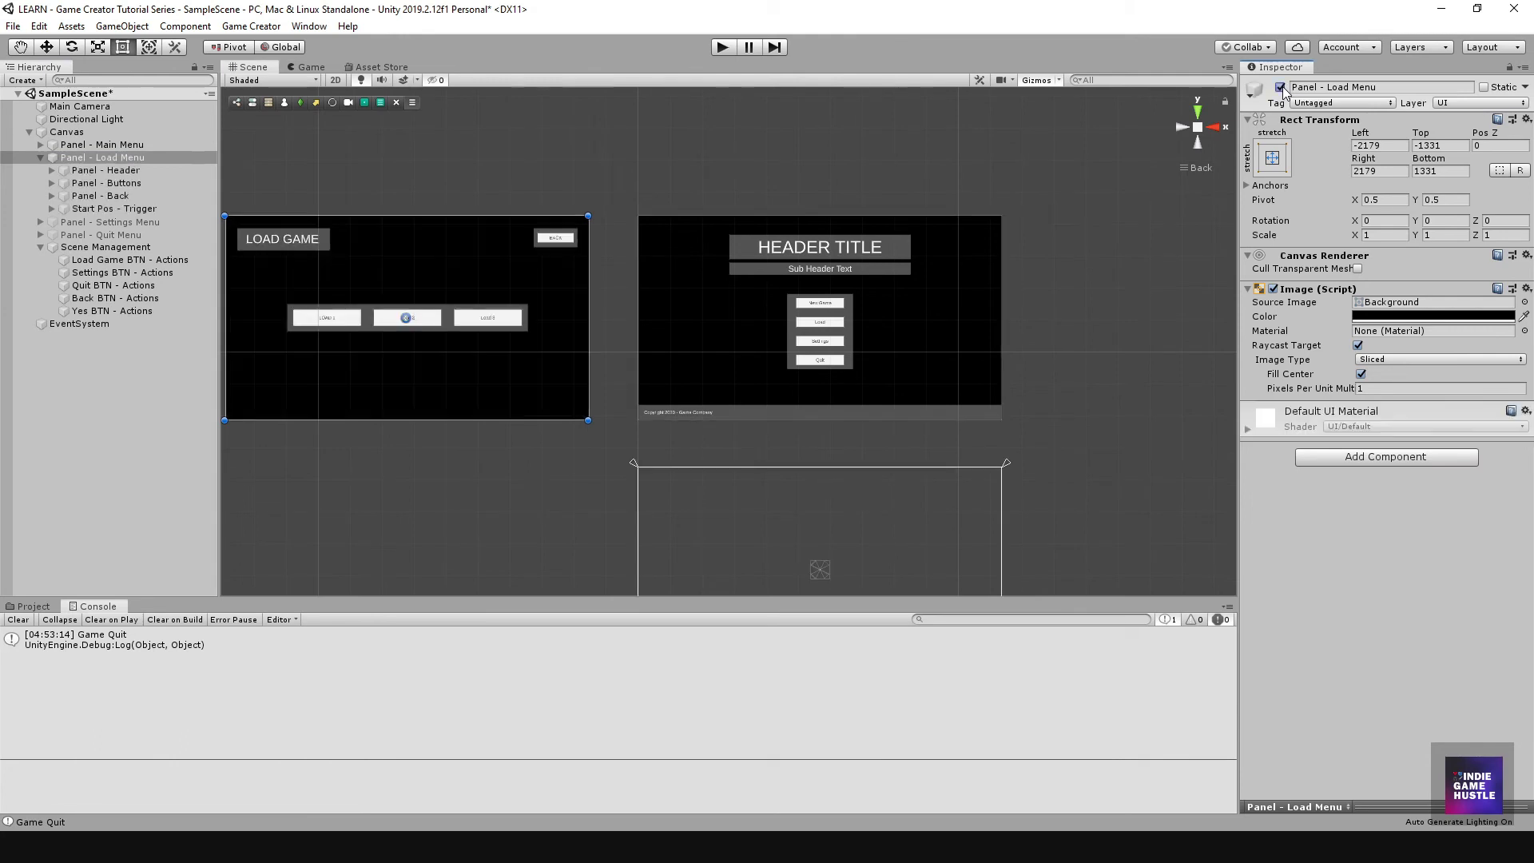
pyautogui.scroll(10, 639, 305)
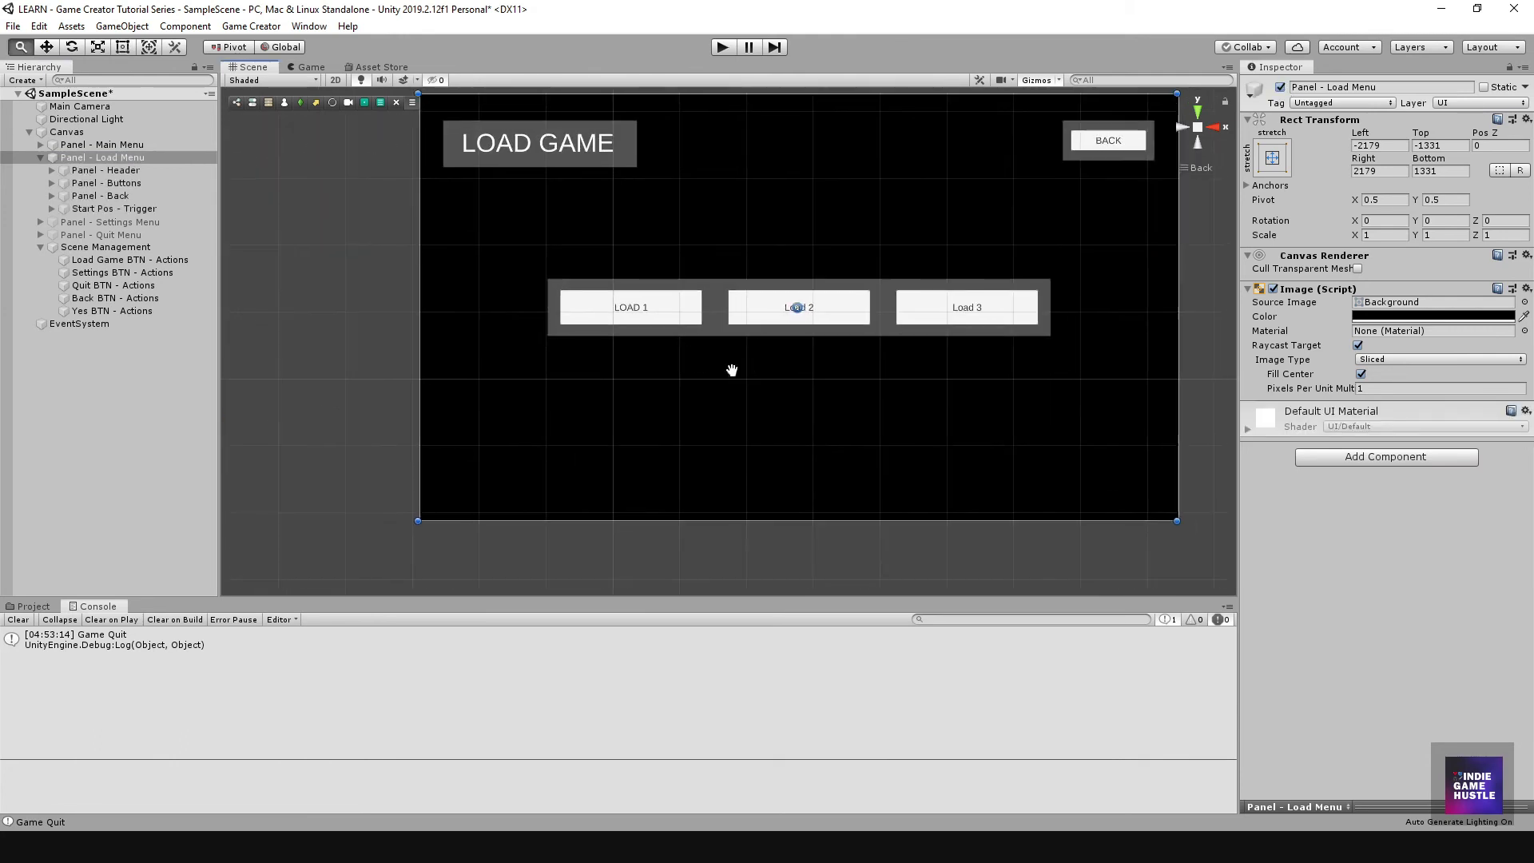
pyautogui.moveTo(732, 370); pyautogui.dragTo(690, 399, button='middle')
# Step: Inspect the Load 1, Load 2 and Load 3 buttons on the load menu panel
pyautogui.click(591, 339)
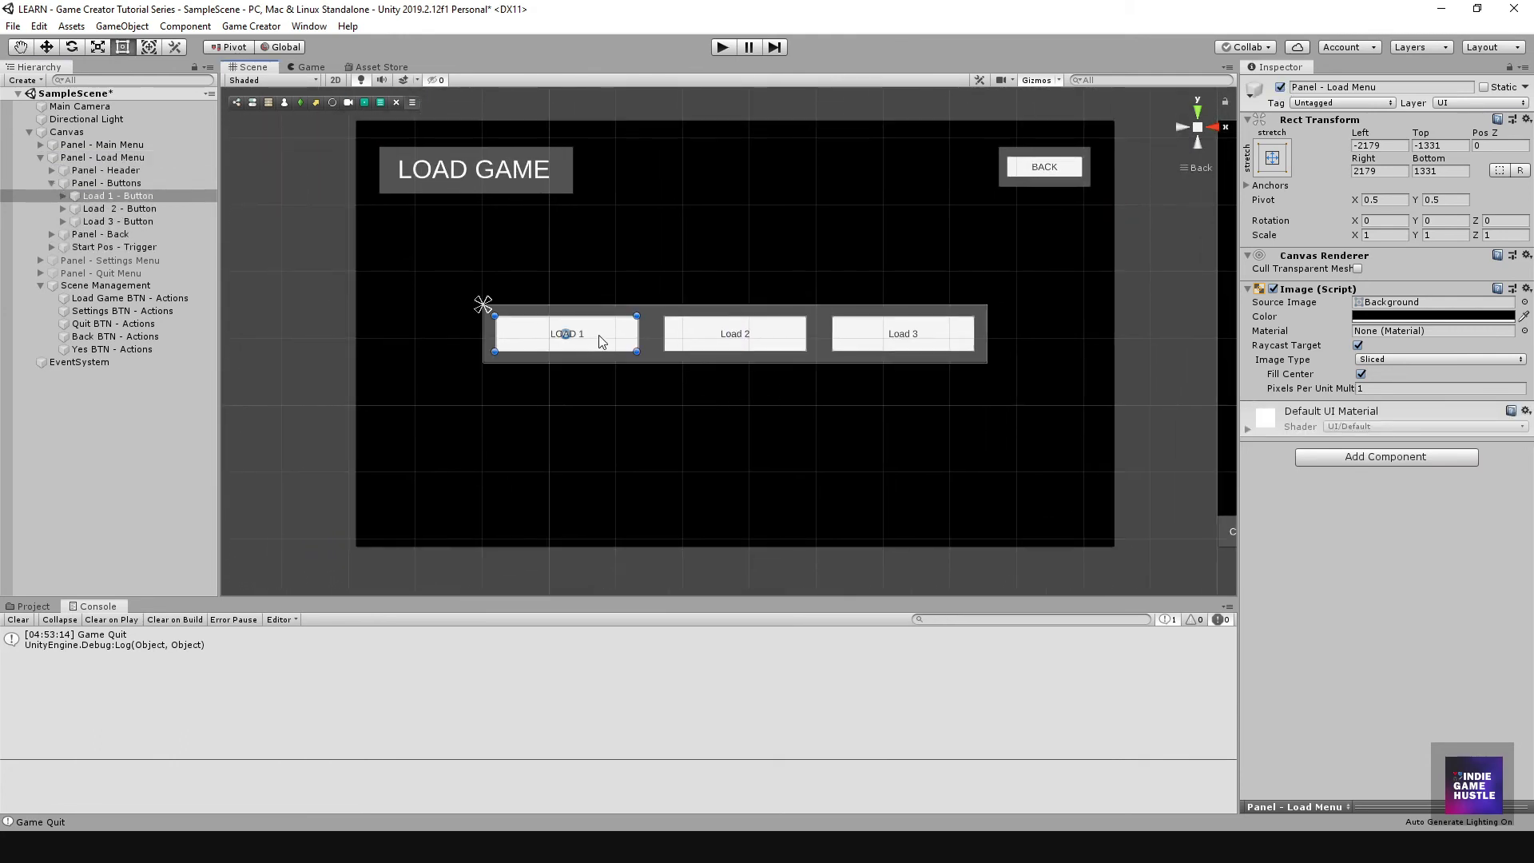
pyautogui.click(799, 347)
pyautogui.click(865, 342)
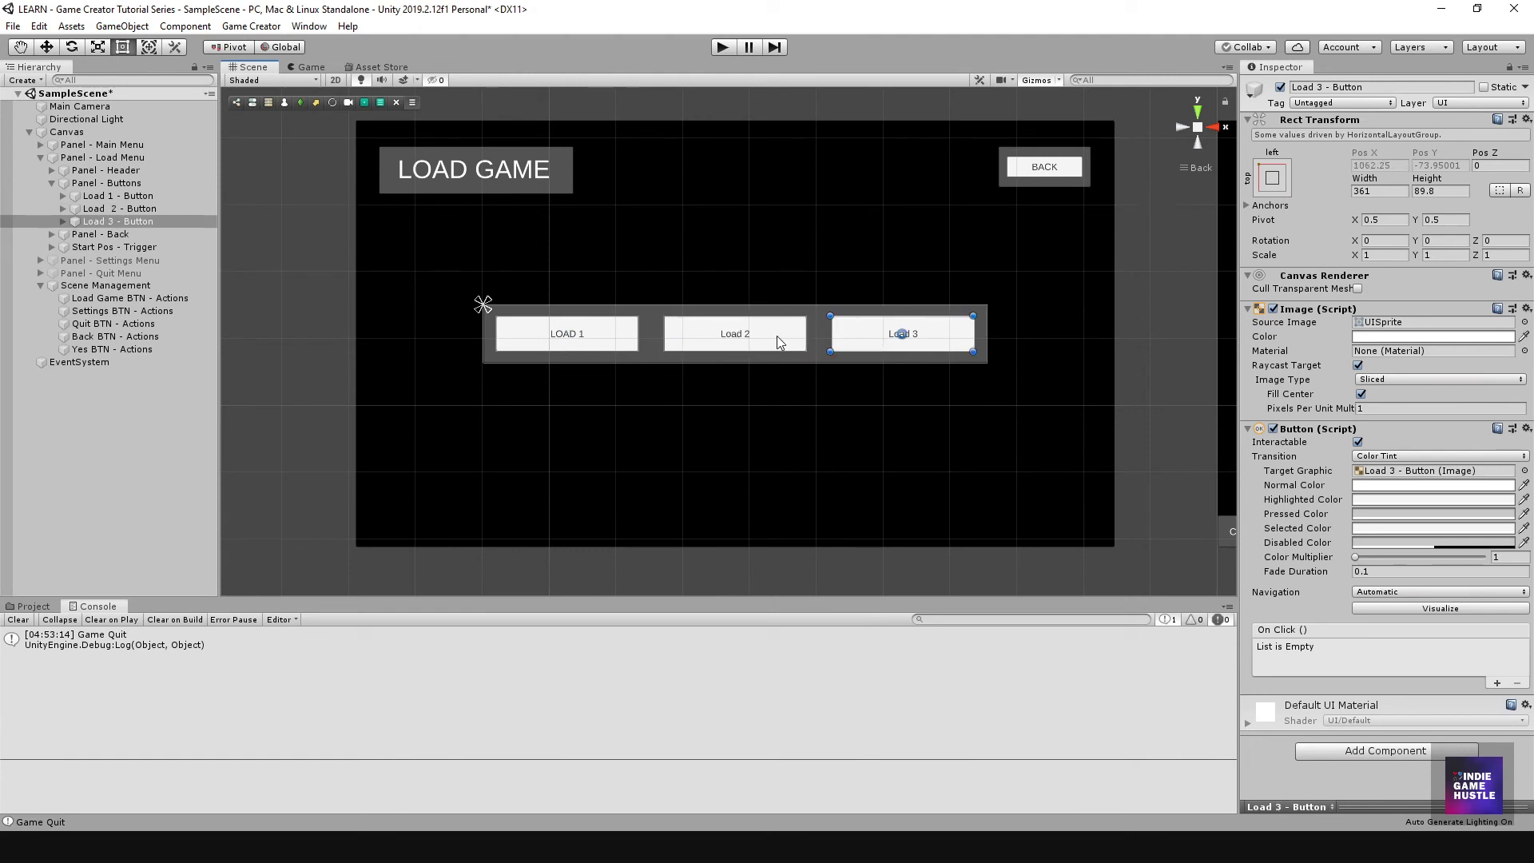
pyautogui.click(735, 334)
pyautogui.click(612, 328)
pyautogui.click(802, 349)
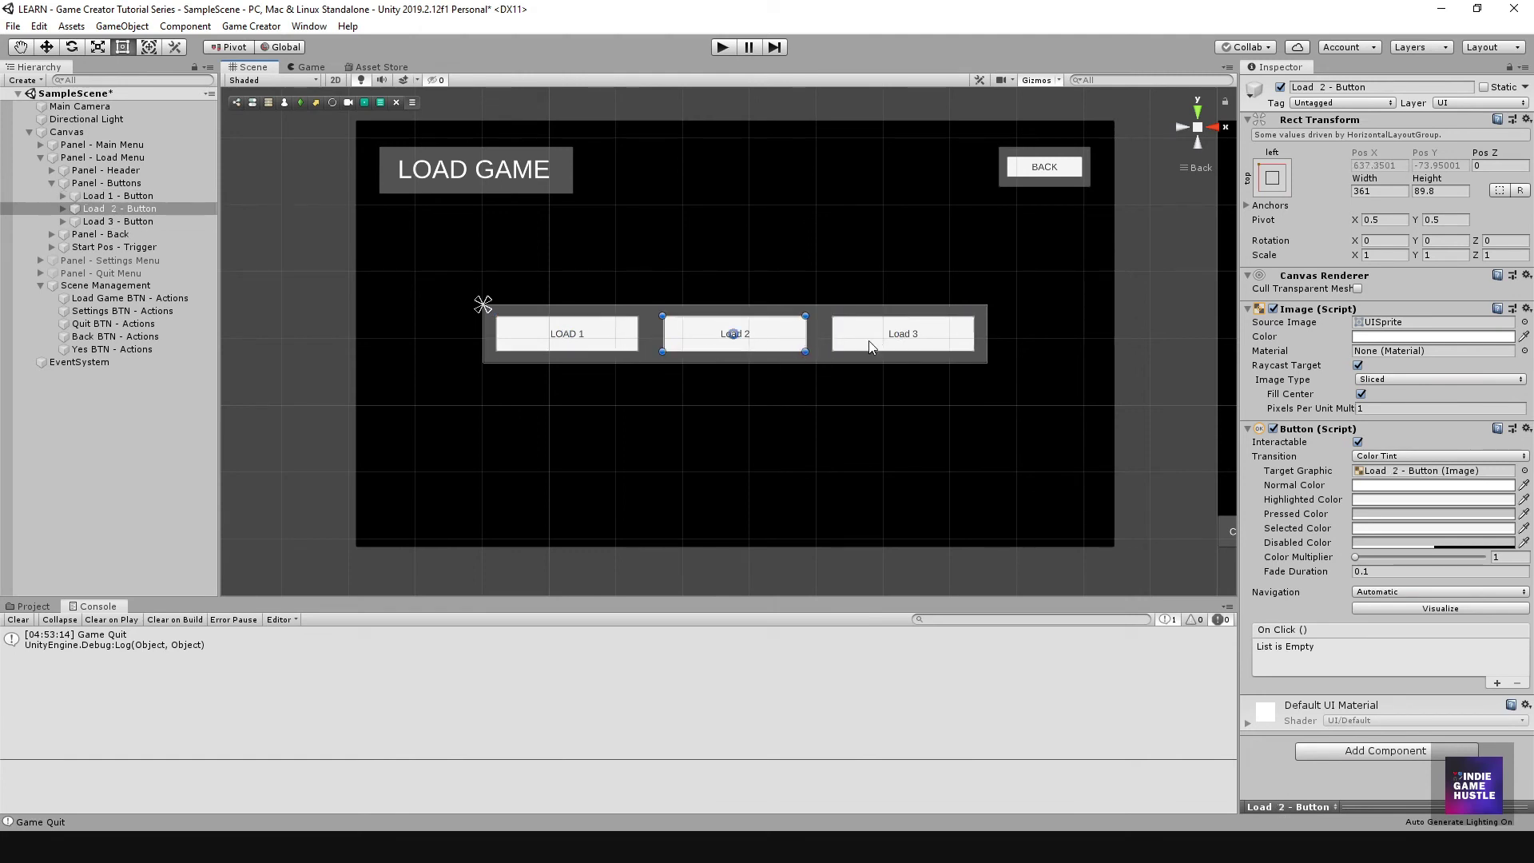
pyautogui.click(869, 340)
# Step: Add an Actions component to Load 1 - Button
pyautogui.click(115, 198)
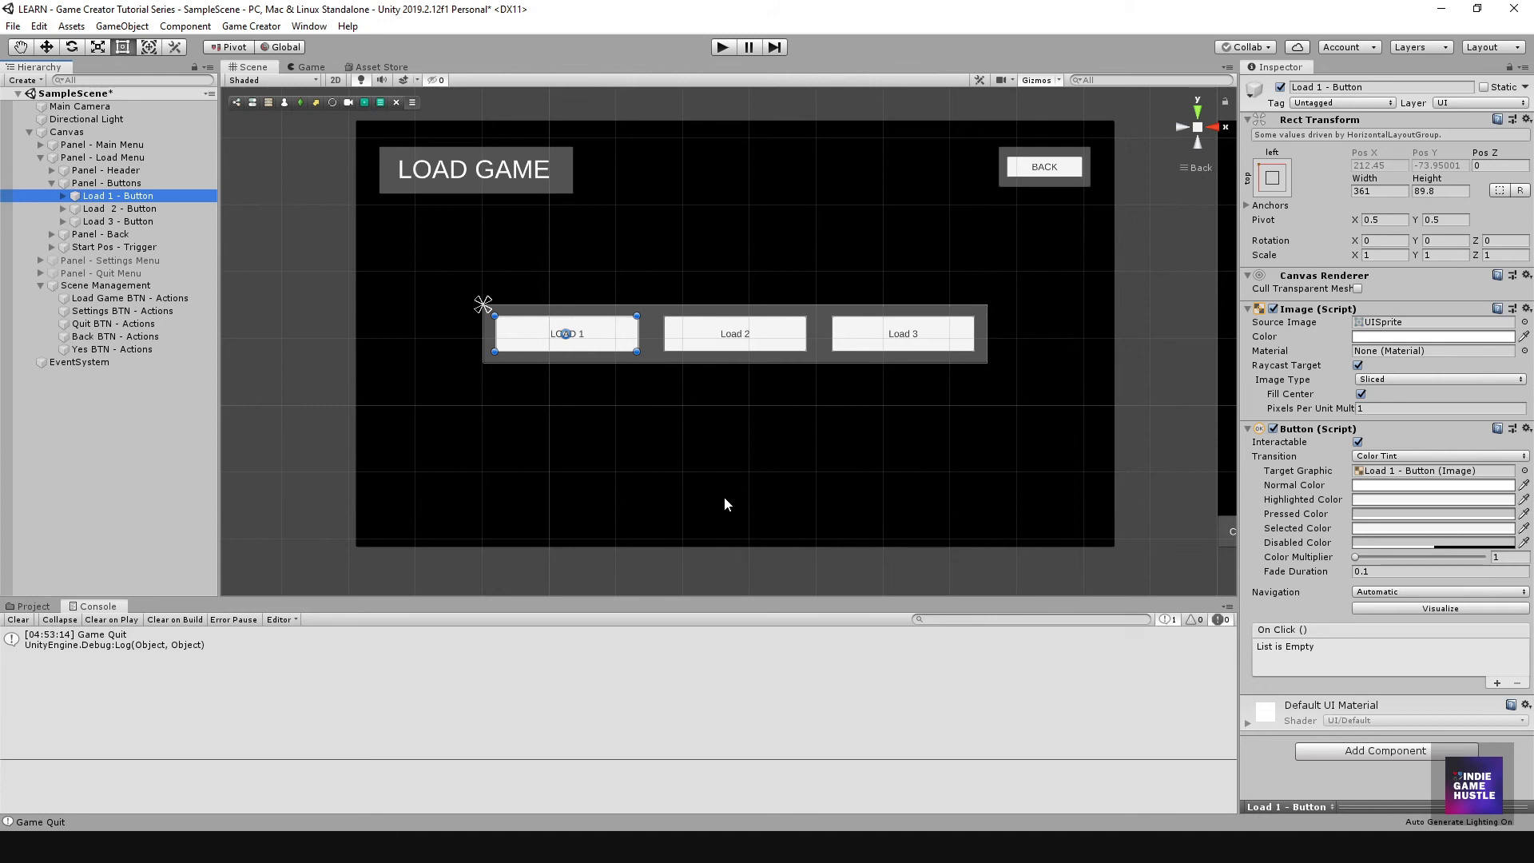
pyautogui.scroll(-3, 794, 478)
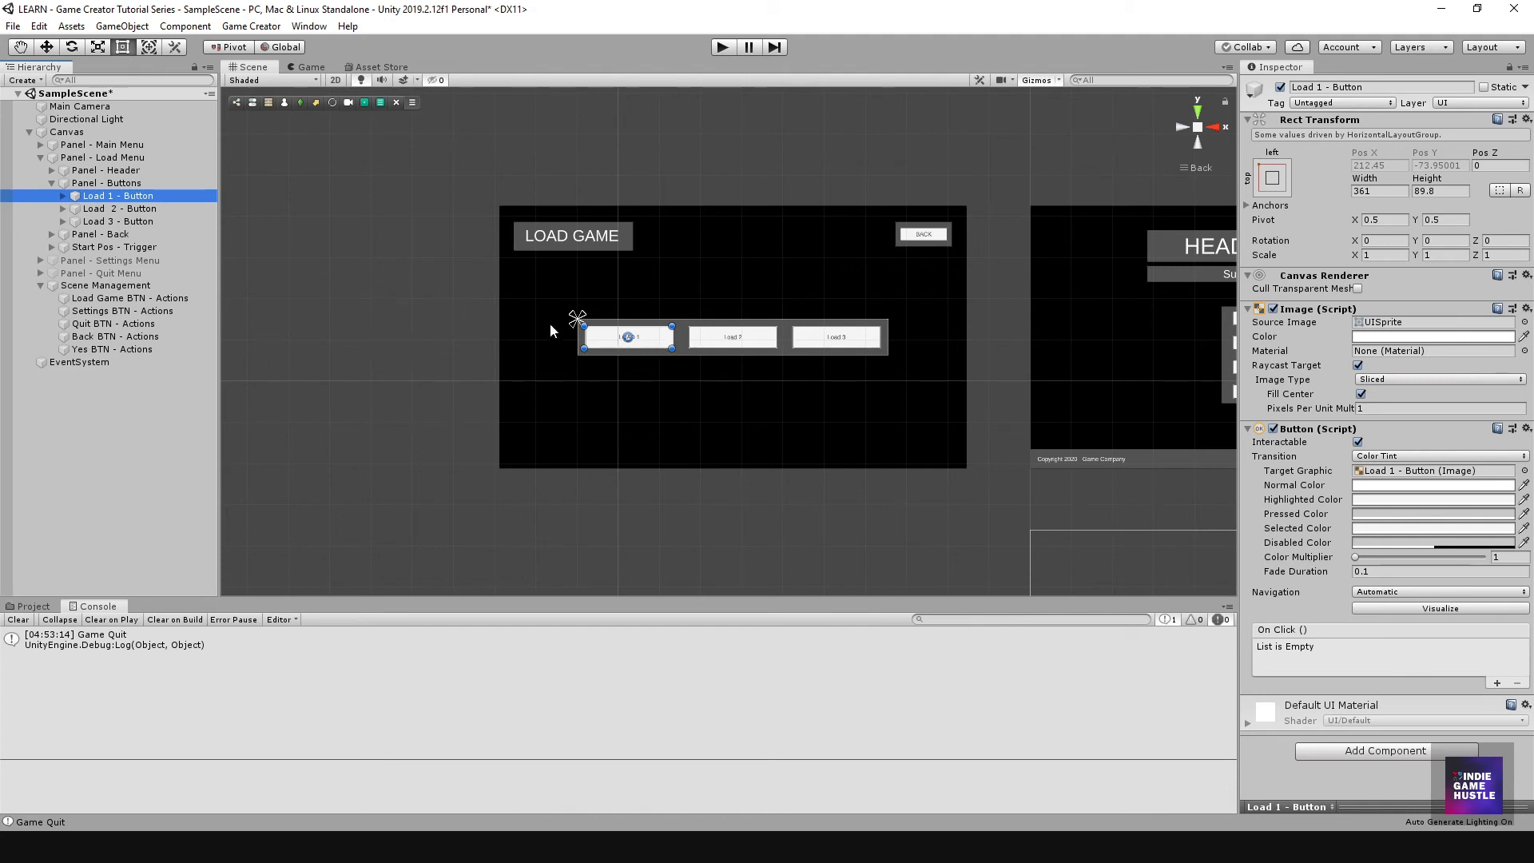
pyautogui.click(1375, 750)
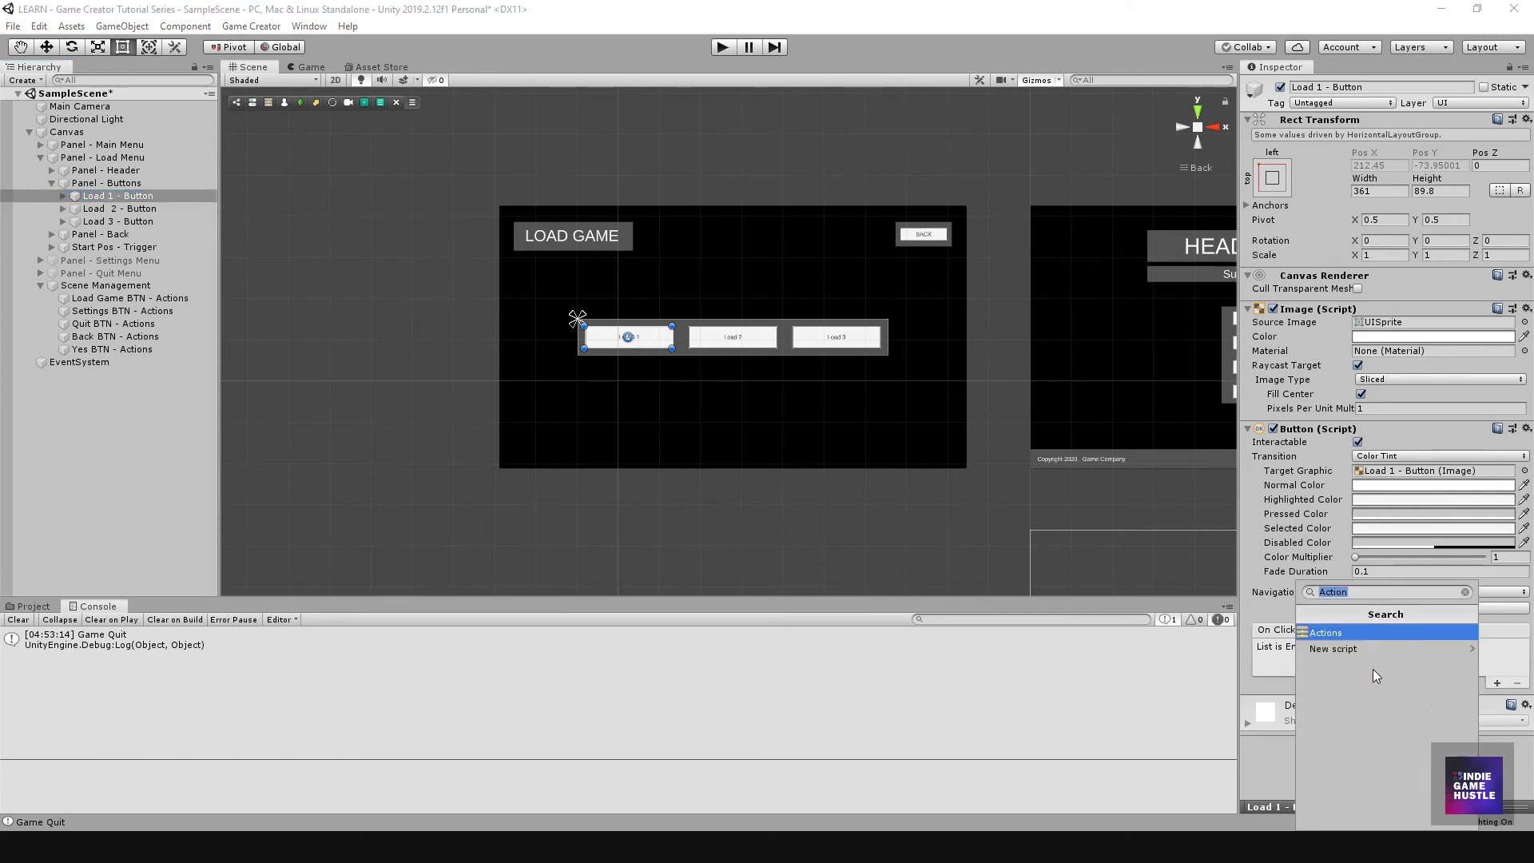
pyautogui.click(1336, 634)
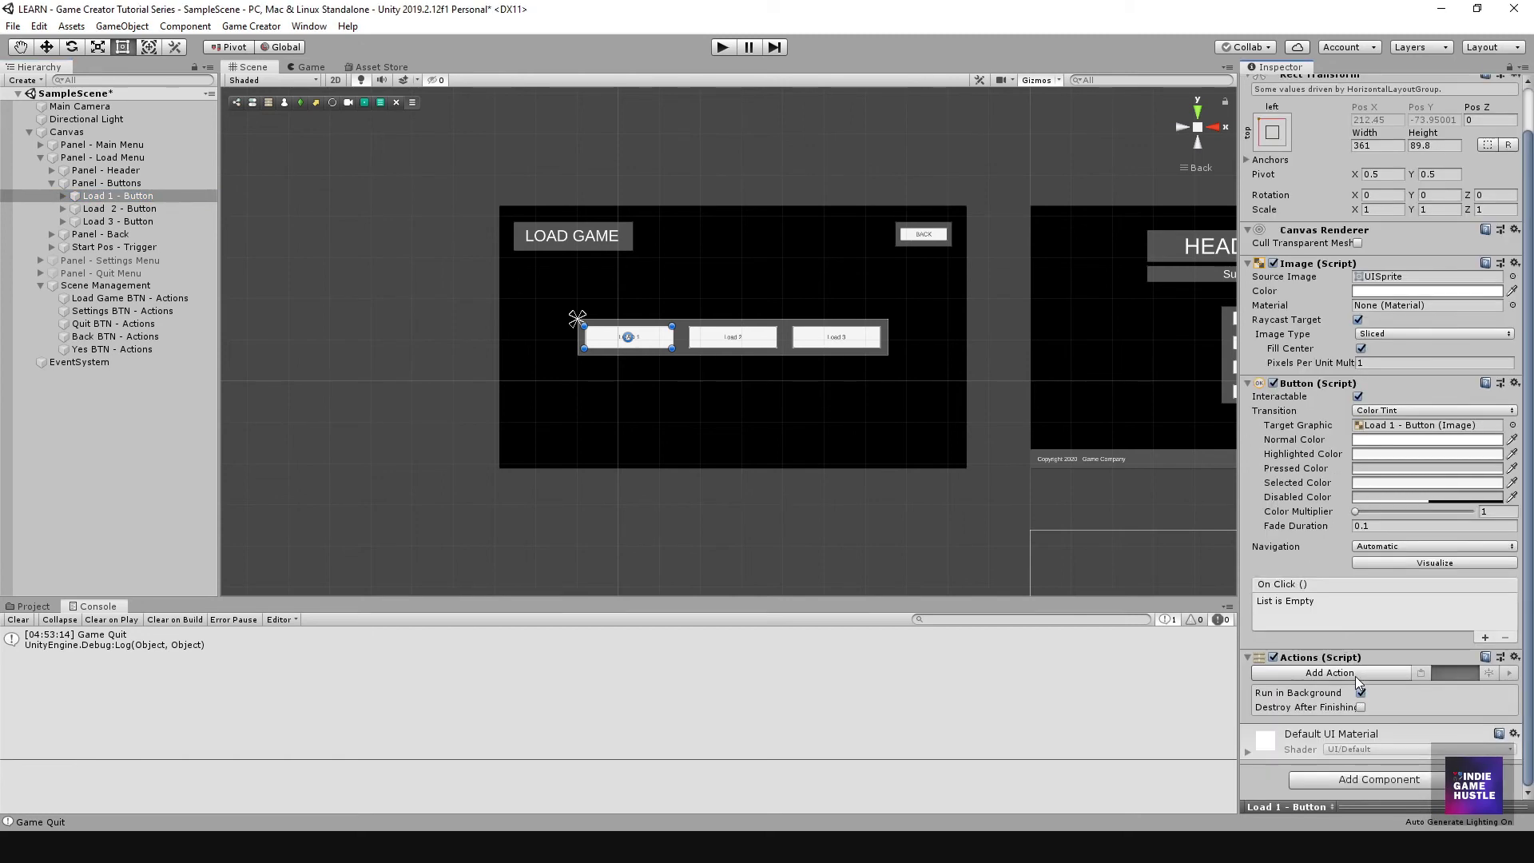
# Step: Add a Load Game action from the Save & Load category to Load 1 - Button, using profile 1 instead of the current profile
pyautogui.click(1353, 674)
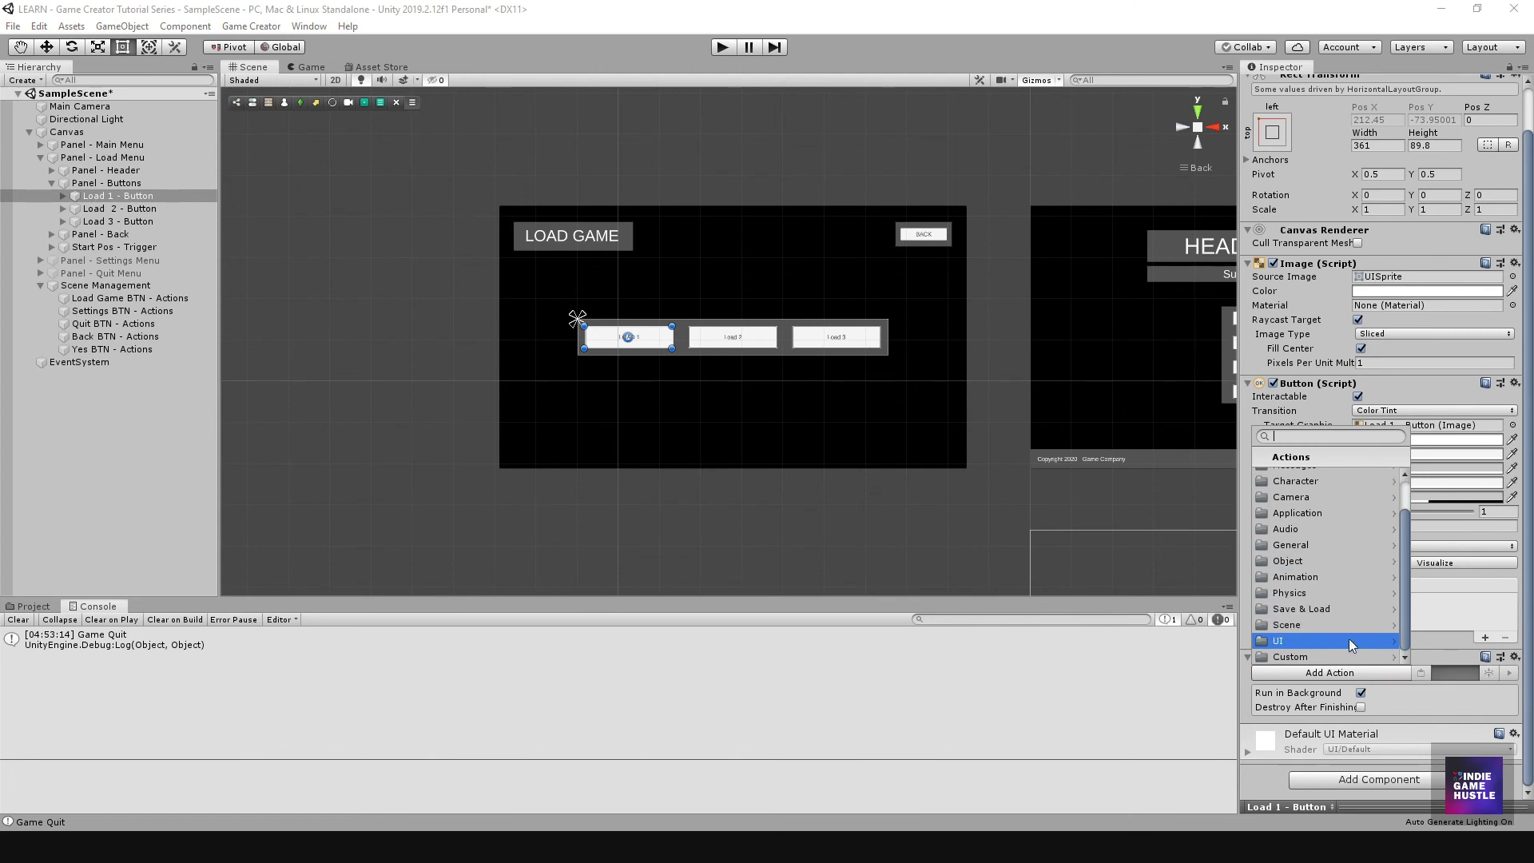
pyautogui.click(1305, 609)
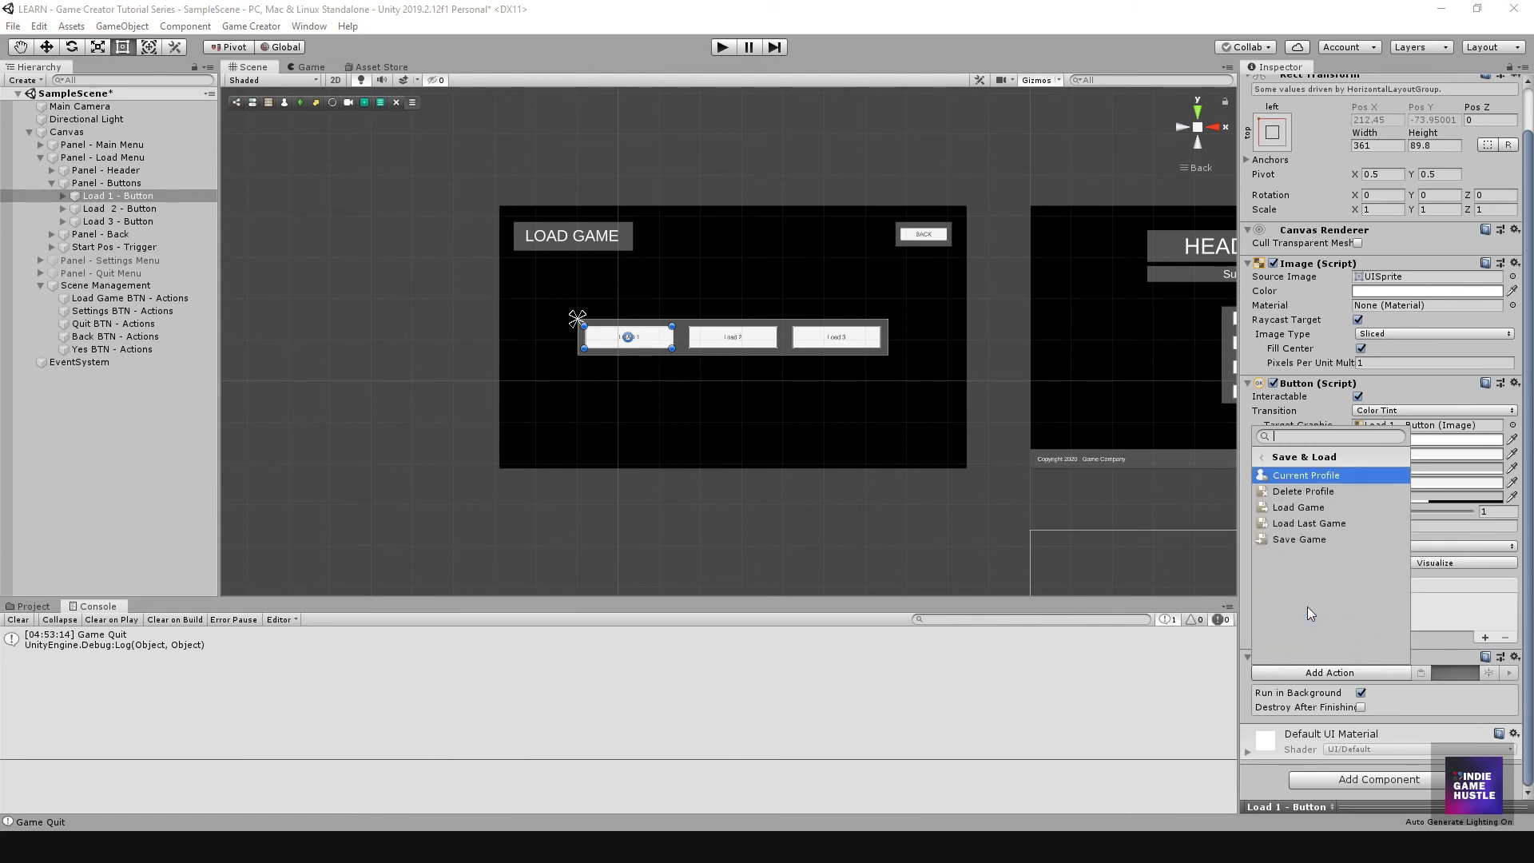
pyautogui.click(1289, 510)
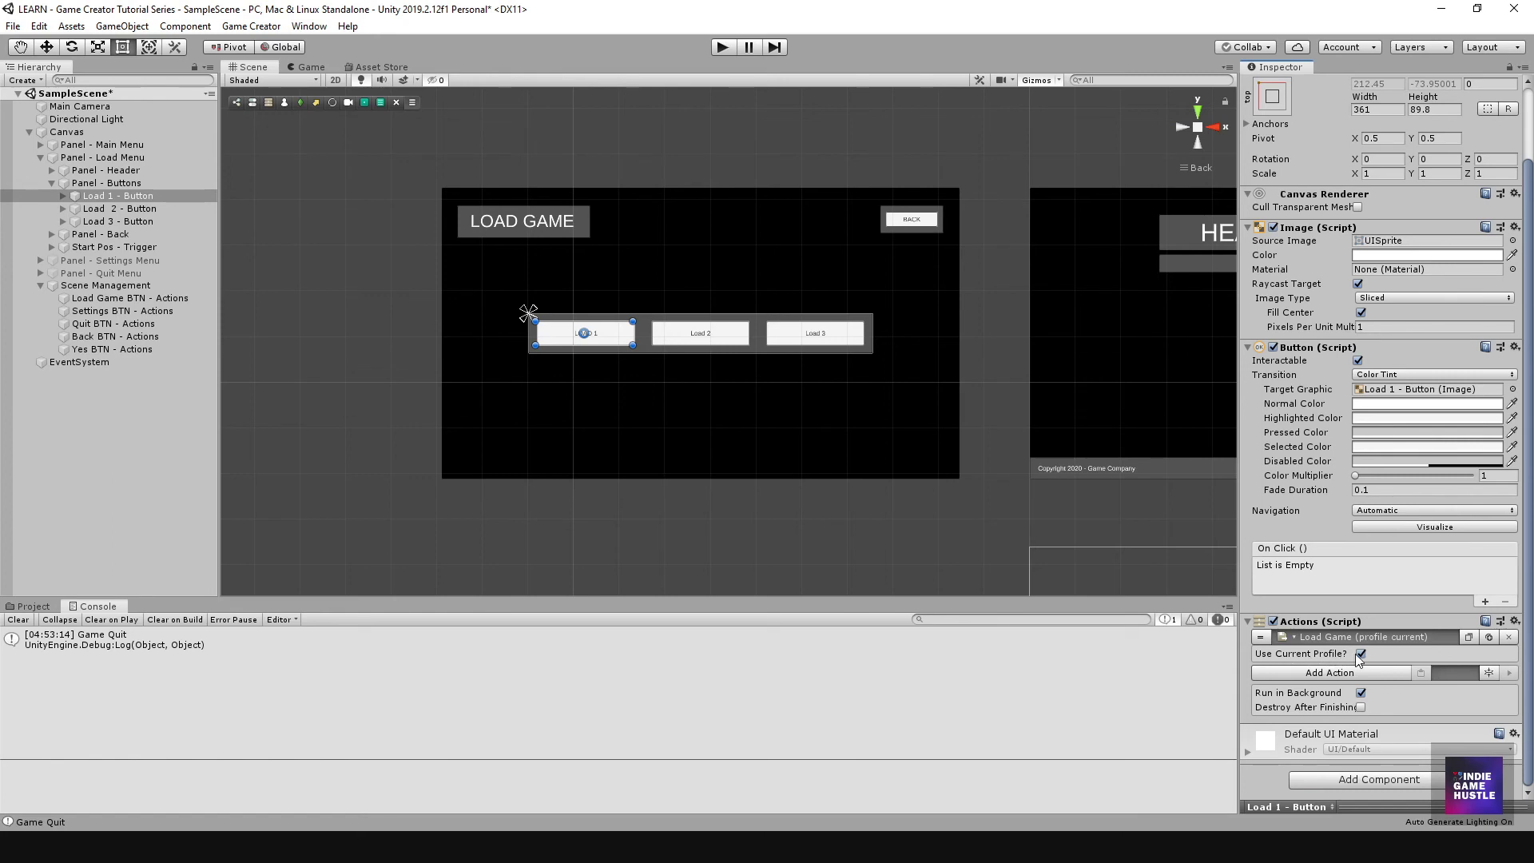
pyautogui.click(1360, 654)
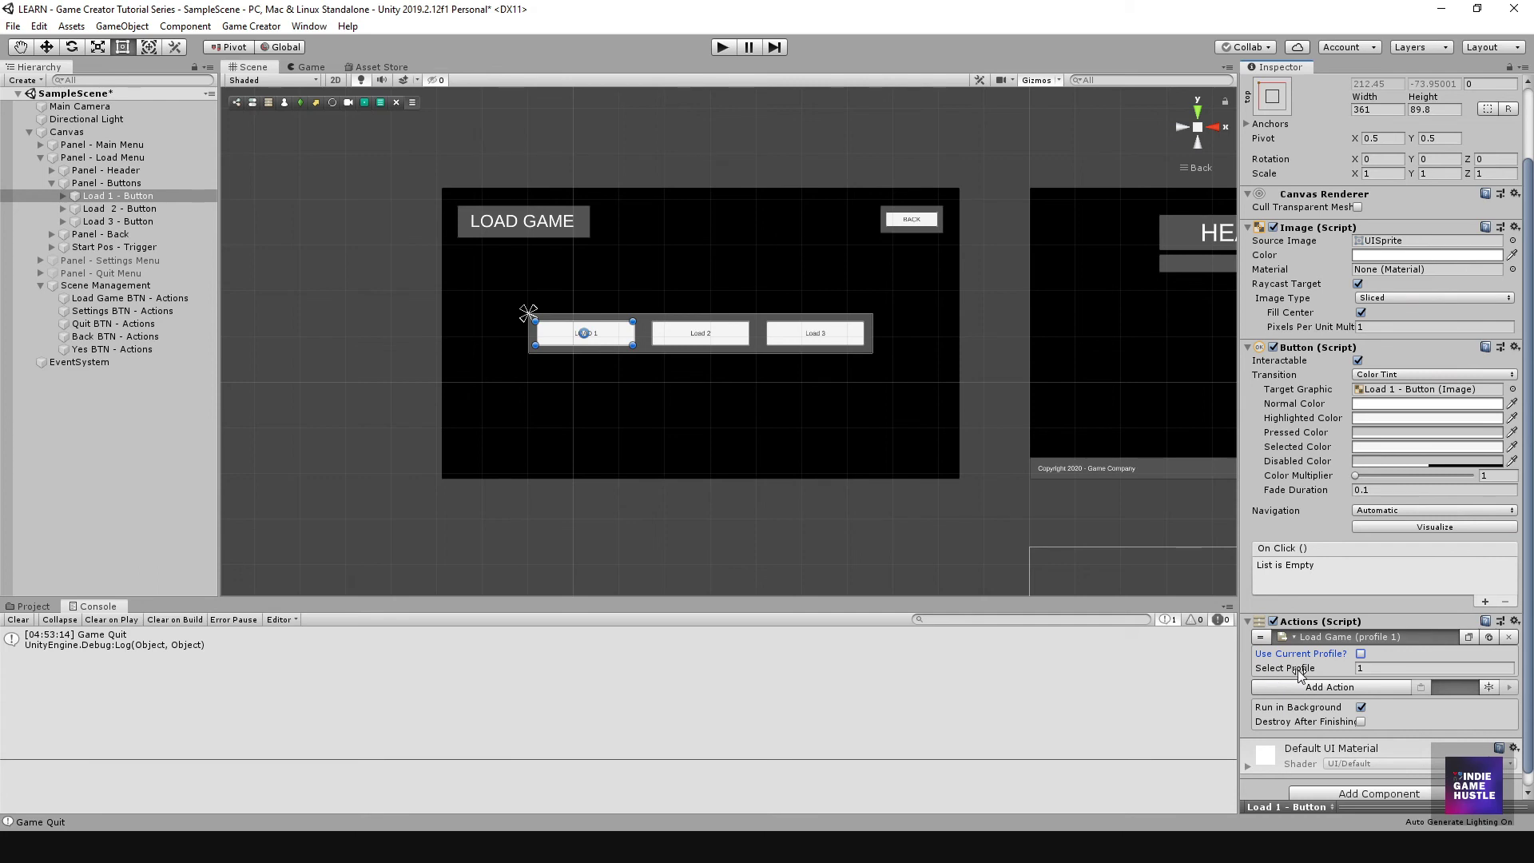
pyautogui.click(1379, 668)
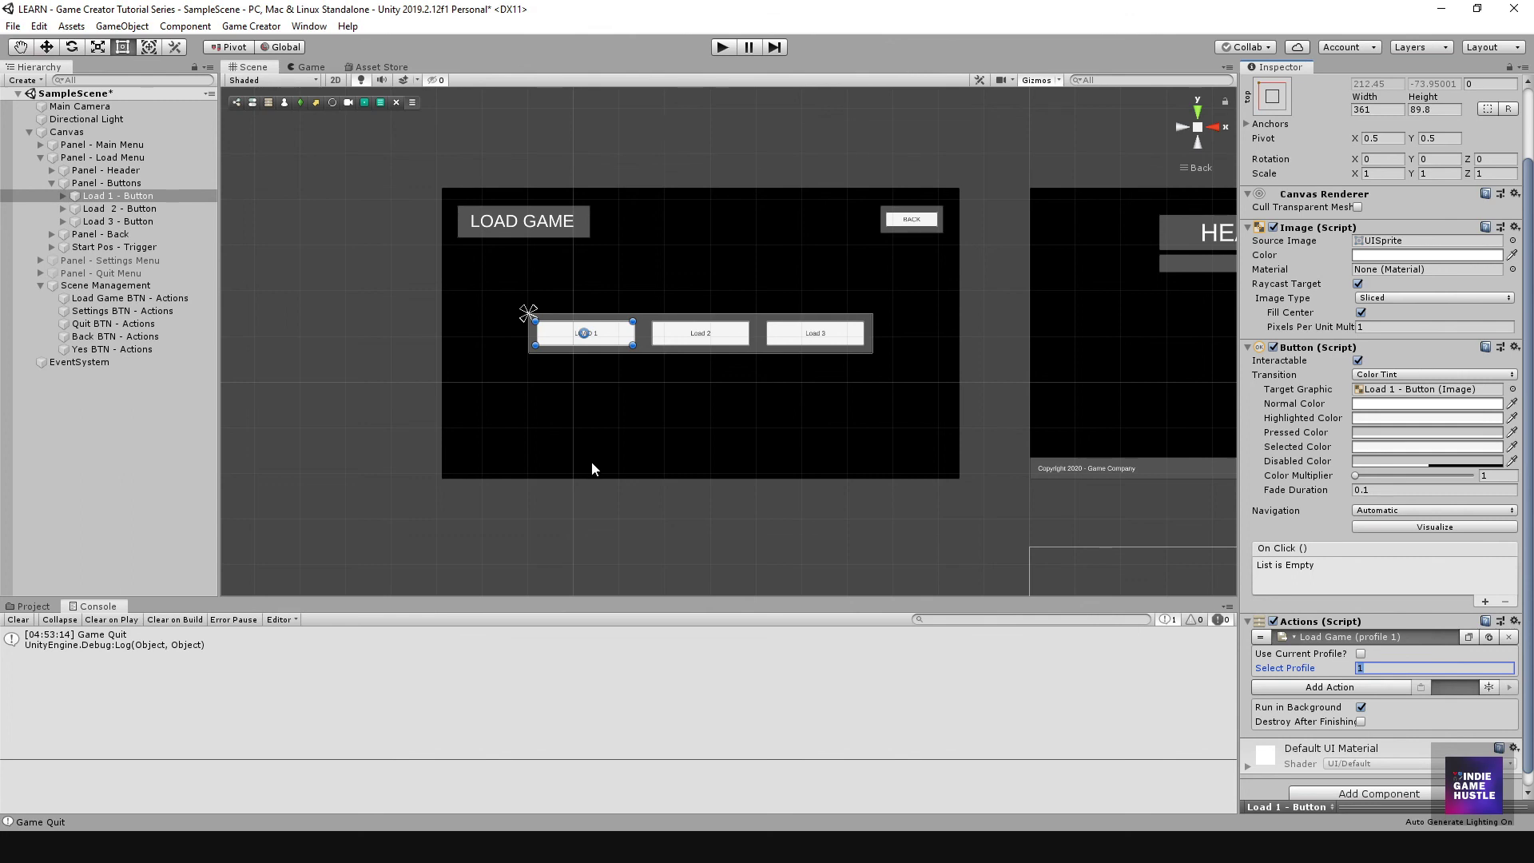
# Step: Review the main menu's New Game and Load buttons alongside the load menu's three load slots
pyautogui.scroll(-2, 595, 467)
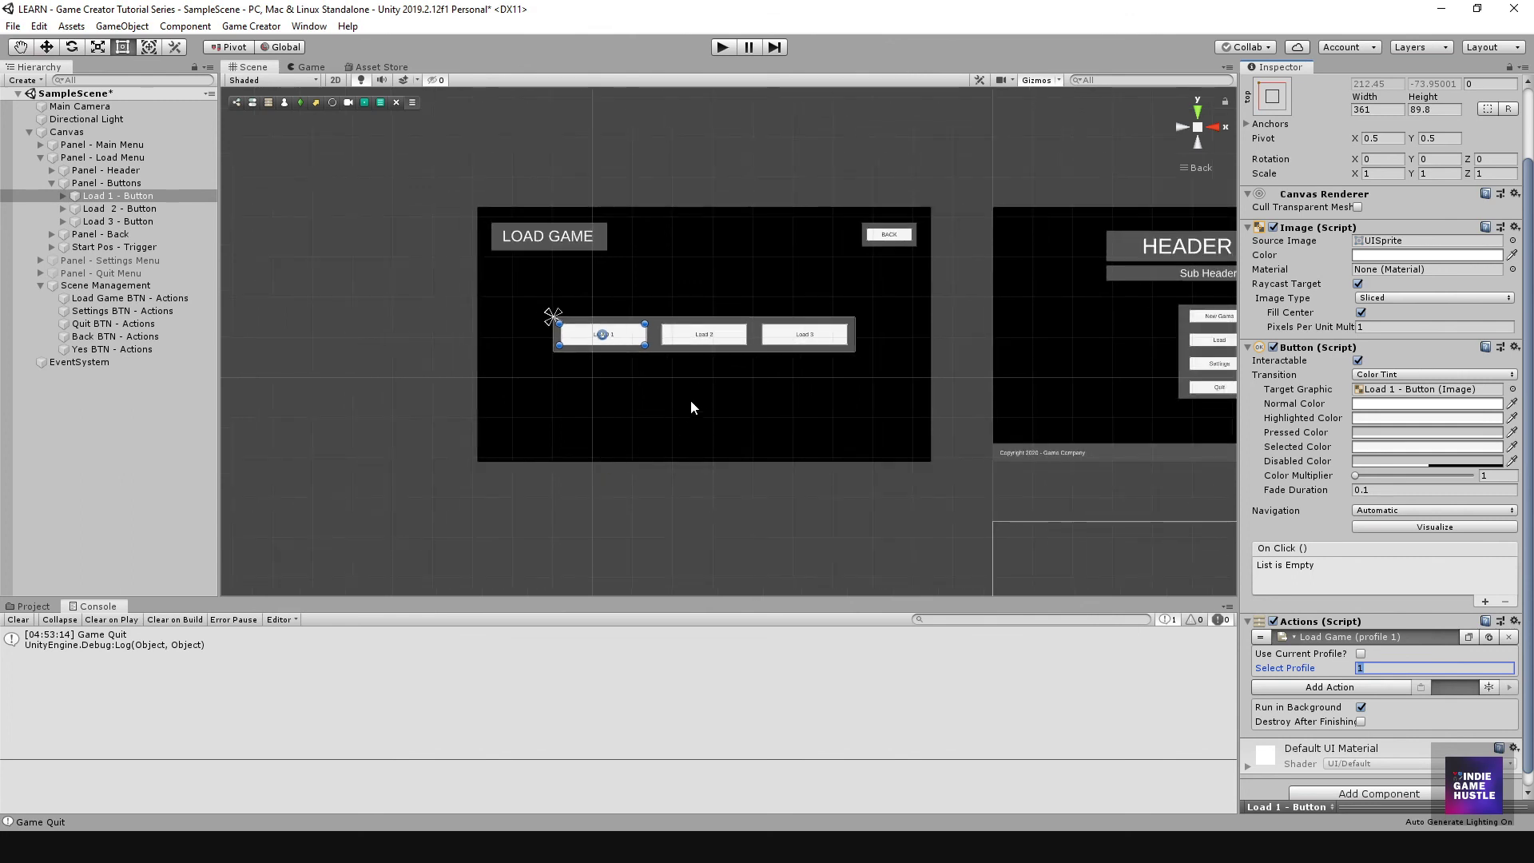
pyautogui.moveTo(690, 408); pyautogui.dragTo(612, 380, button='middle')
pyautogui.moveTo(808, 405); pyautogui.dragTo(635, 392, button='middle')
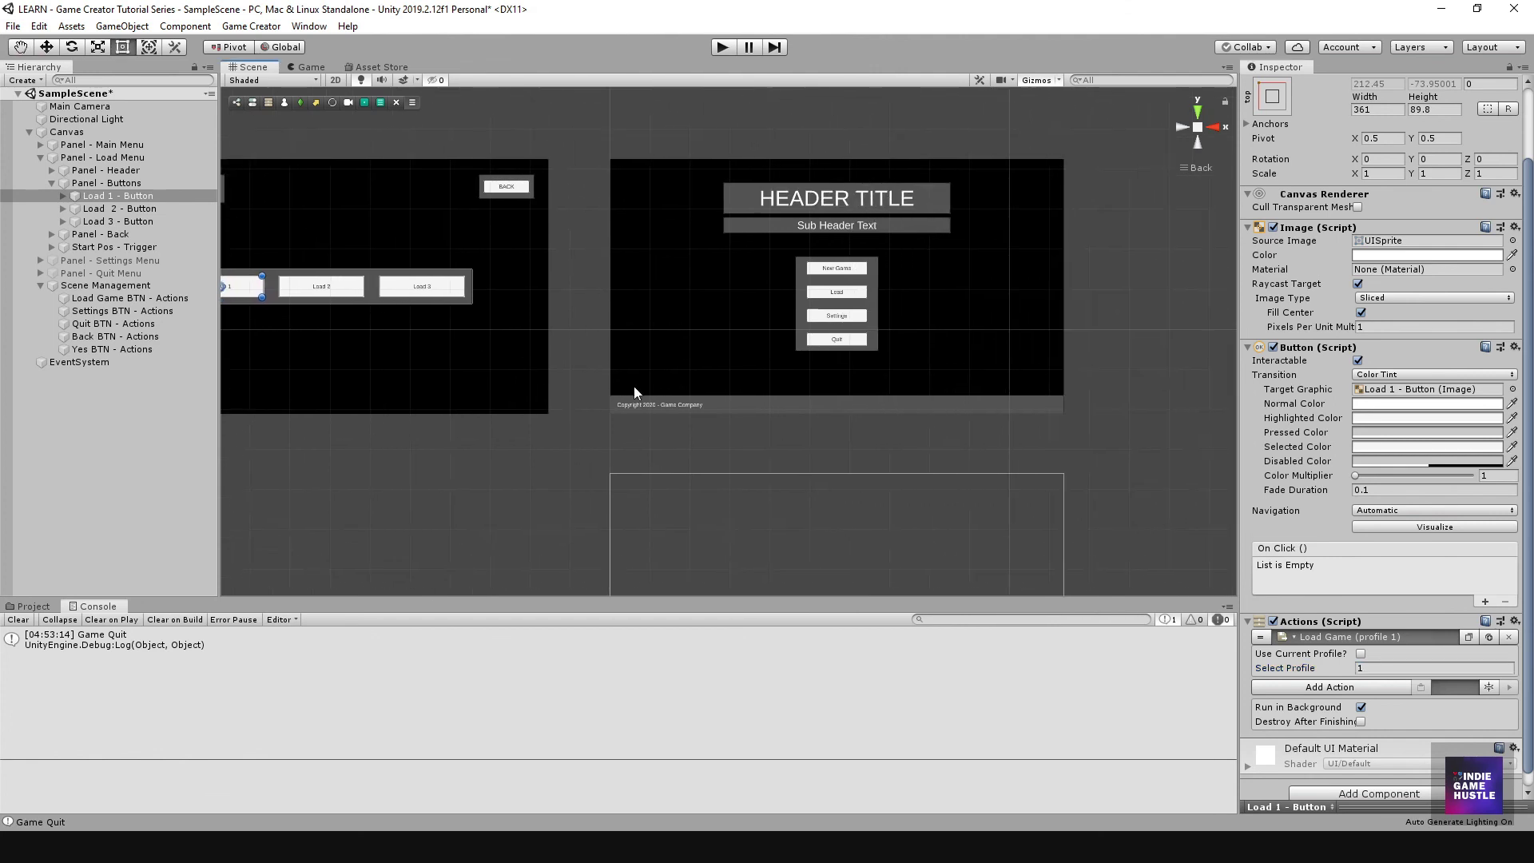
pyautogui.scroll(-3, 731, 441)
pyautogui.moveTo(703, 442)
pyautogui.mouseDown(button='middle')
pyautogui.moveTo(737, 390)
pyautogui.moveTo(747, 399)
pyautogui.moveTo(716, 424)
pyautogui.mouseUp(button='middle')
pyautogui.scroll(3, 657, 348)
pyautogui.scroll(2, 736, 387)
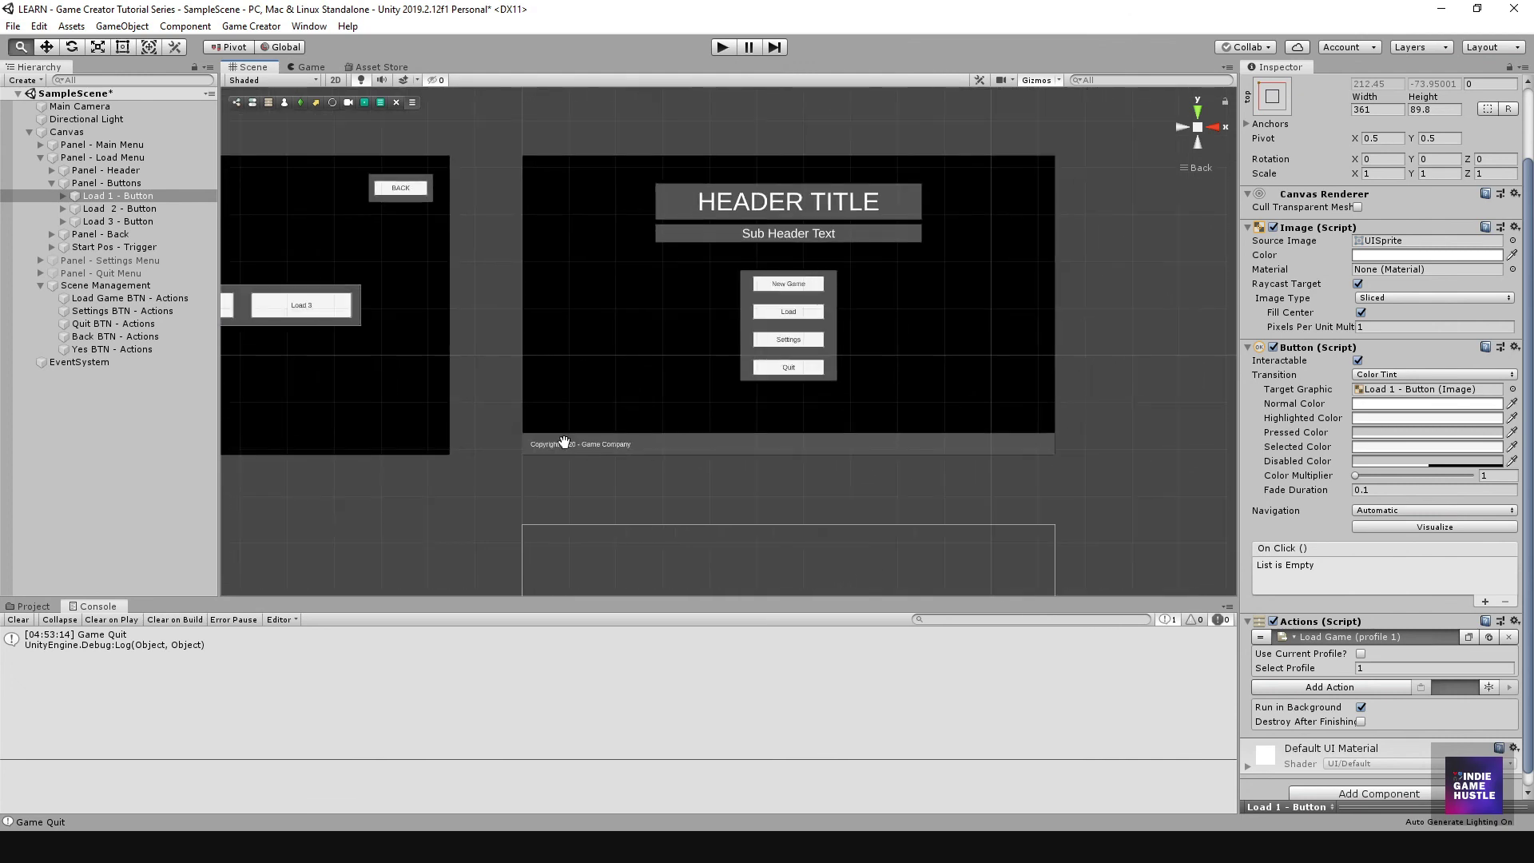
pyautogui.scroll(2, 727, 319)
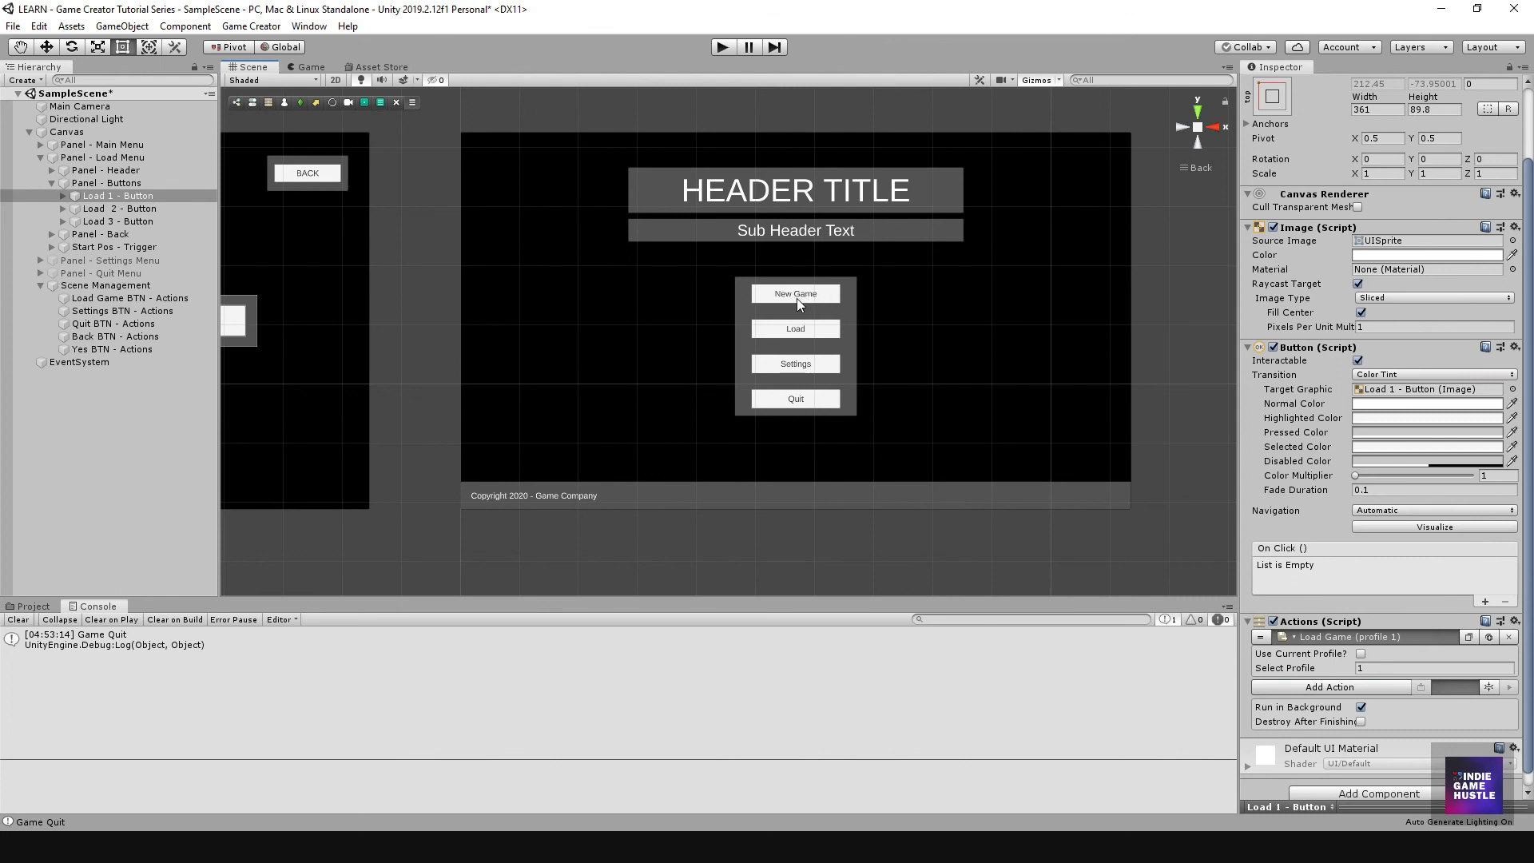
pyautogui.scroll(-1, 701, 427)
pyautogui.scroll(1, 701, 427)
pyautogui.moveTo(702, 428); pyautogui.dragTo(674, 431, button='middle')
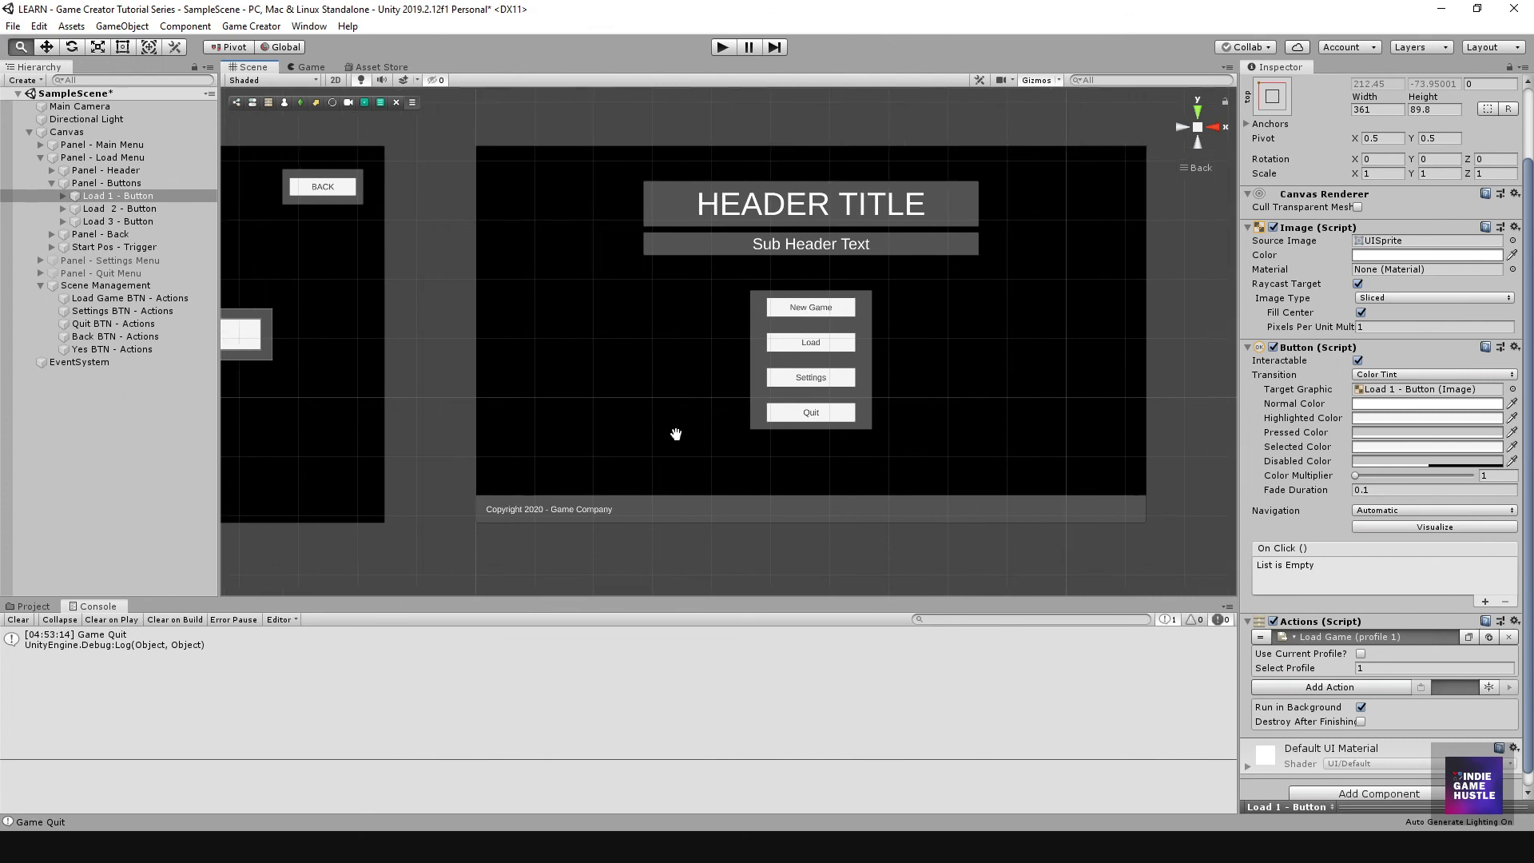
pyautogui.moveTo(507, 439); pyautogui.dragTo(758, 471, button='middle')
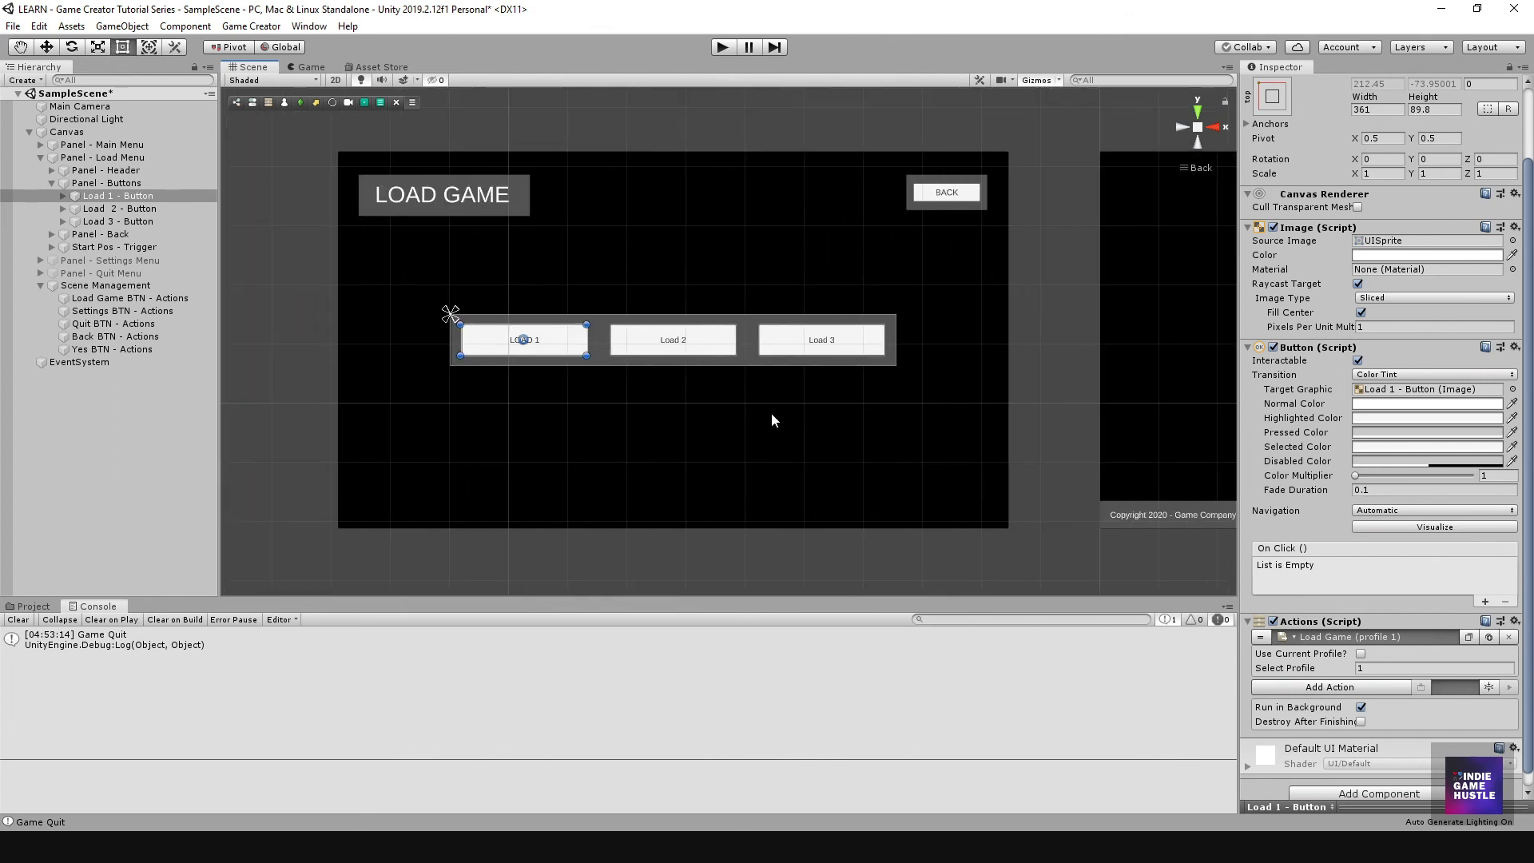
pyautogui.moveTo(664, 428); pyautogui.dragTo(602, 418, button='middle')
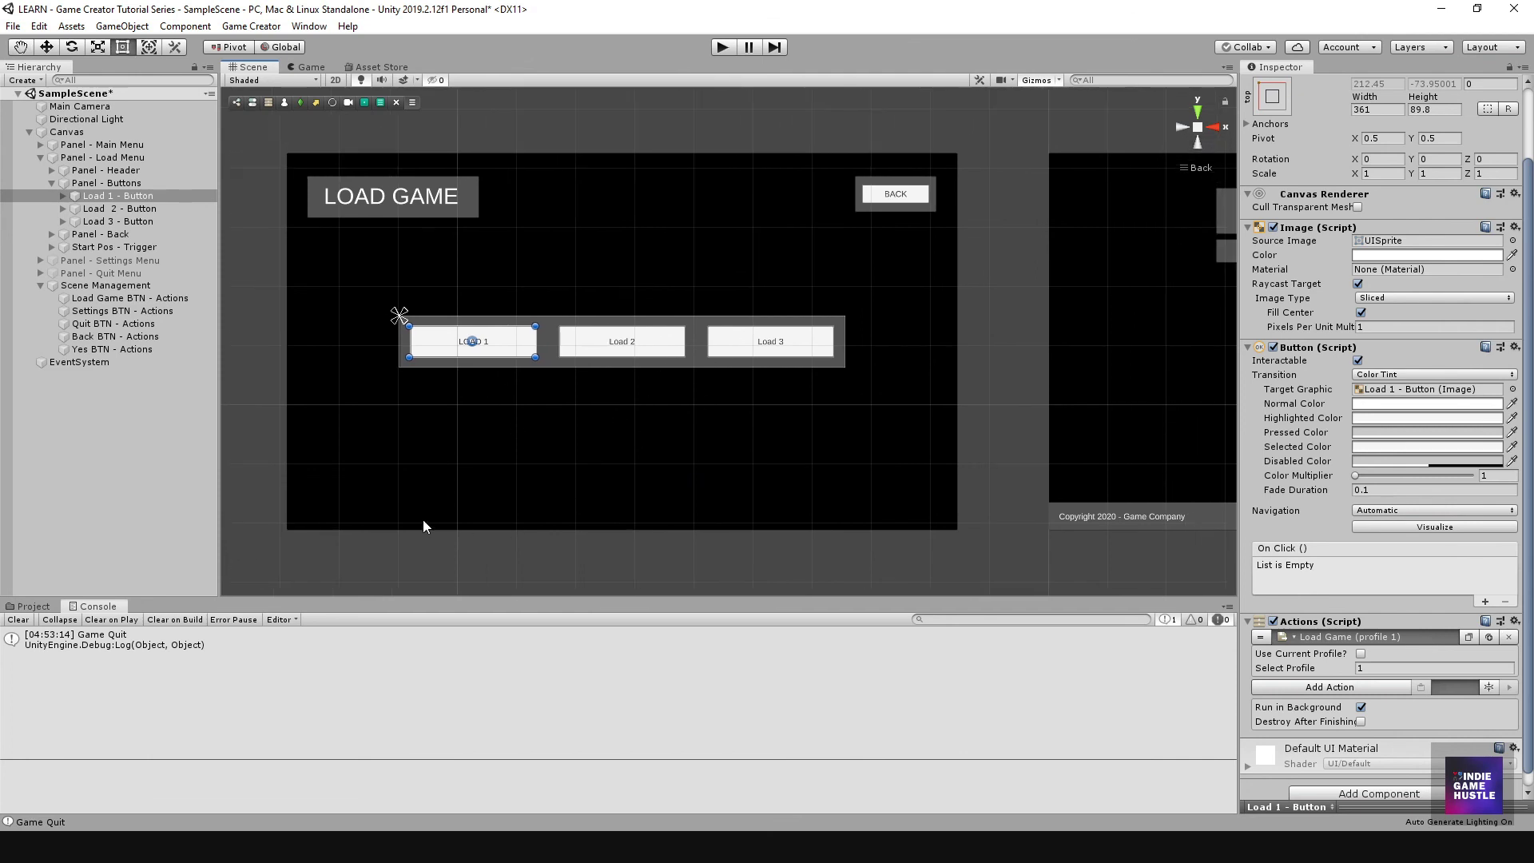
pyautogui.moveTo(765, 420)
pyautogui.mouseDown(button='middle')
pyautogui.moveTo(747, 439)
pyautogui.moveTo(818, 421)
pyautogui.moveTo(755, 428)
pyautogui.mouseUp(button='middle')
pyautogui.scroll(-1, 816, 420)
pyautogui.scroll(-1, 754, 429)
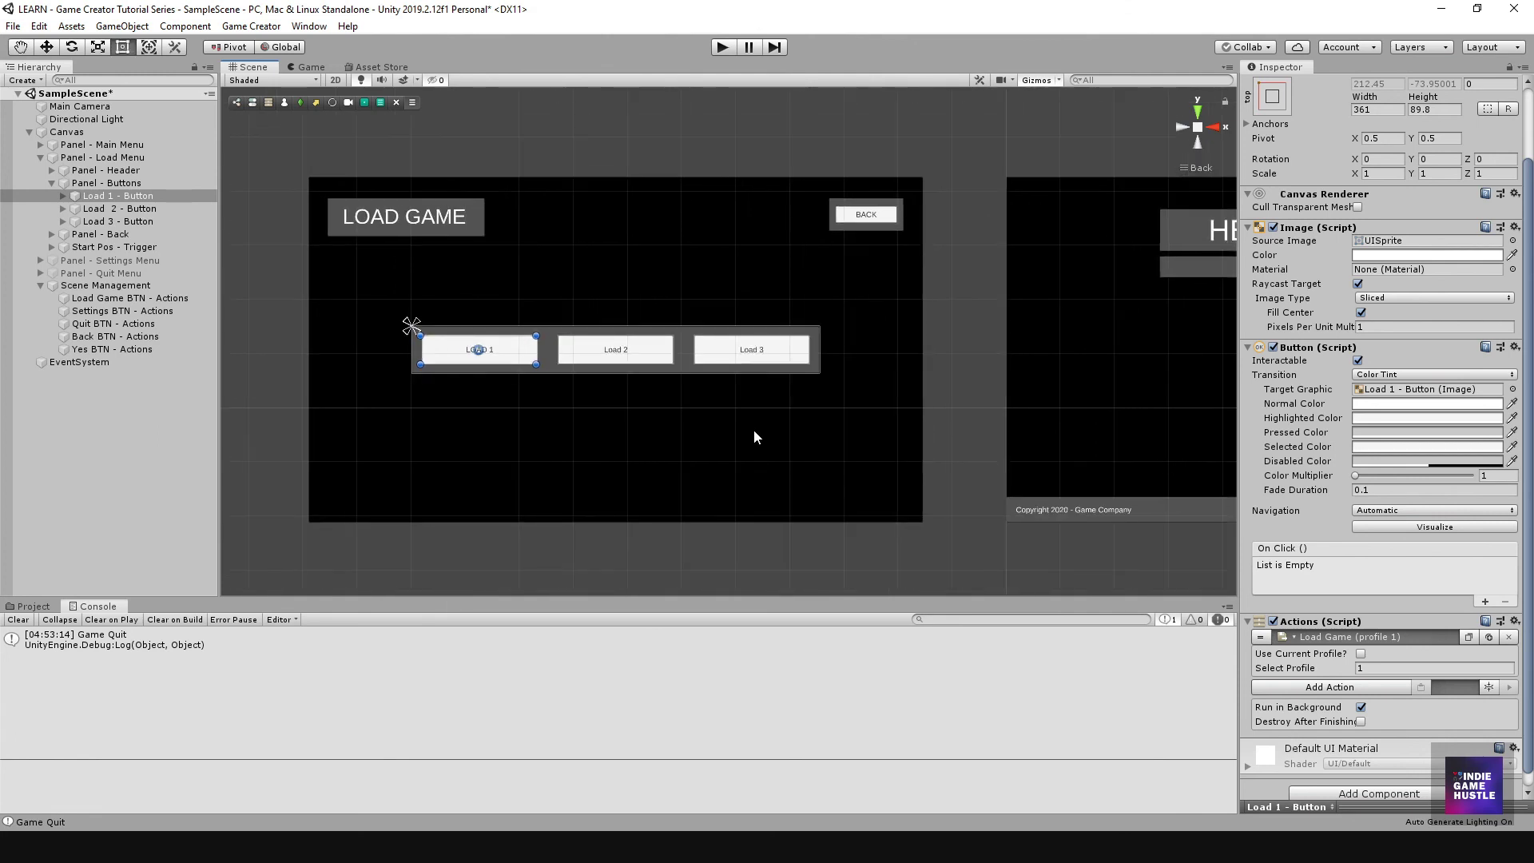